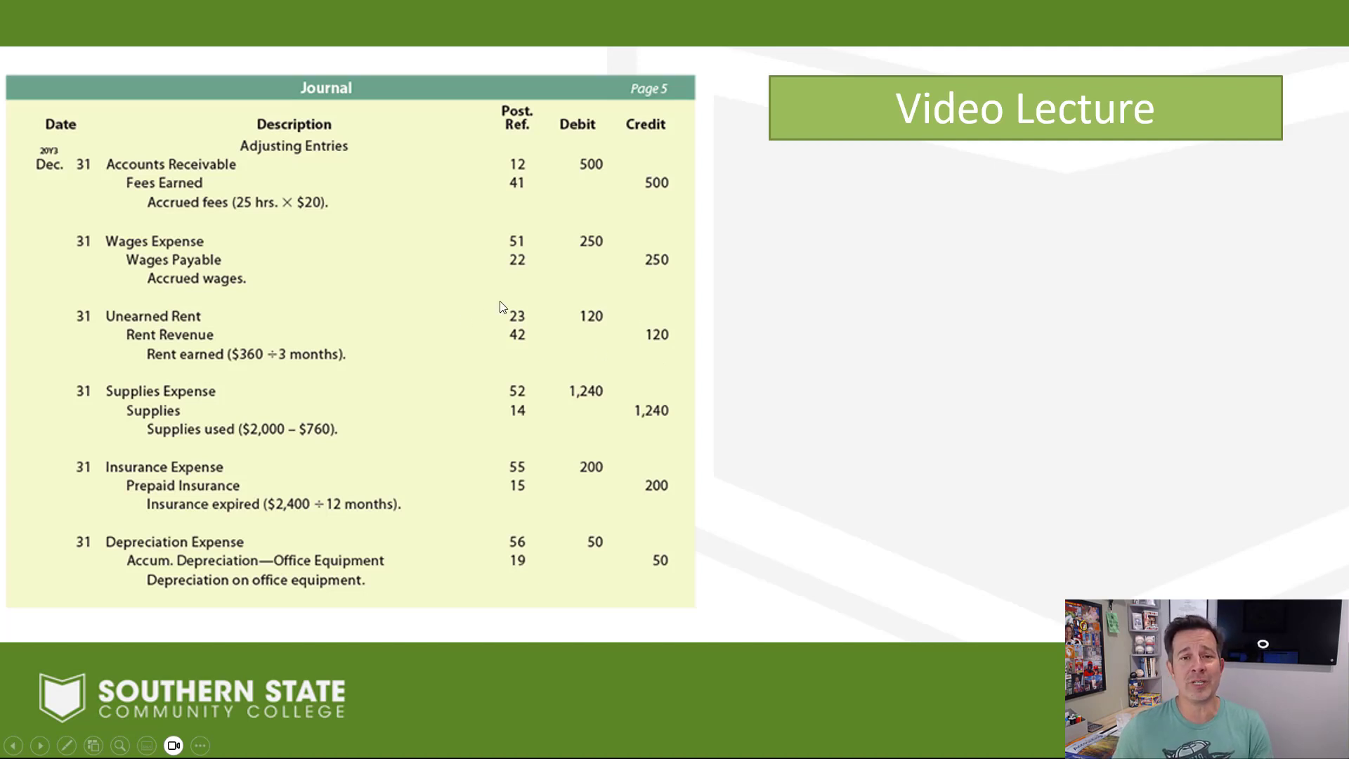
Step: Reveal the accrual, deferral and depreciation labels, then advance to the 42,600 unadjusted trial balance slide
click(486, 314)
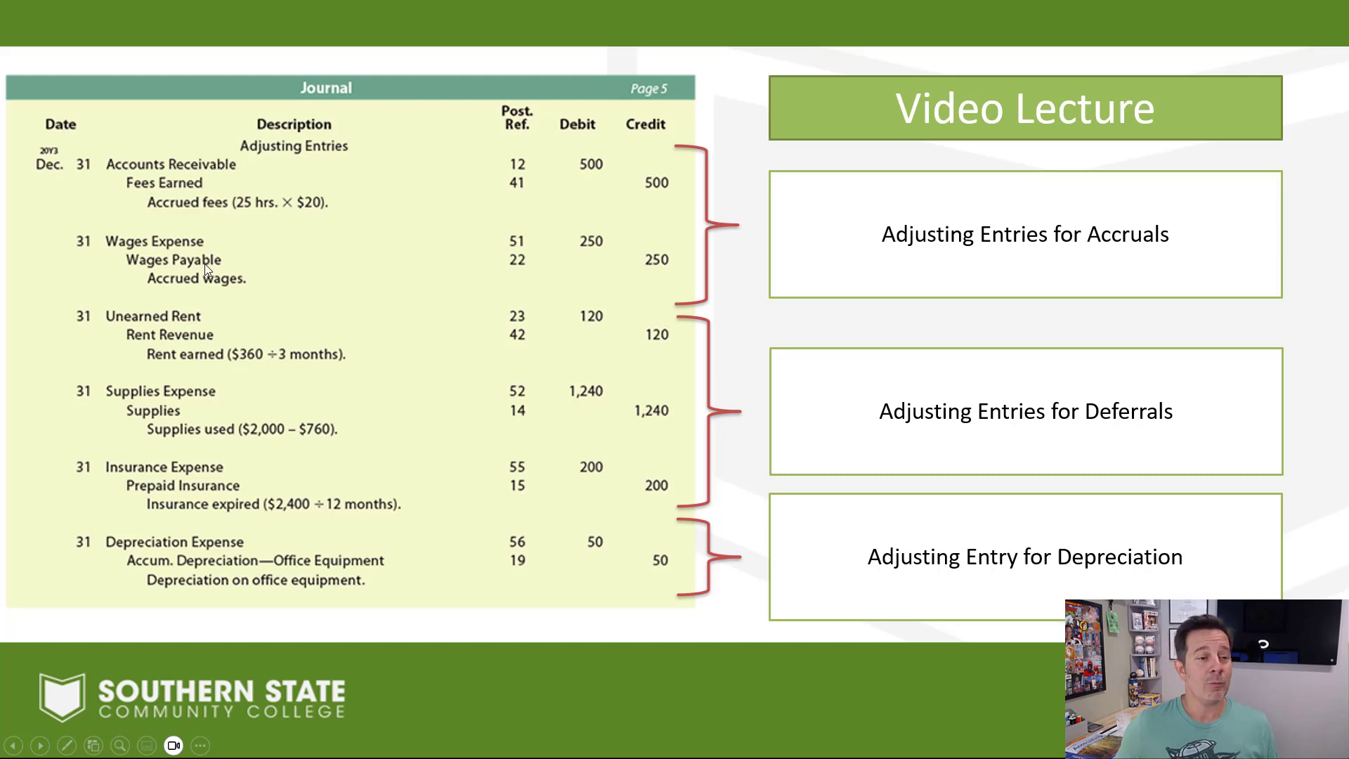
key(Right)
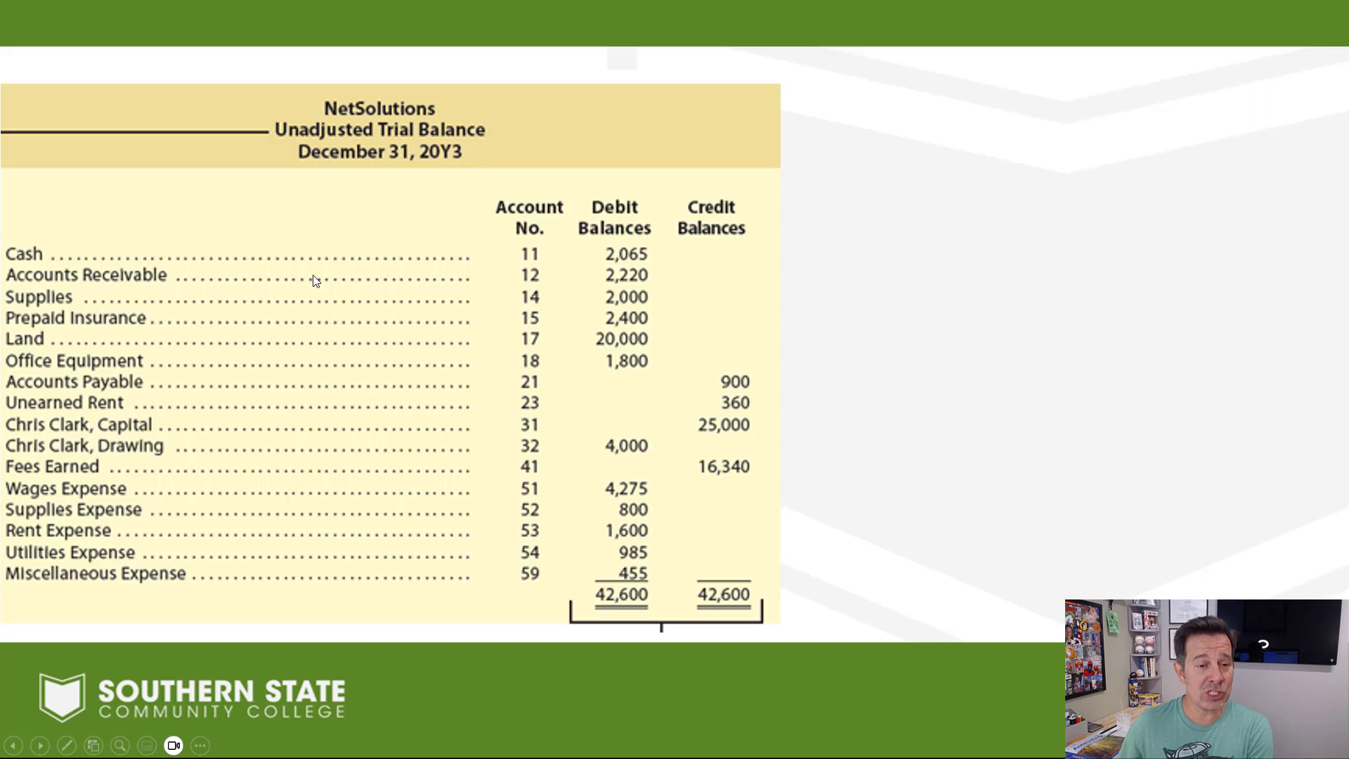
Step: Show the adjusting entries journal beside the trial balance, then advance to The Adjusted Trial Balance slide
key(Right)
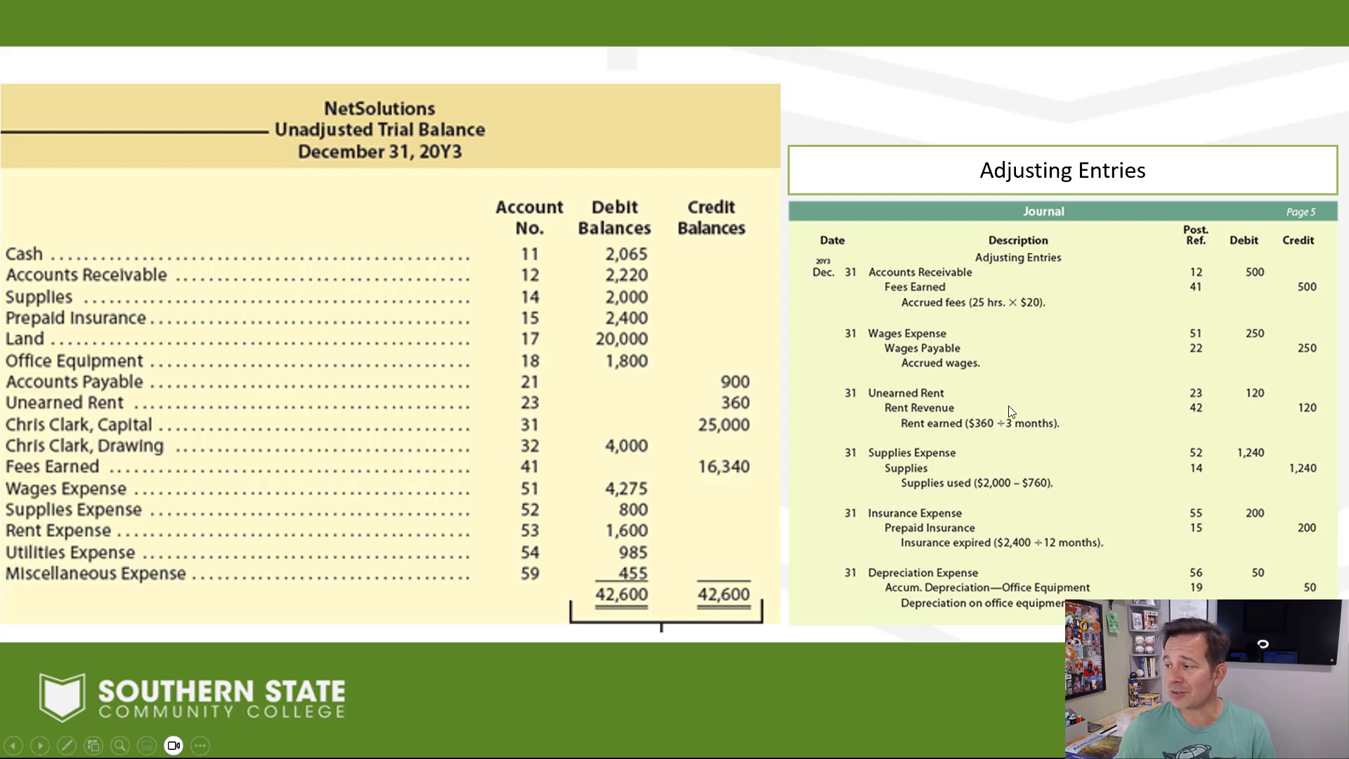
key(Right)
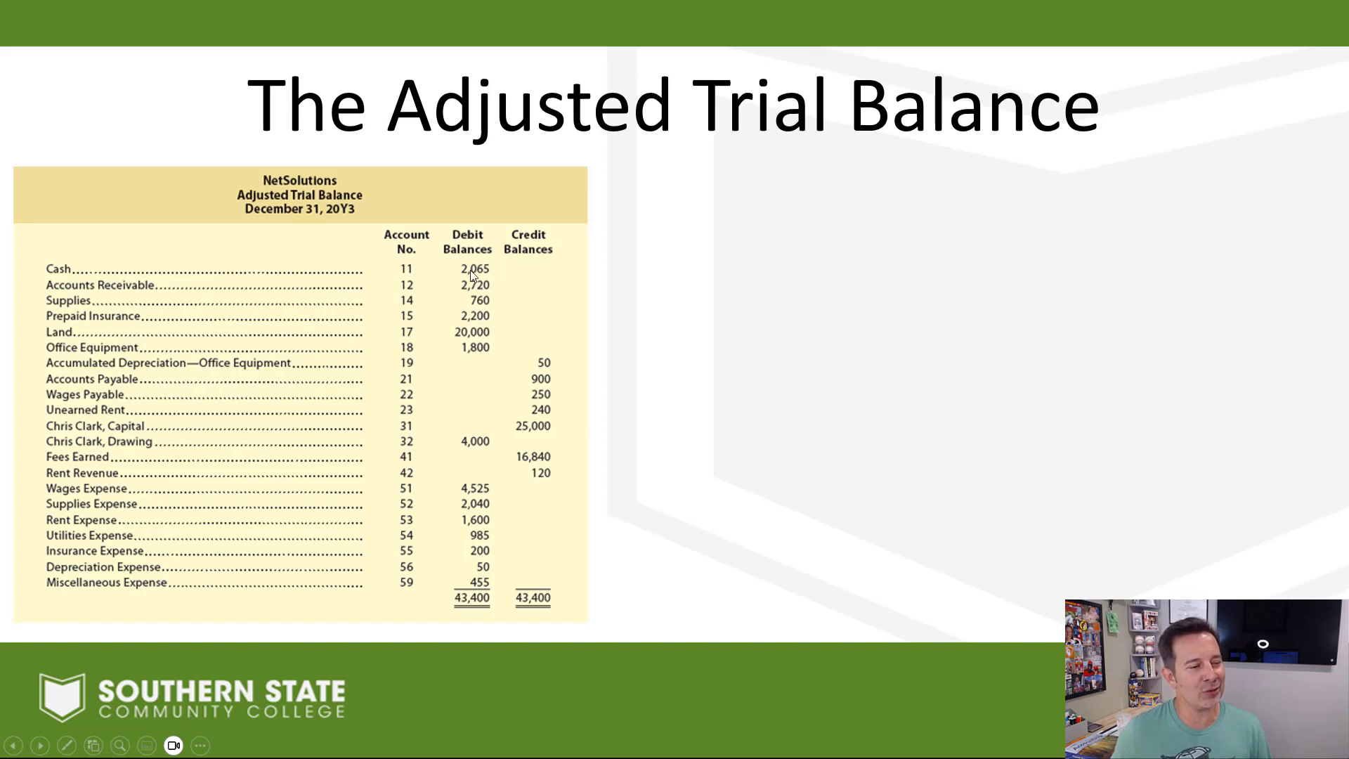
Step: Outline the 43,400 totals row, hide the NEXT TIME box, and bring up the open-window list
click(397, 340)
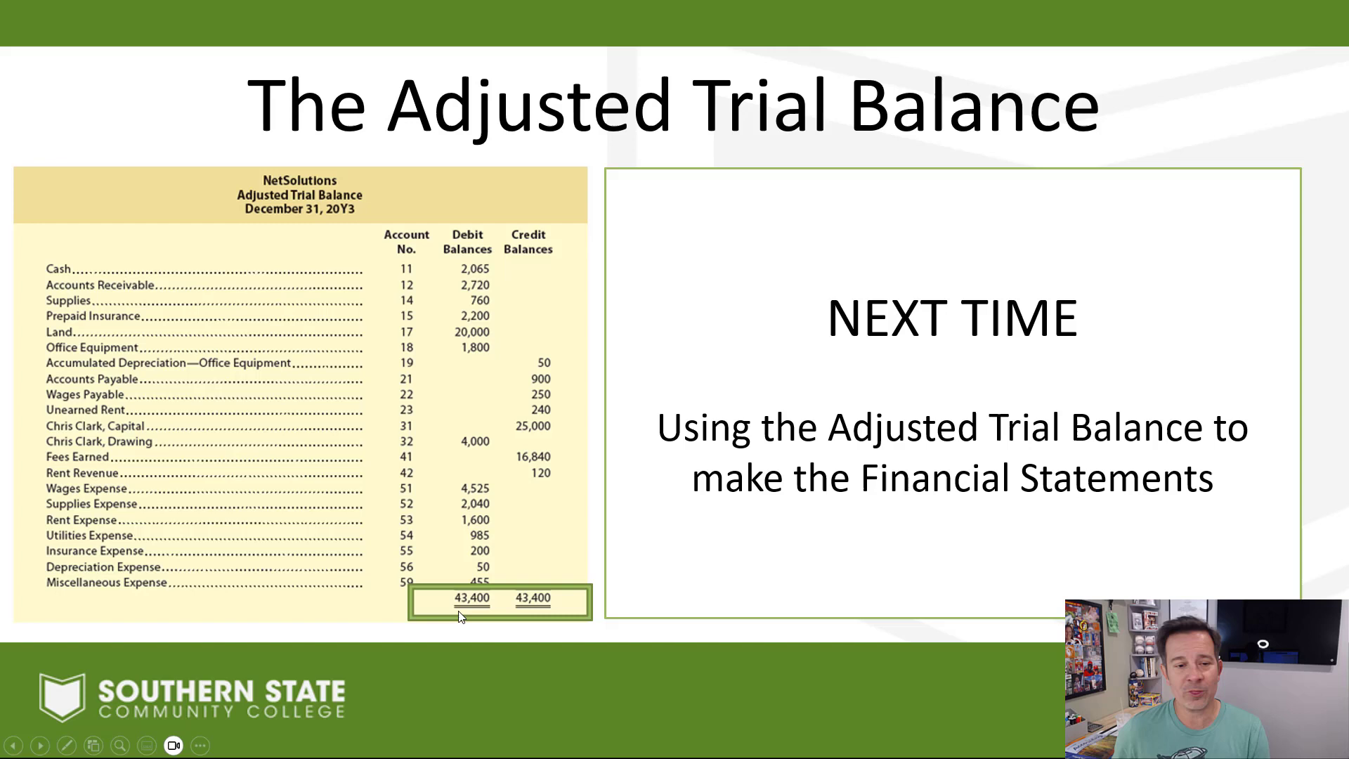
key(Left)
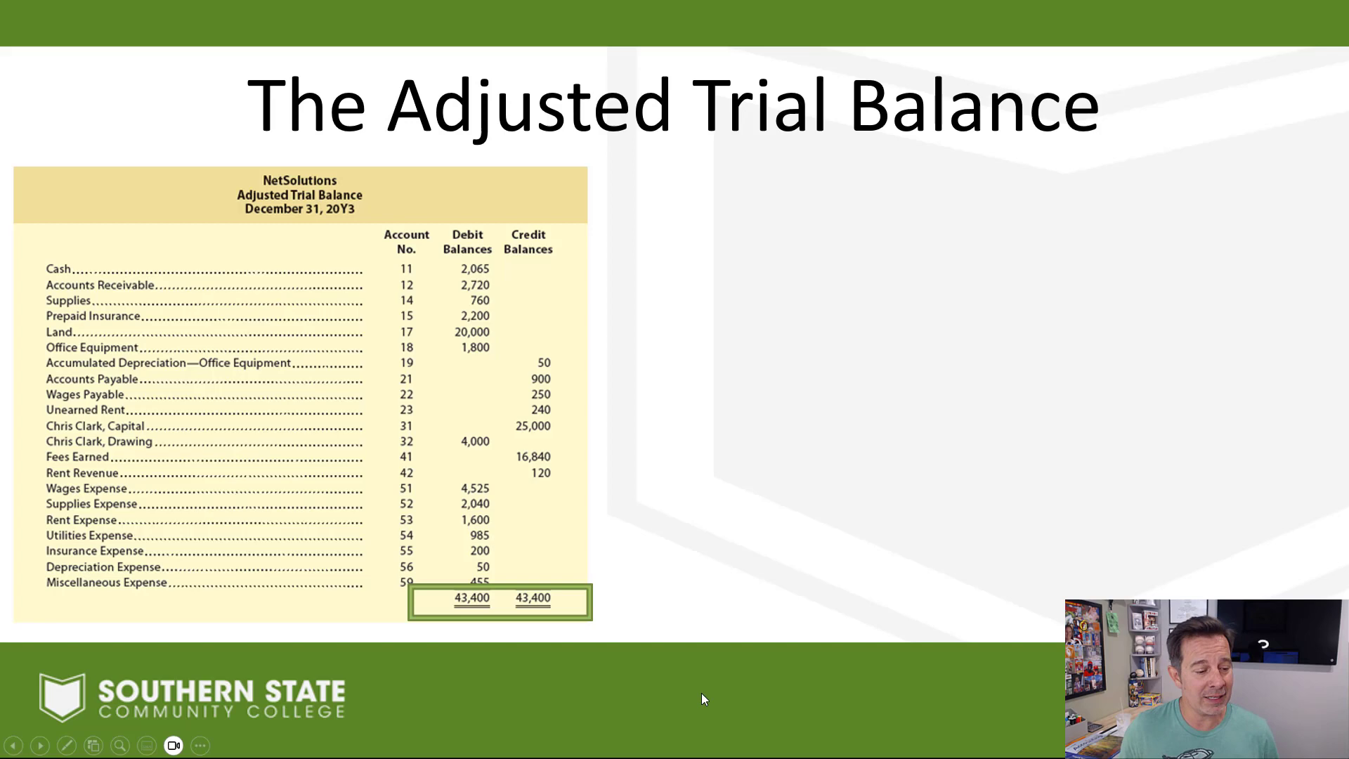
key(alt+Tab)
Step: Switch to the Adjusting Entries workbook and review the Journal's wages, unearned rent, supplies and insurance entries
key(Tab)
key(Tab)
key(Tab)
key(Tab)
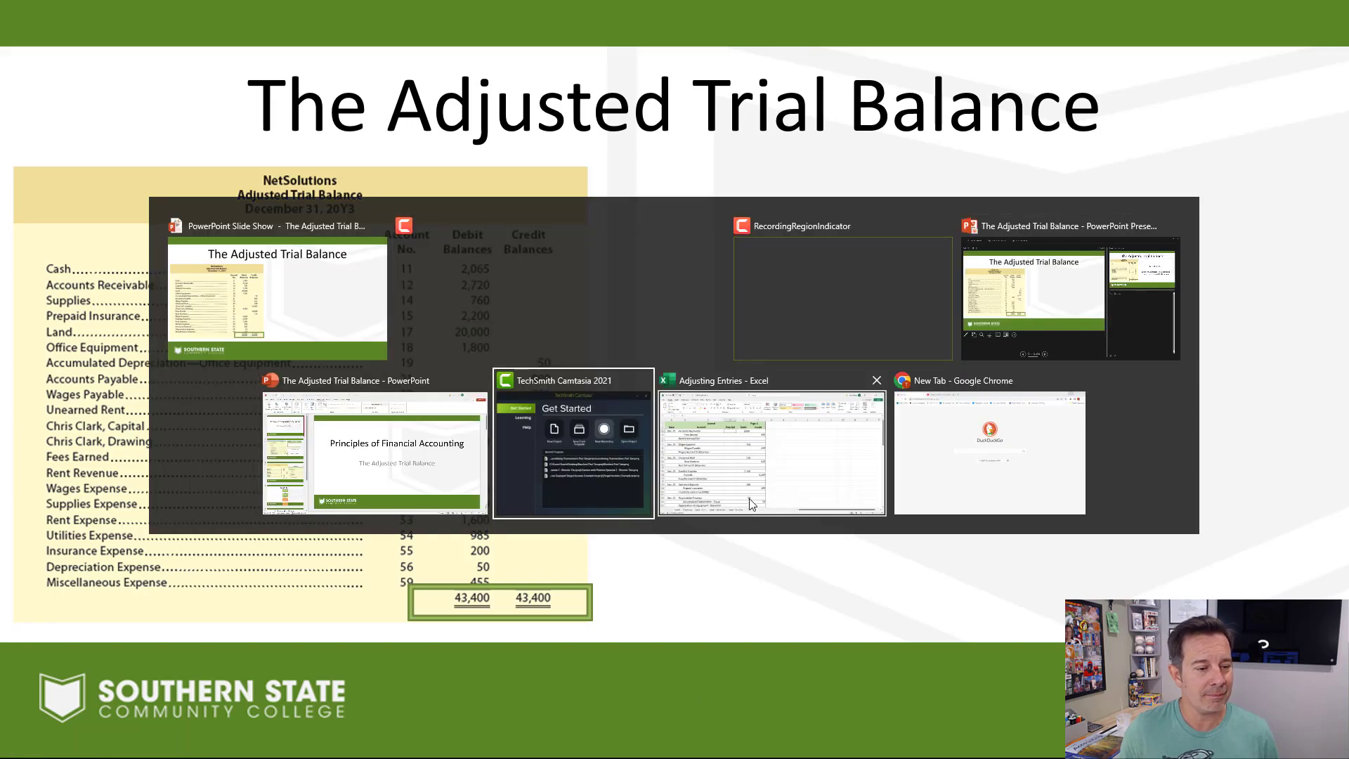
click(750, 503)
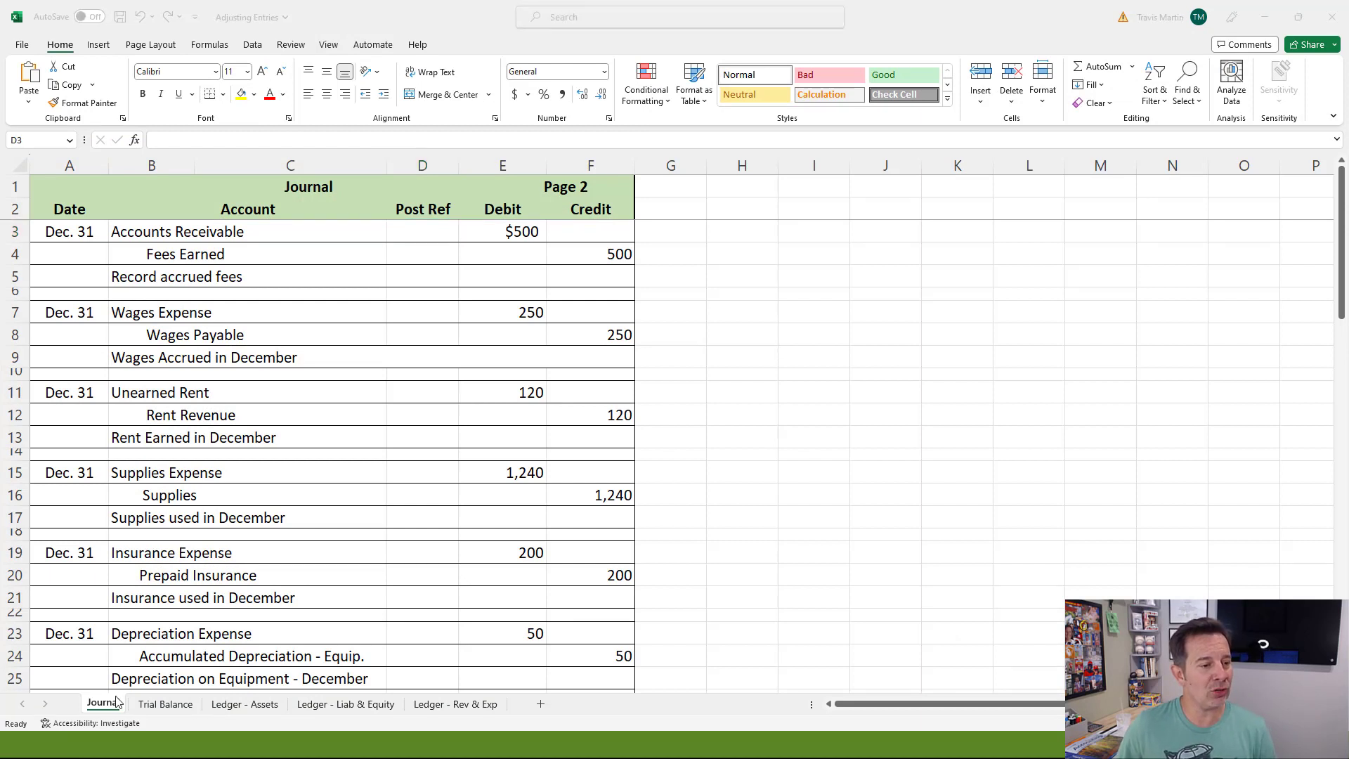
click(415, 231)
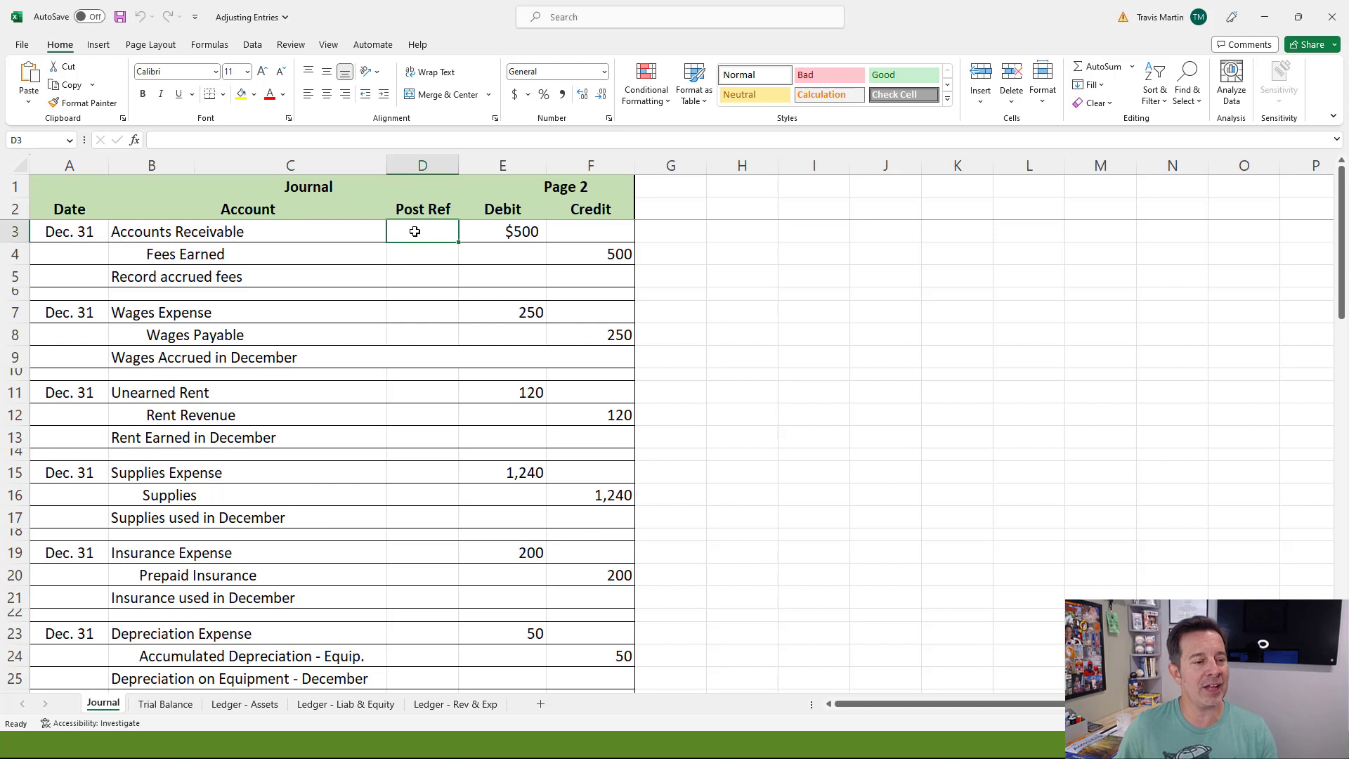
click(311, 312)
click(306, 415)
click(306, 494)
click(306, 574)
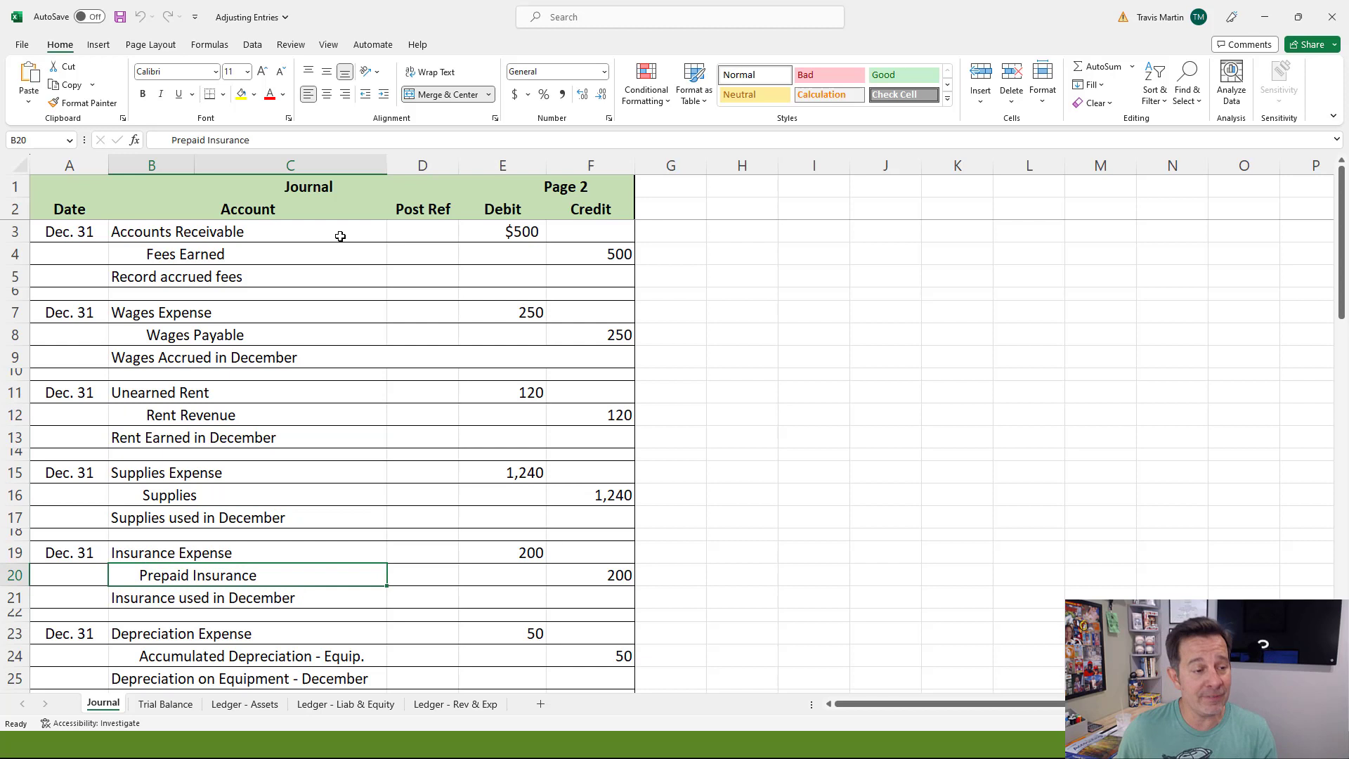
click(312, 236)
key(Down)
key(Down)
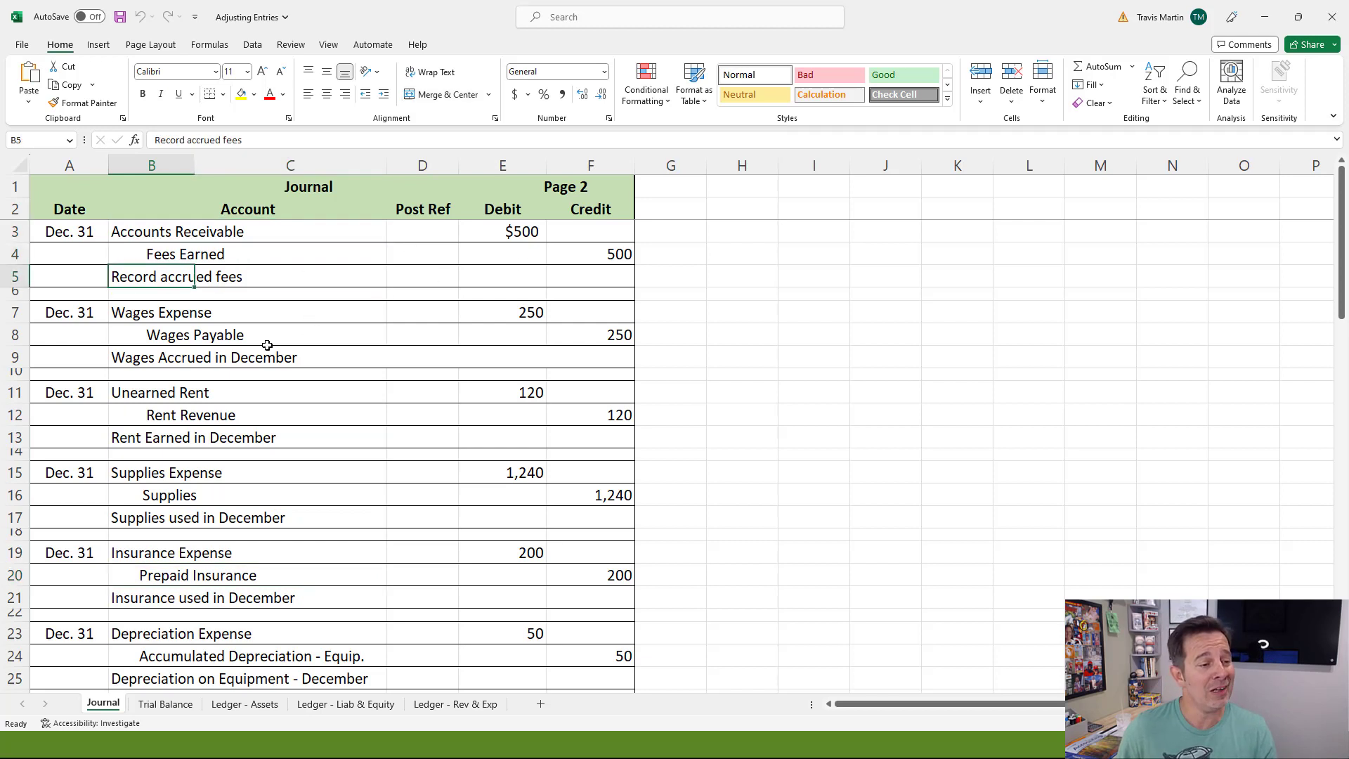
click(286, 360)
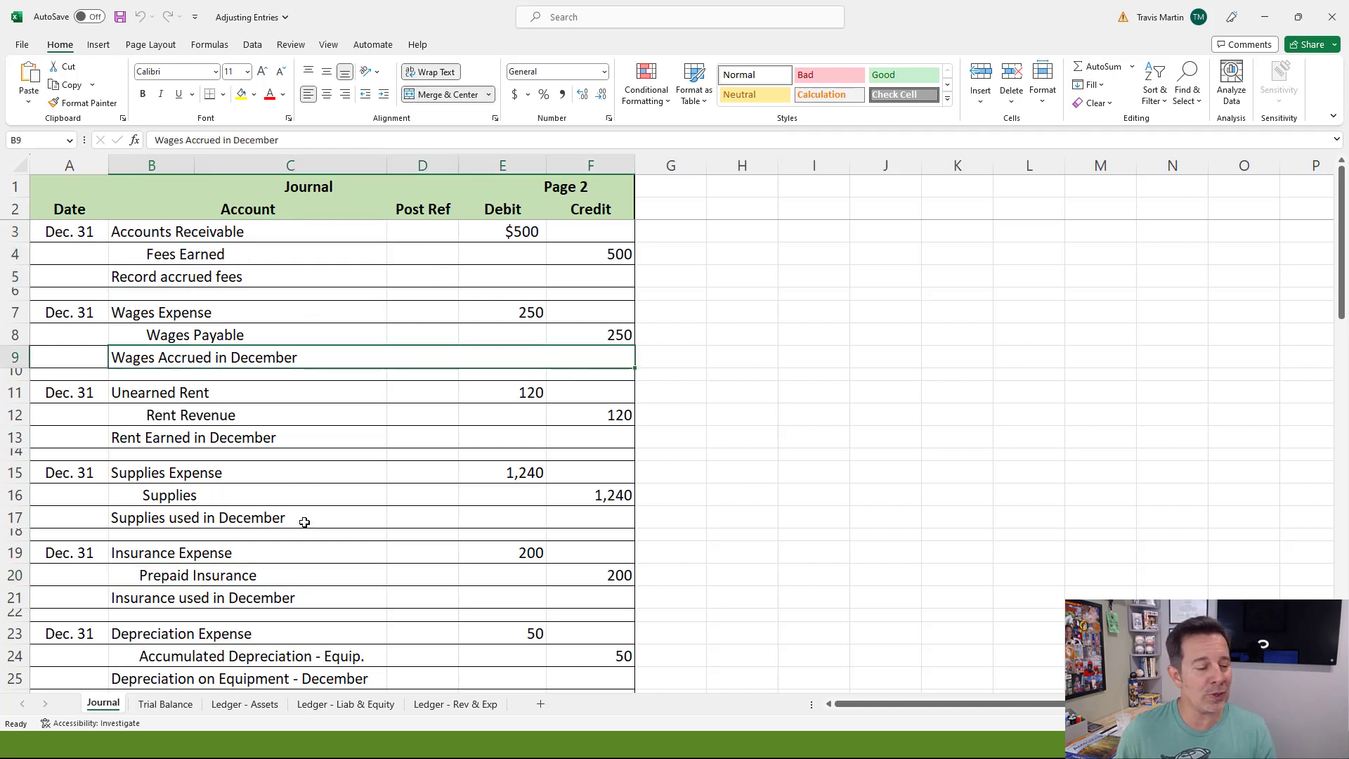
Step: Widen column D on the Trial Balance sheet and browse the three ledger sheets
click(169, 704)
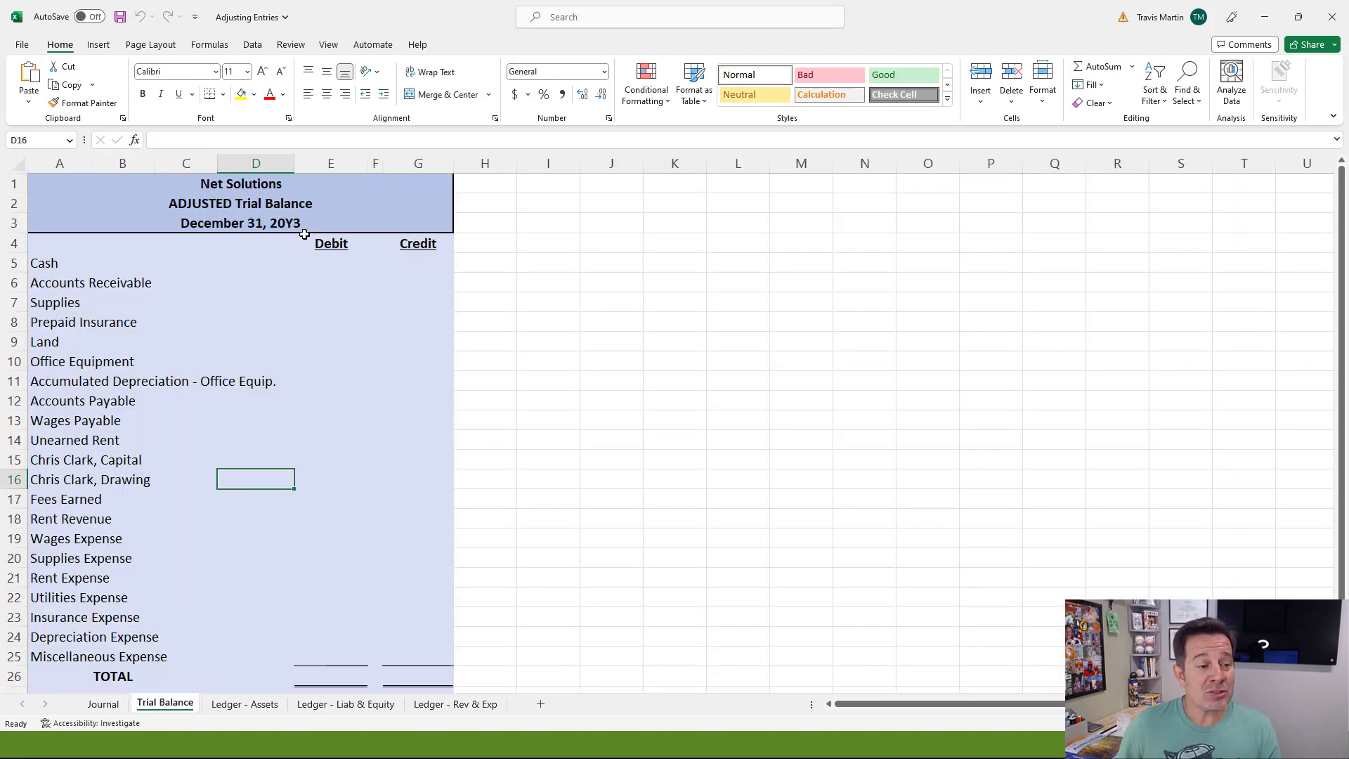
drag(295, 163, 309, 163)
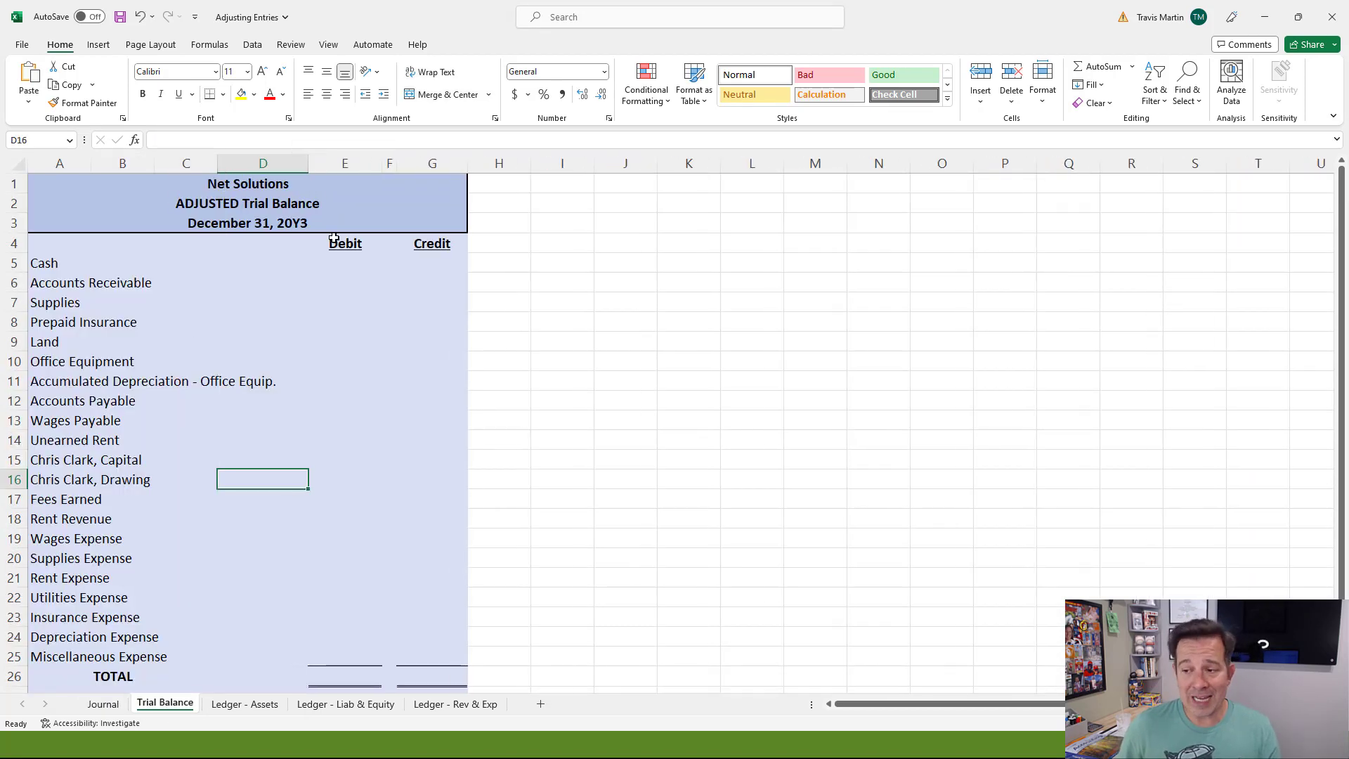
click(244, 704)
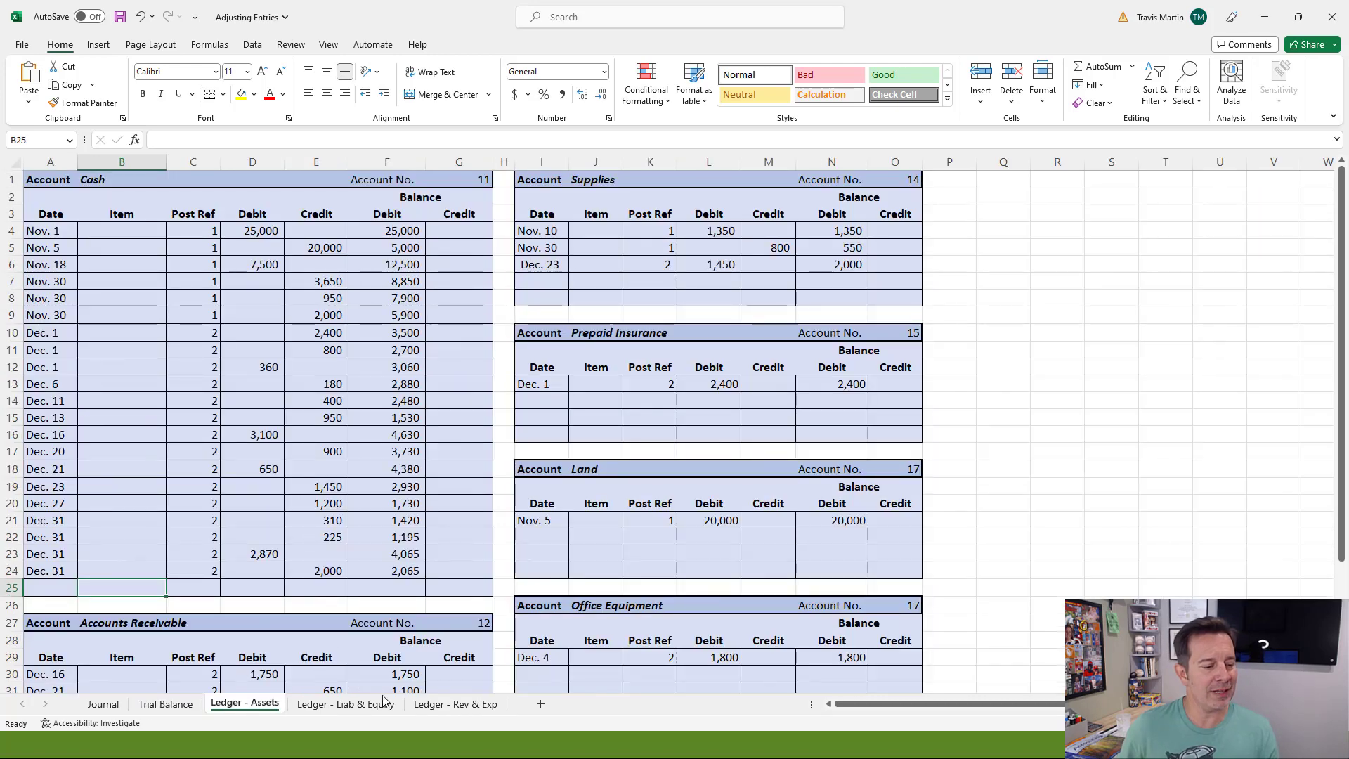
click(364, 711)
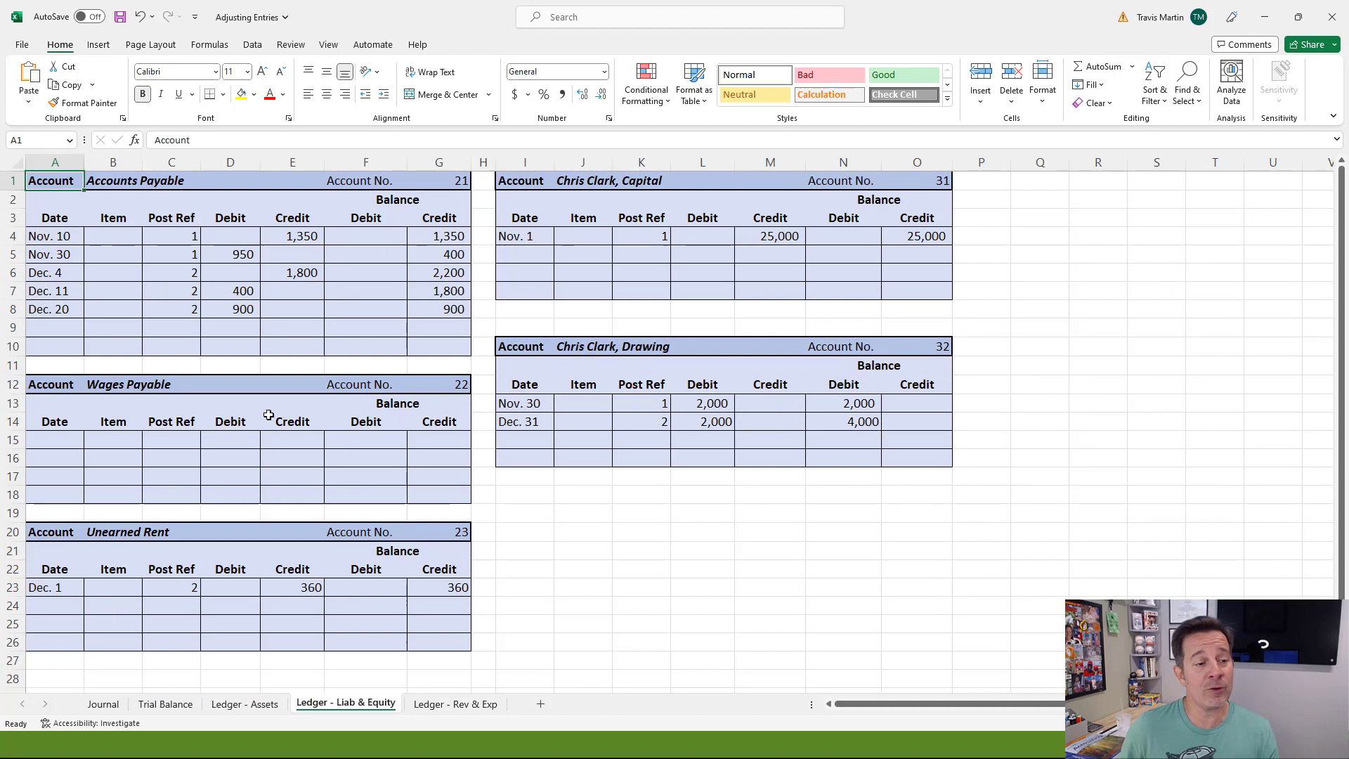
click(456, 705)
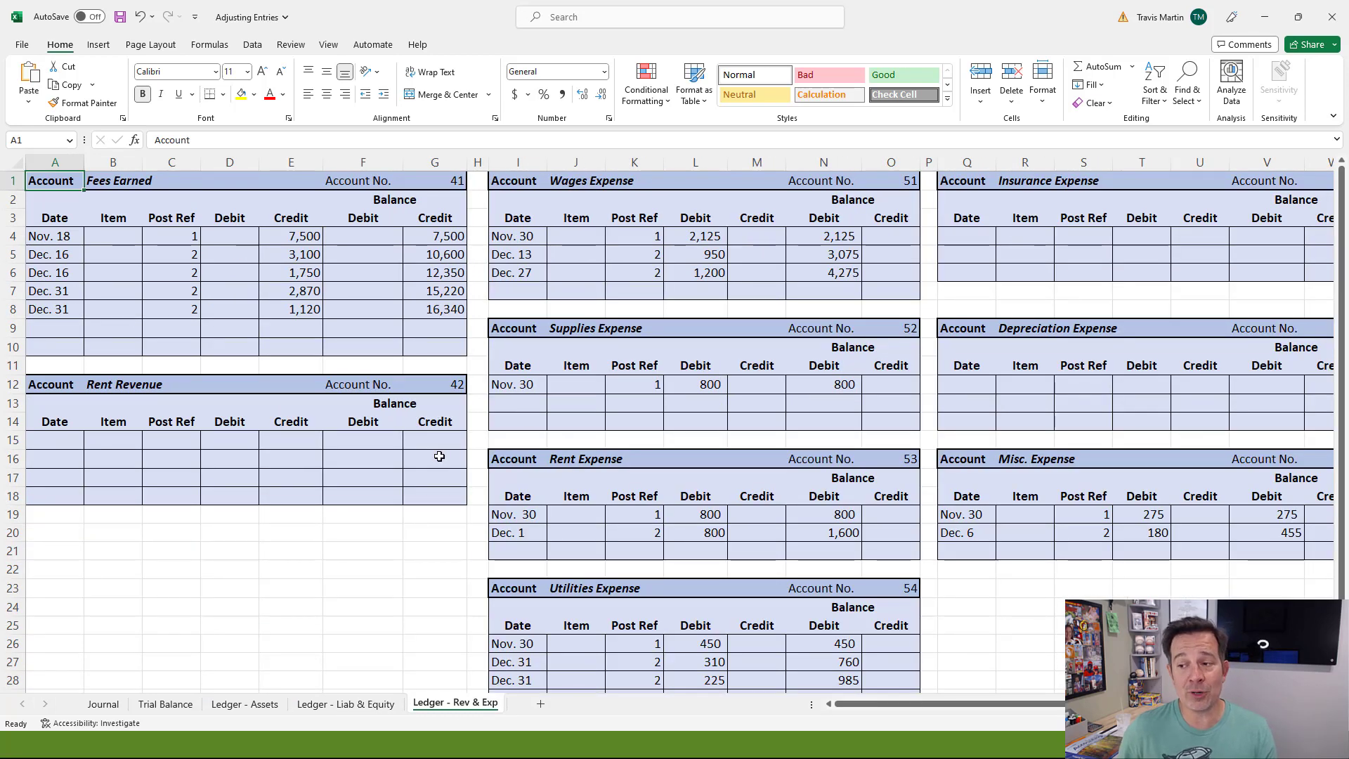
click(346, 705)
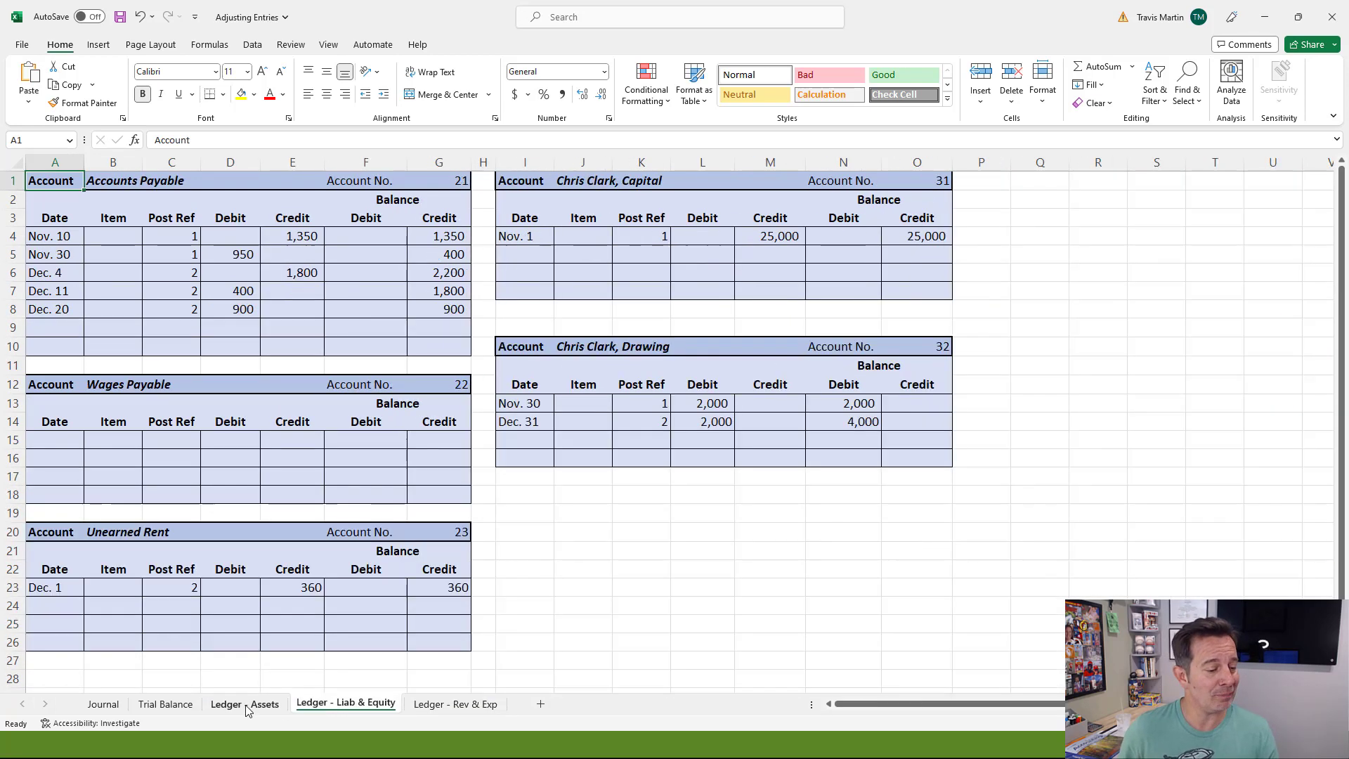
Step: Return to the Journal and review the first entry's post reference, Accounts Receivable account and 500 debit
click(245, 705)
click(151, 703)
click(103, 703)
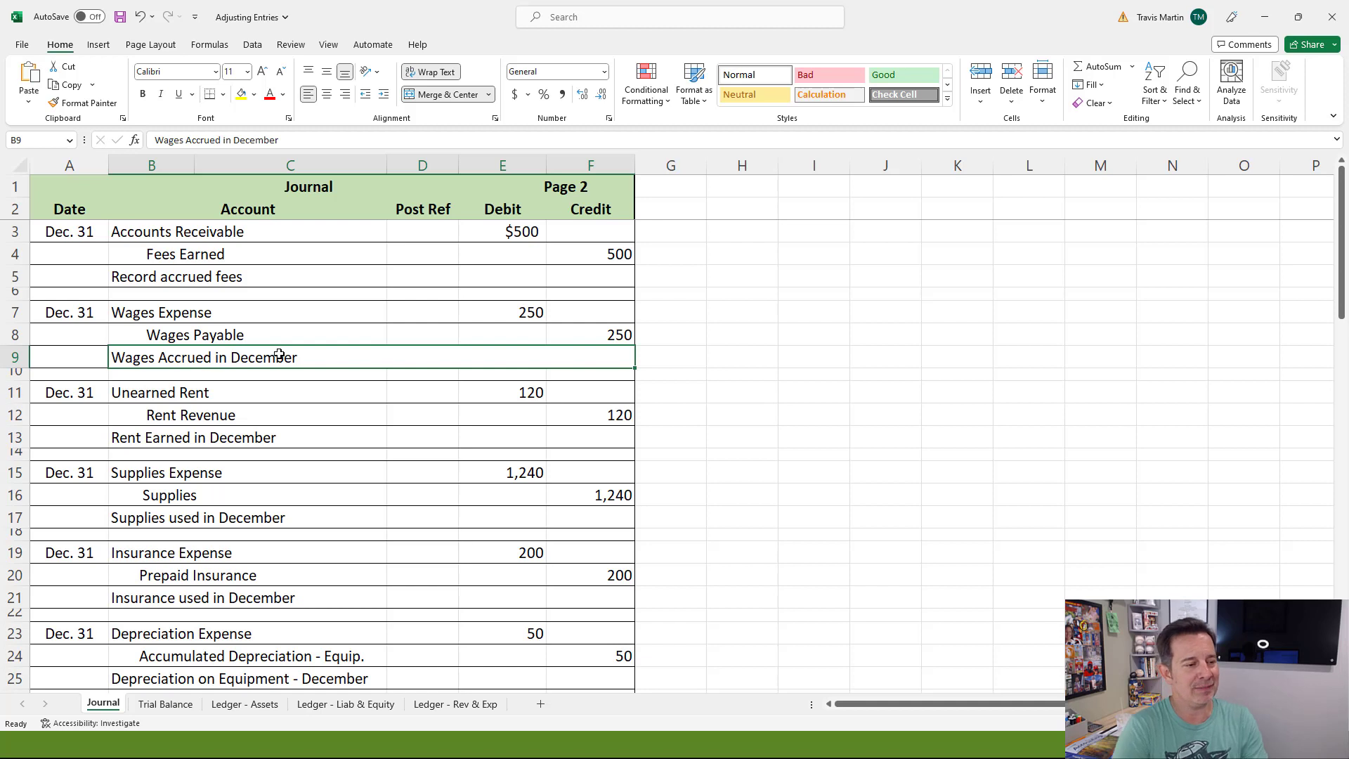
click(441, 232)
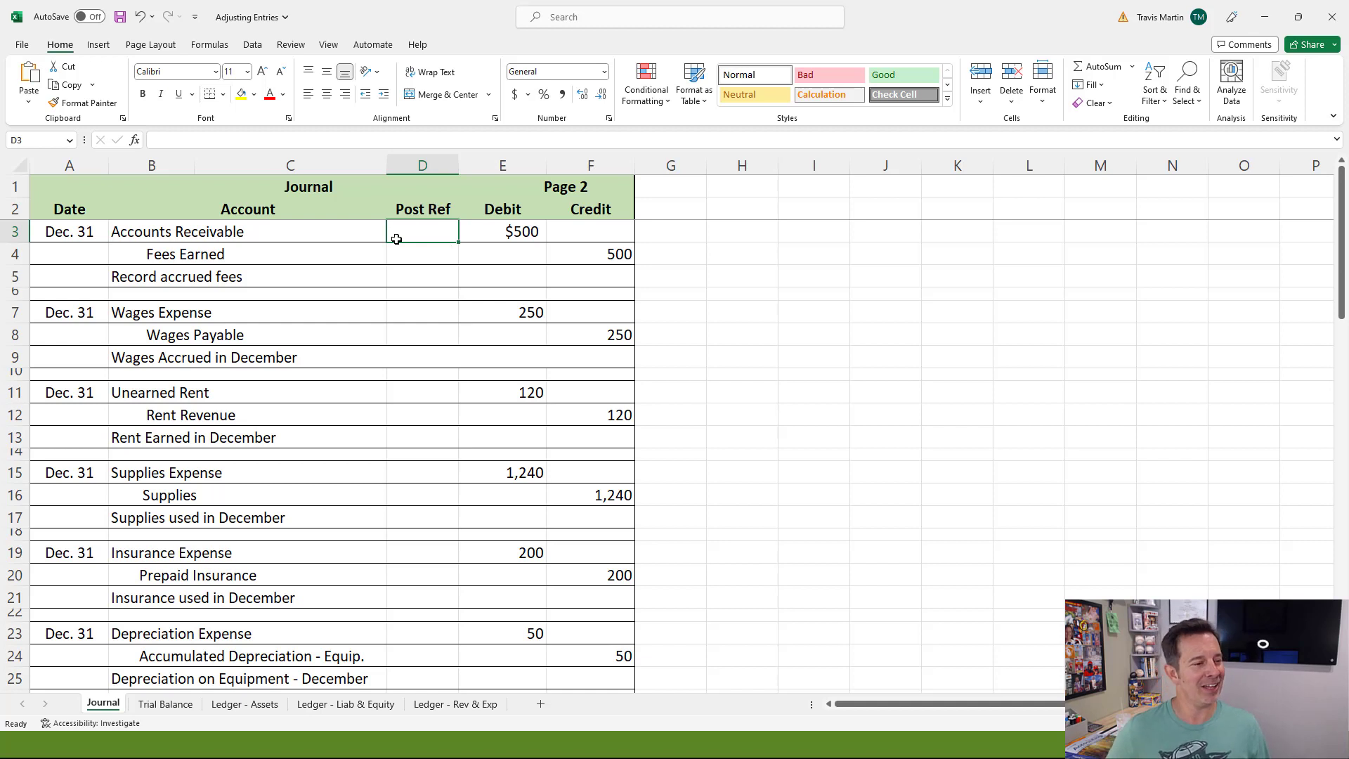
click(212, 239)
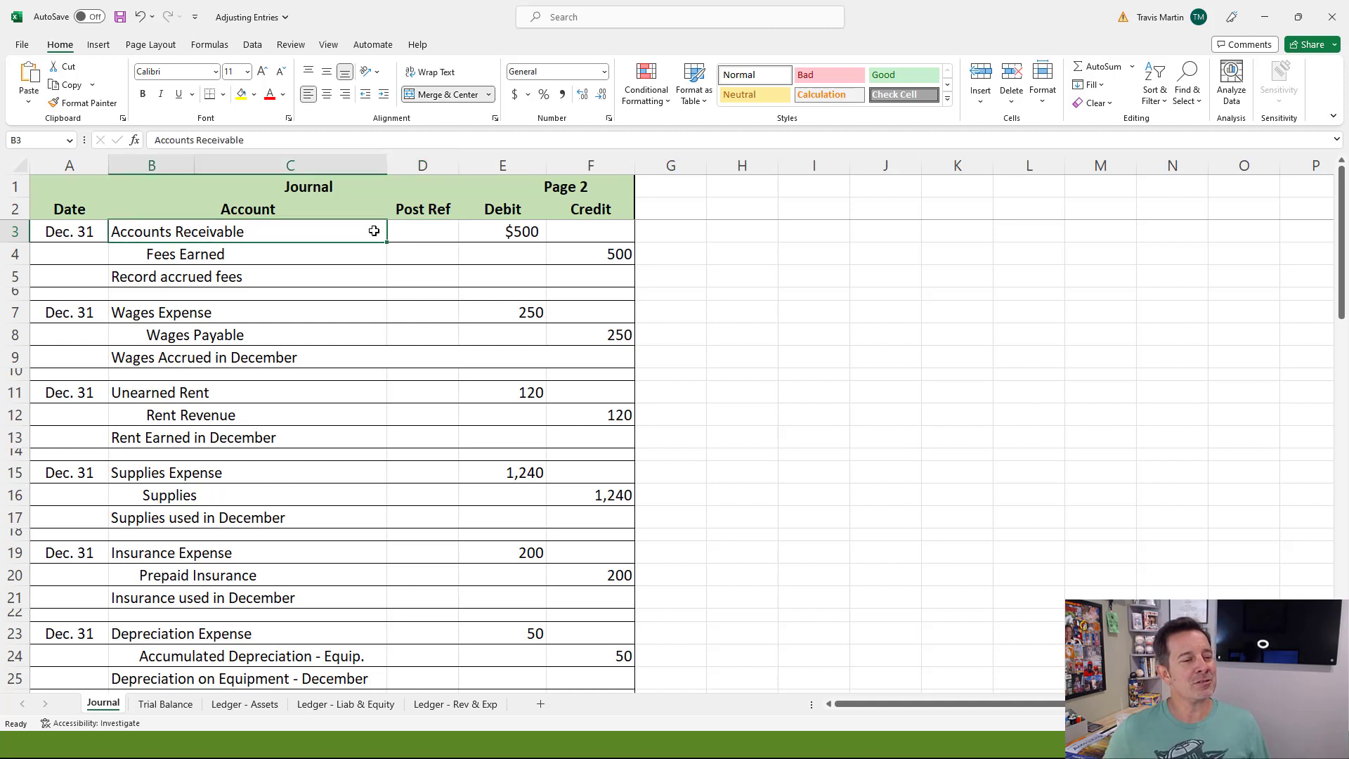
click(505, 234)
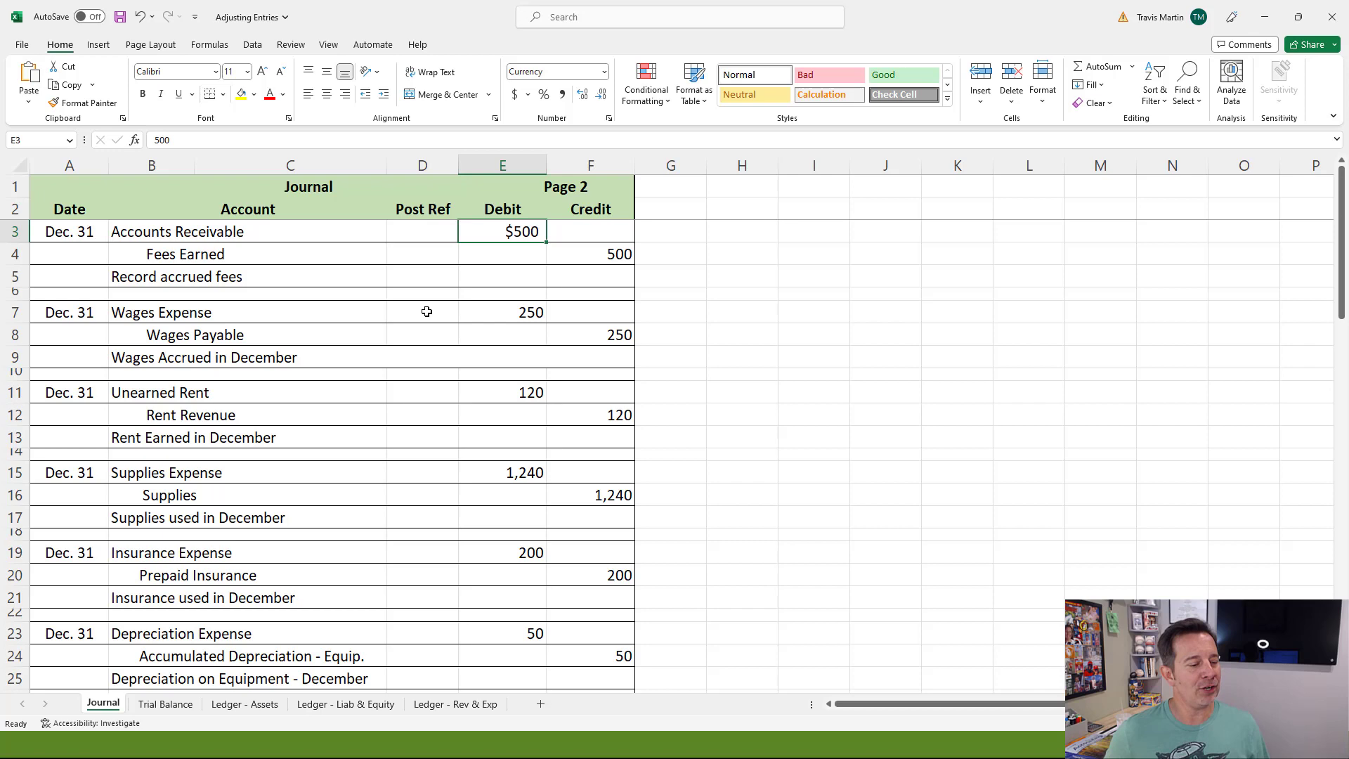
Step: On Ledger - Assets, enter Dec. 31 and Adjusting on the next Accounts Receivable row (A33)
click(246, 705)
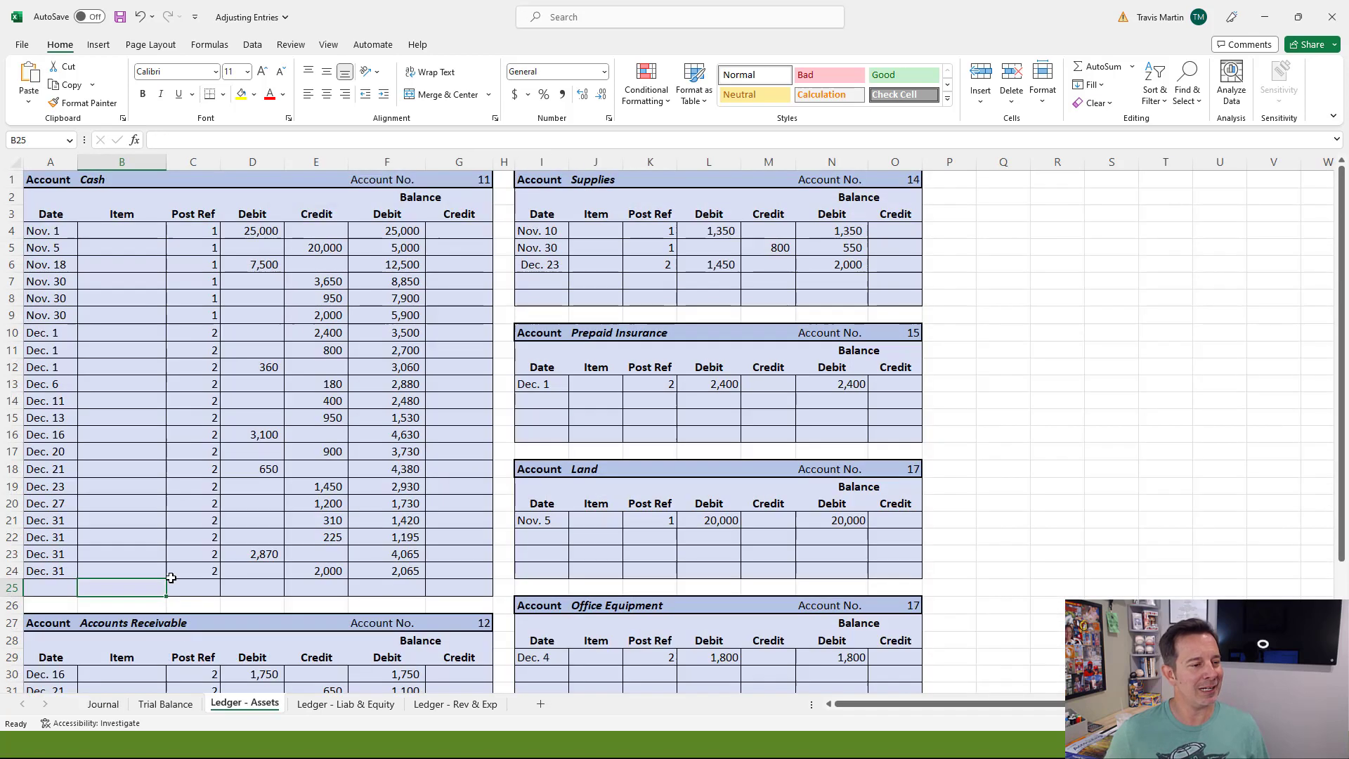
scroll(274, 305, down, 4)
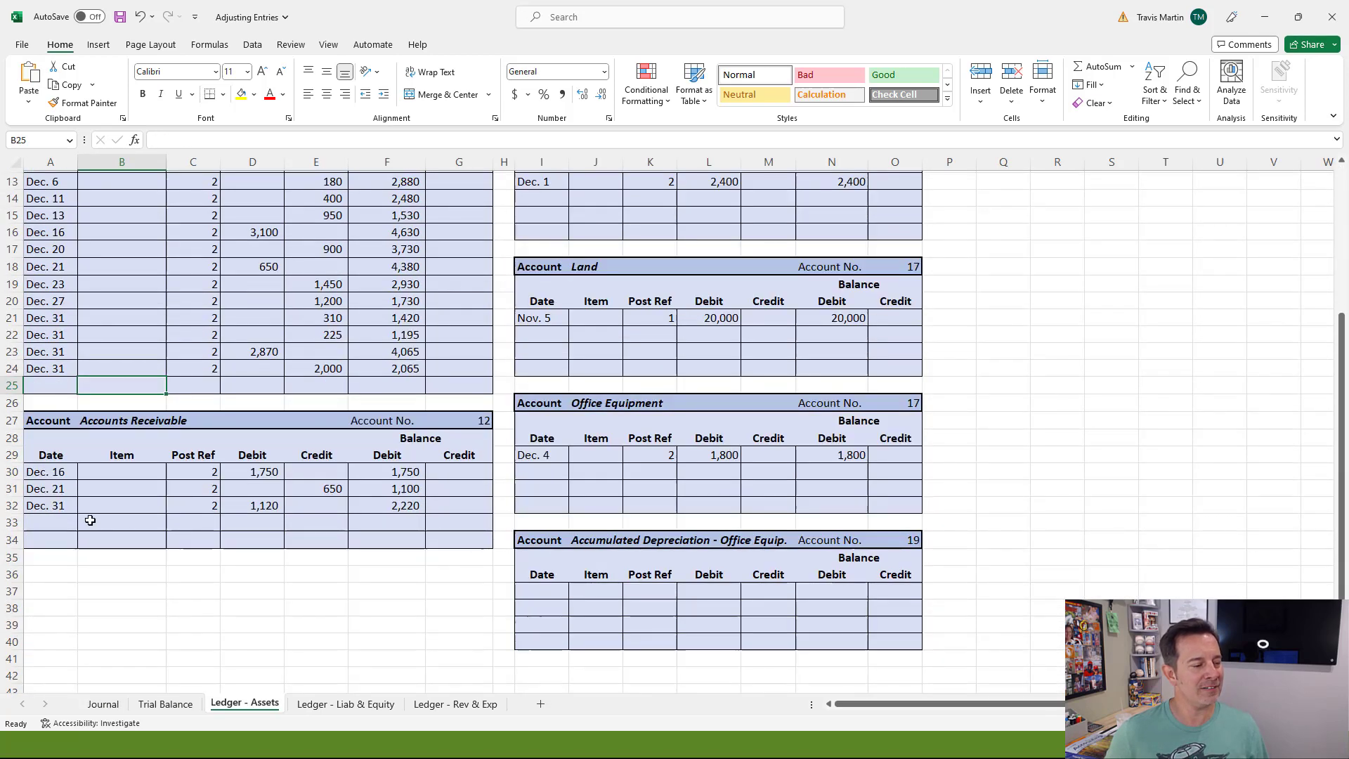
click(62, 522)
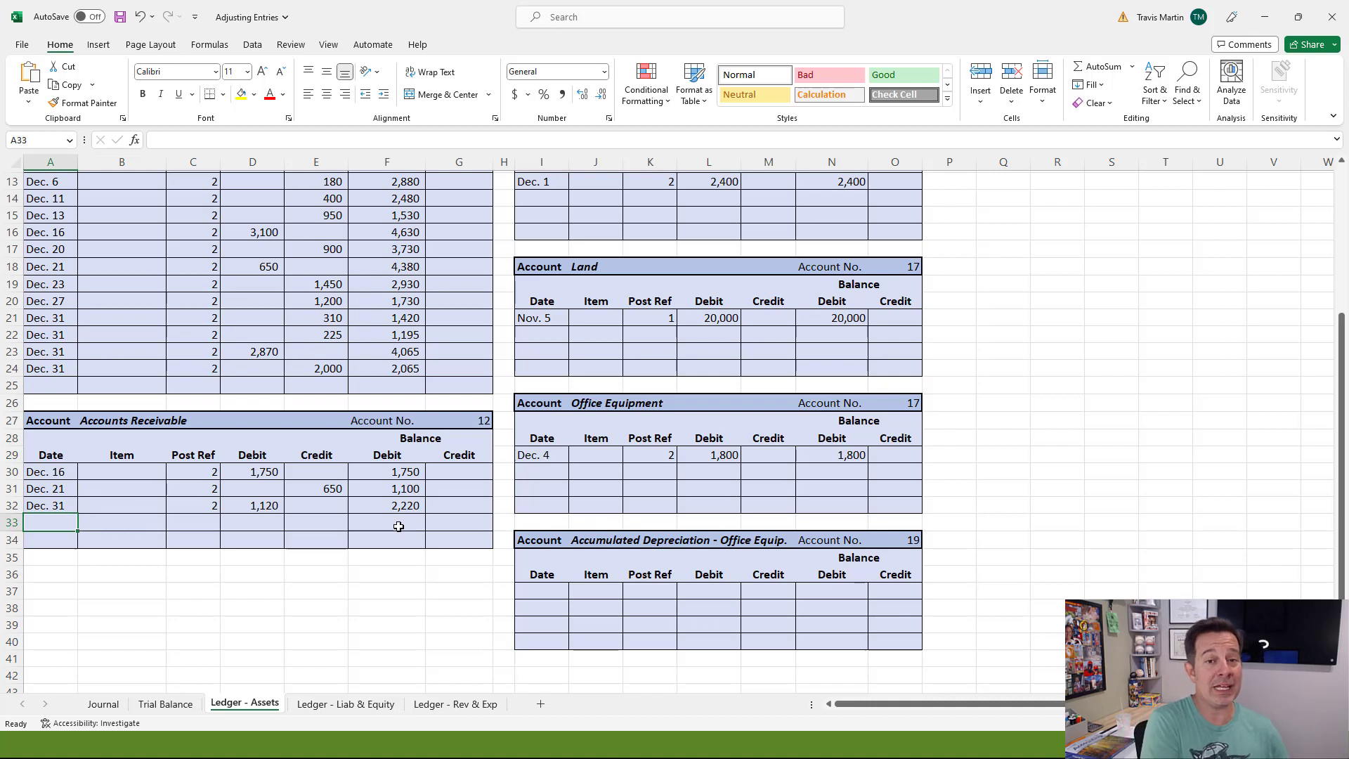
text(Dec. 31)
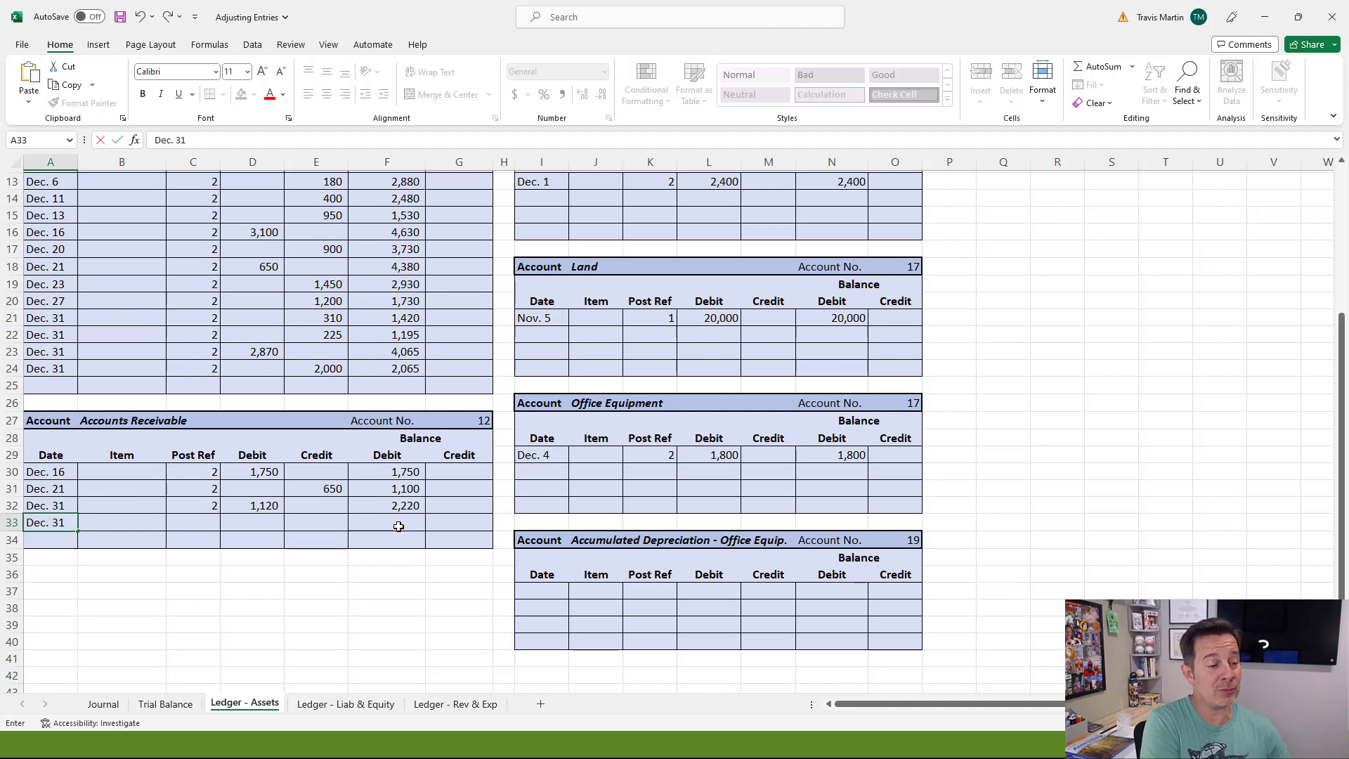
key(Tab)
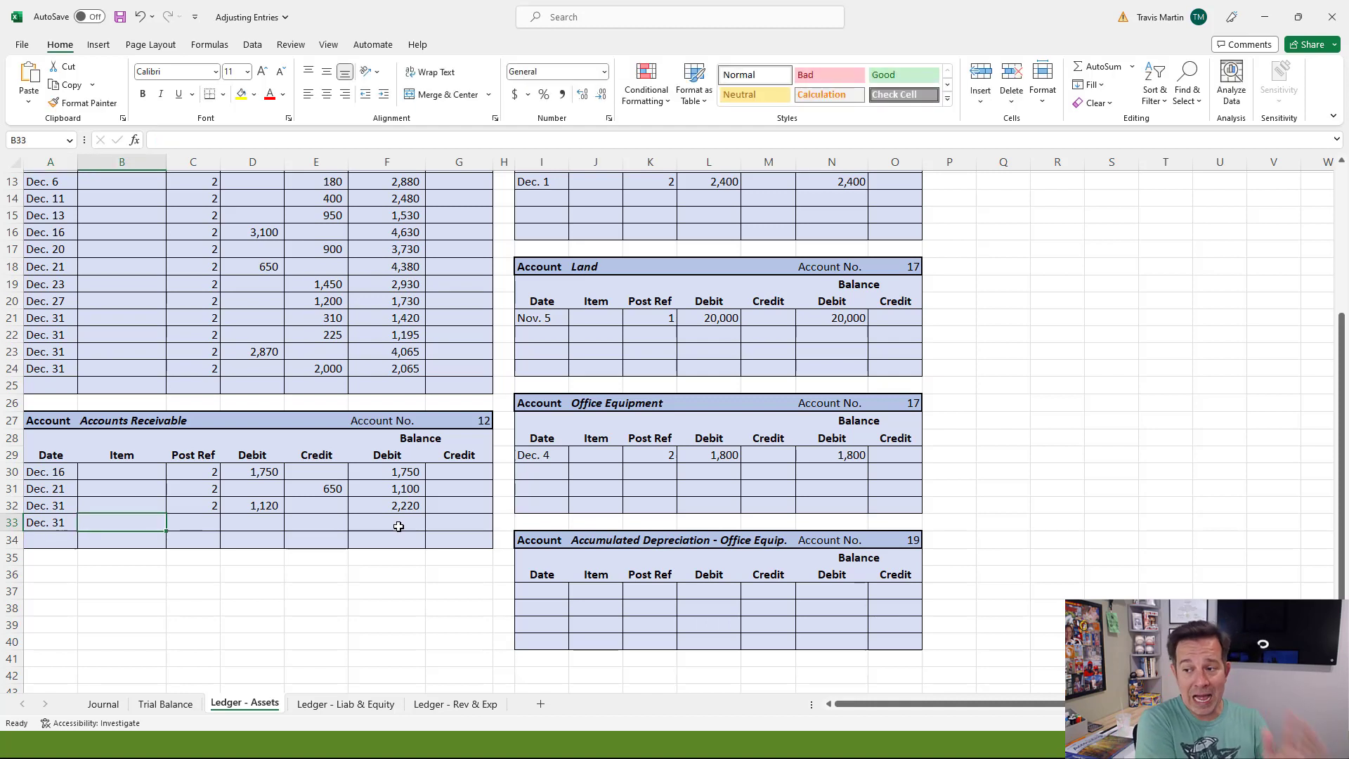
text(Adju)
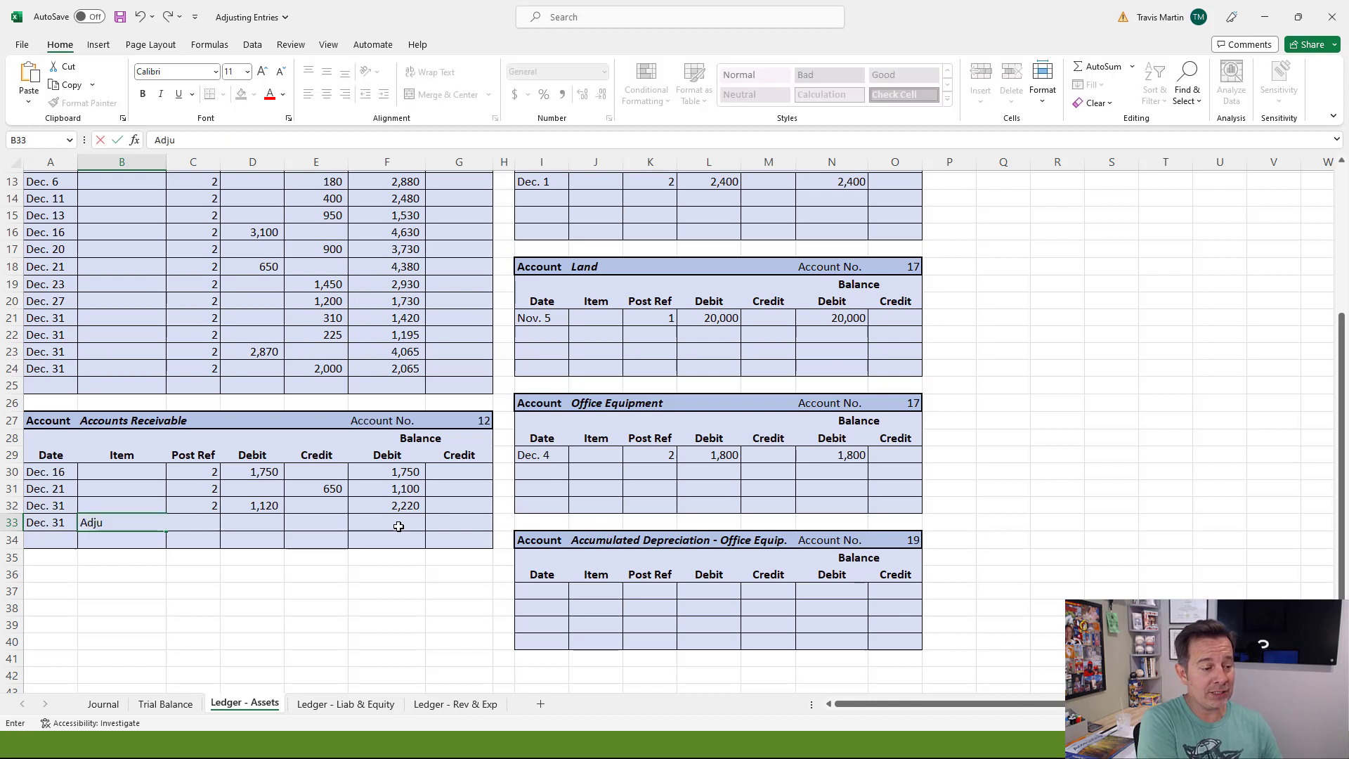
text(sting)
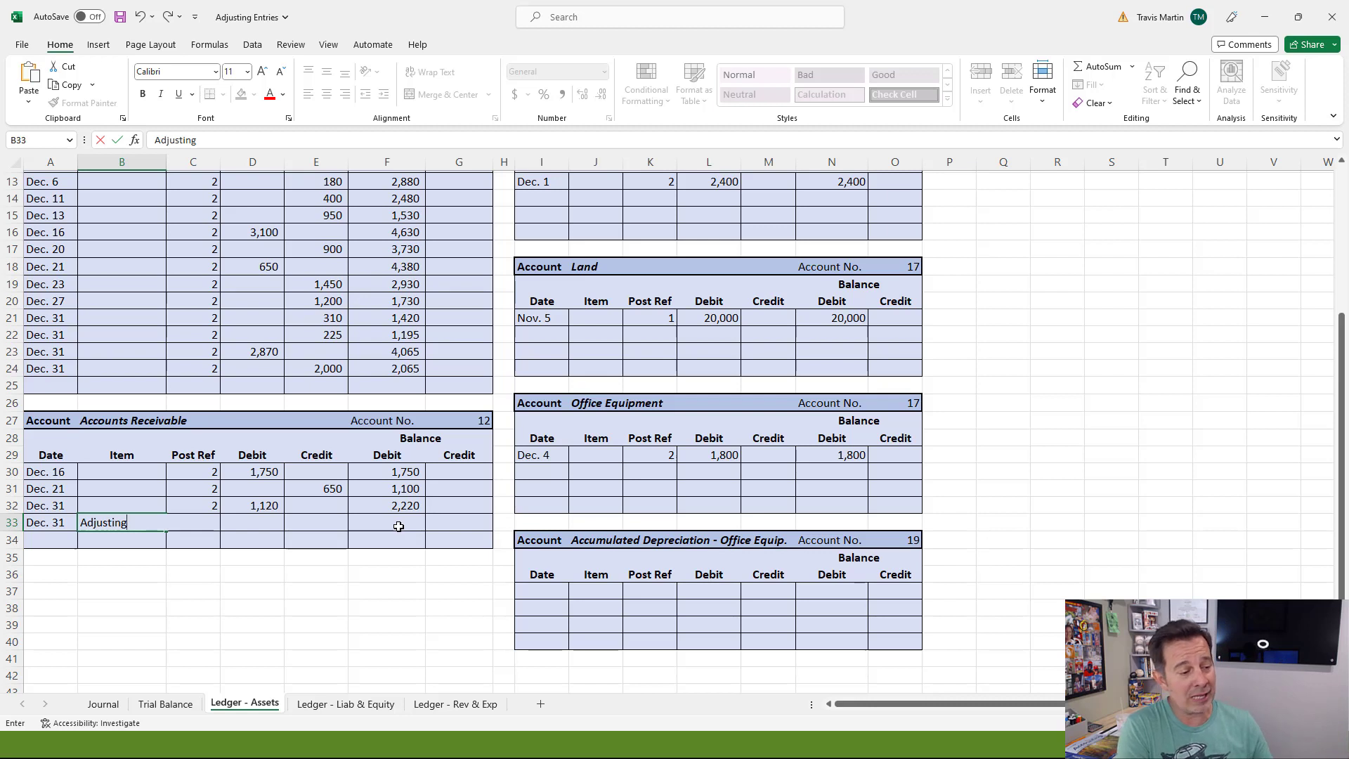
key(Tab)
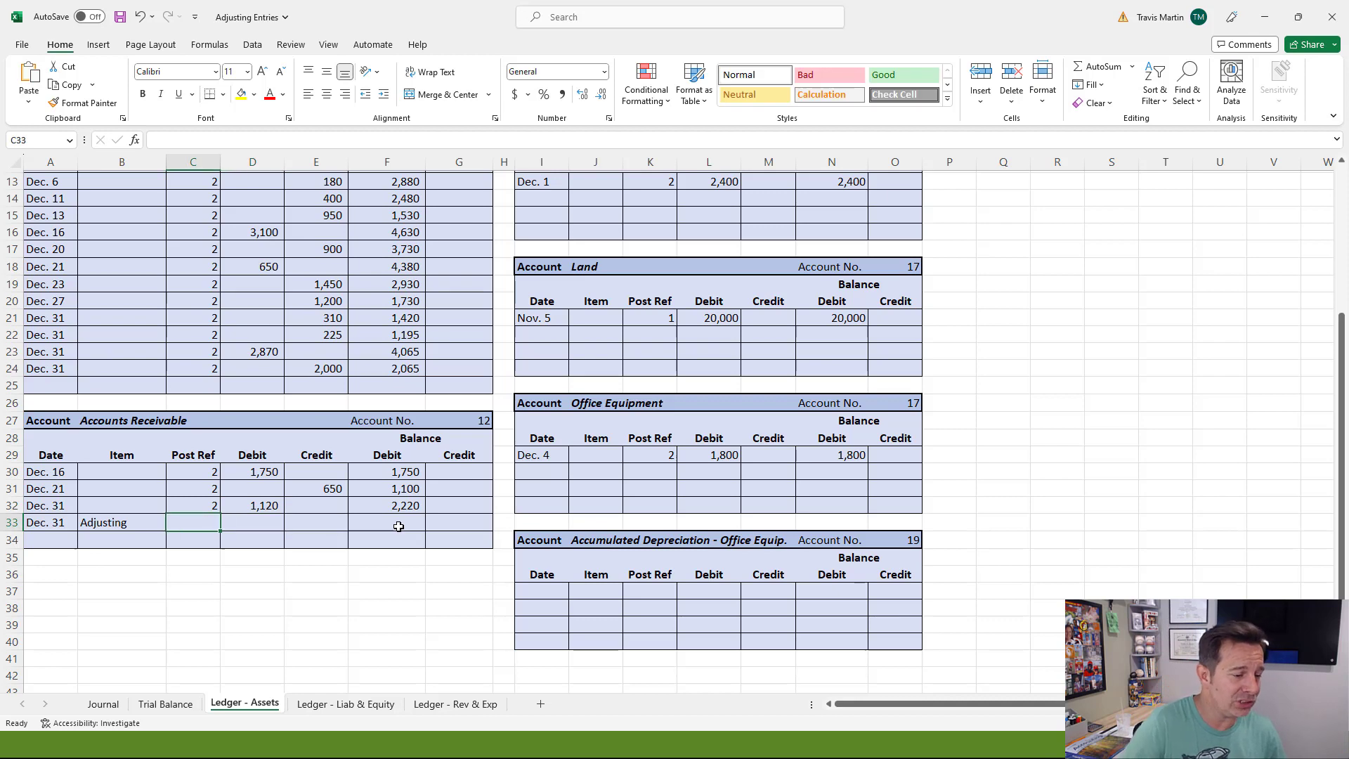
Step: Change the Journal heading's page number from 2 to Page 3
click(113, 703)
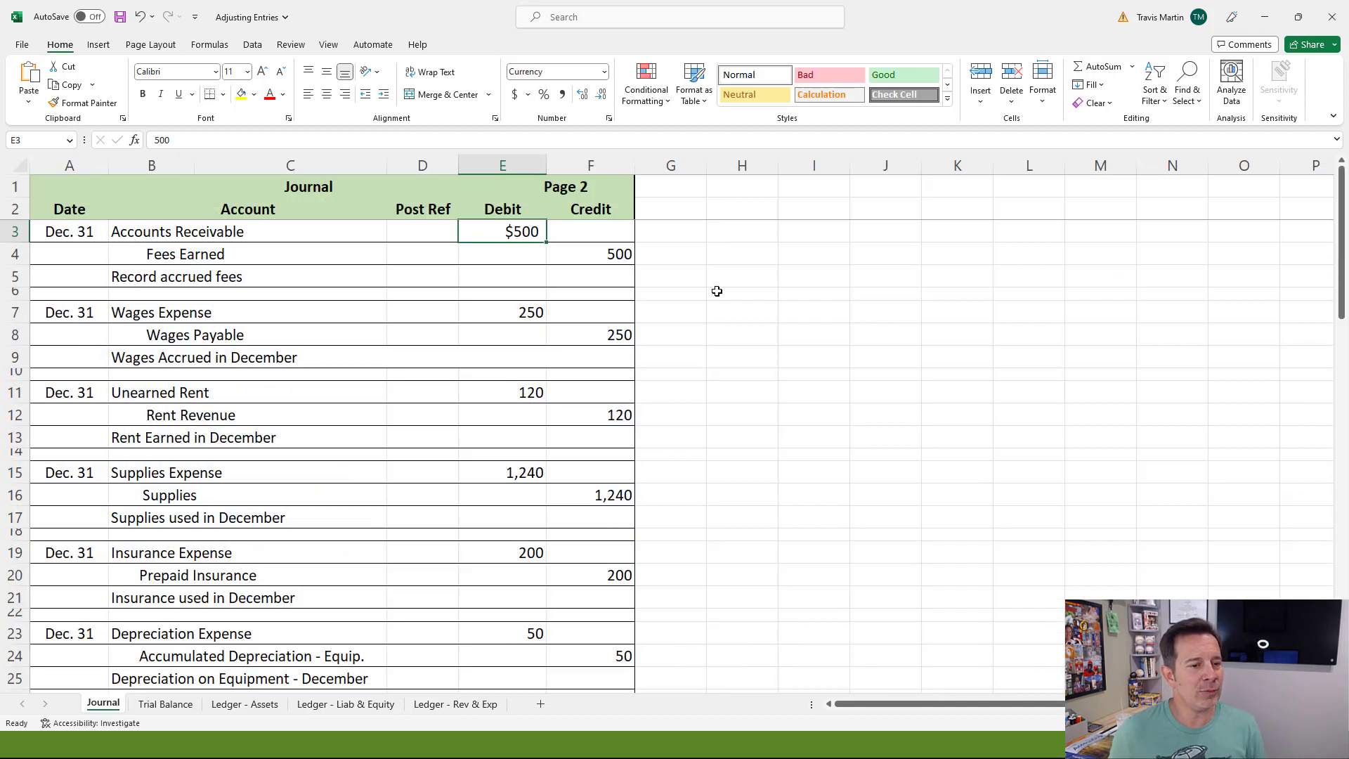
click(505, 187)
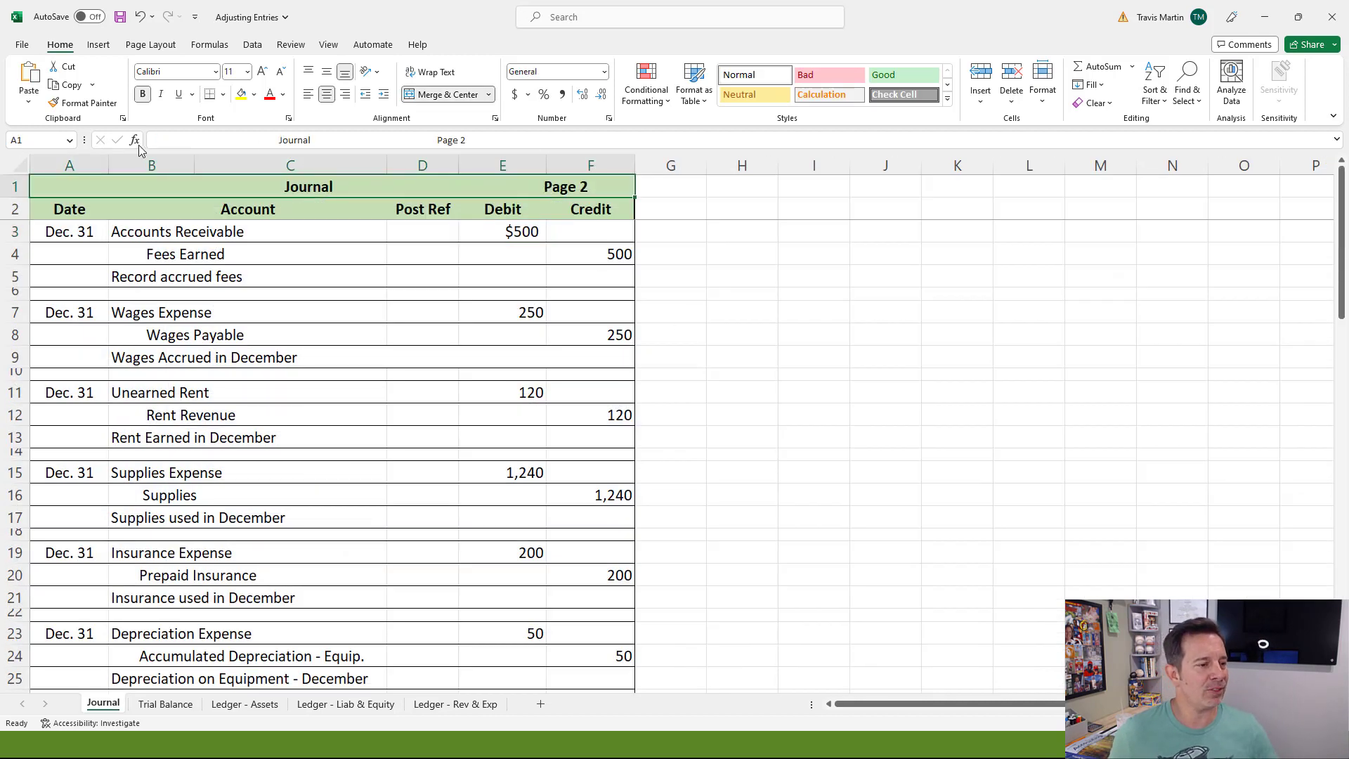
double_click(601, 188)
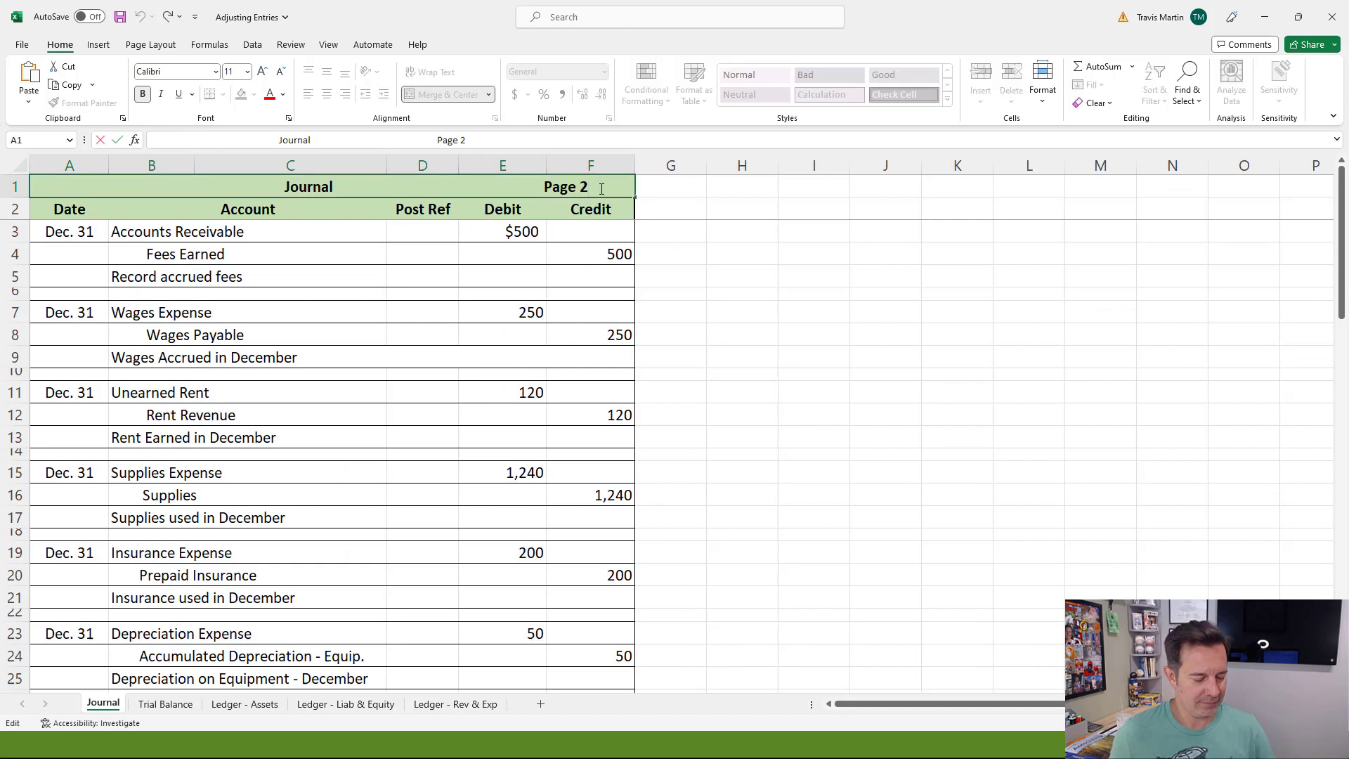
key(BackSpace)
text(3)
key(Return)
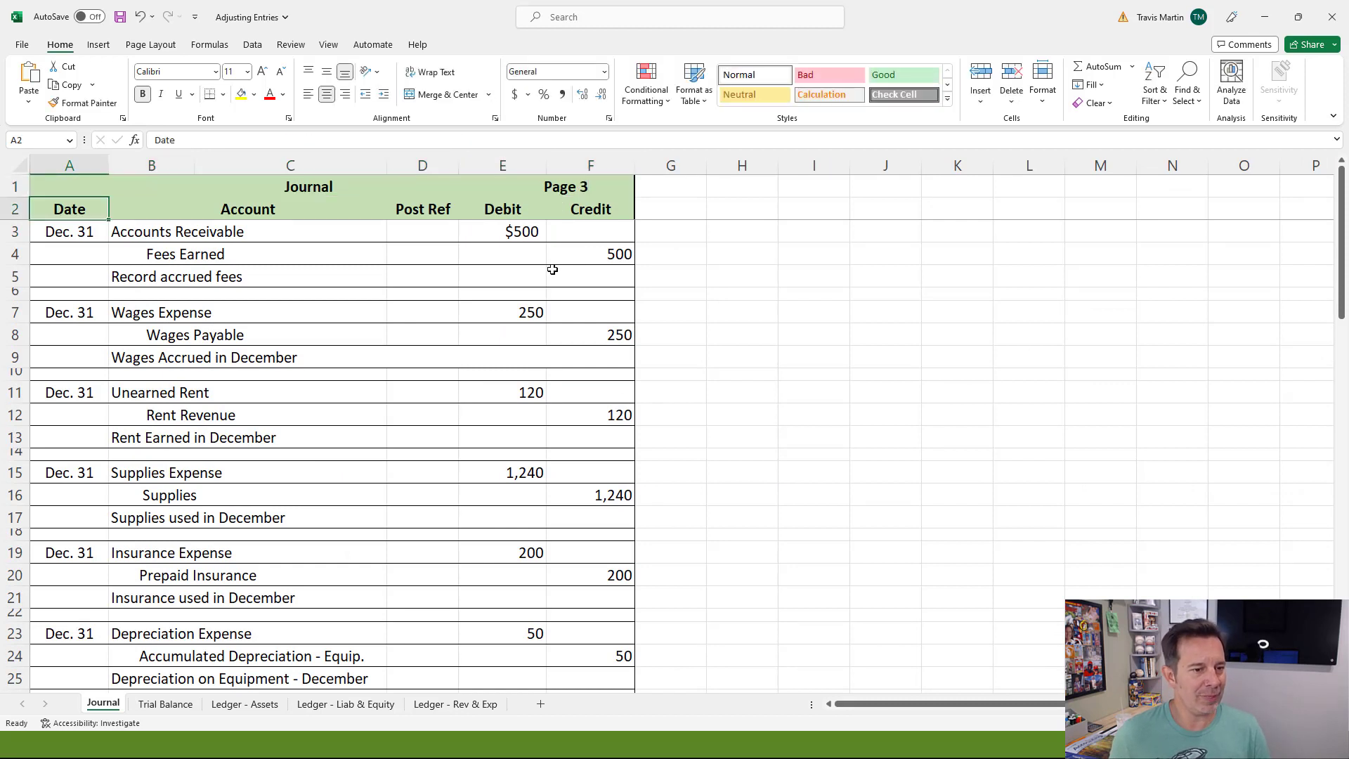
Step: Post Ref 3 and a 500 debit to Accounts Receivable, with balance =F32+D33 giving 2,720
click(239, 709)
click(202, 521)
text(3)
key(Tab)
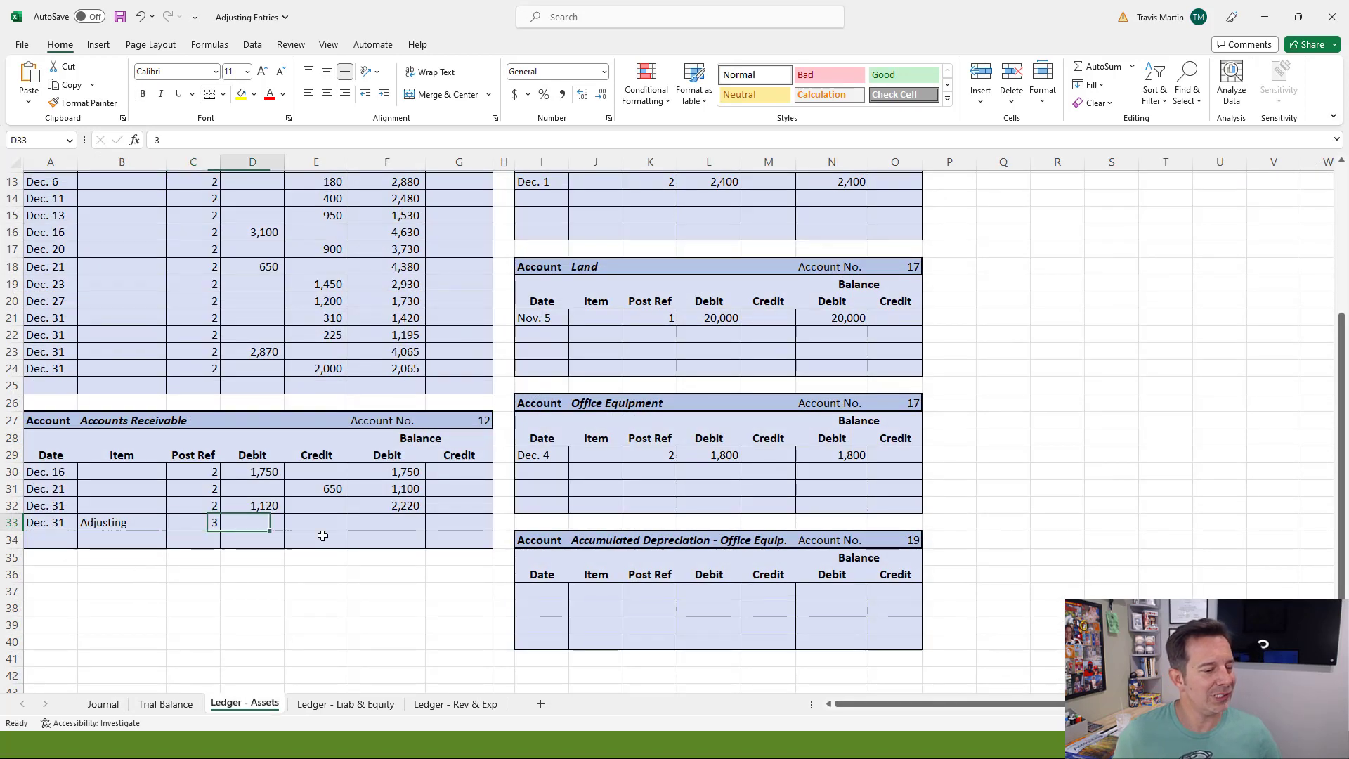
text(500)
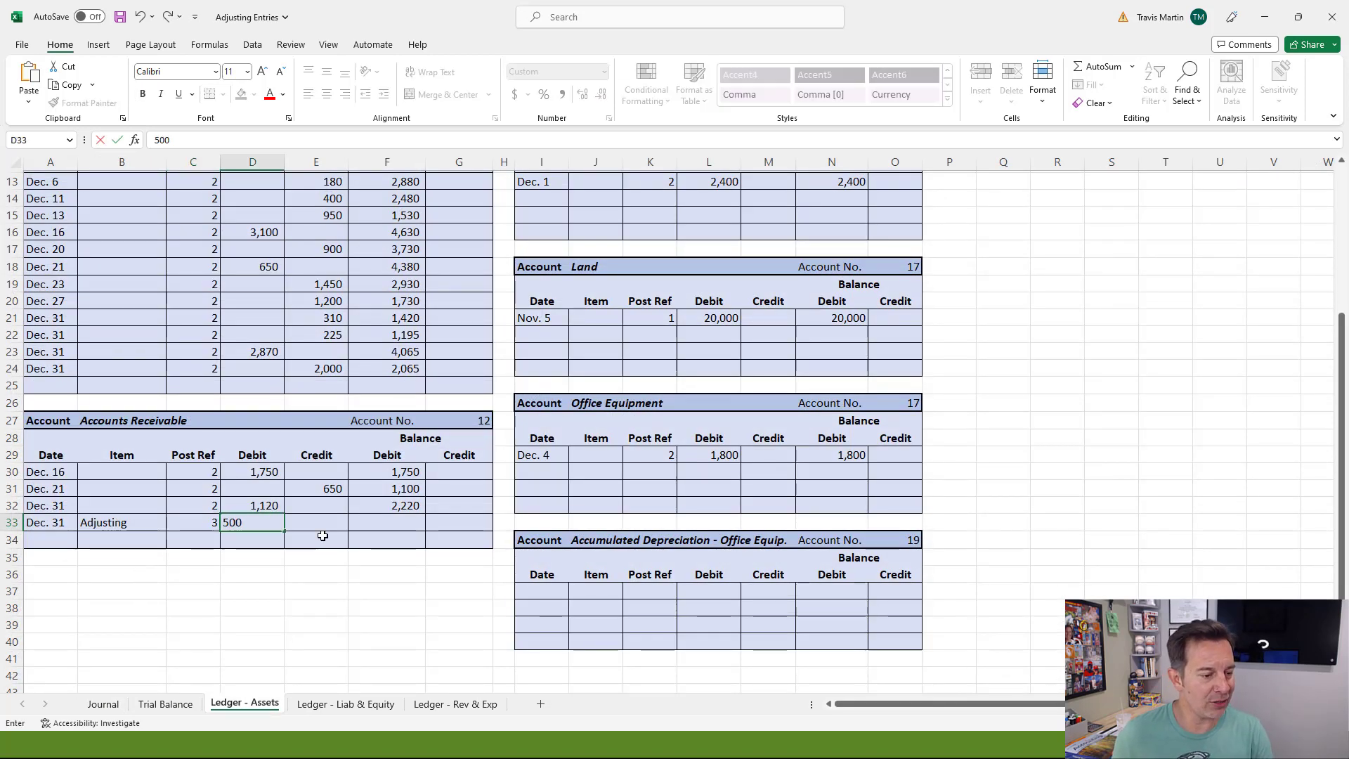
click(403, 521)
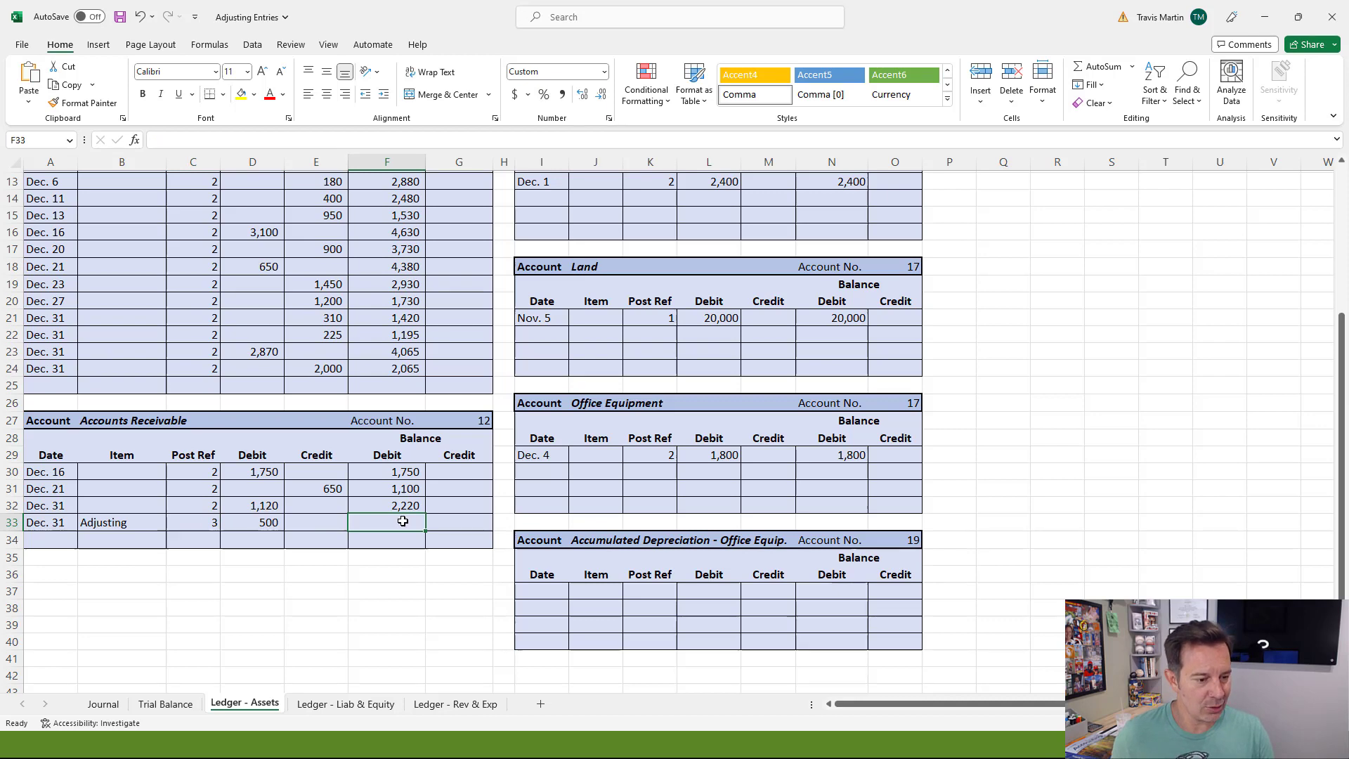
text(=)
click(404, 504)
text(+)
click(266, 521)
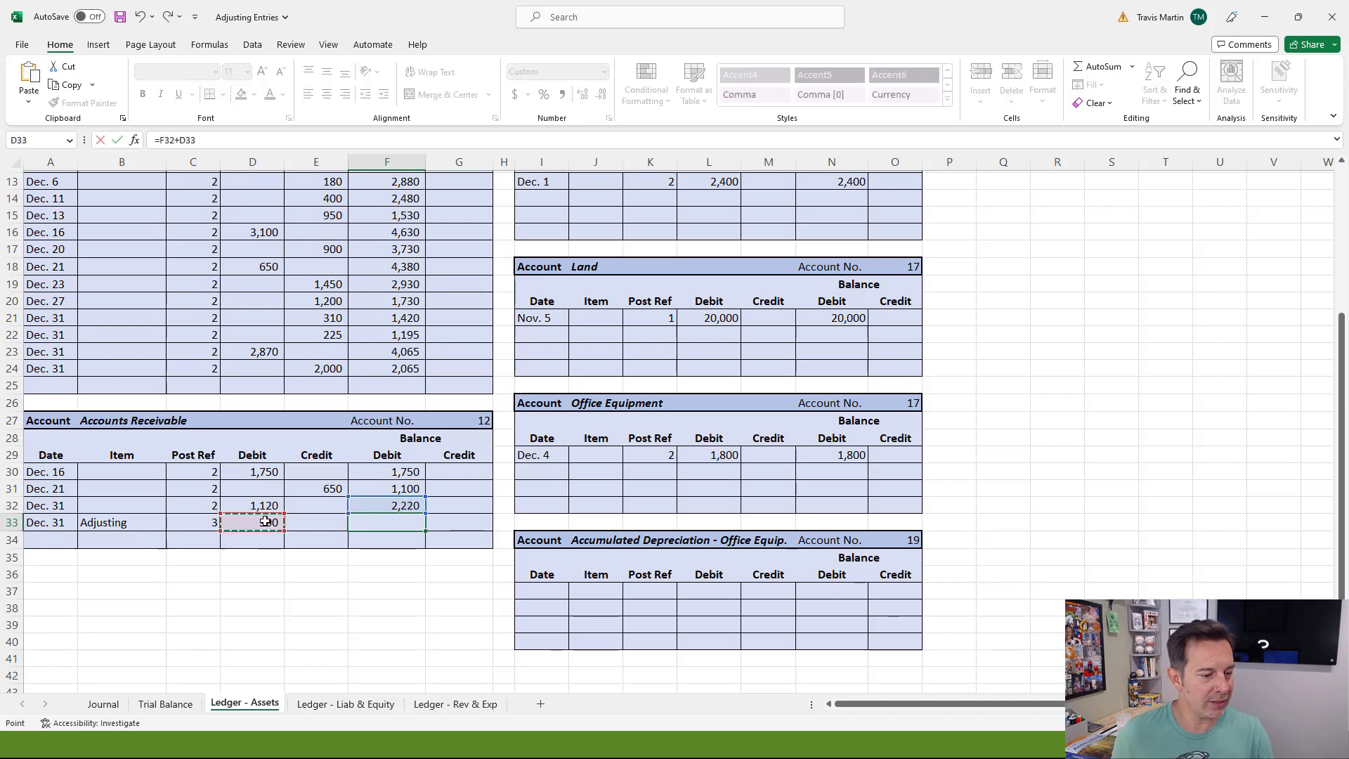
key(Return)
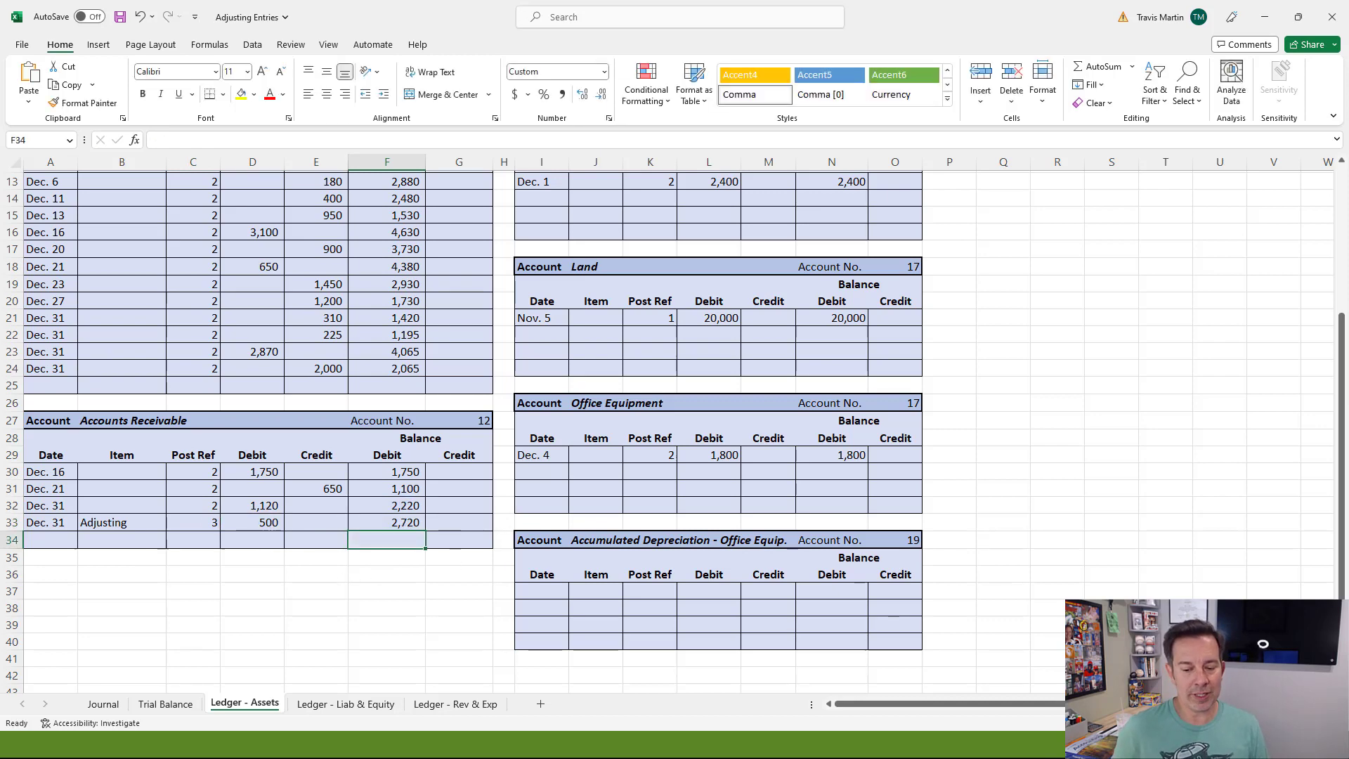
Step: Check the Accounts Receivable posting and record Post Ref 12 in the Journal
scroll(574, 440, up, 4)
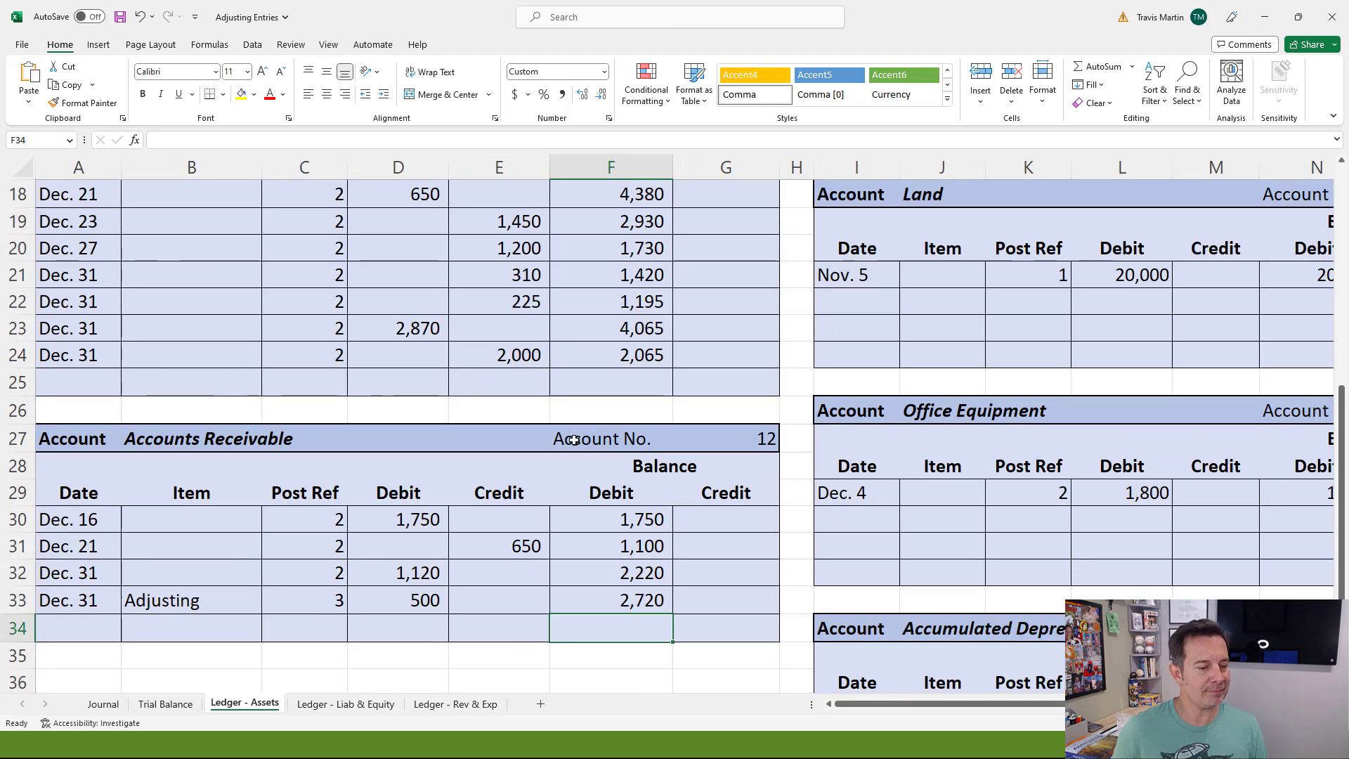
scroll(574, 440, down, 2)
click(64, 439)
click(155, 444)
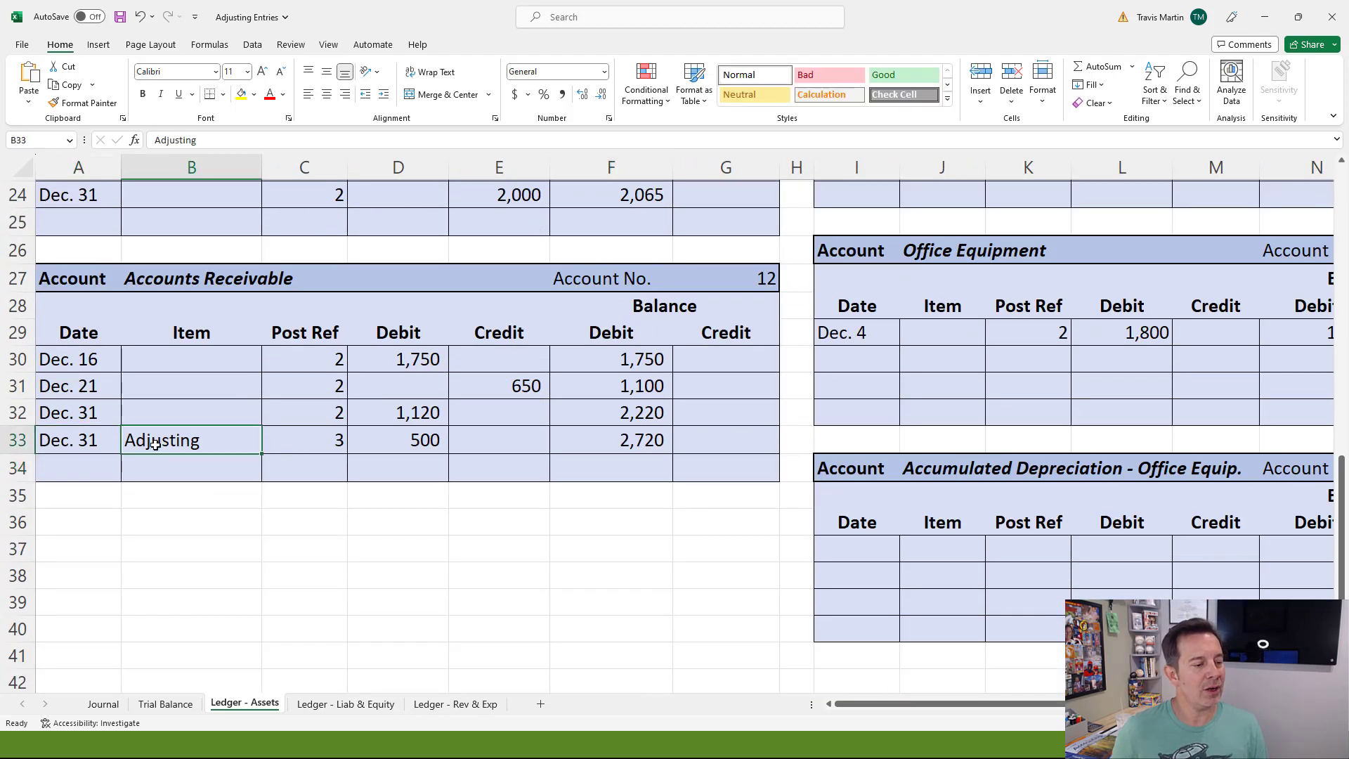
click(327, 442)
click(379, 442)
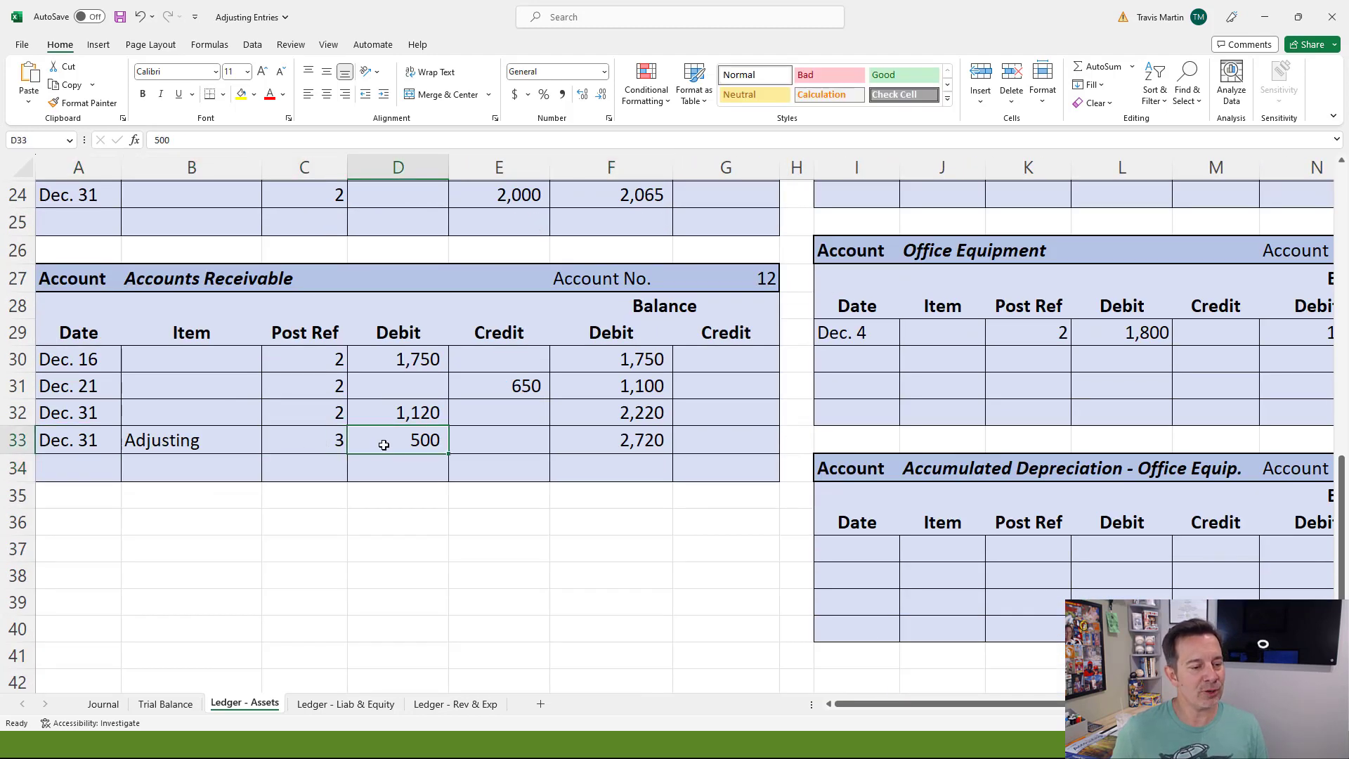
click(622, 440)
click(732, 280)
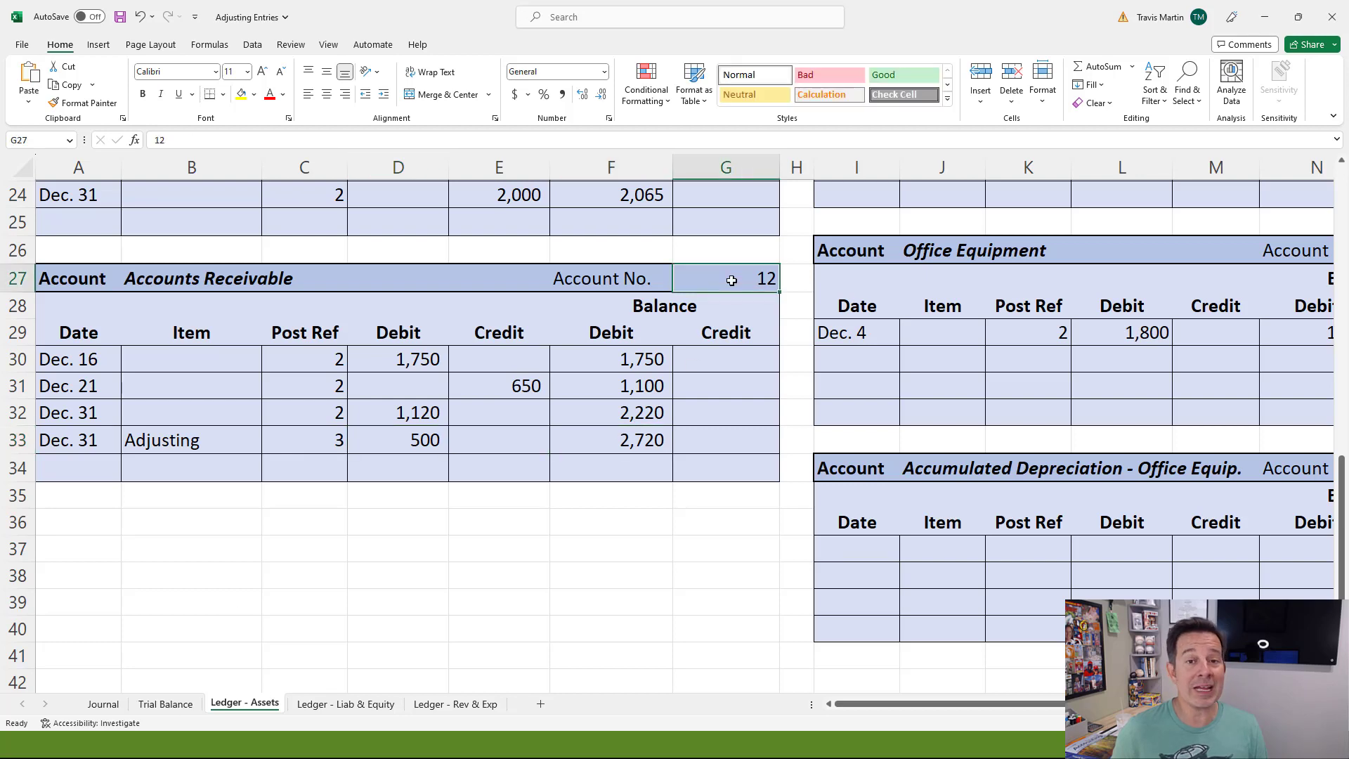
click(104, 704)
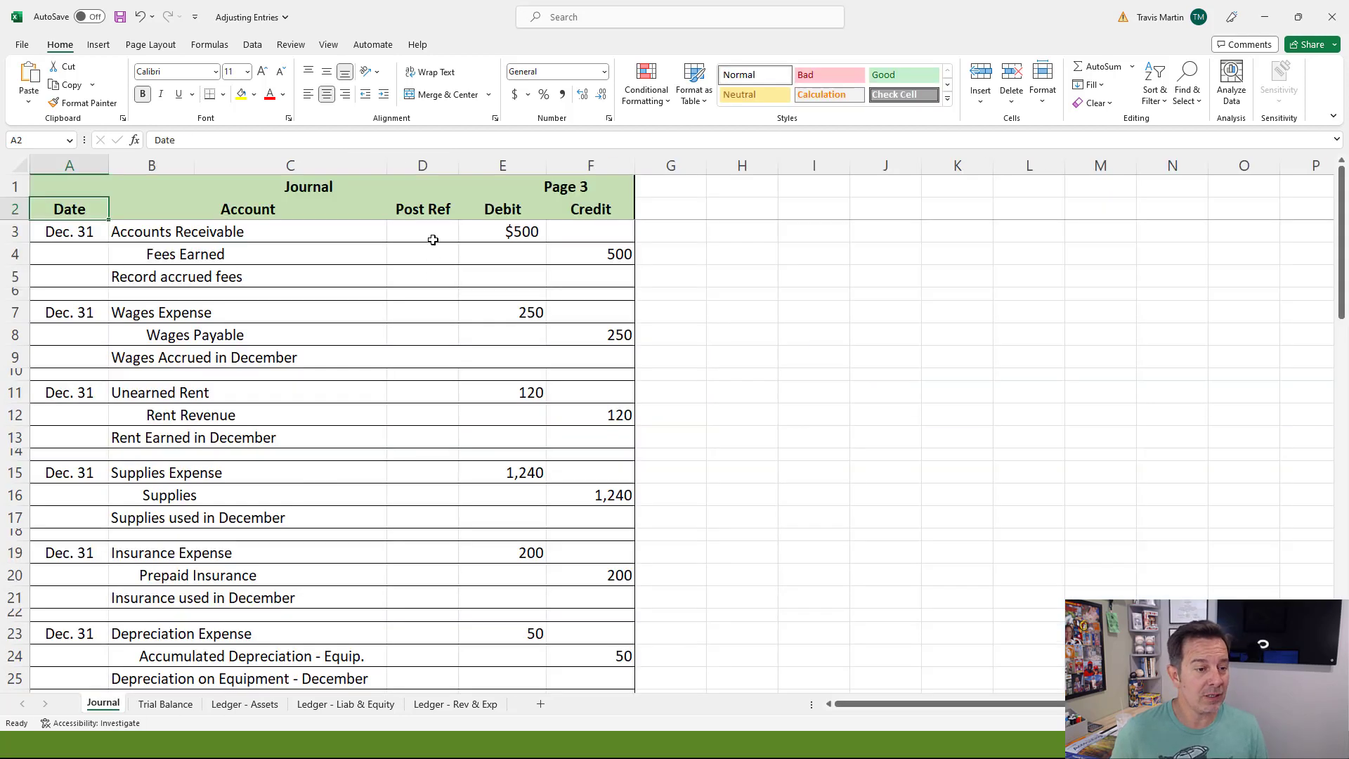
click(432, 238)
text(12)
key(Return)
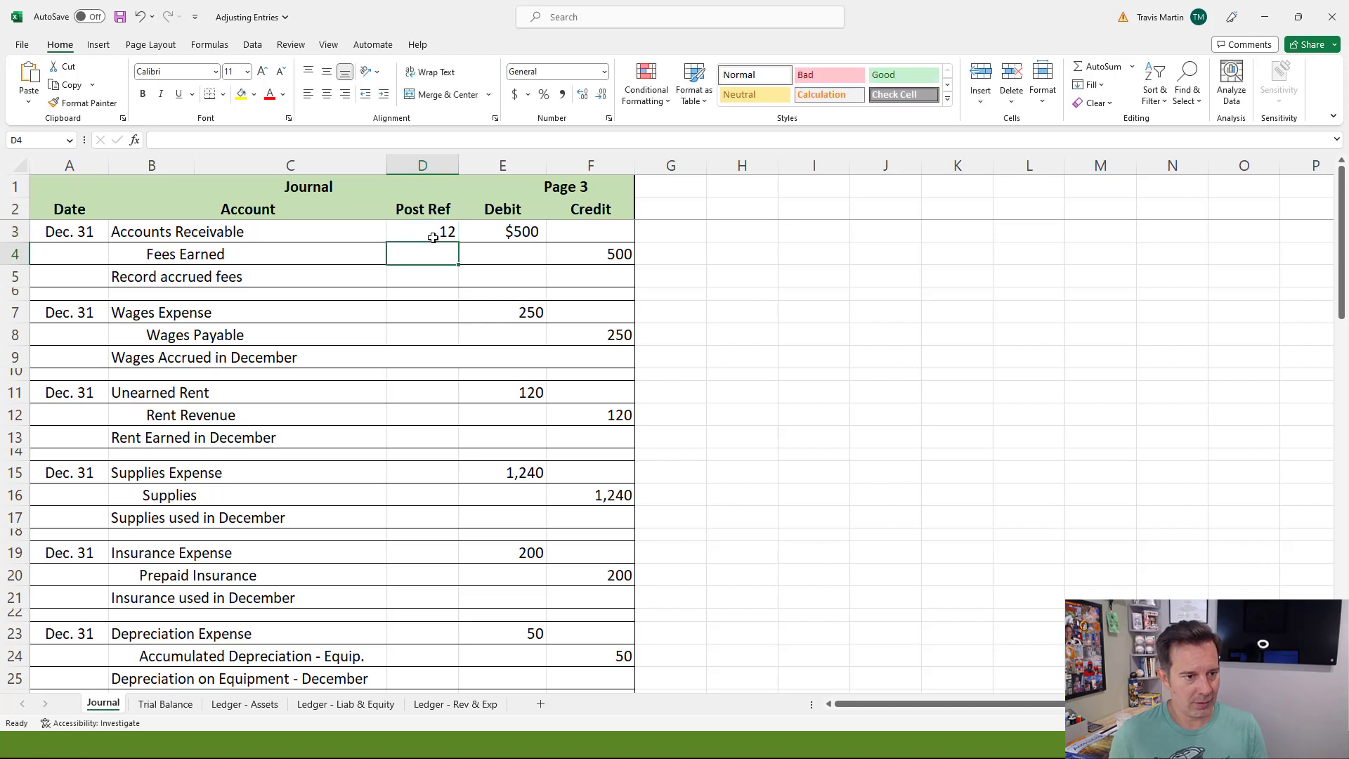
Step: Start a Dec. 31 Adjusting line with Post Ref 3 in the Fees Earned ledger
click(159, 257)
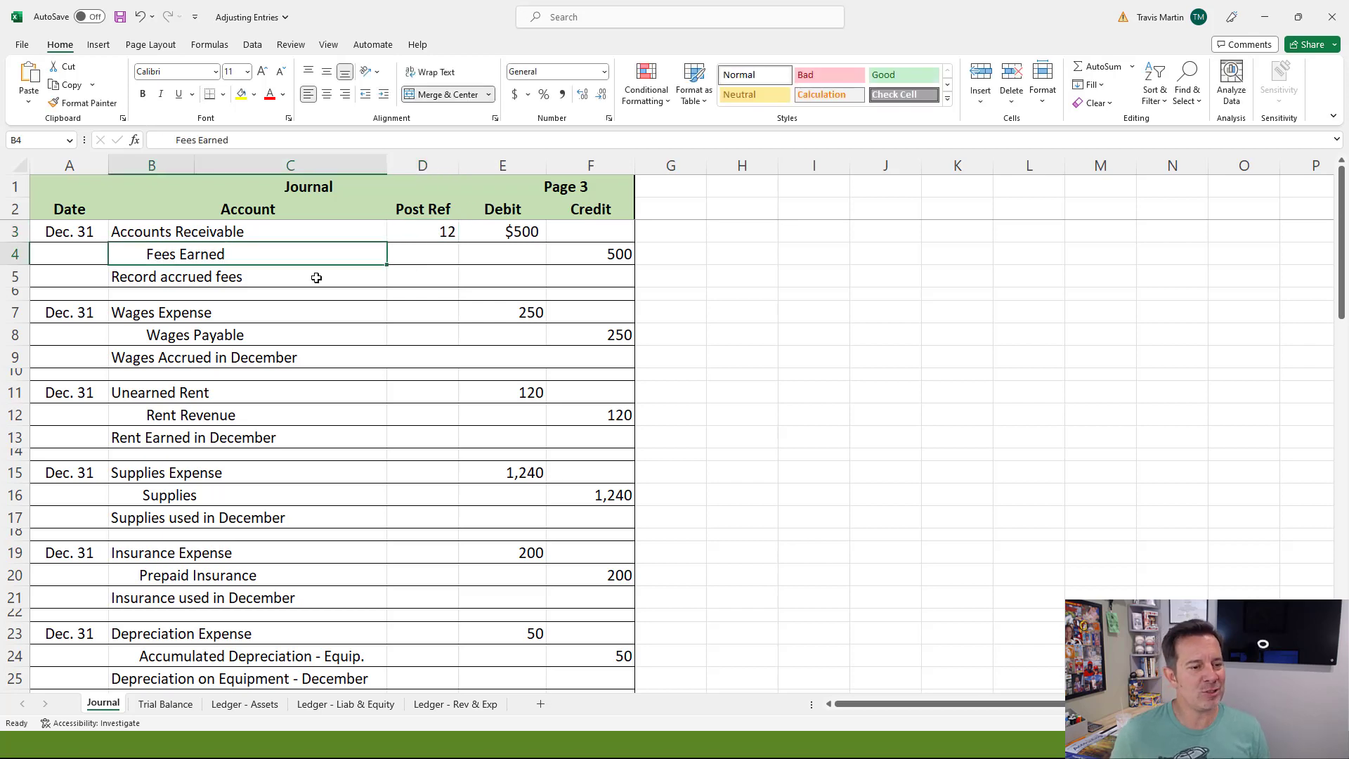
click(595, 257)
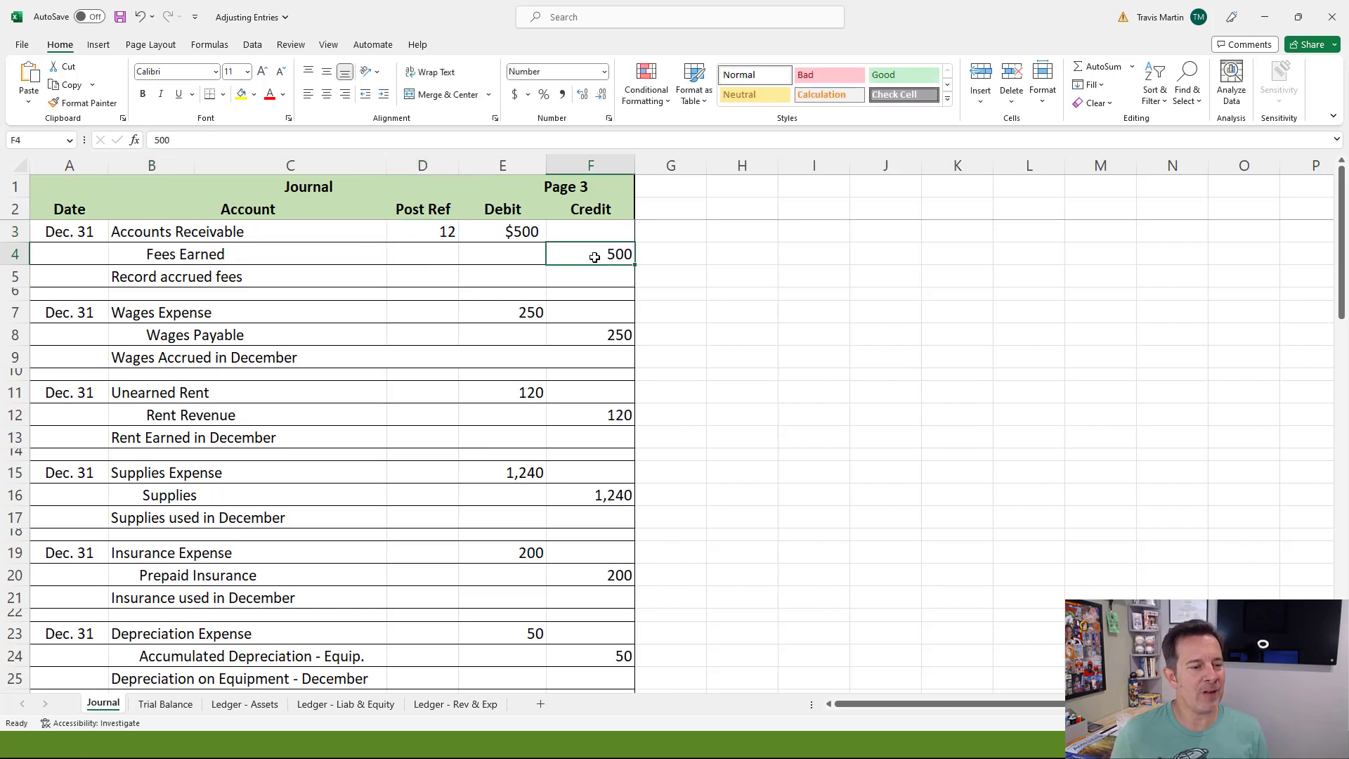
click(446, 704)
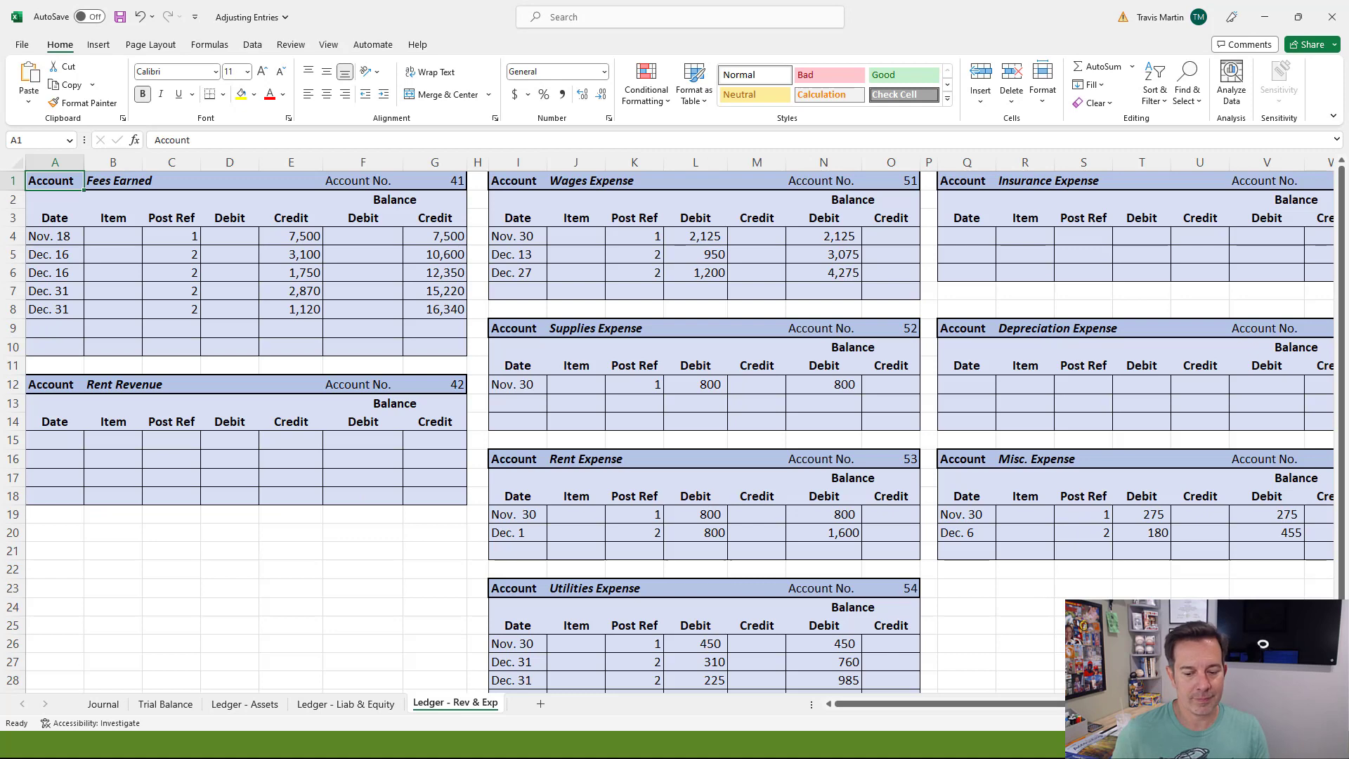
ctrl+scroll(136, 436, up, 3)
click(95, 420)
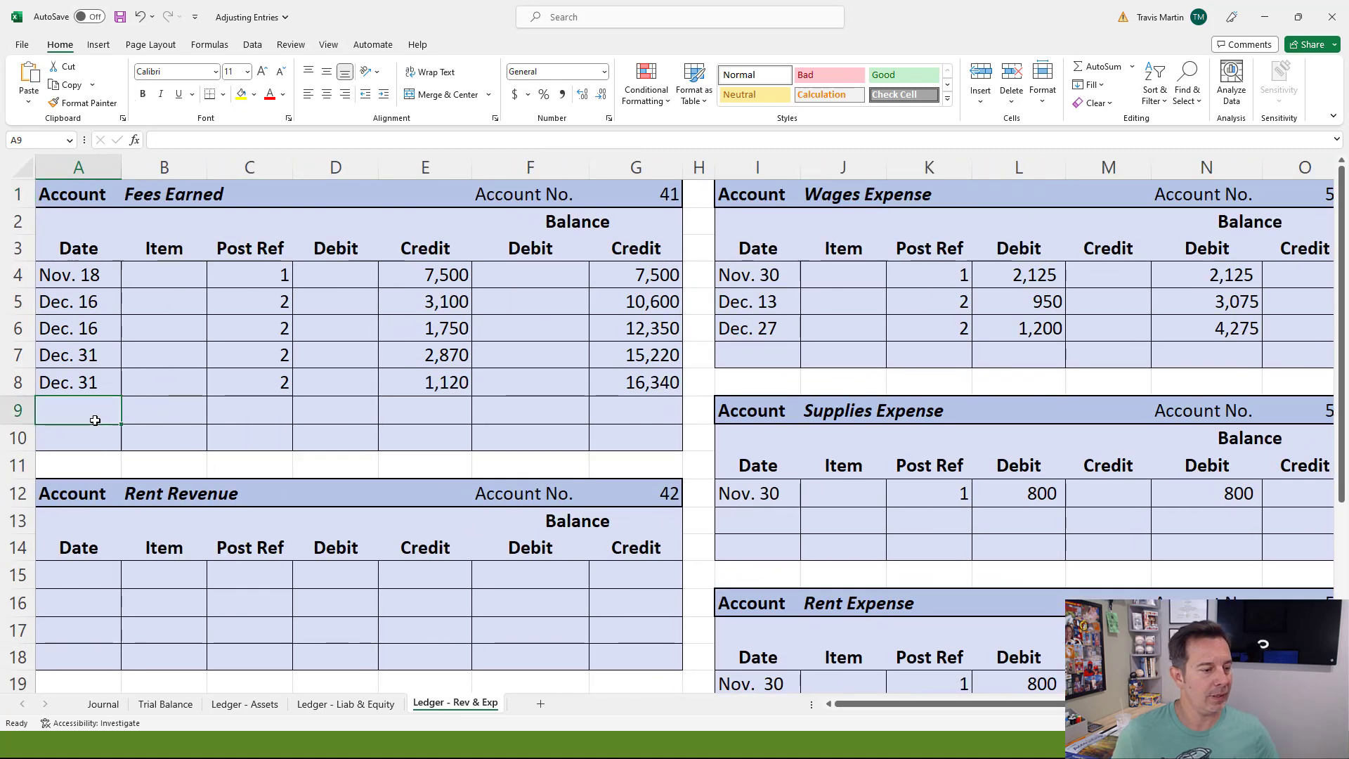
text(Dec. 31)
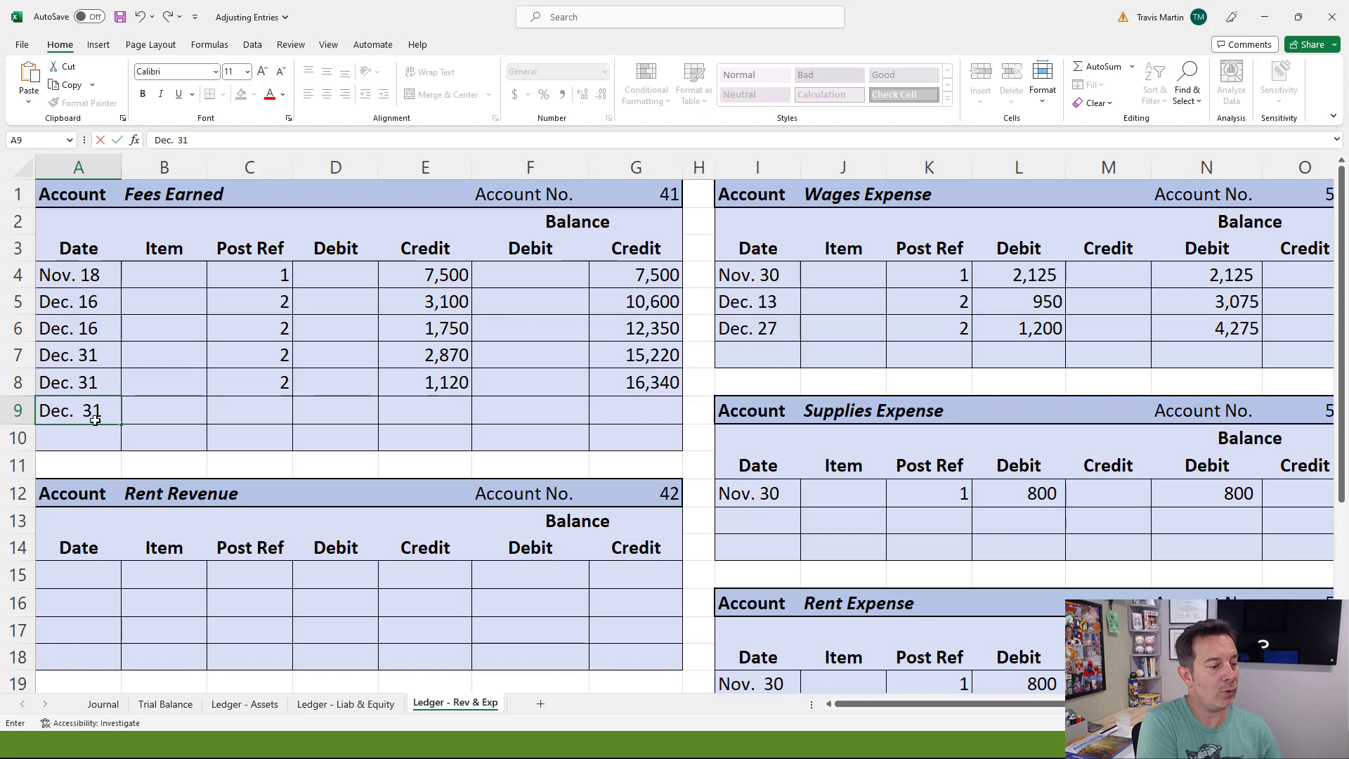
key(Tab)
text(Adjusting)
key(Tab)
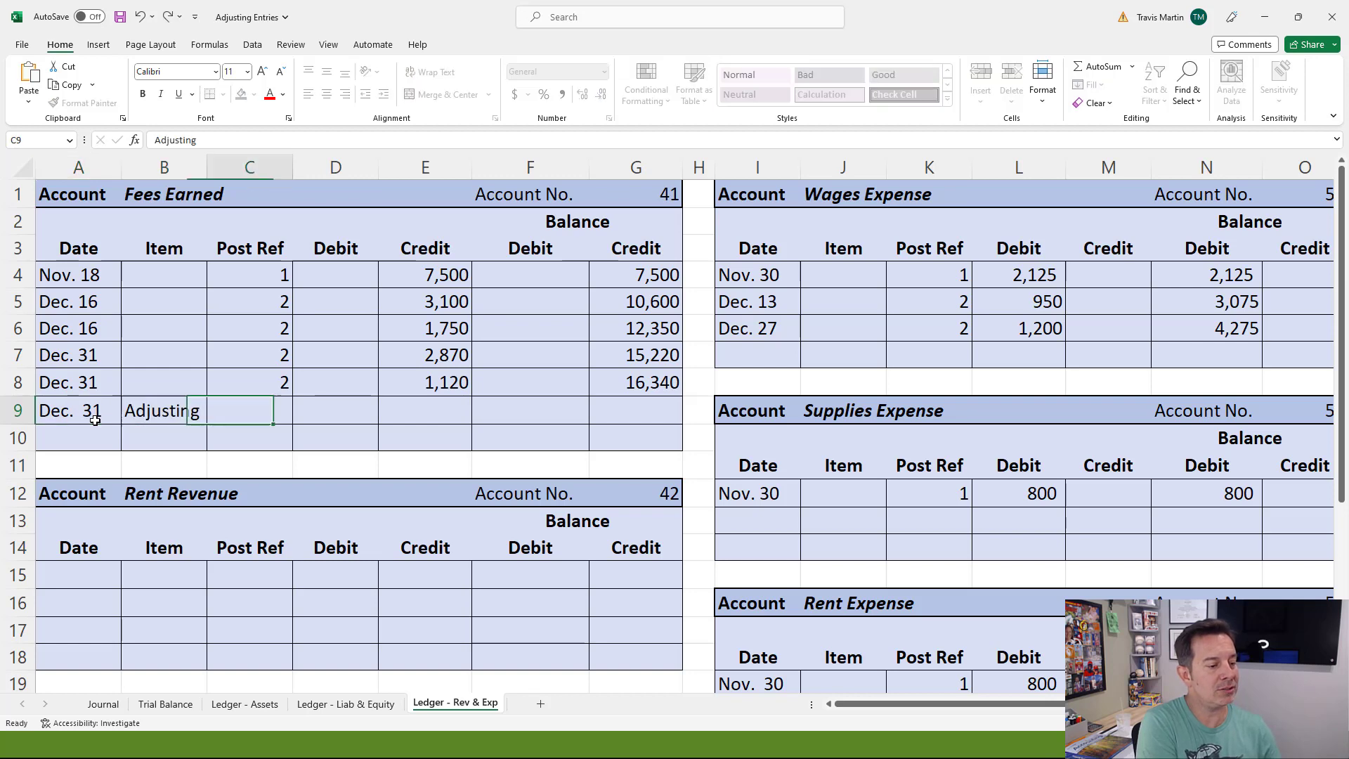
text(3)
key(Tab)
Step: Credit Fees Earned 500 and compute the new 16,840 balance from the previous balance
key(Tab)
text(5000)
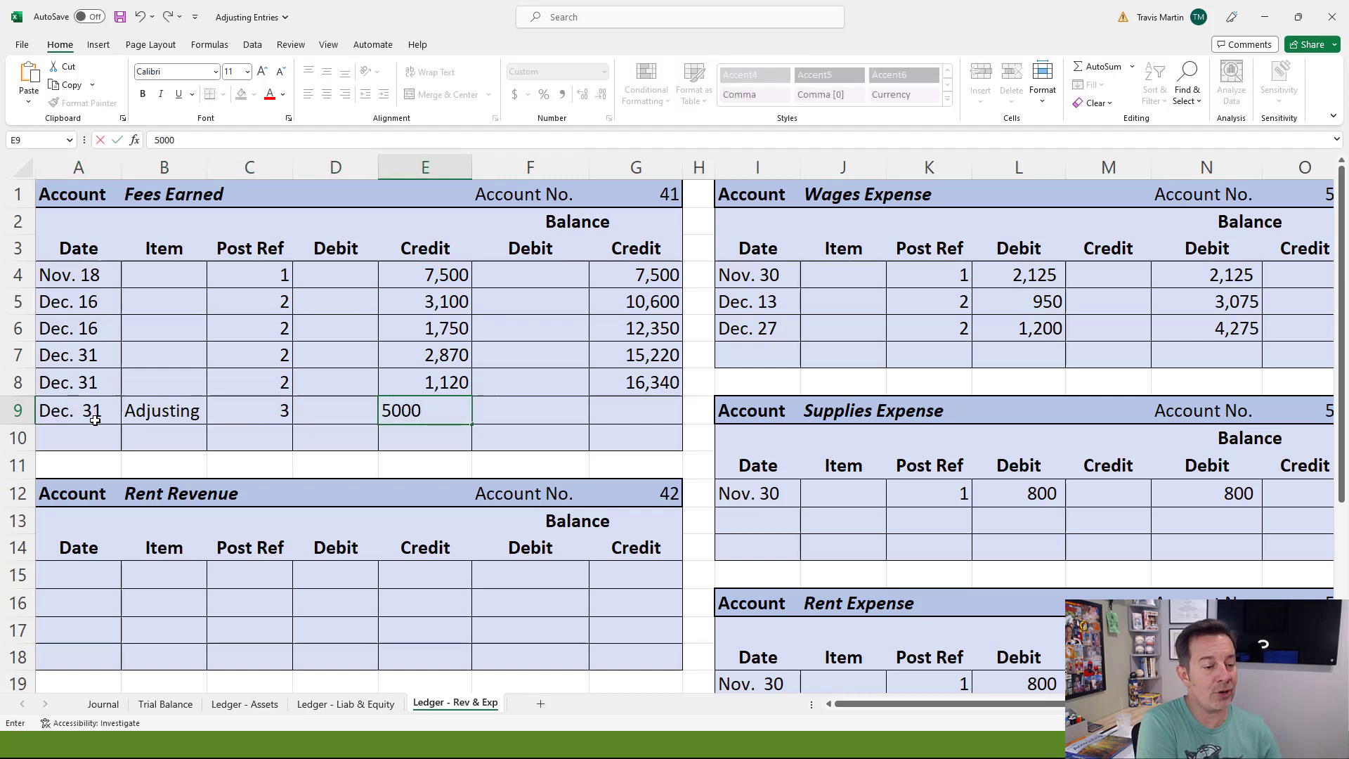
key(Tab)
key(shift+Tab)
text(500)
key(Tab)
key(Tab)
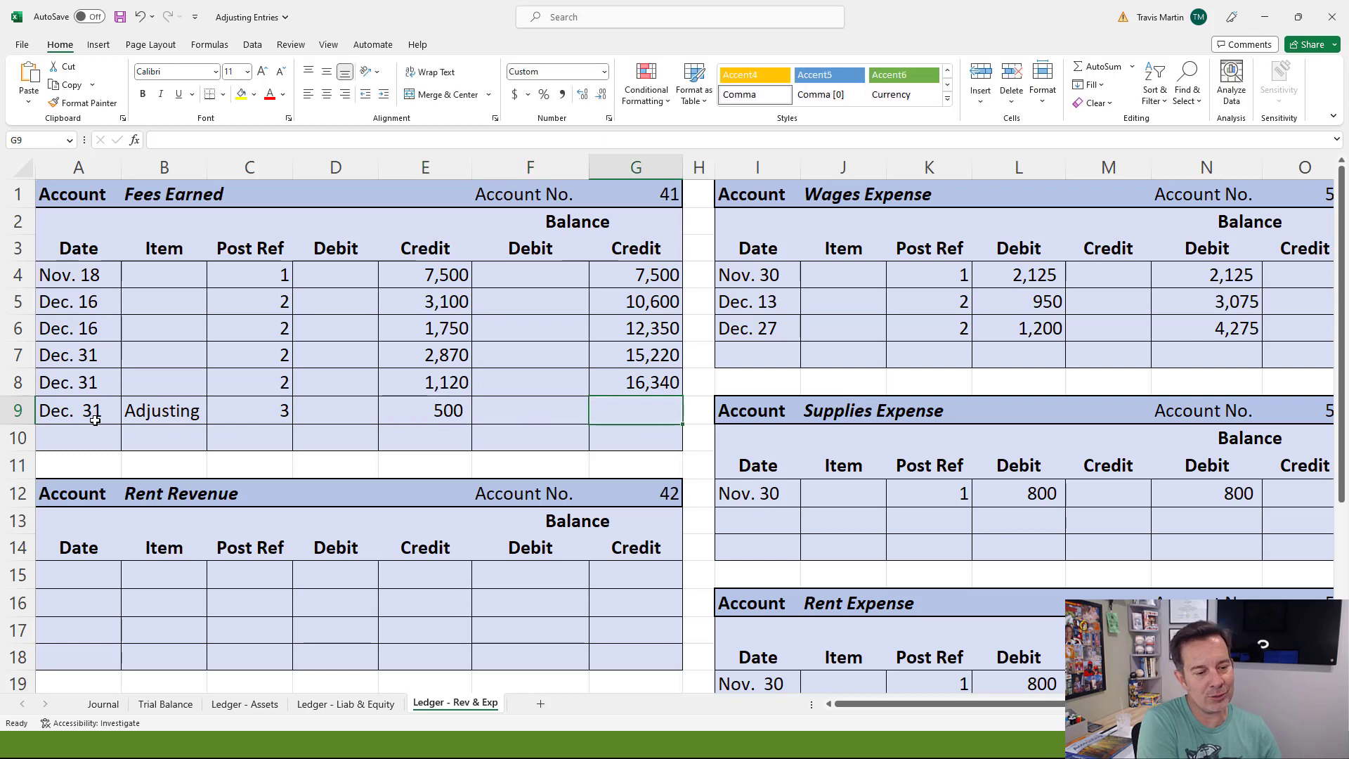
text(=)
key(Up)
text(+)
key(Left)
key(Left)
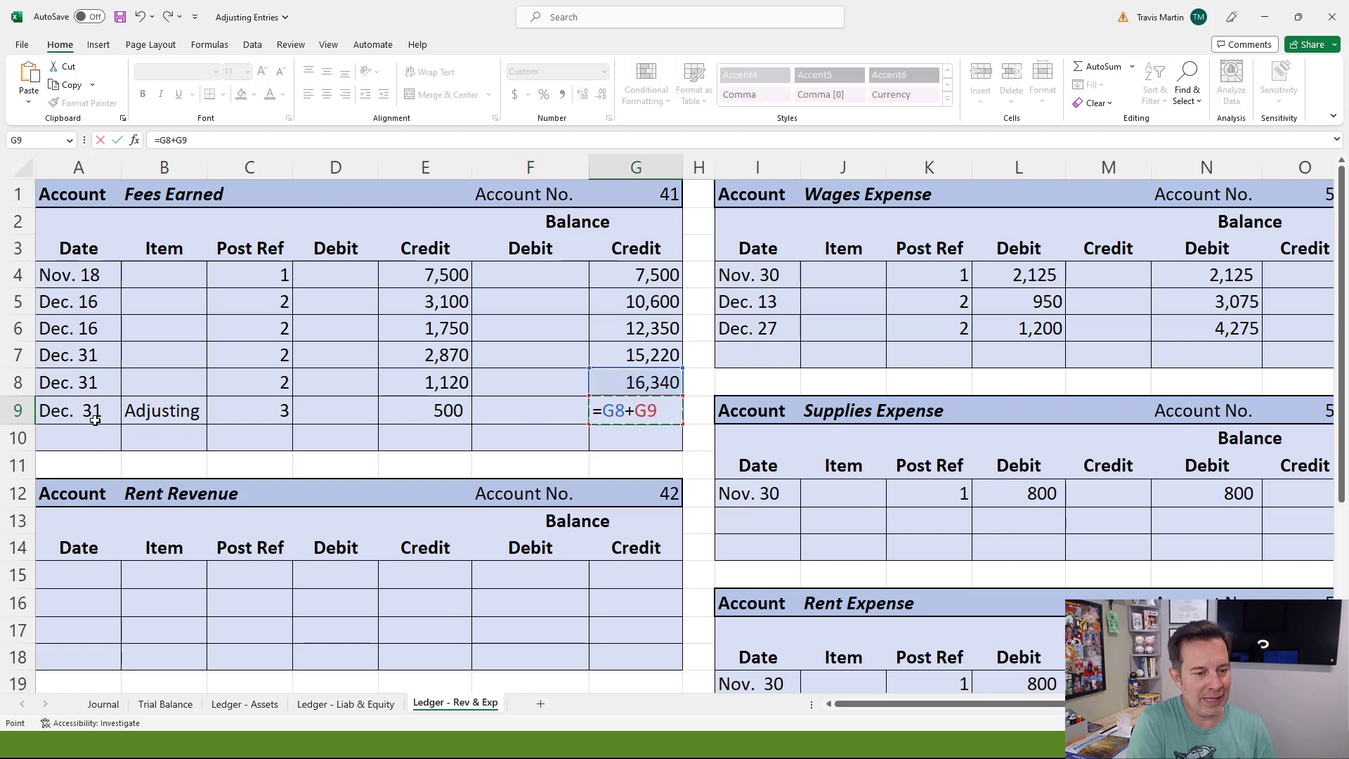
key(Return)
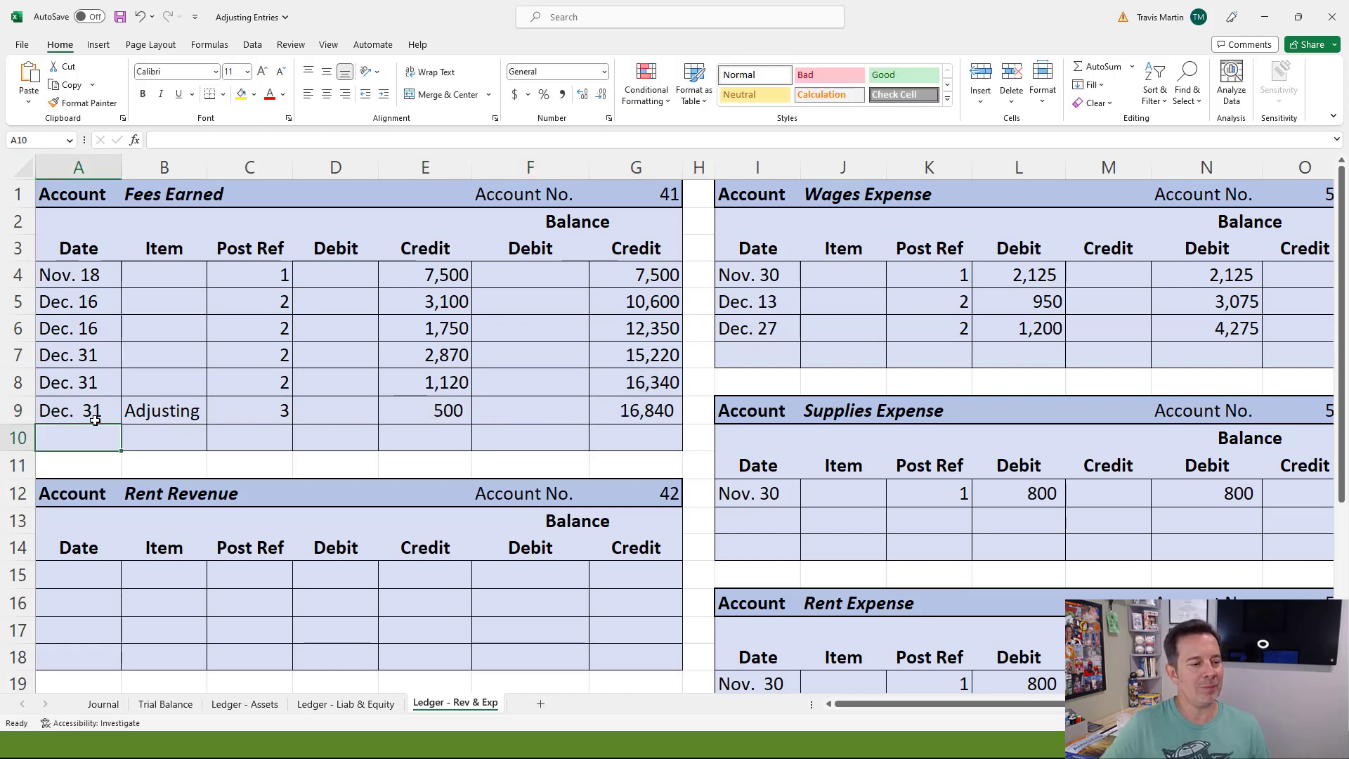
Step: Record Post Ref 41 for Fees Earned in the Journal
click(104, 704)
click(440, 252)
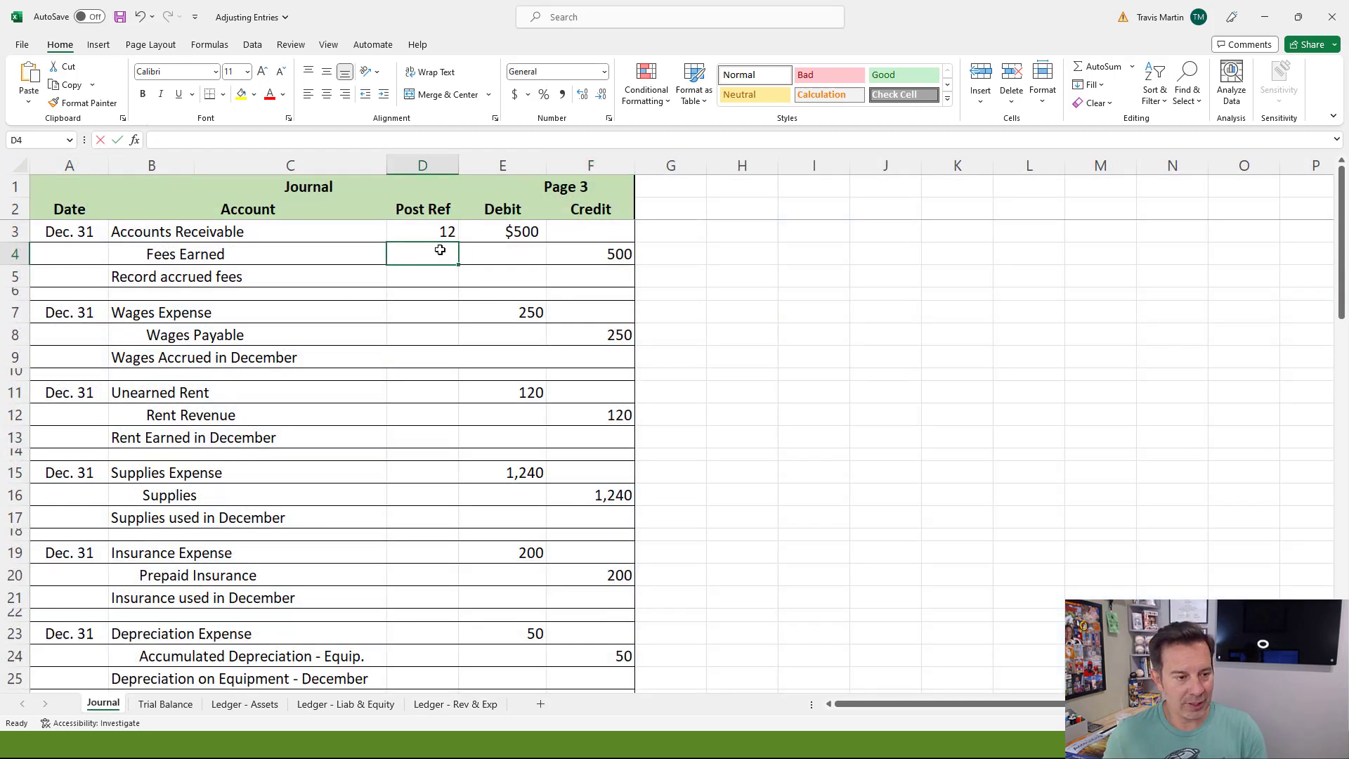
text(41)
key(Return)
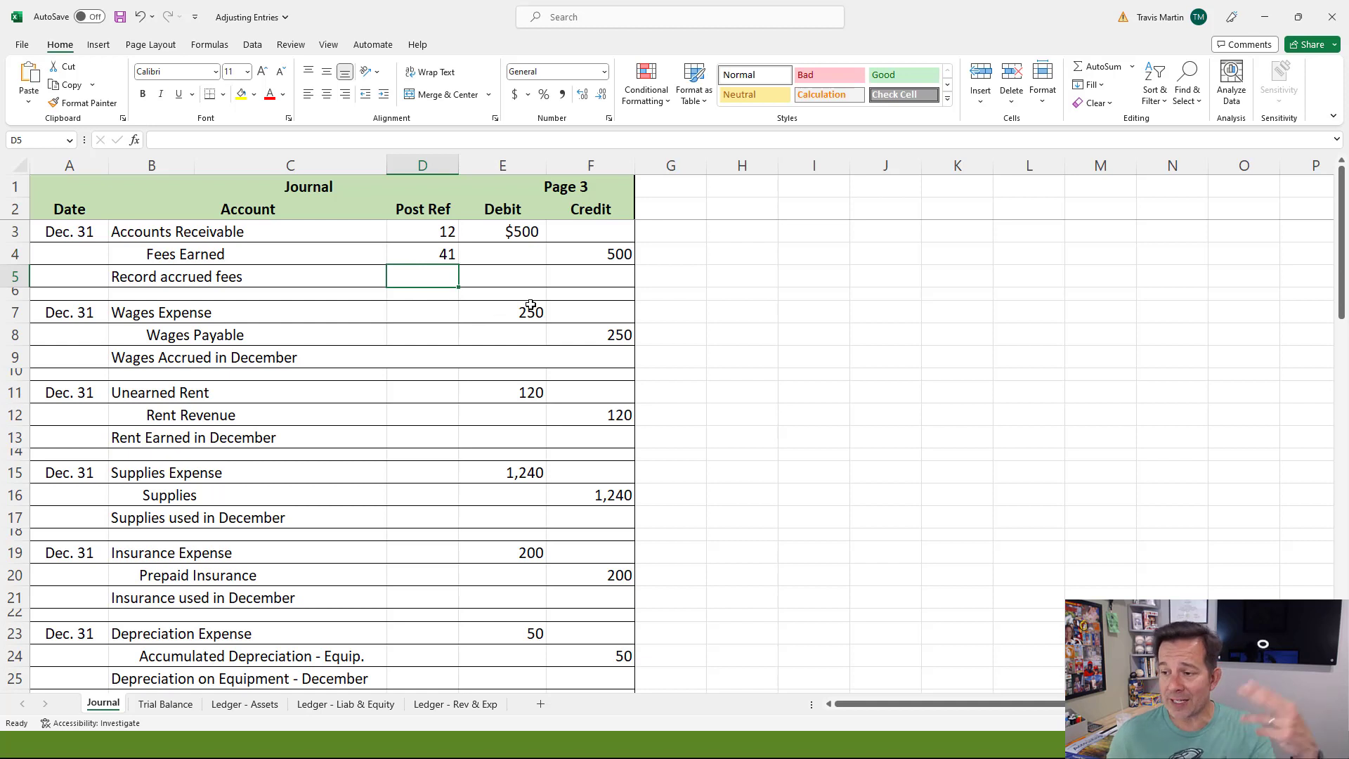
scroll(455, 350, down, 1)
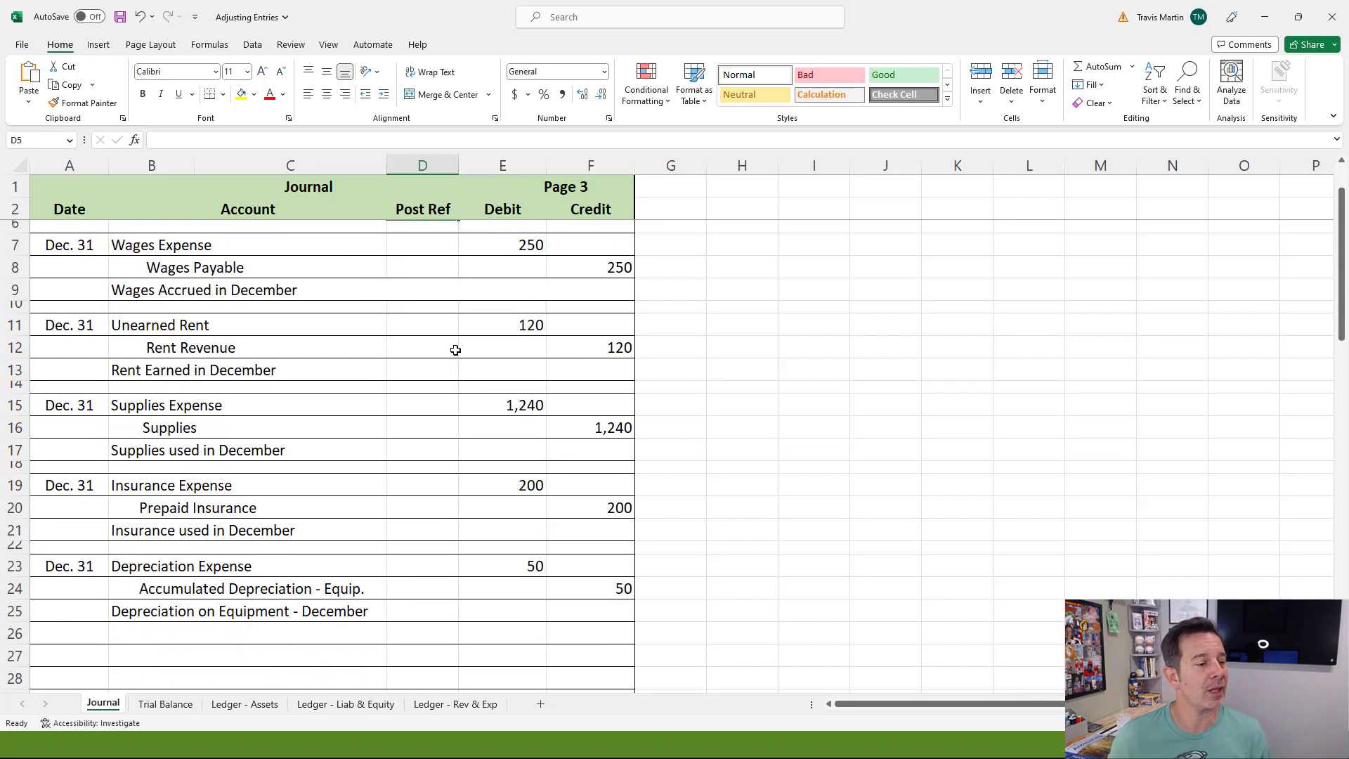
Step: Add a Dec. 31 Adjusting line with Post Ref 3 and a 250 debit to Wages Expense
click(415, 252)
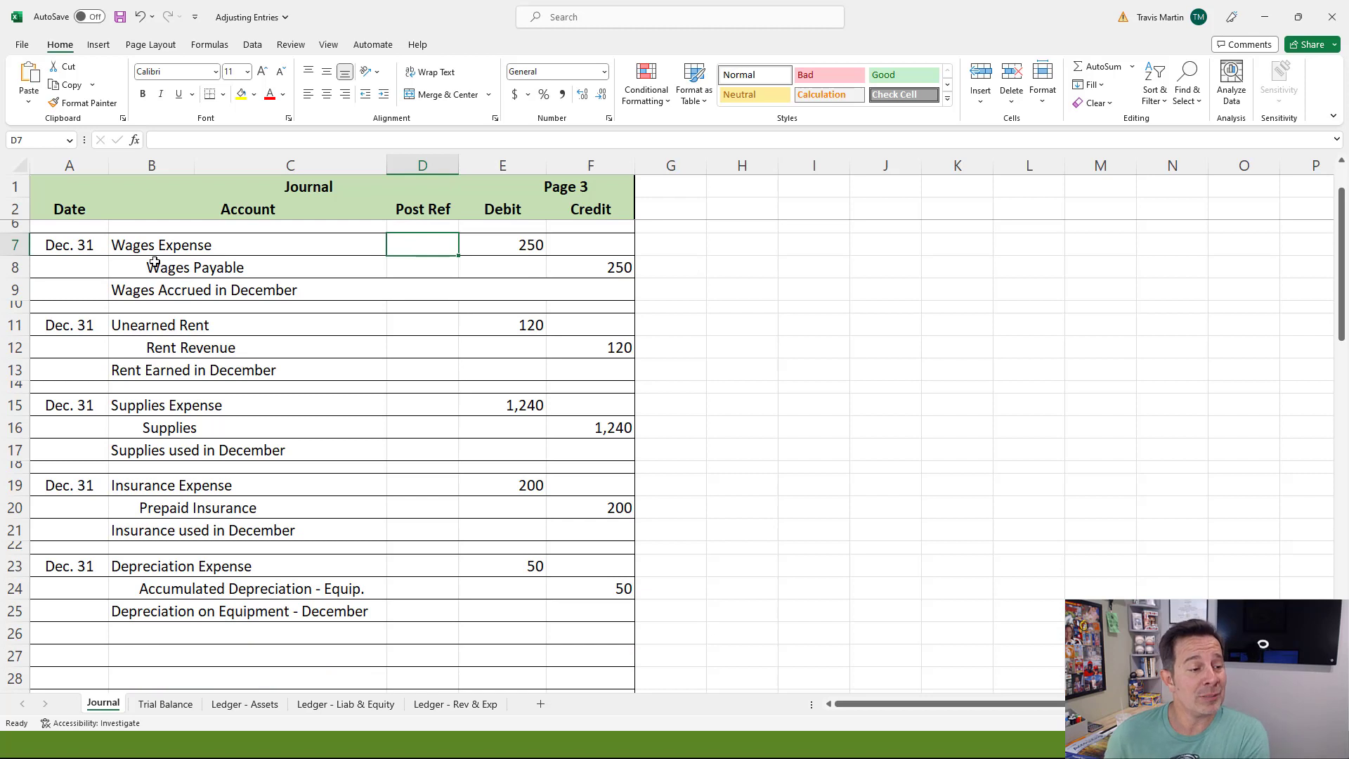
click(169, 246)
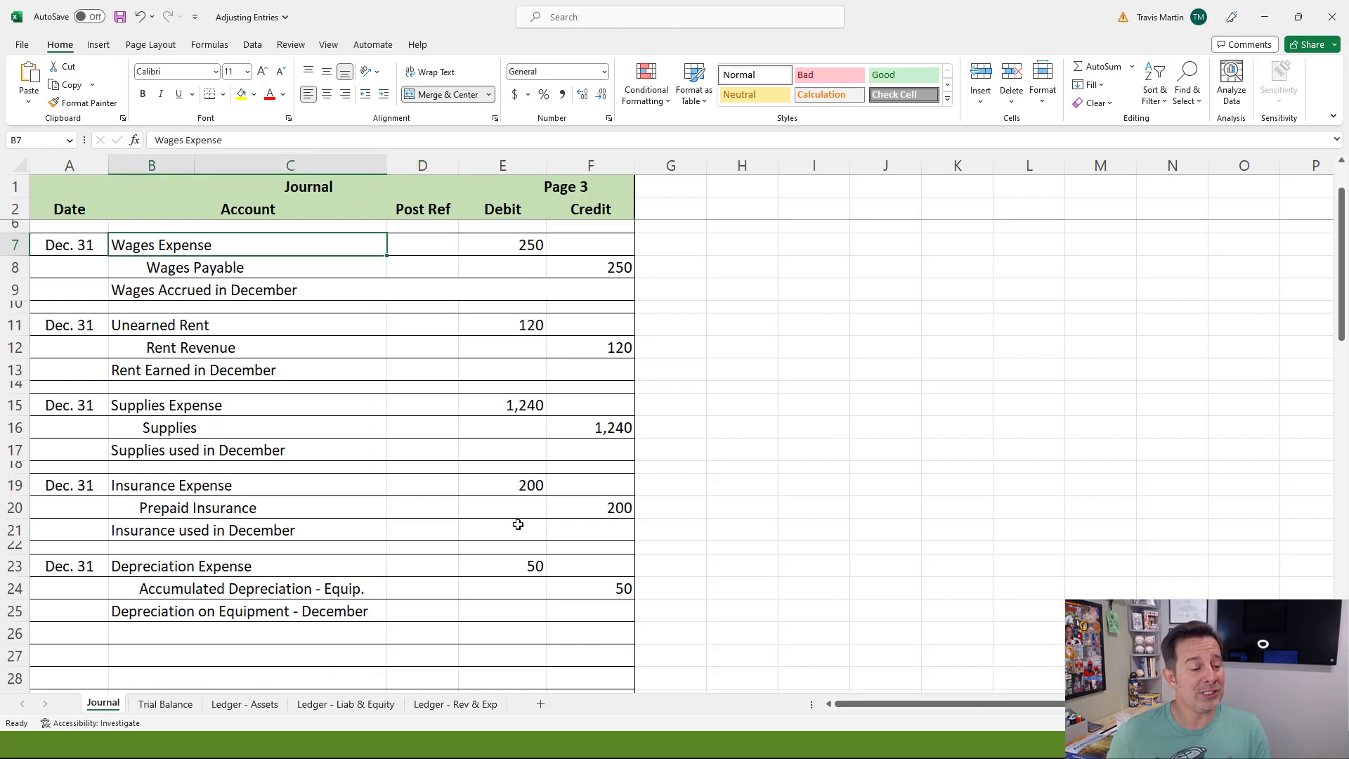
click(452, 705)
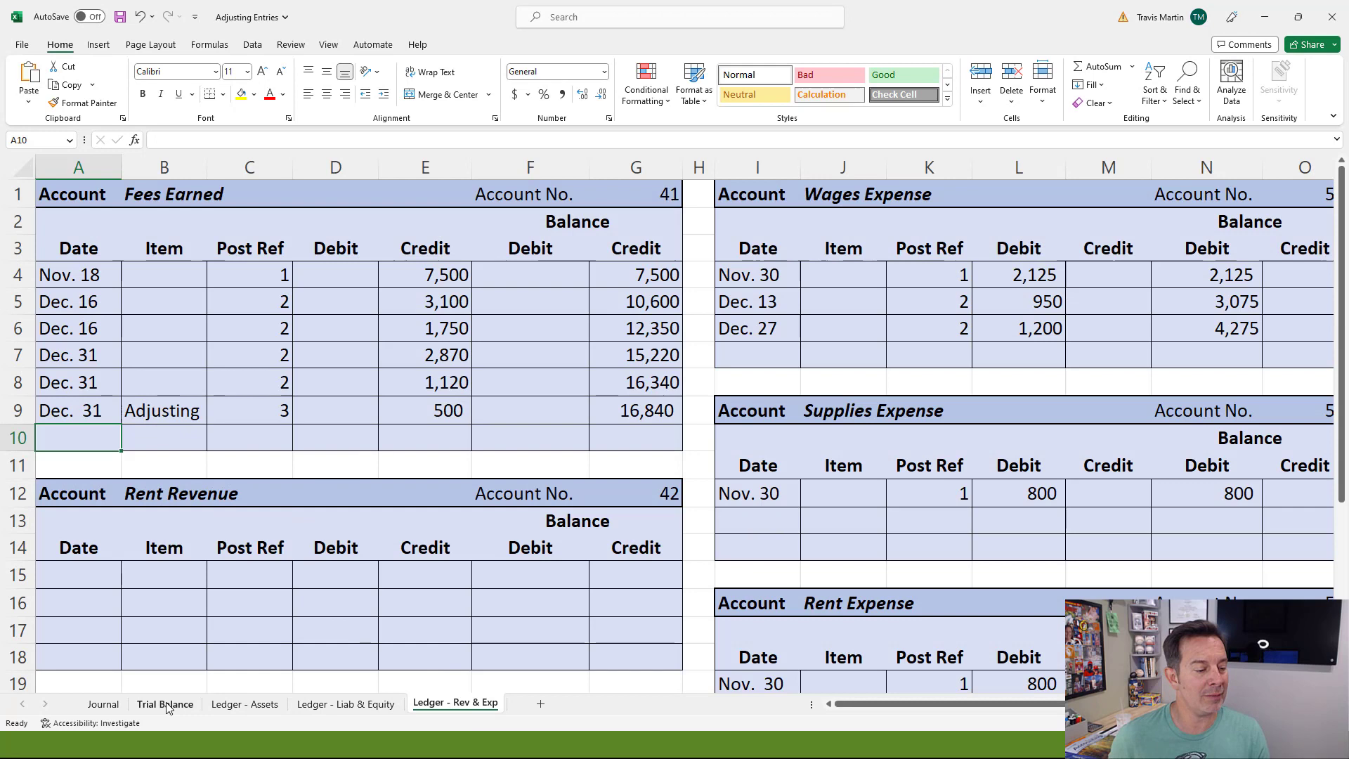
click(103, 704)
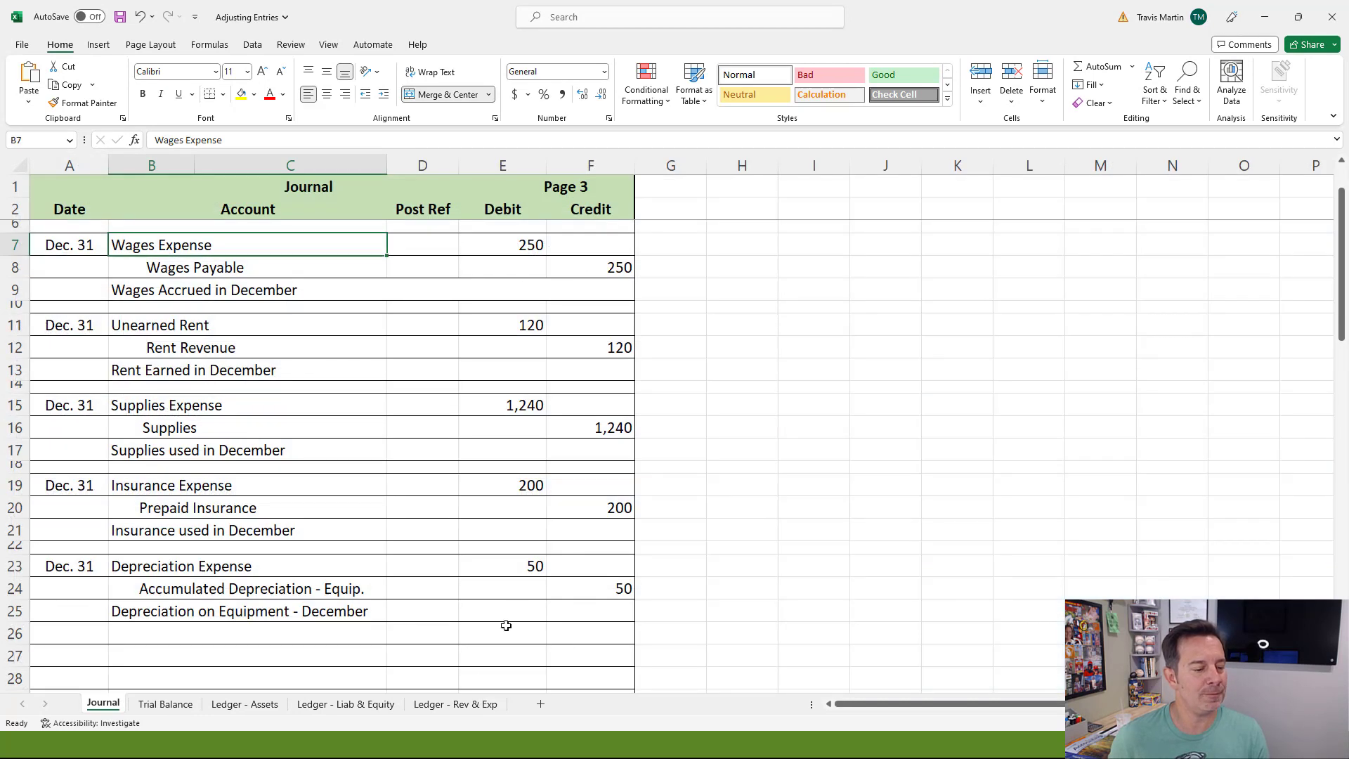
click(463, 703)
click(762, 361)
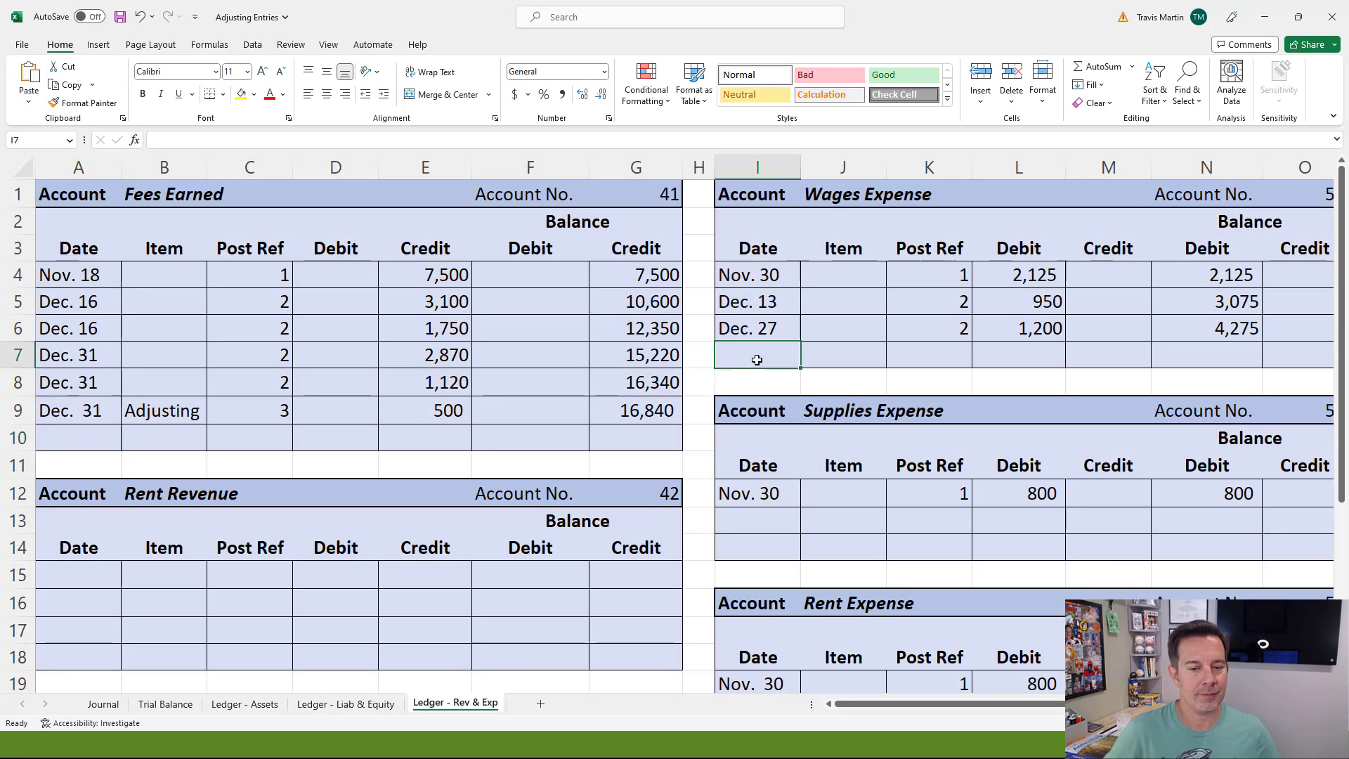
text(Dec. 31)
key(Tab)
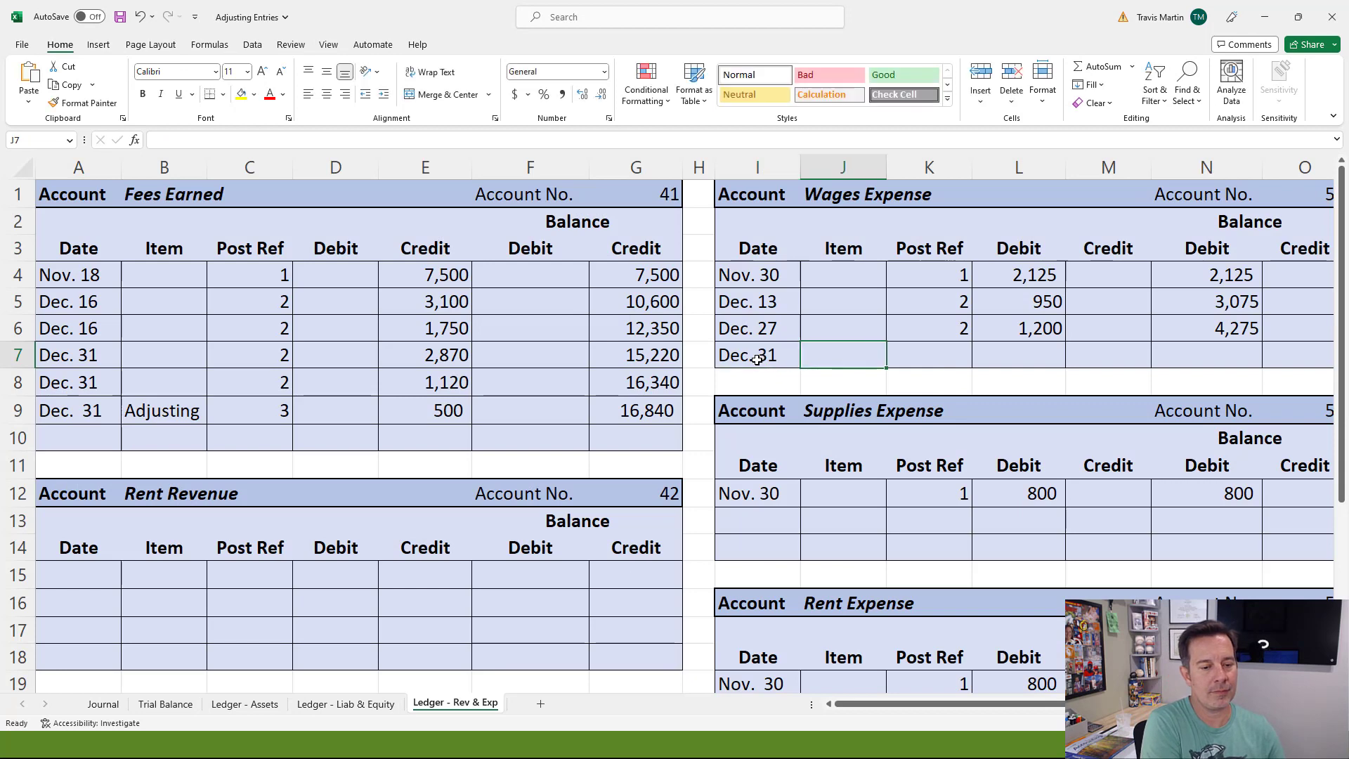
text(Adjusti)
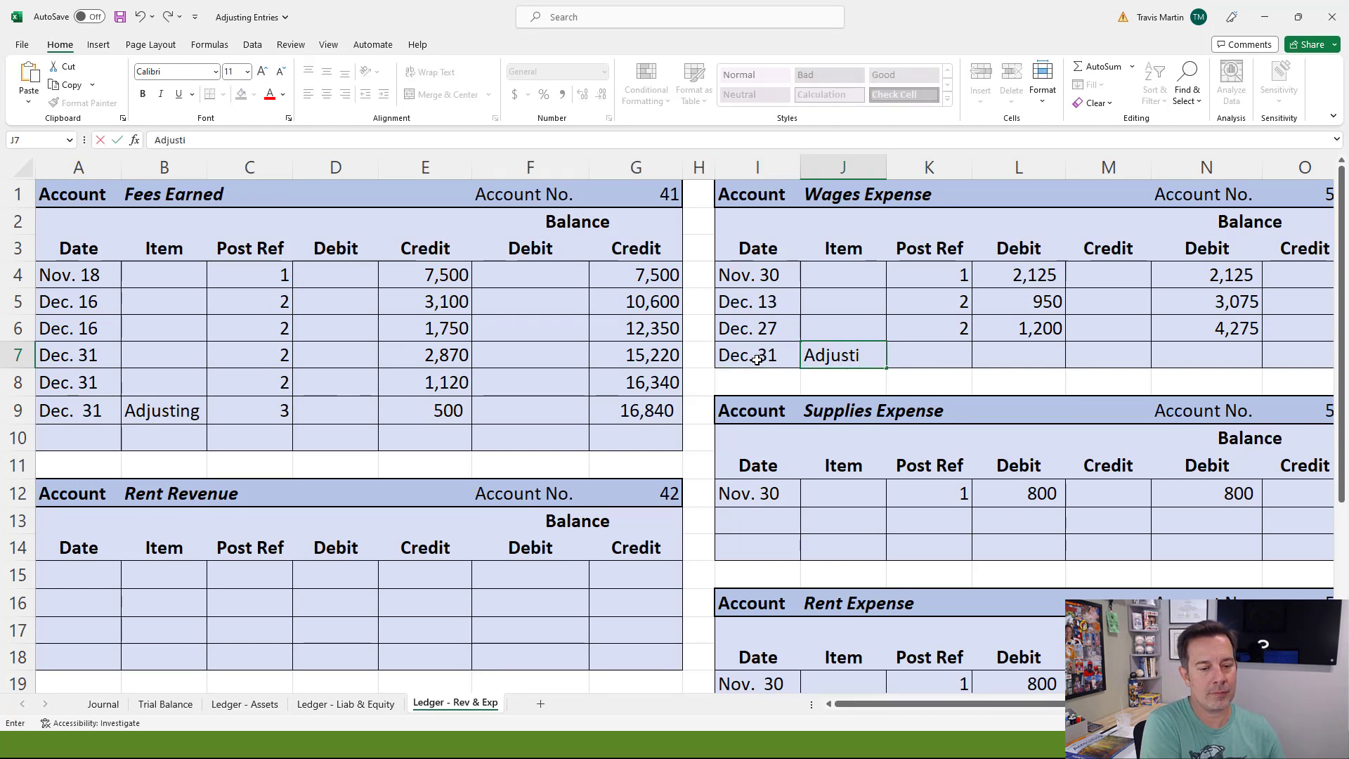
text(ng)
key(Tab)
text(3)
key(Tab)
text(250)
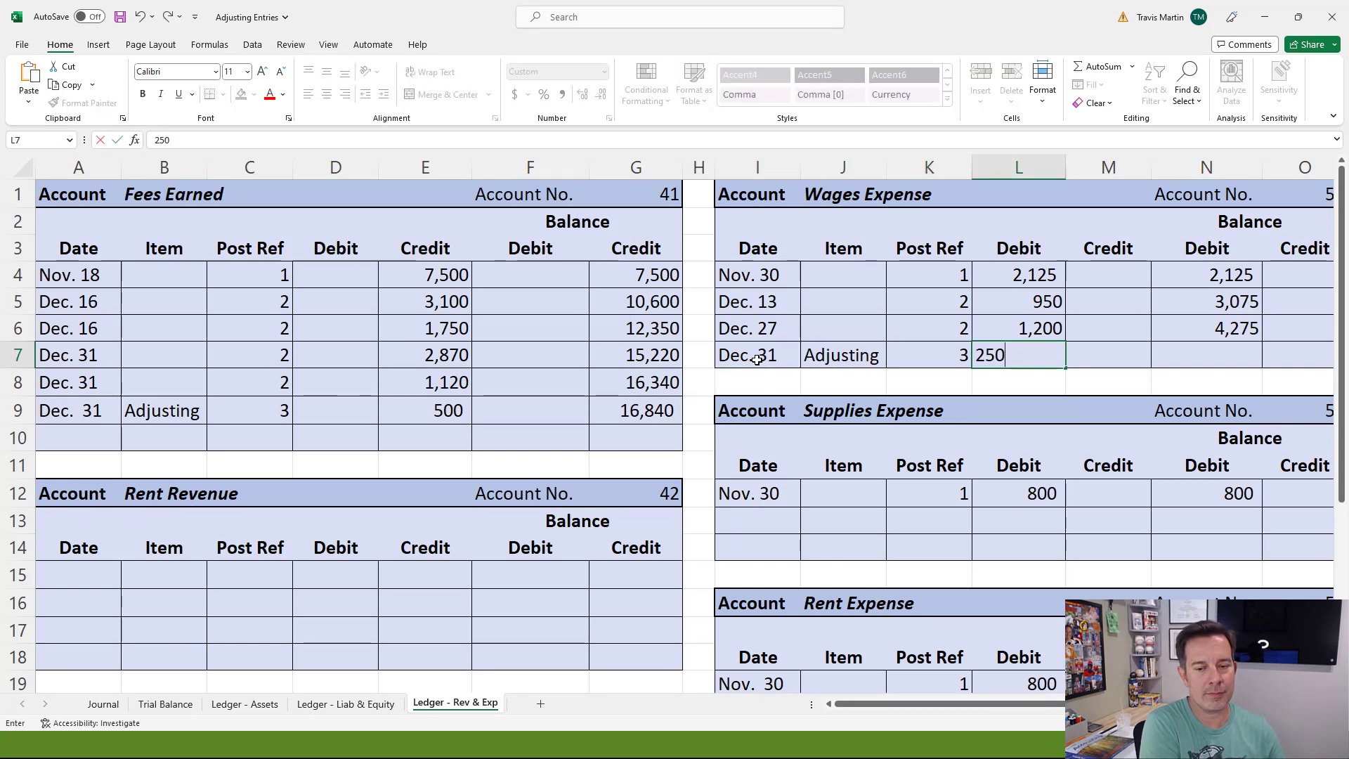
key(Tab)
key(Tab)
Step: Compute the Wages Expense balance as =N6+L7, giving 4,525
text(=)
key(Up)
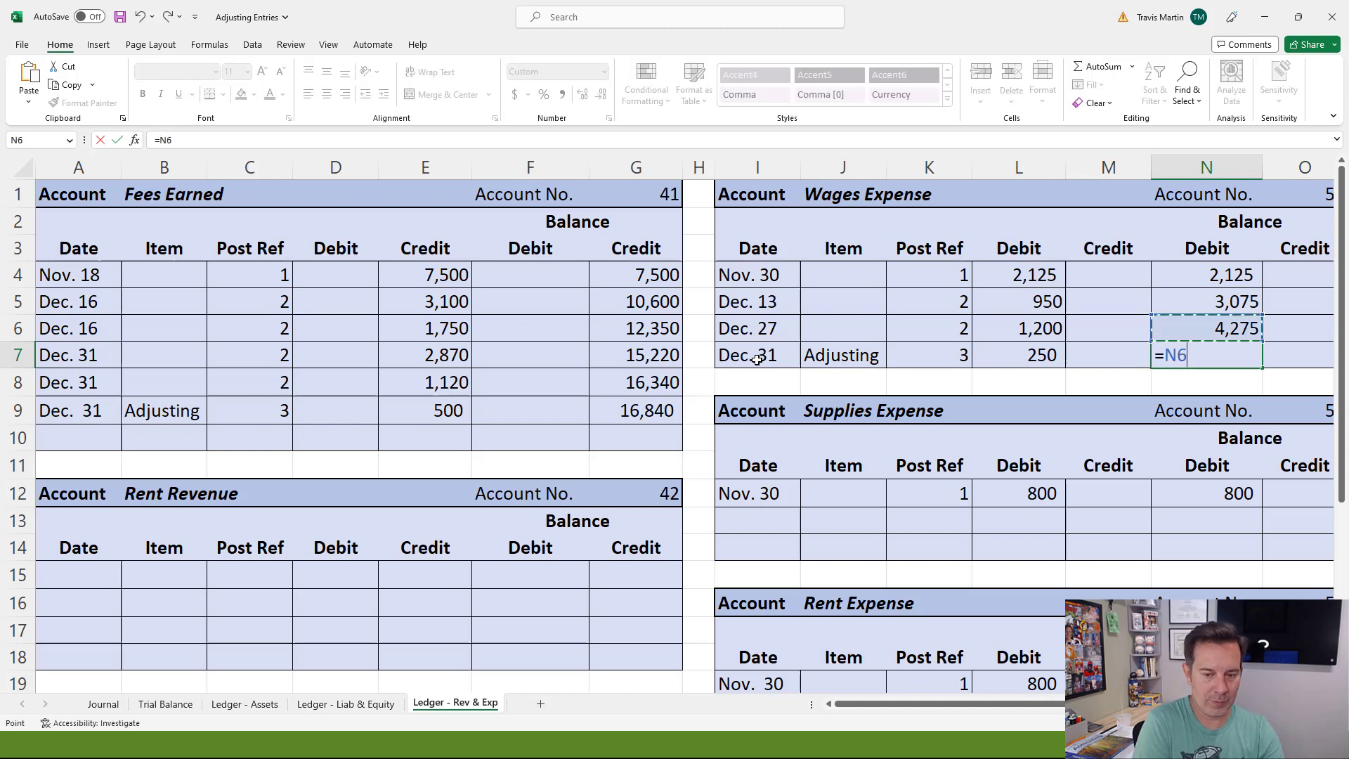
text(+)
key(Left)
key(Left)
key(Return)
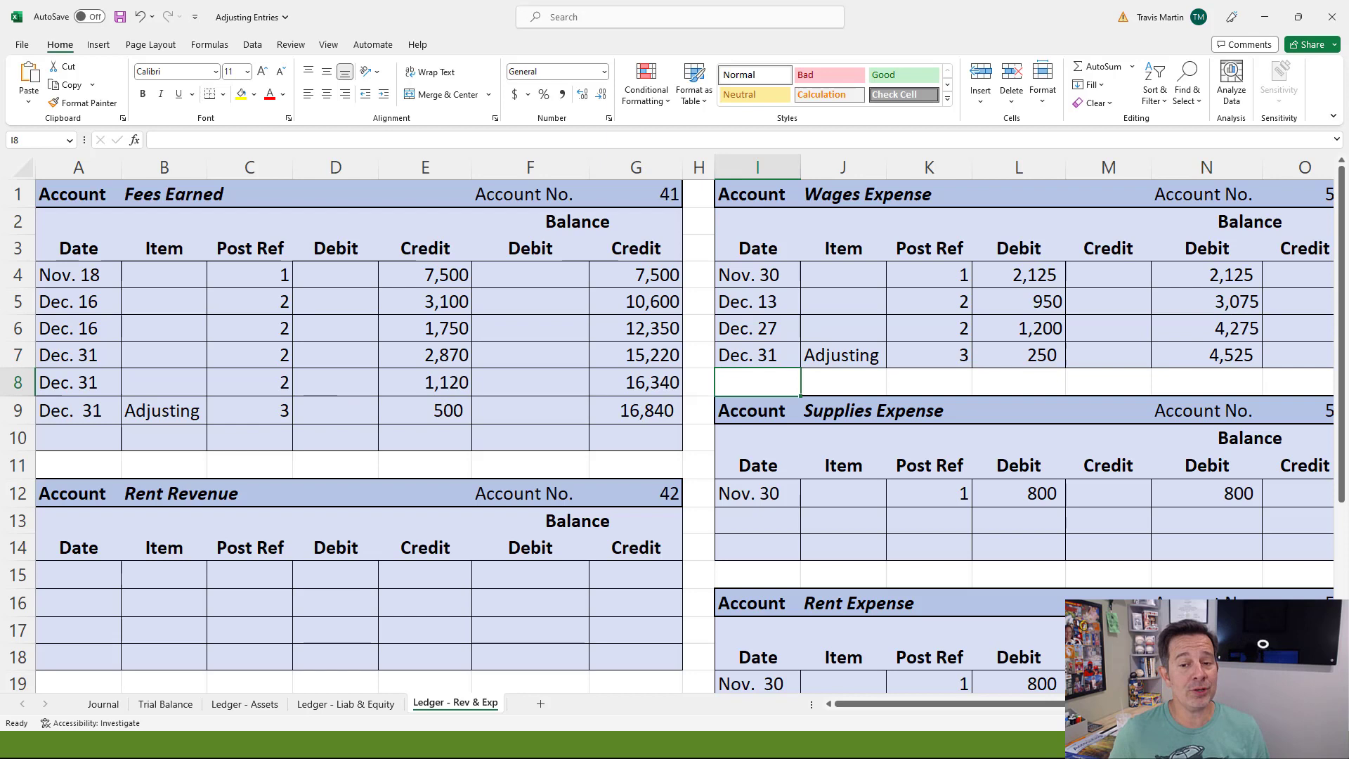
scroll(1181, 392, right, 1)
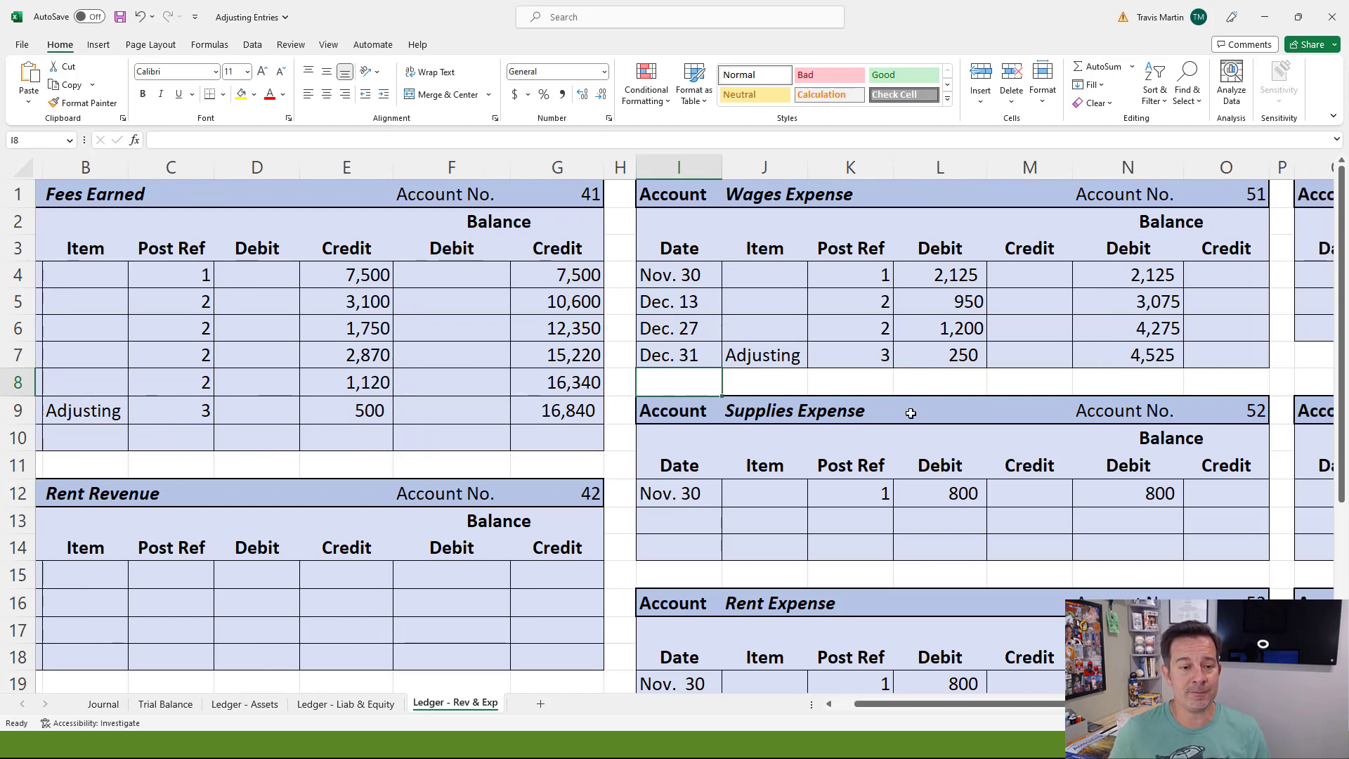
Step: Record Post Ref 51 for Wages Expense in the Journal
click(111, 705)
click(393, 244)
text(51)
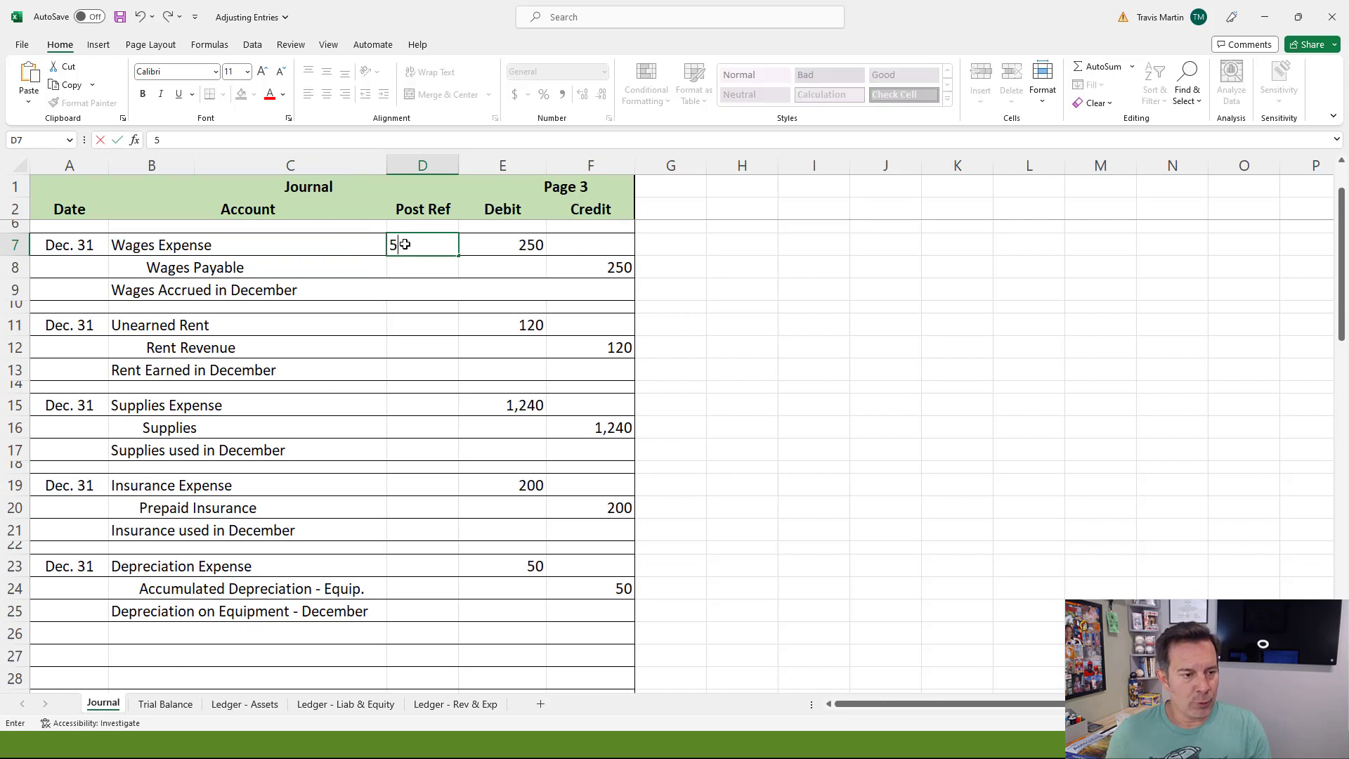
click(420, 267)
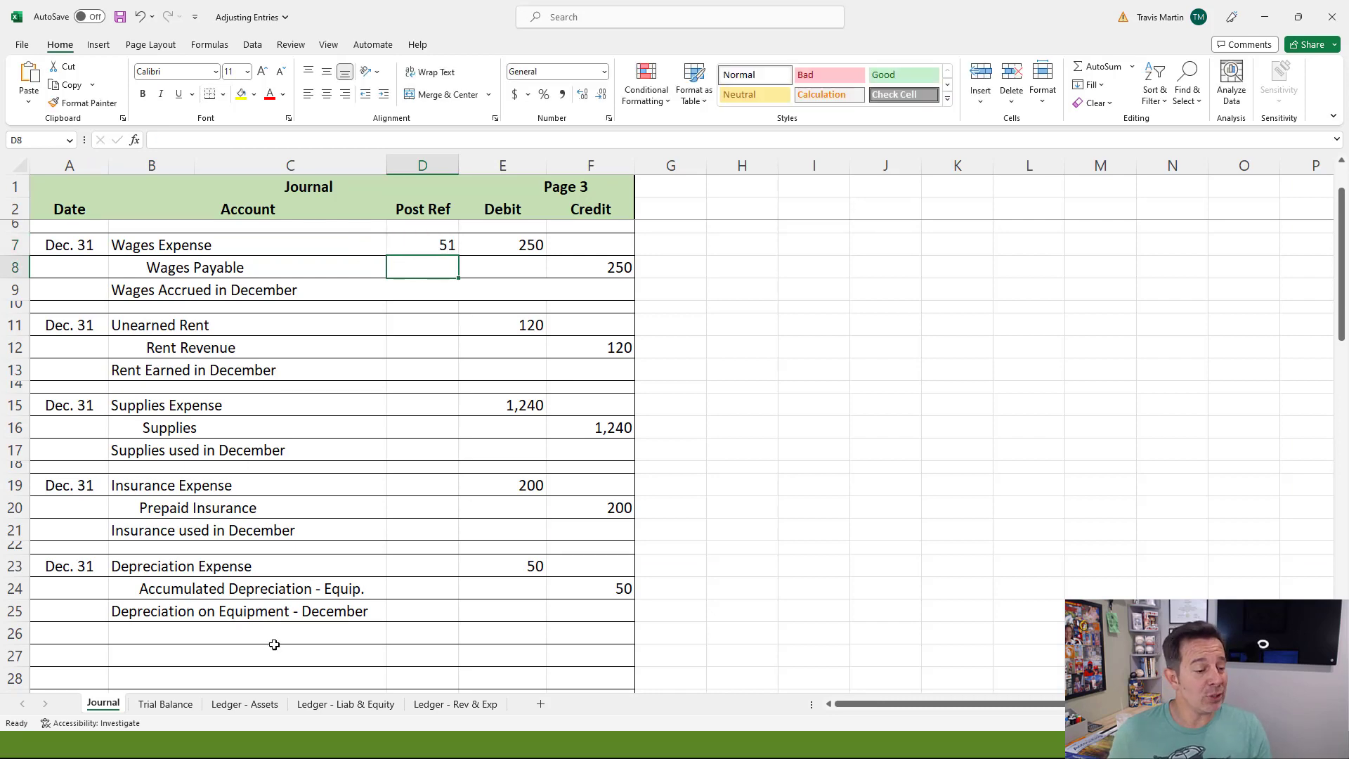
Step: Start a Dec. 31 Adjusting line in the Wages Payable ledger, correcting the misspelled item
click(329, 702)
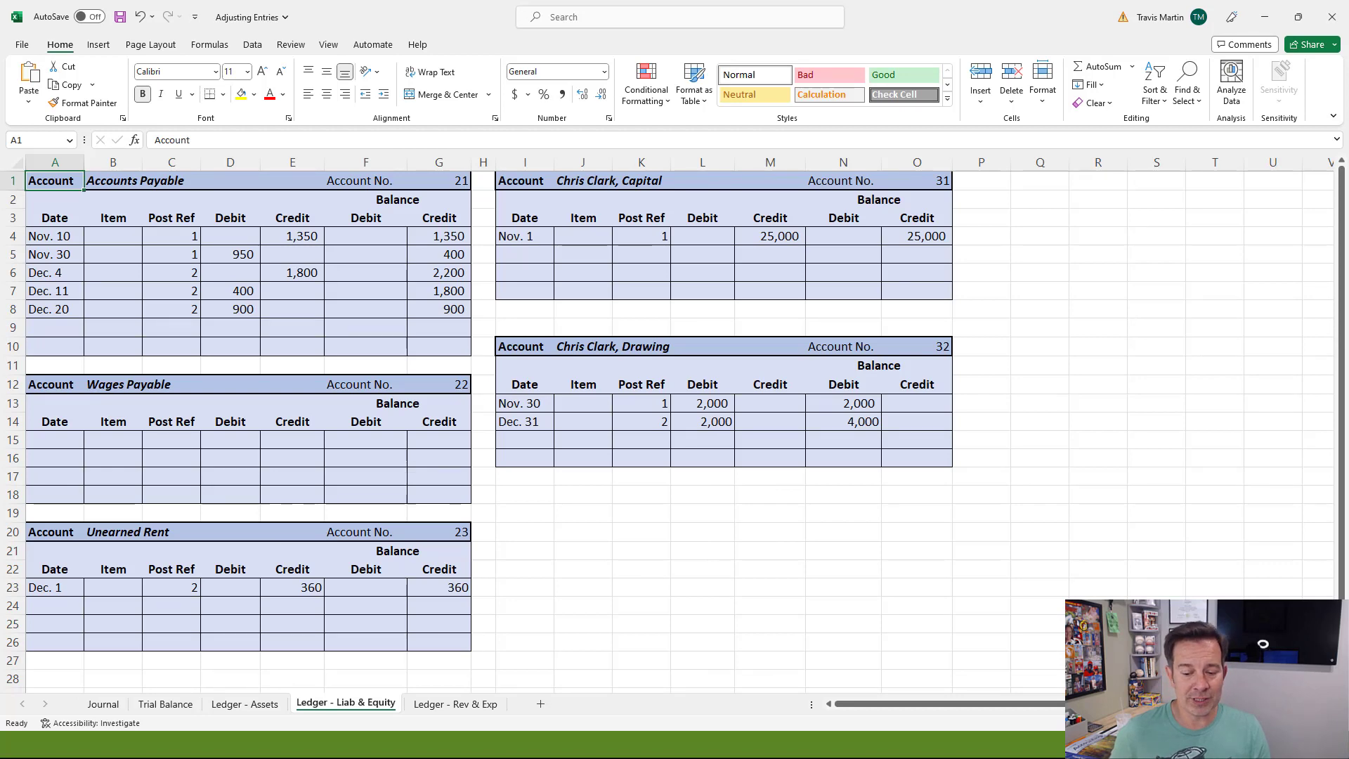
scroll(894, 636, up, 3)
click(83, 555)
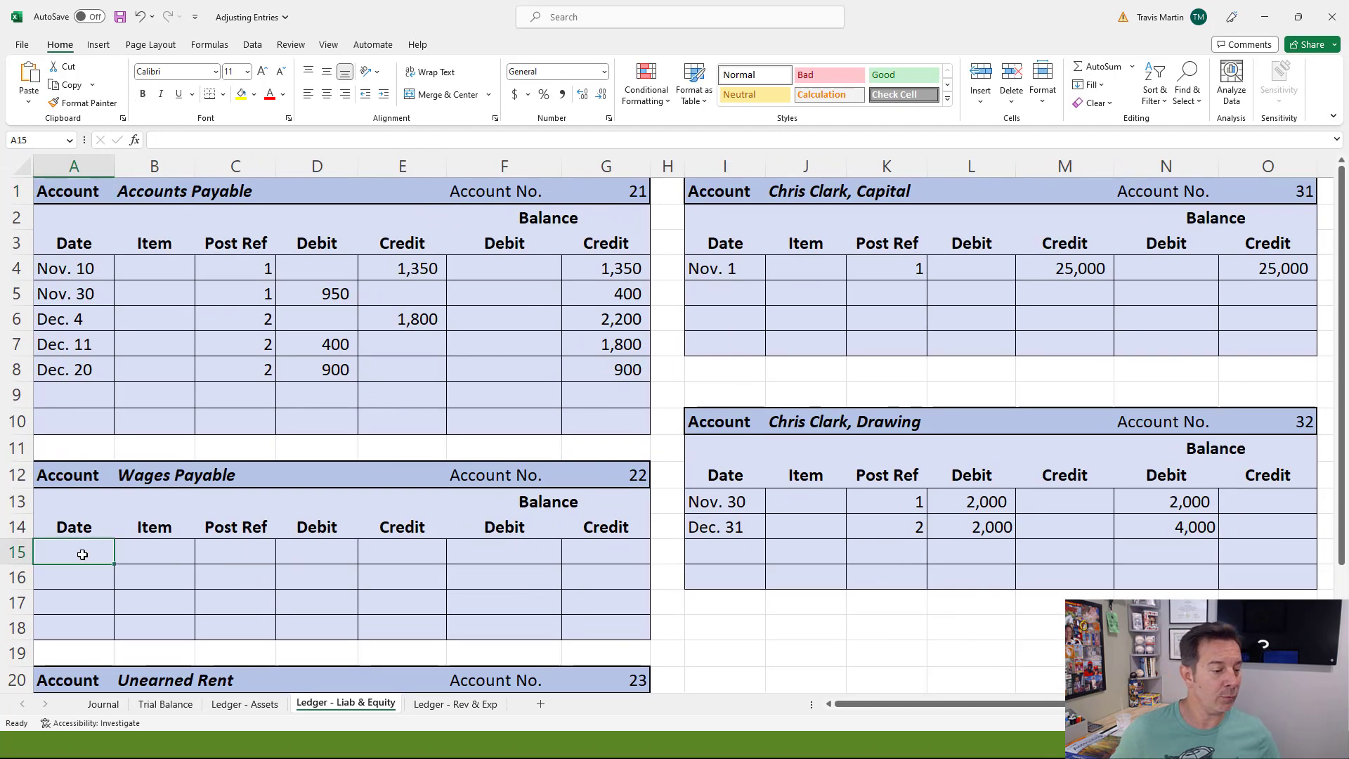
text(Dec. 31)
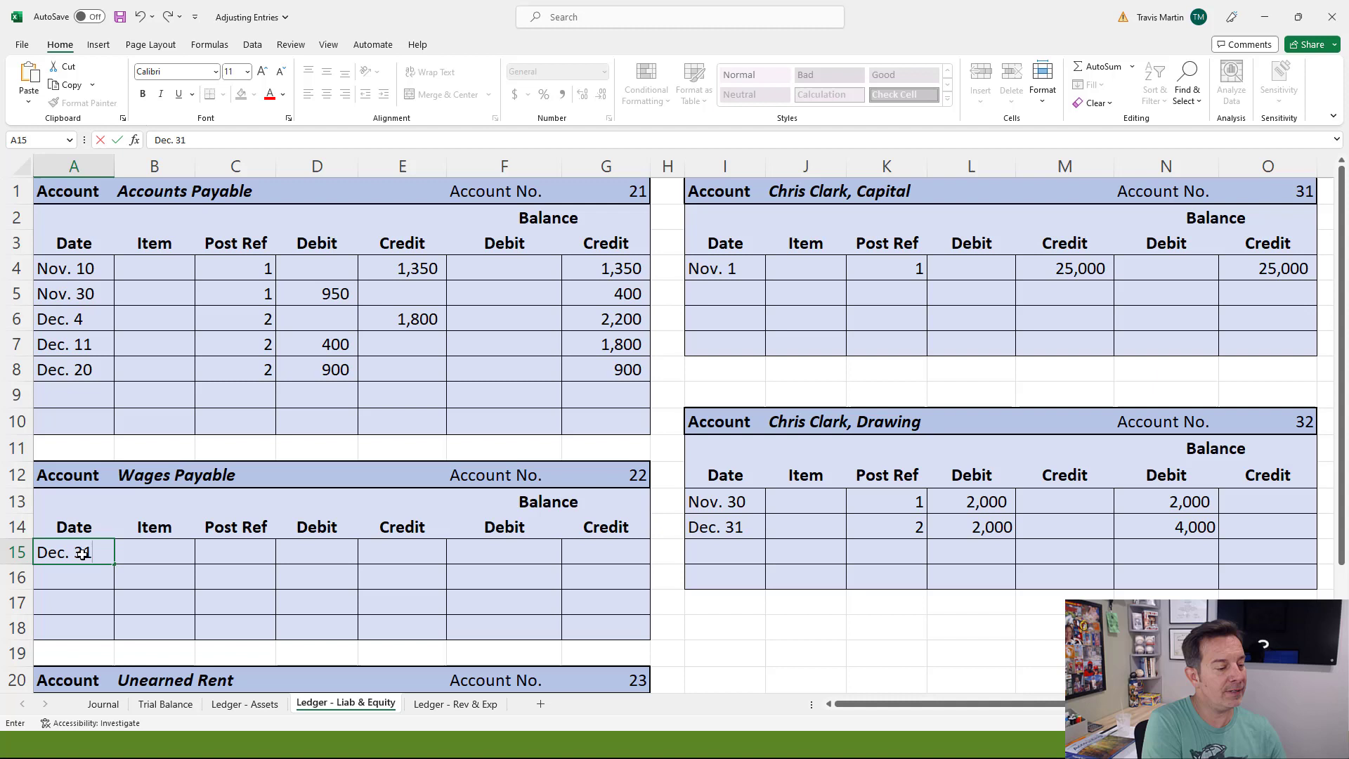
key(Tab)
text(Adjustgin)
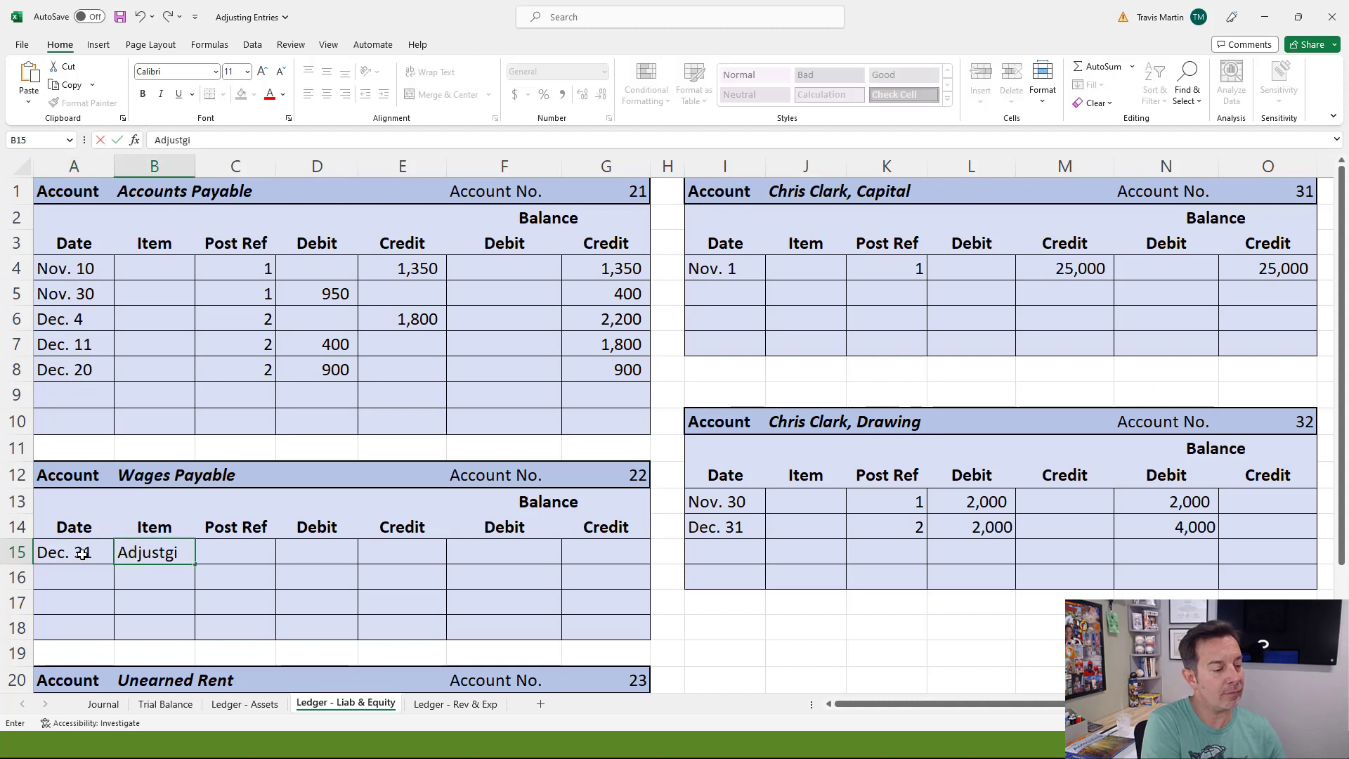
key(Tab)
key(Left)
text(Adjusting)
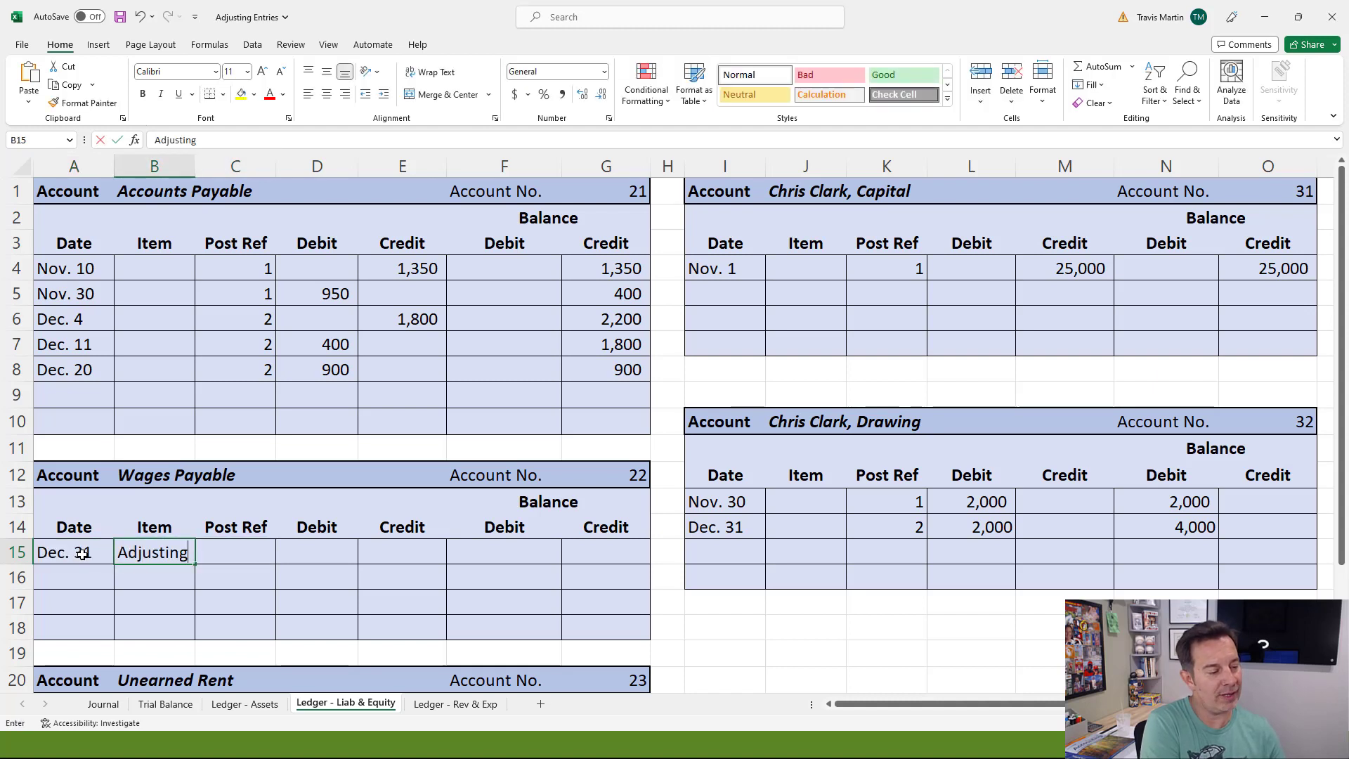
key(Tab)
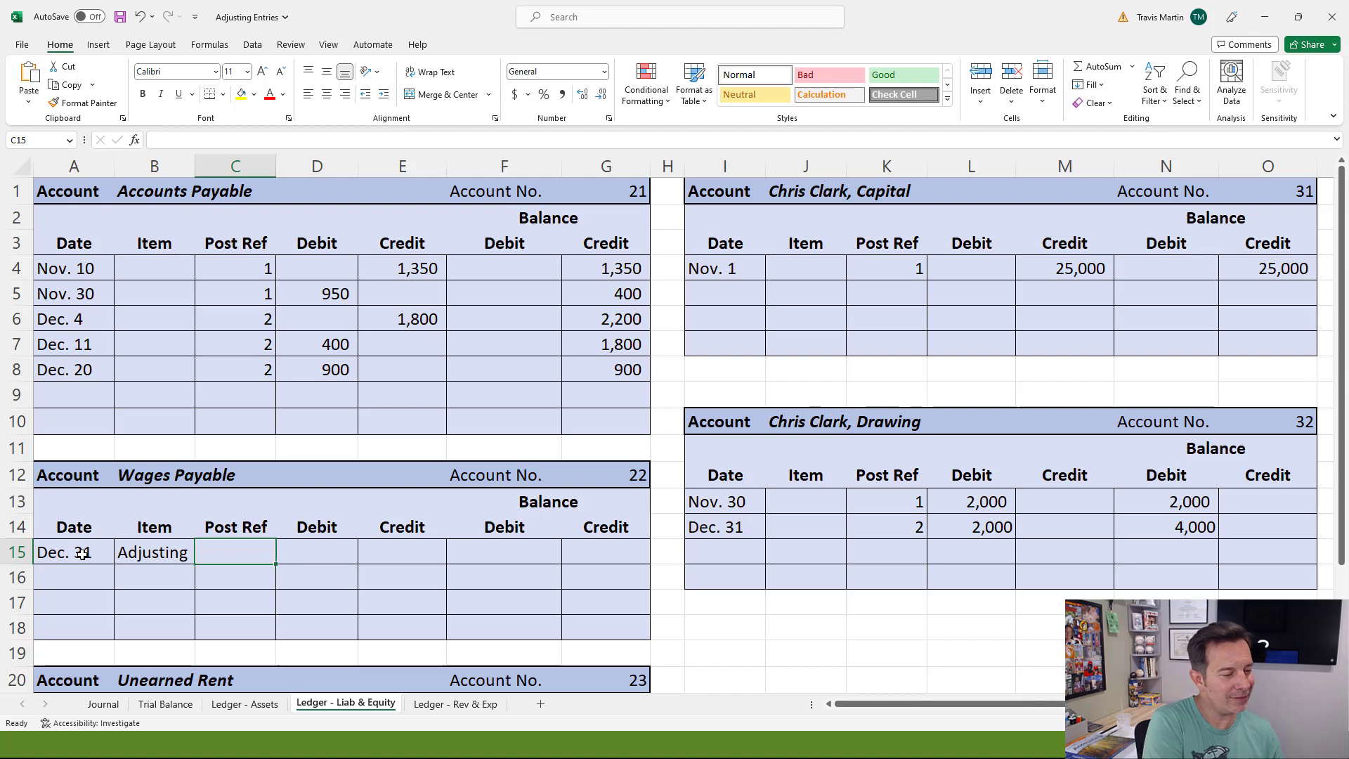
Step: Enter Post Ref 3, a 250 credit and a 250 balance for Wages Payable
text(3)
key(Tab)
key(Tab)
text(250)
key(Tab)
key(Tab)
text(2)
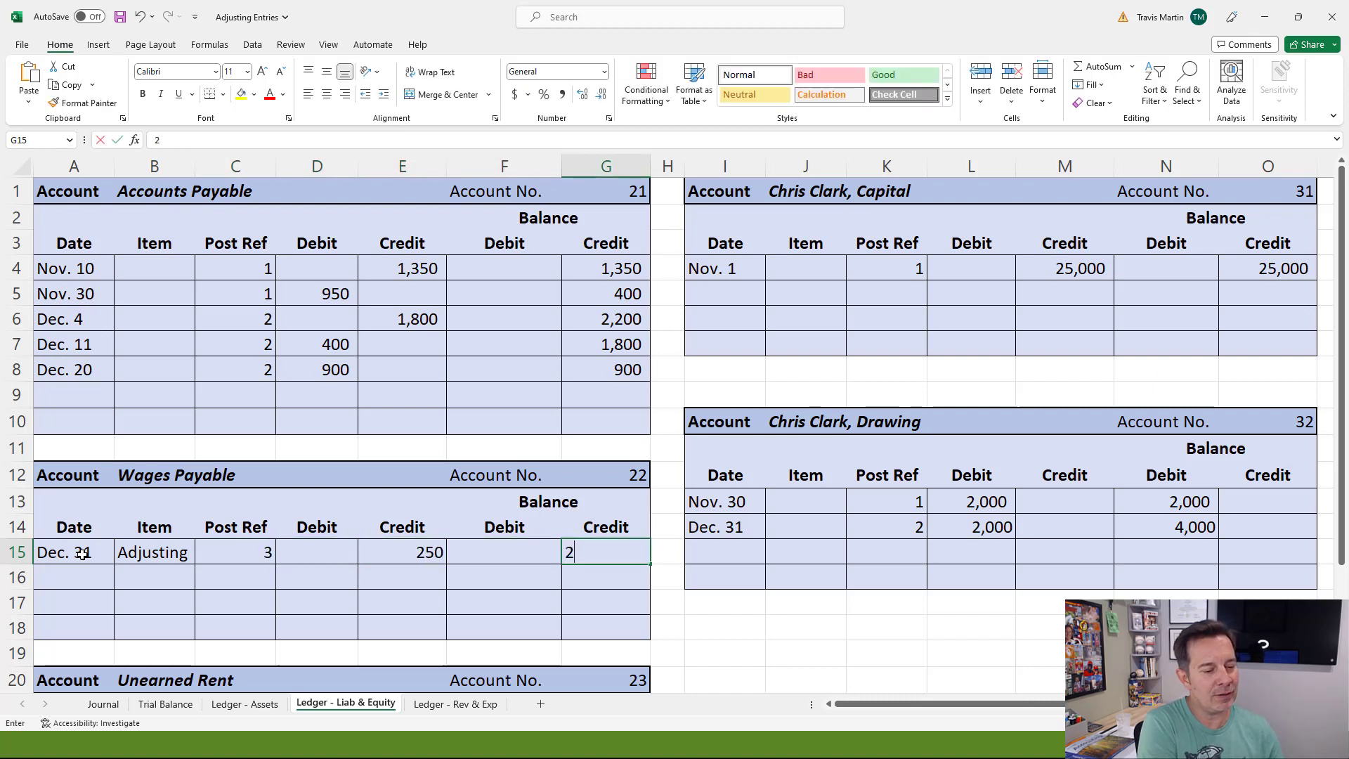
text(50)
click(332, 396)
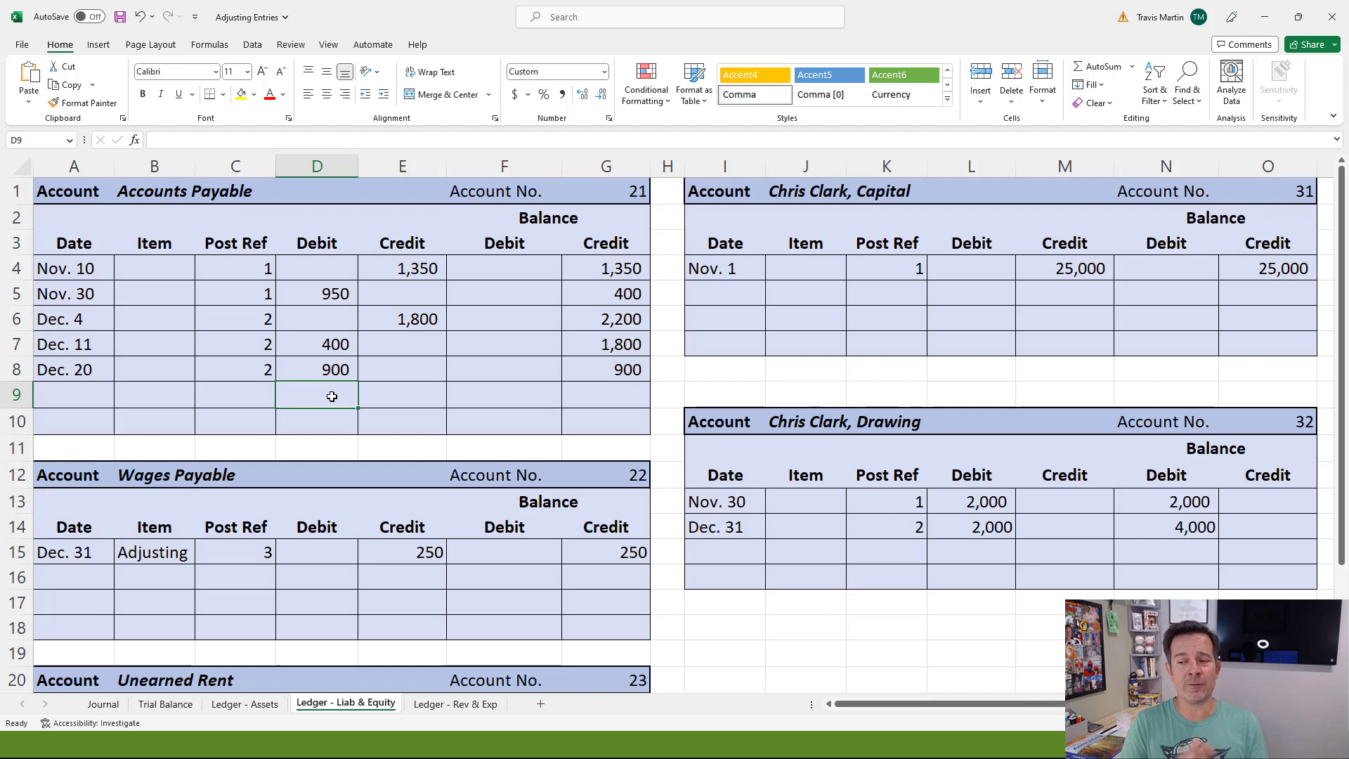
Step: Record Post Ref 22 for Wages Payable in the Journal
click(104, 703)
text(22)
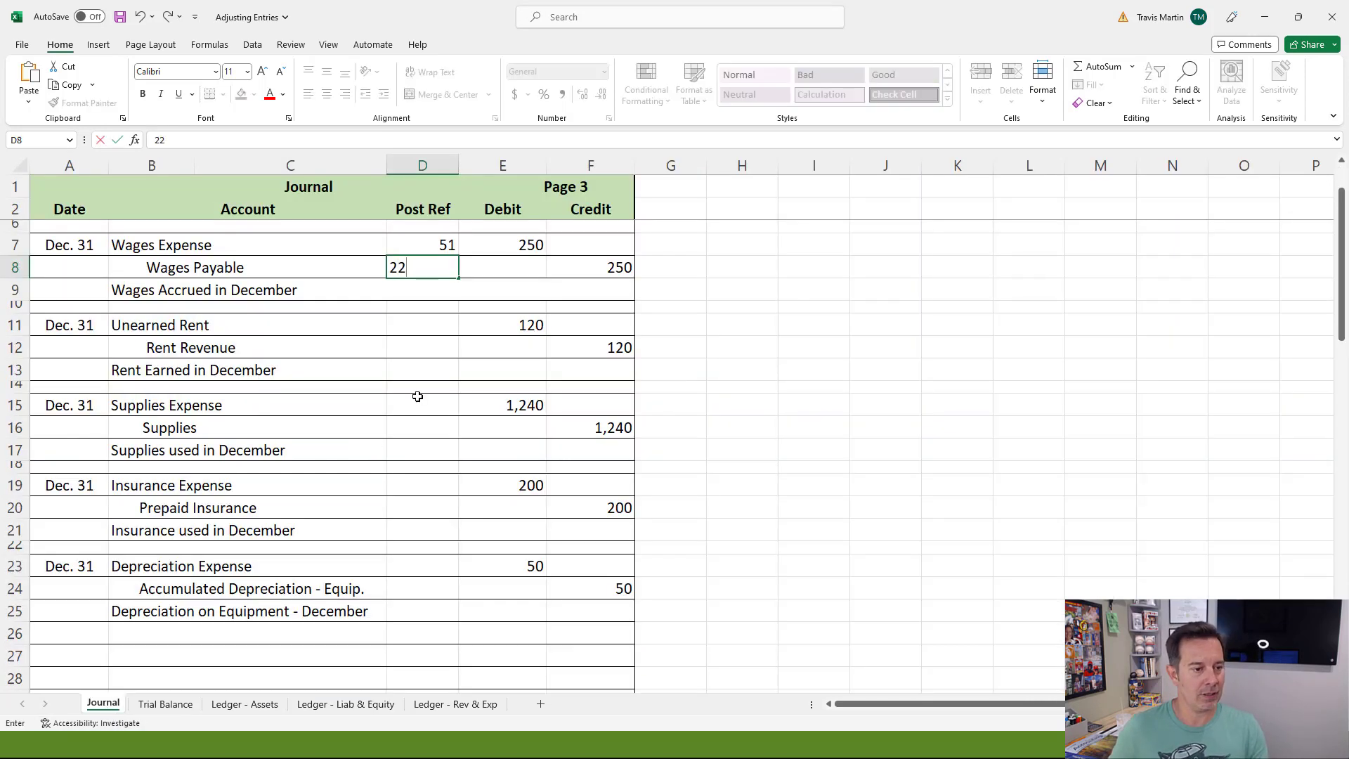
key(Return)
key(Down)
key(Down)
Step: Start a Dec. 31 'Adjusting' row with post ref 3 in the Unearned Rent ledger
scroll(738, 461, down, 1)
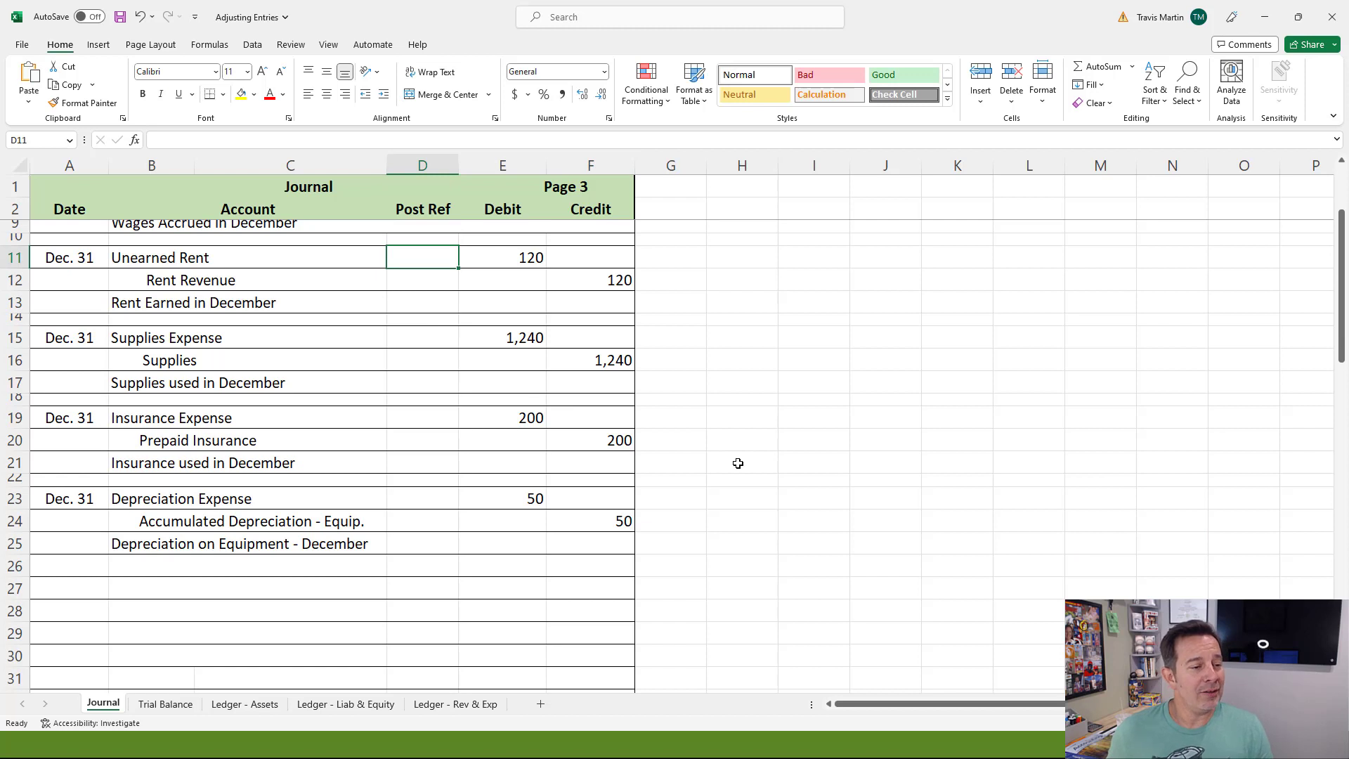
click(193, 259)
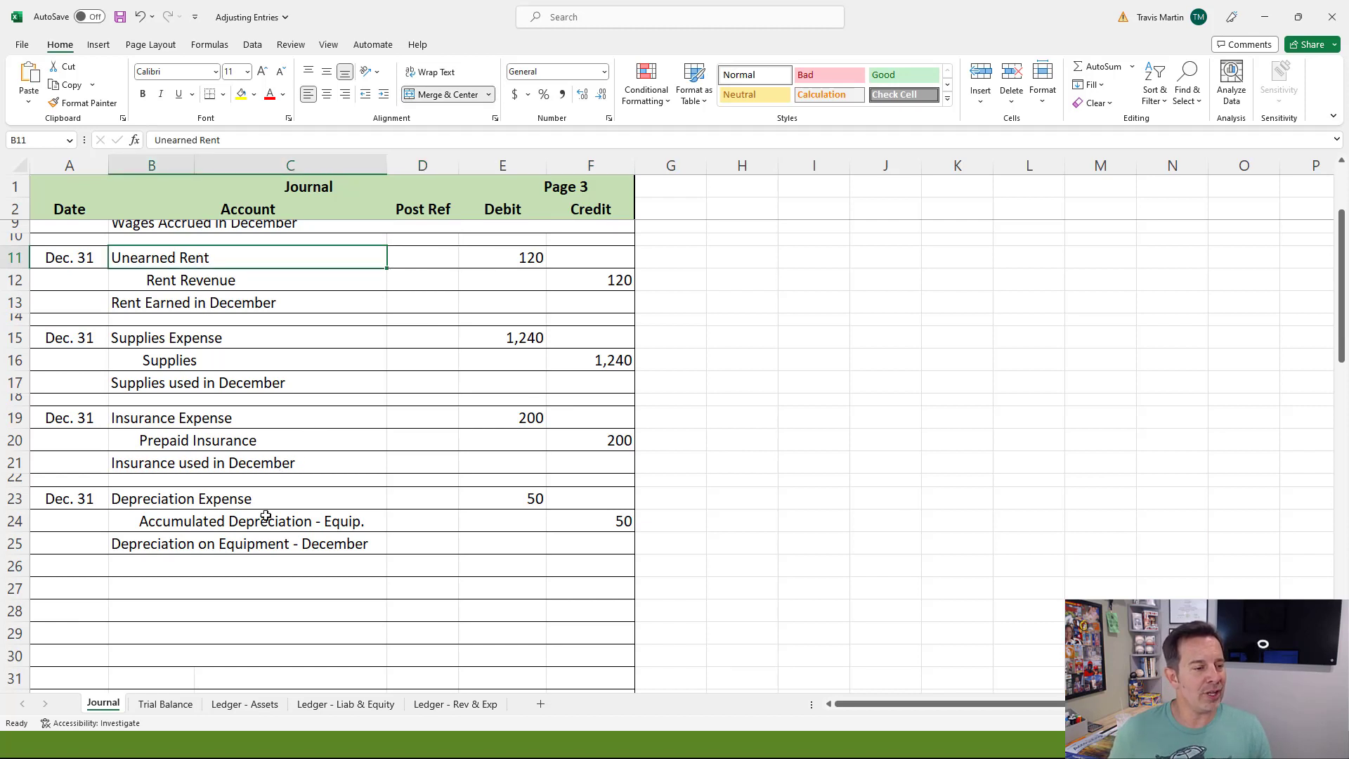
click(306, 705)
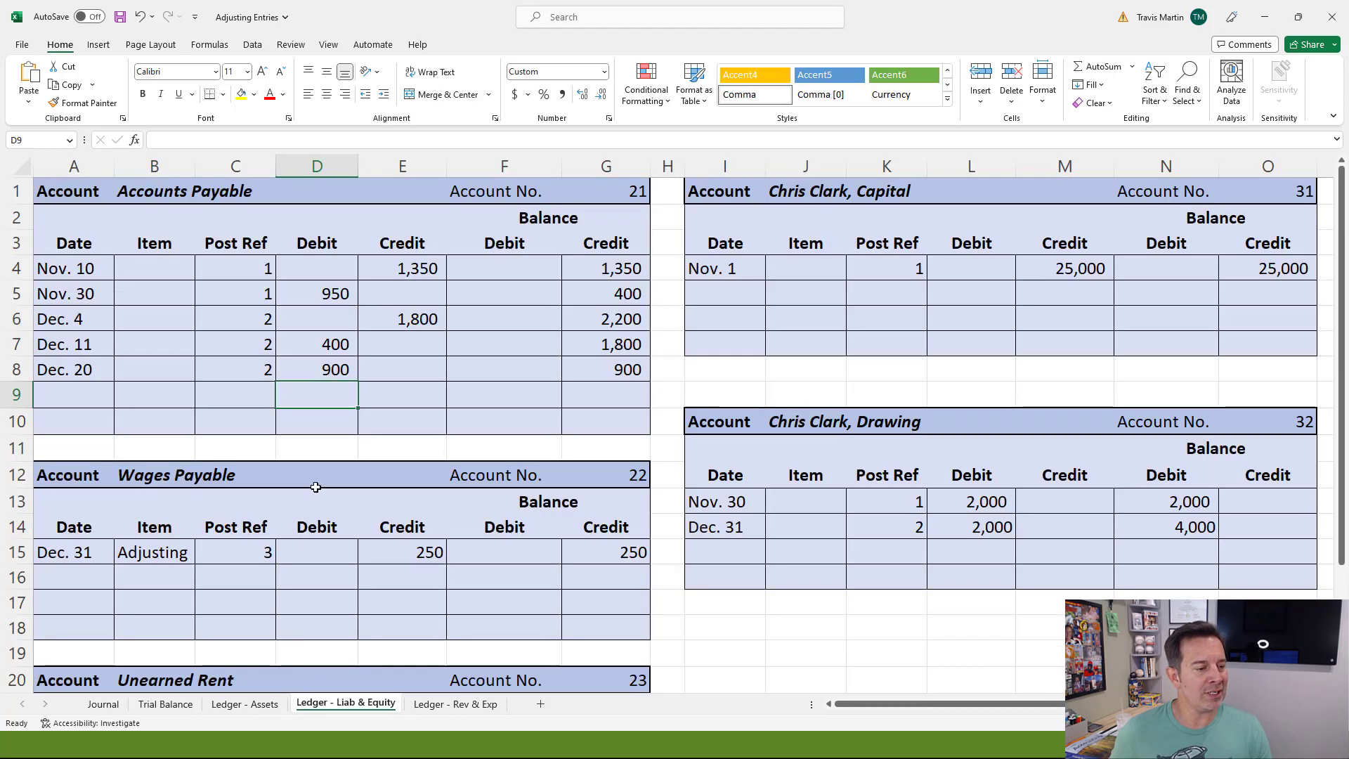
scroll(434, 447, down, 5)
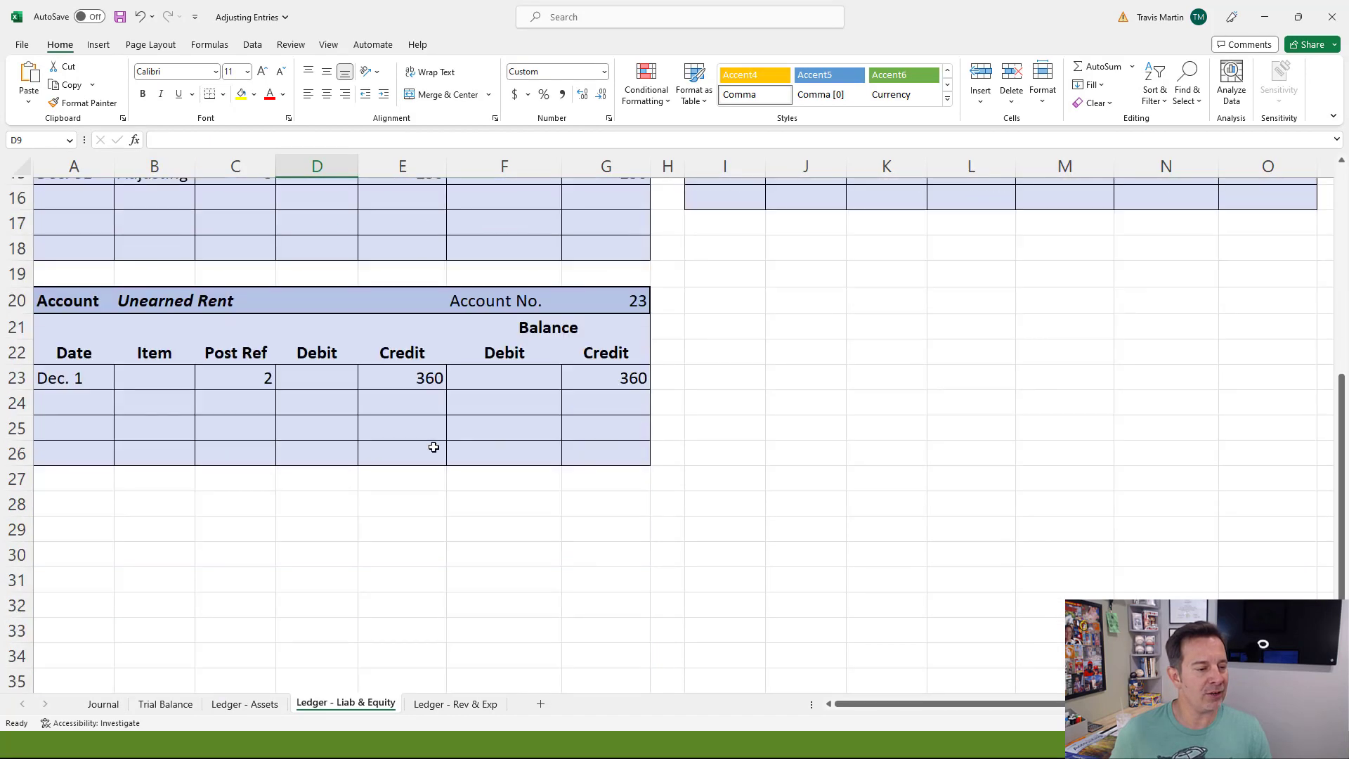
click(95, 406)
text(De)
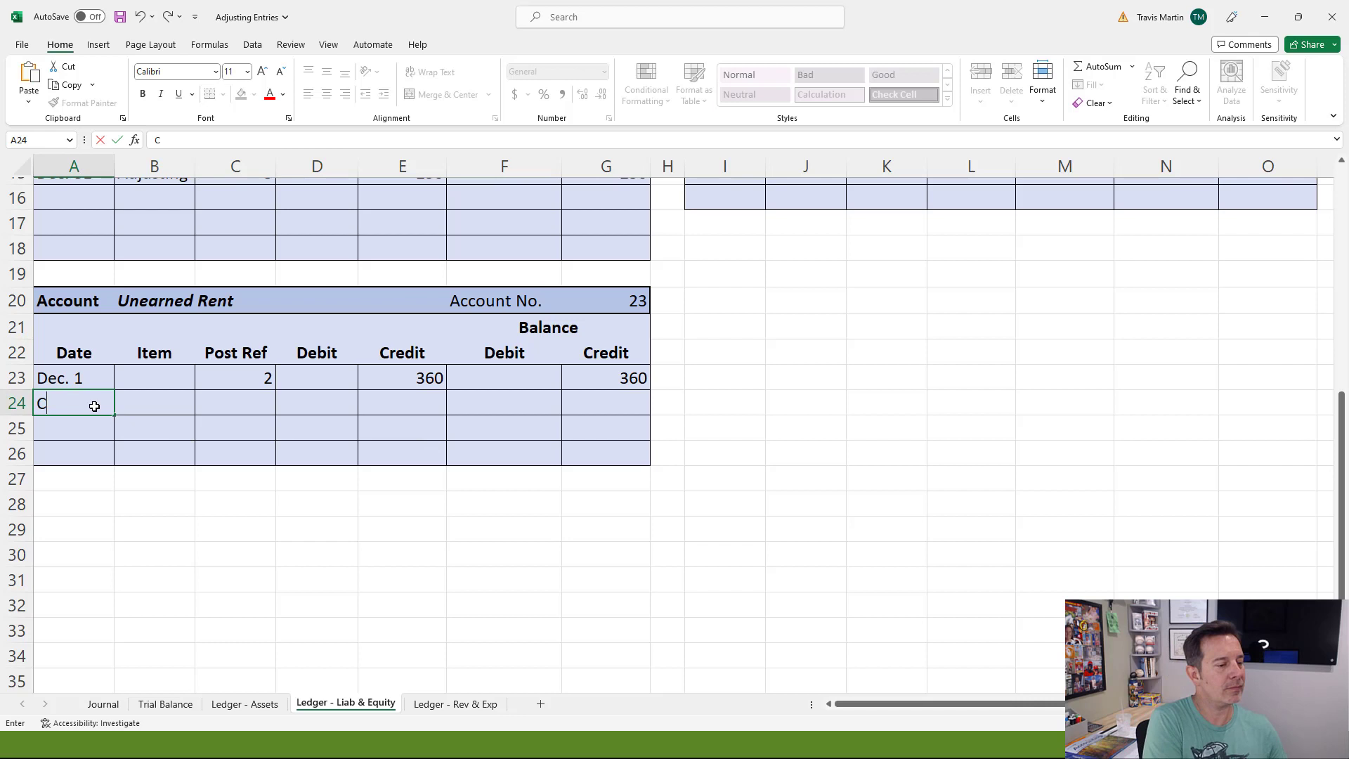
text(c. 31)
key(Tab)
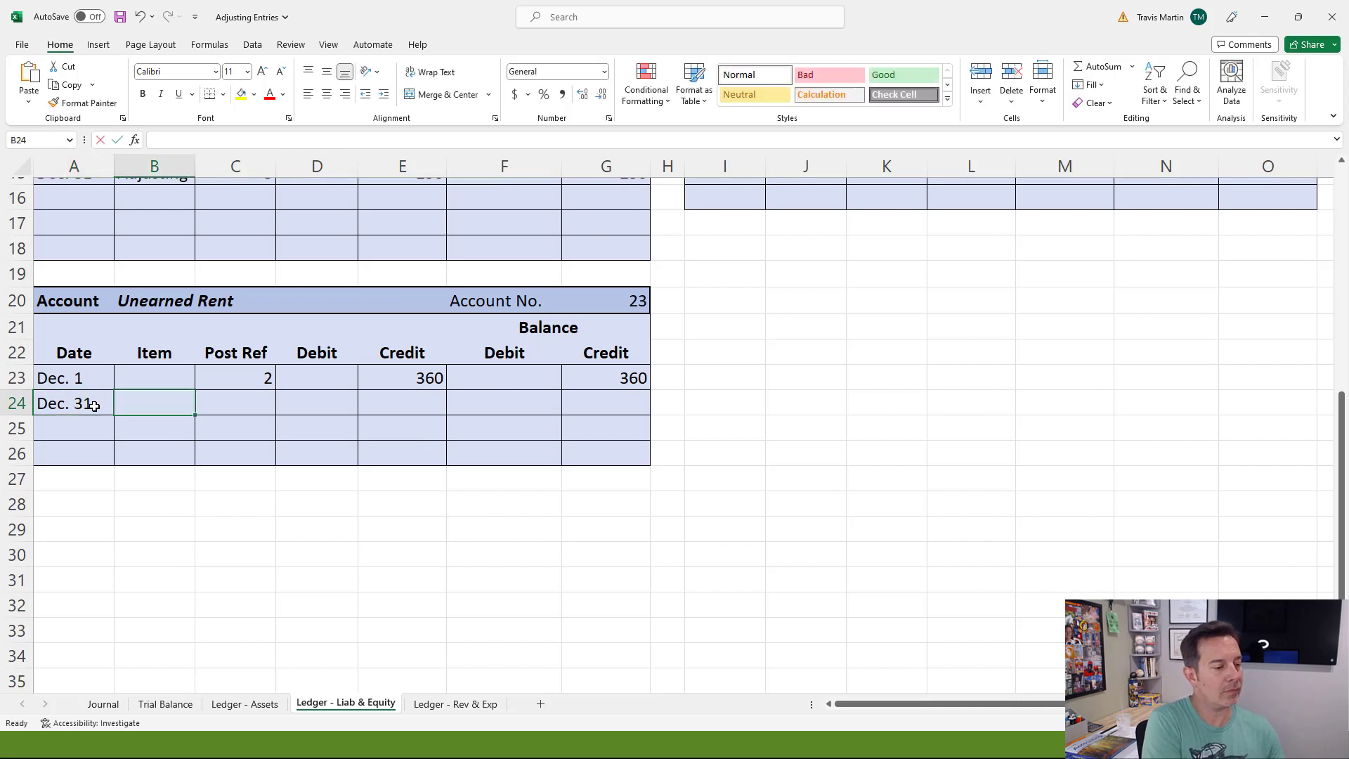
text(Adjusting)
key(Tab)
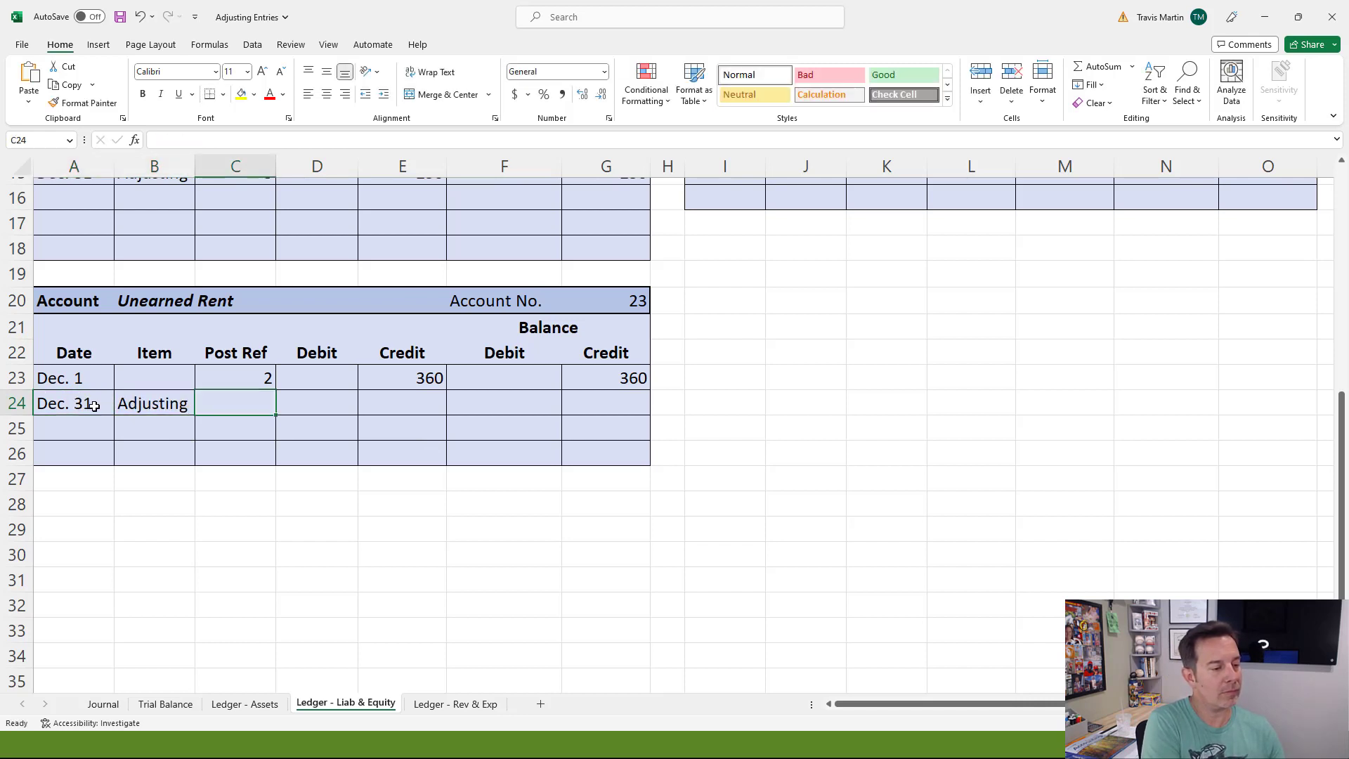
text(3)
key(Tab)
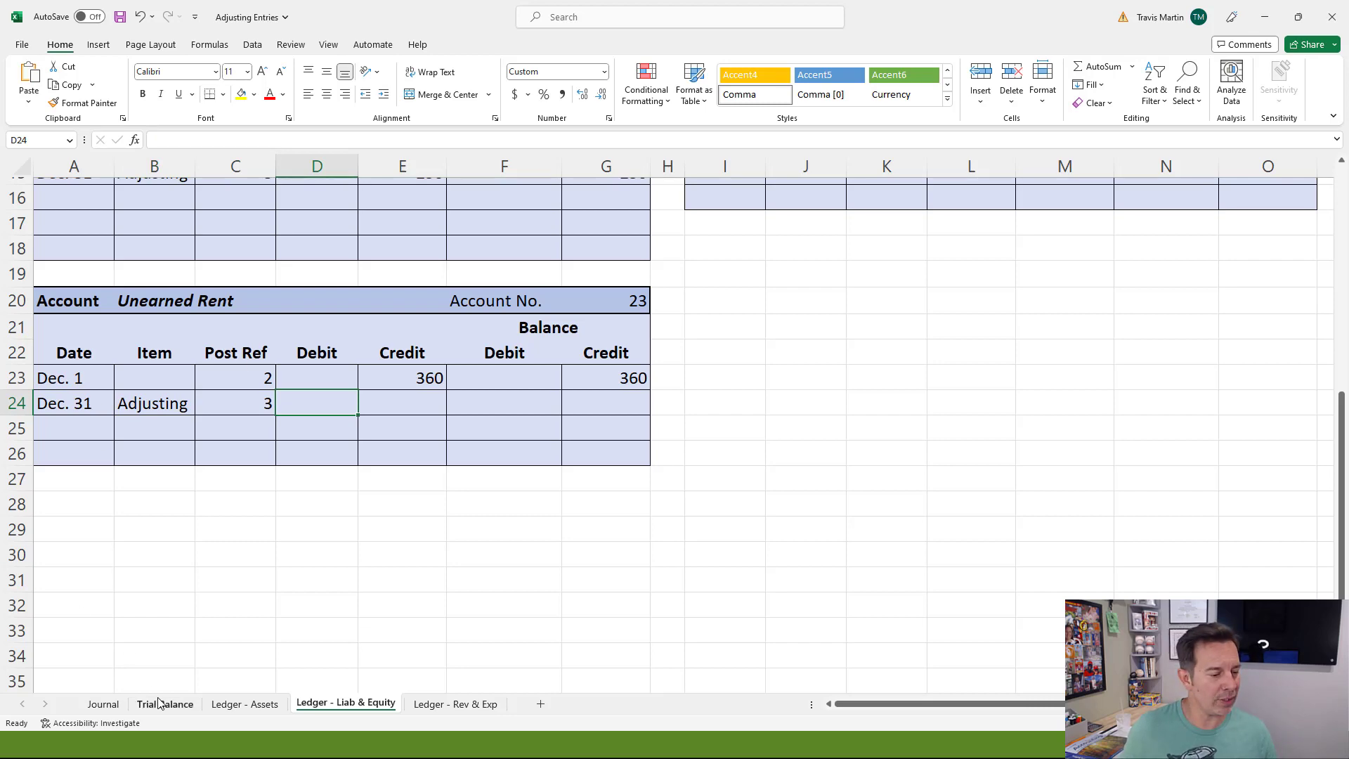
Step: Enter the 120 debit and the 240 remaining credit balance in the Unearned Rent row
click(102, 703)
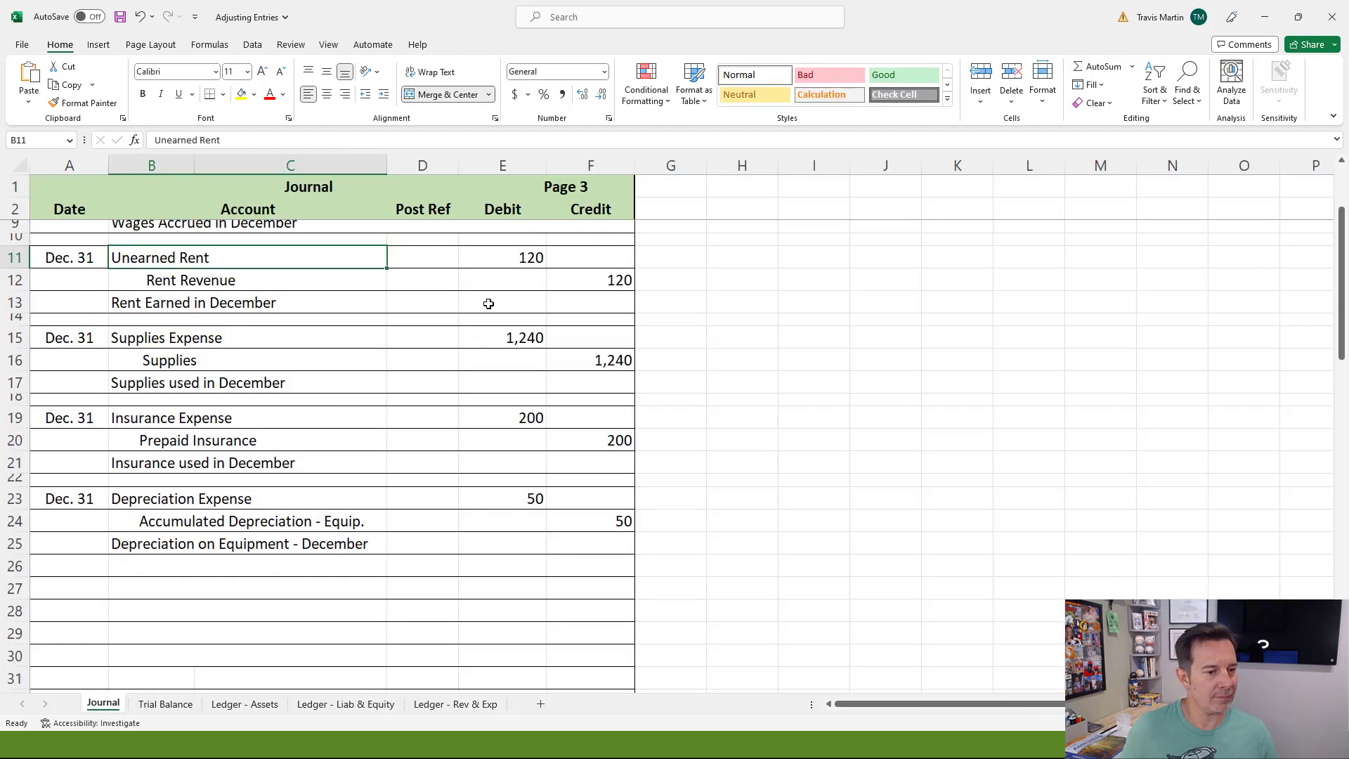
click(365, 705)
text(120)
key(Tab)
key(Tab)
key(Tab)
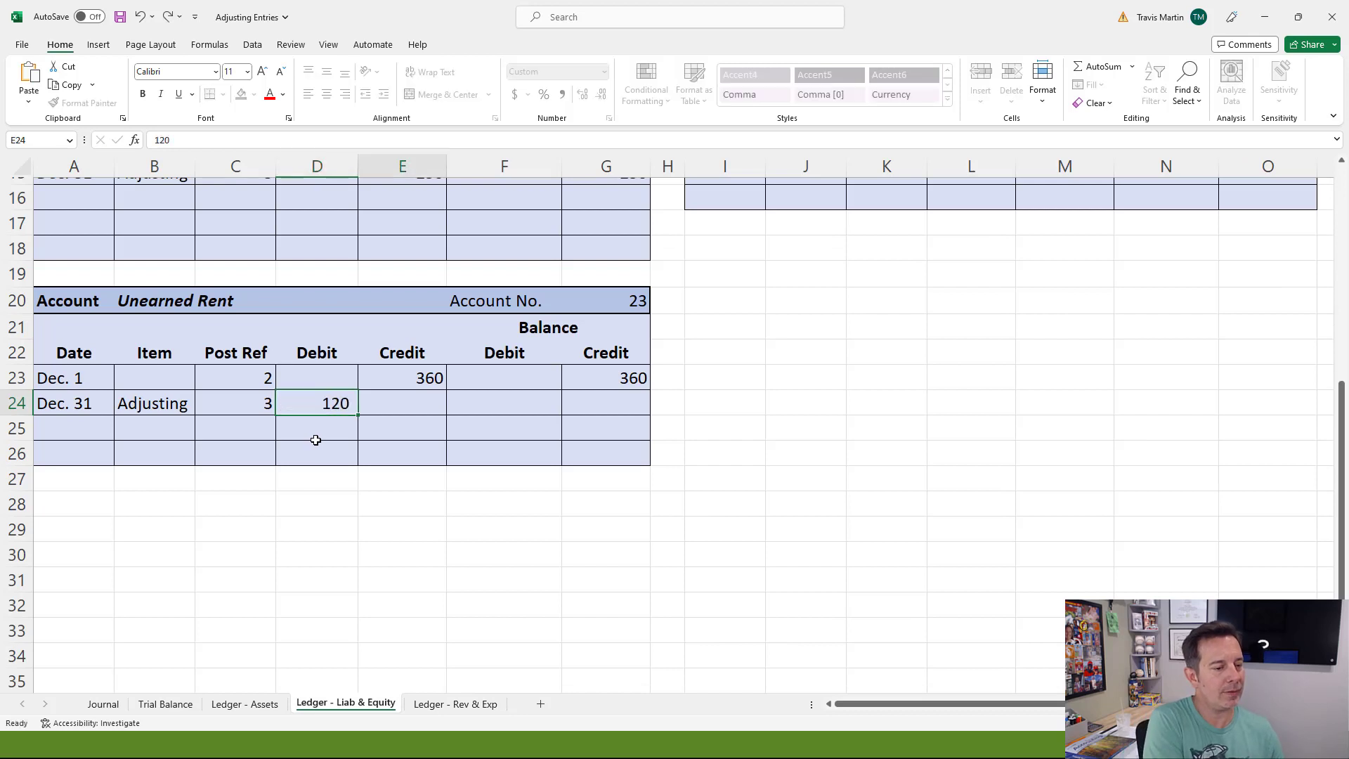
text(240)
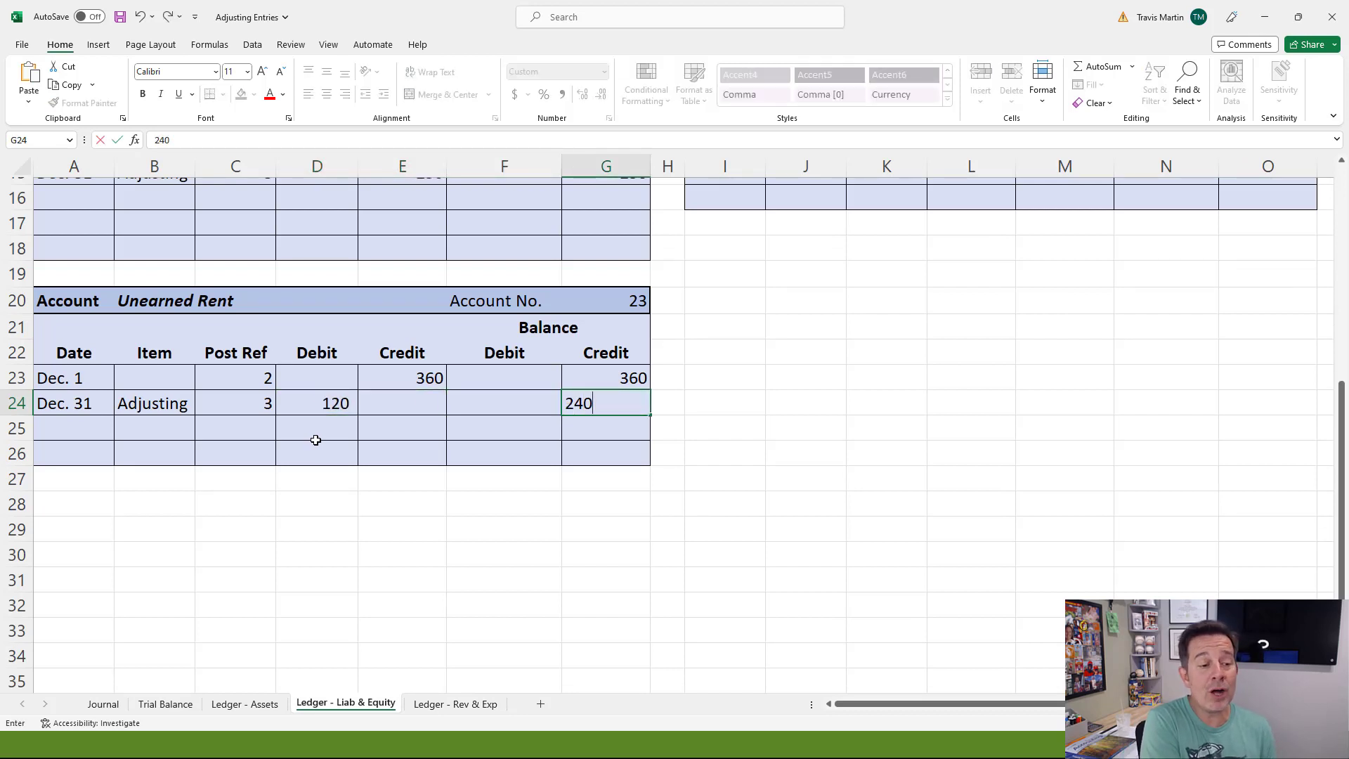
key(Return)
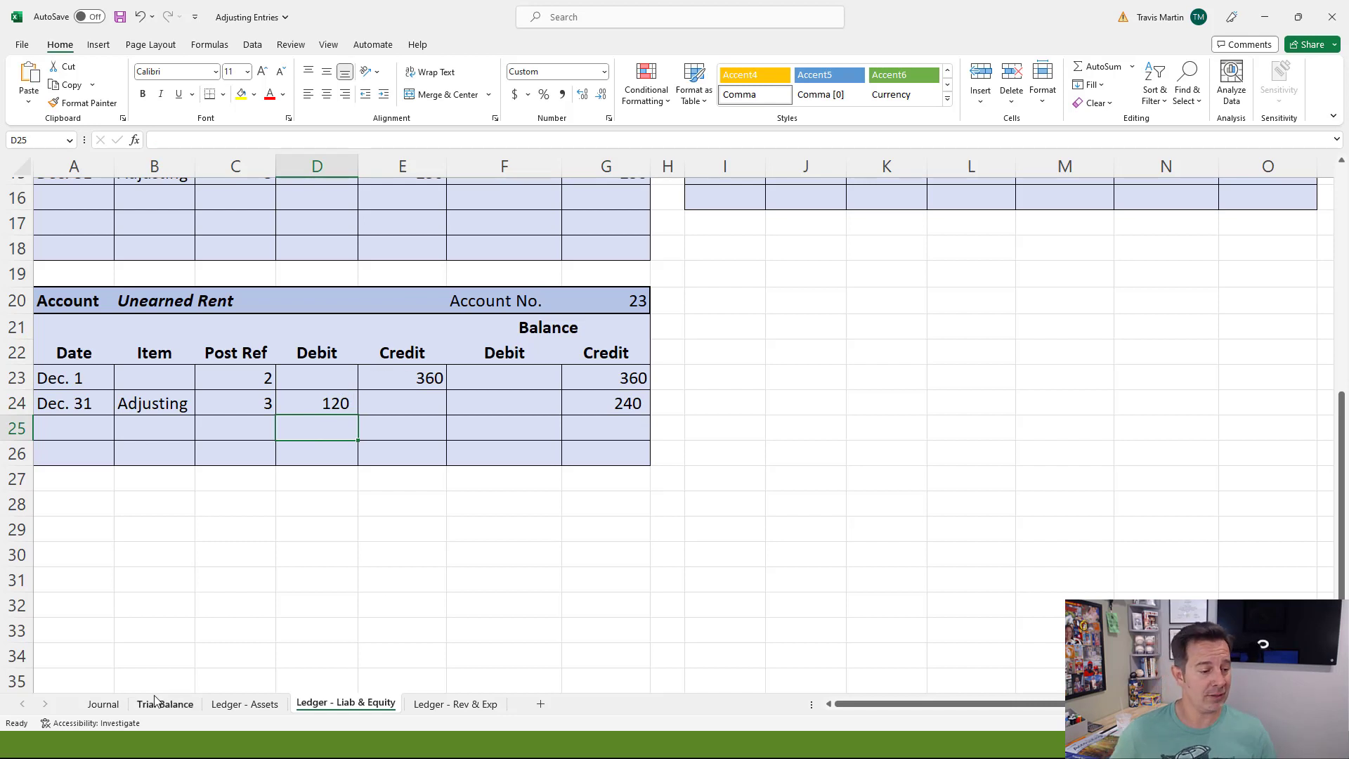
Step: Record post reference 23 on the Journal's Unearned Rent line
click(103, 703)
click(399, 260)
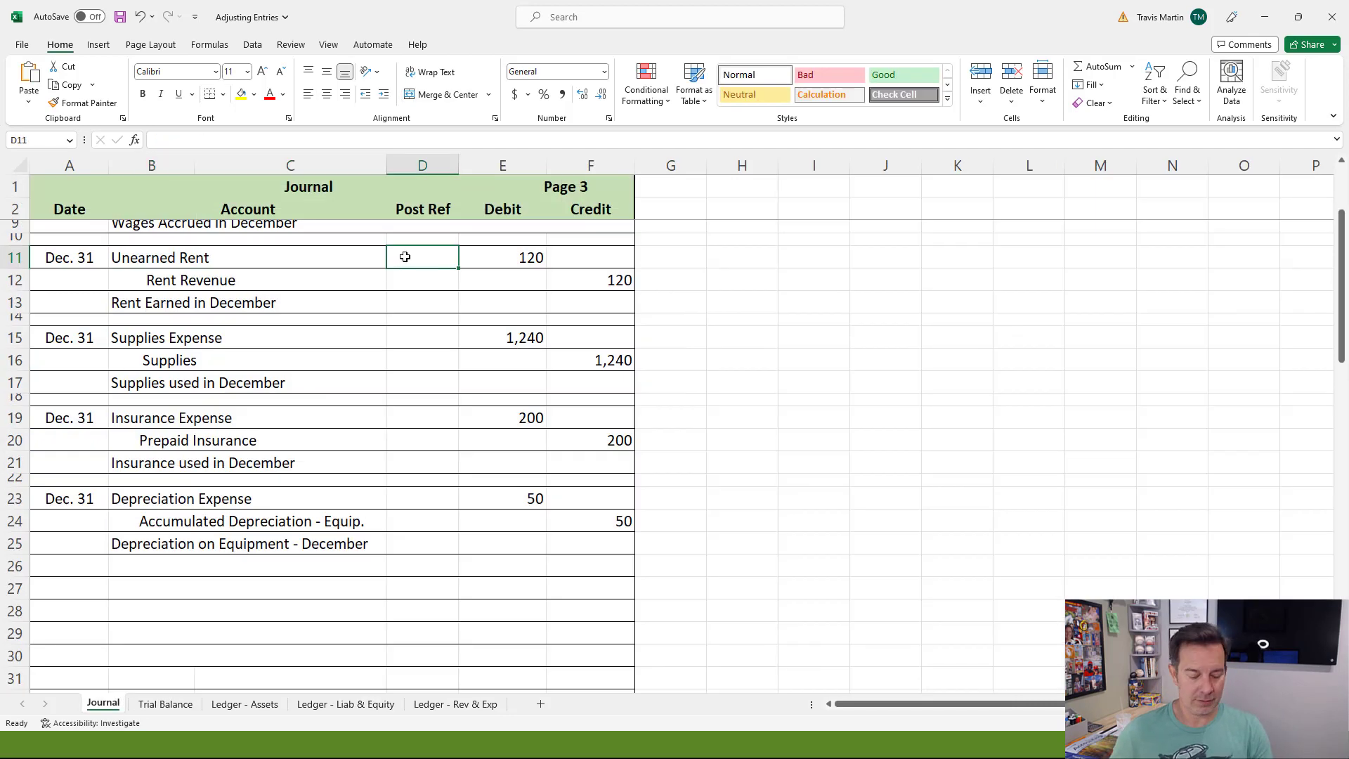
text(23)
key(Return)
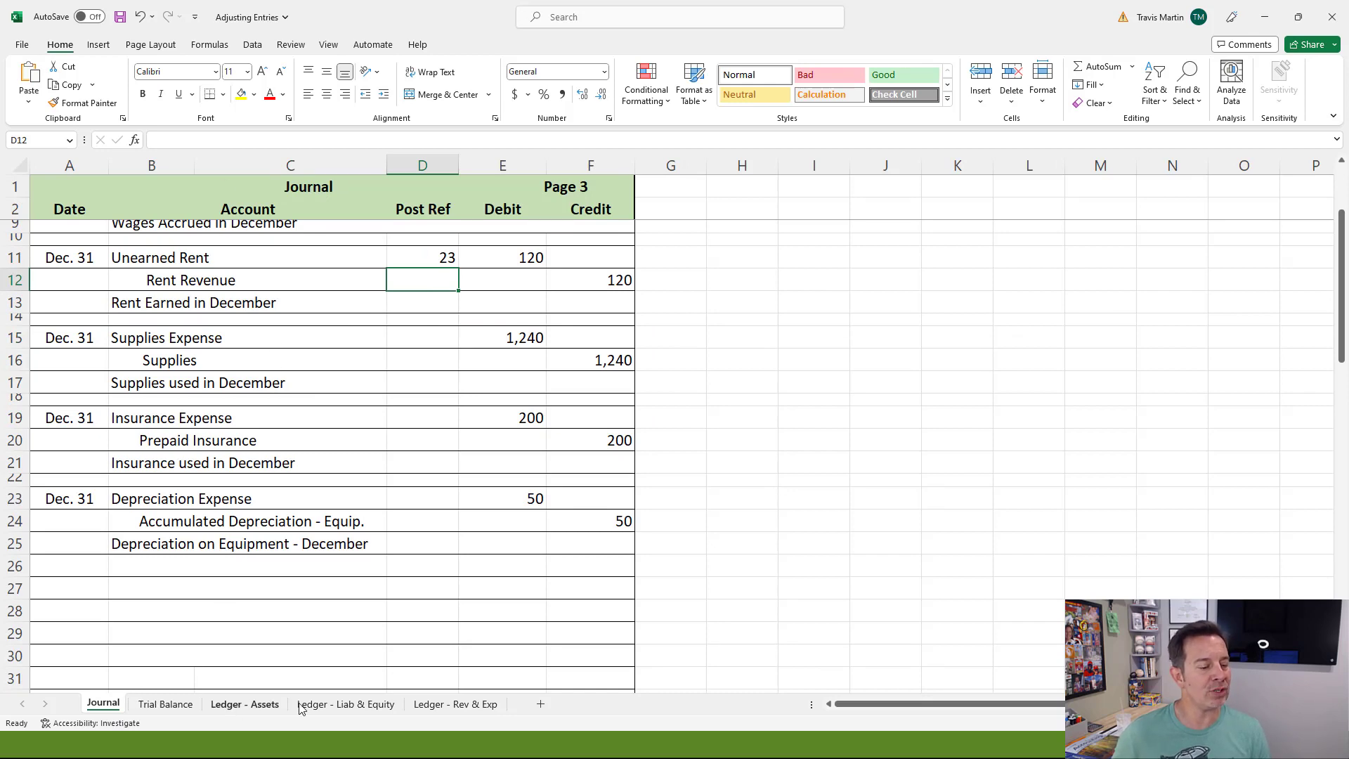
Step: Add a Dec. 31 'Adjustgin' Rent Revenue row with post ref 3, 120 credit and 120 balance
click(455, 704)
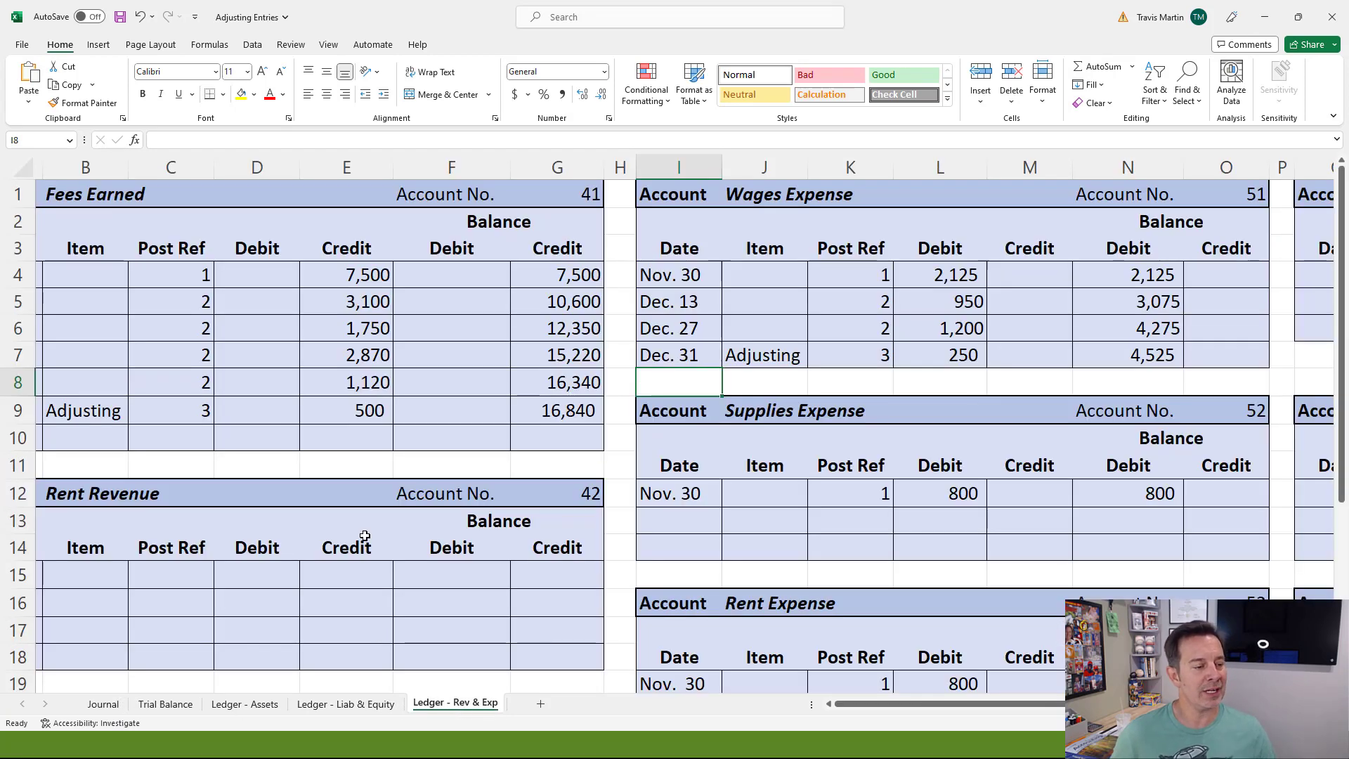
click(829, 704)
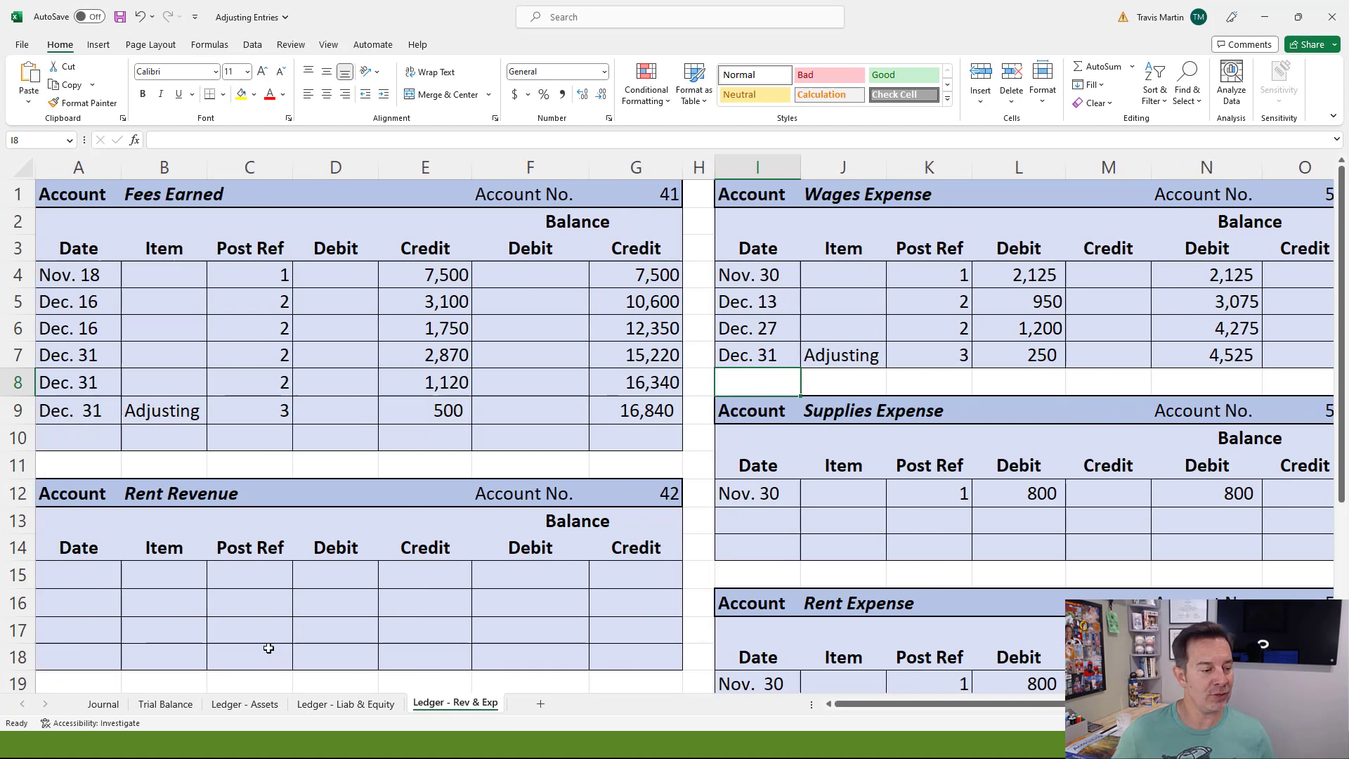
click(64, 576)
text(Dec. 3)
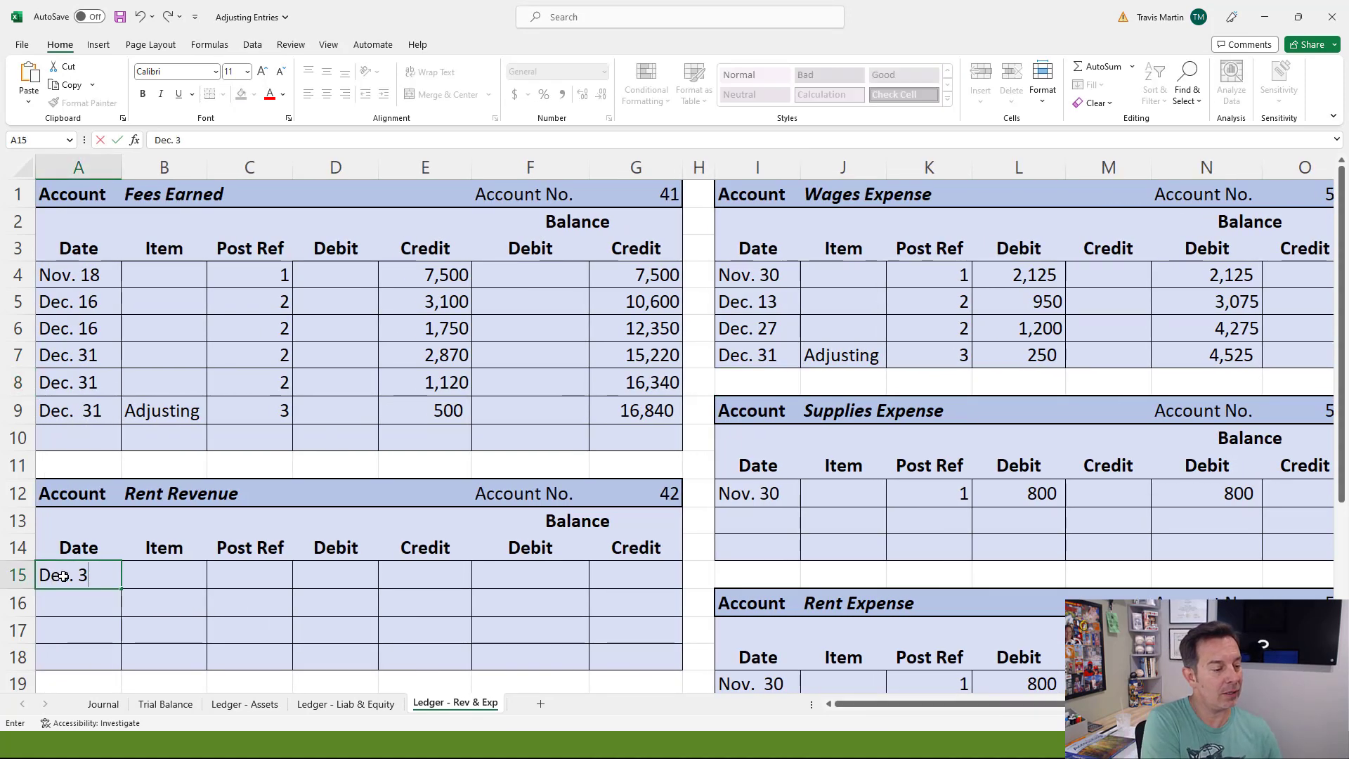
text(1)
key(Tab)
text(Adjustgin)
key(Tab)
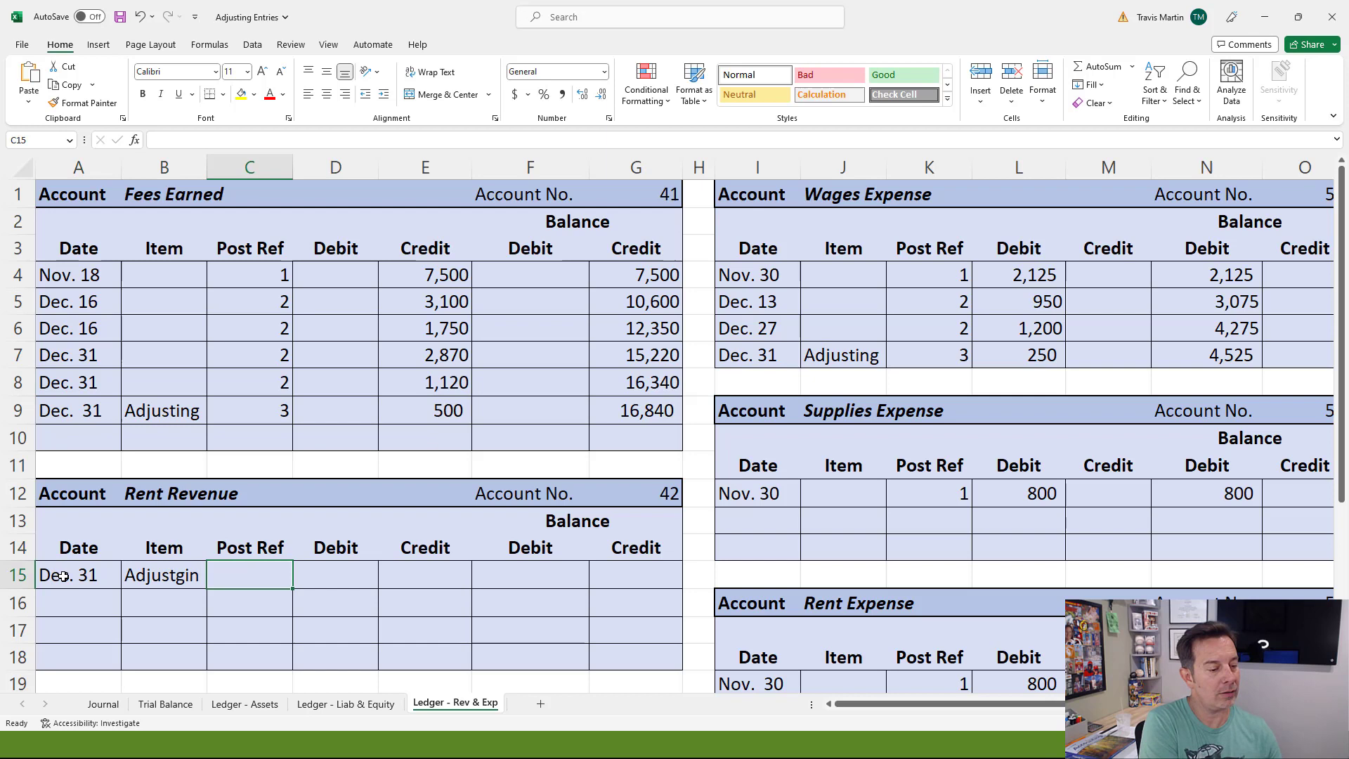
text(3)
key(Tab)
key(Tab)
text(120)
key(Tab)
key(Tab)
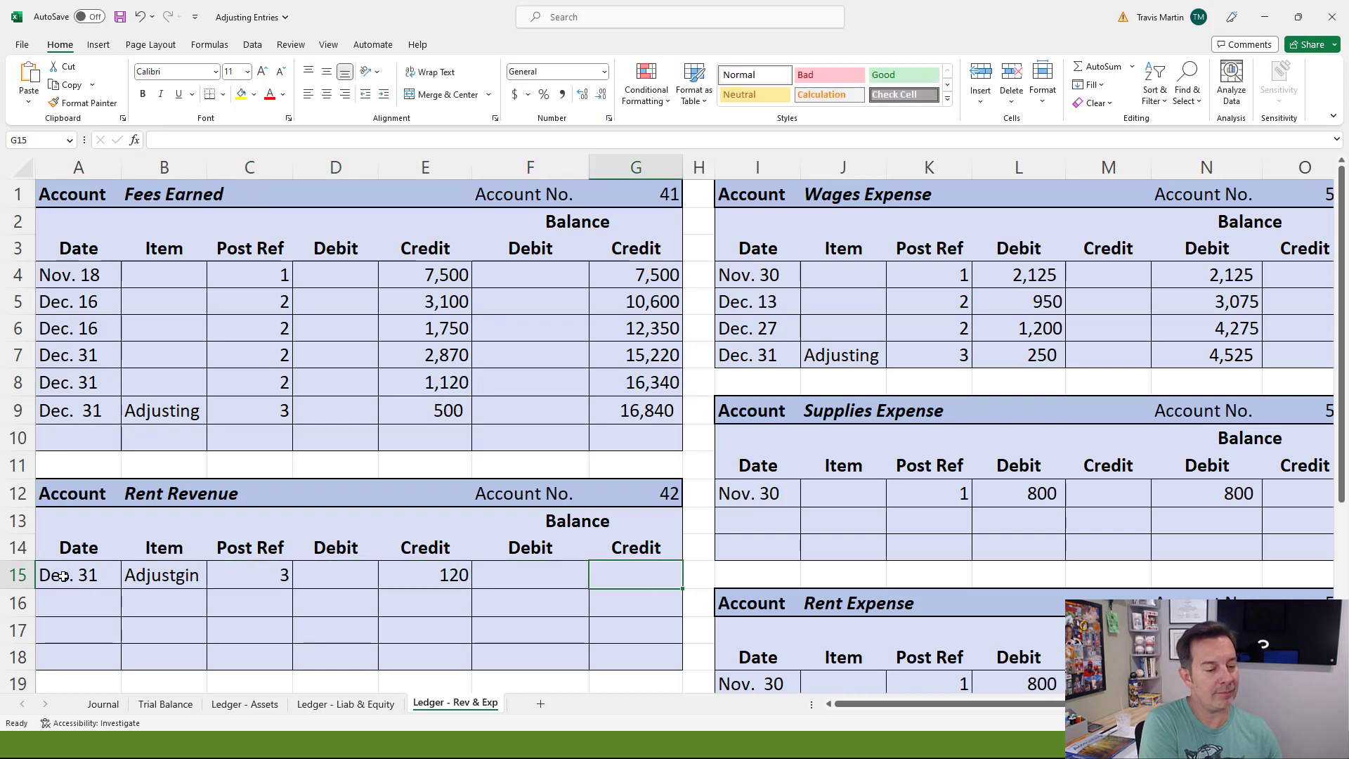
text(120)
key(Return)
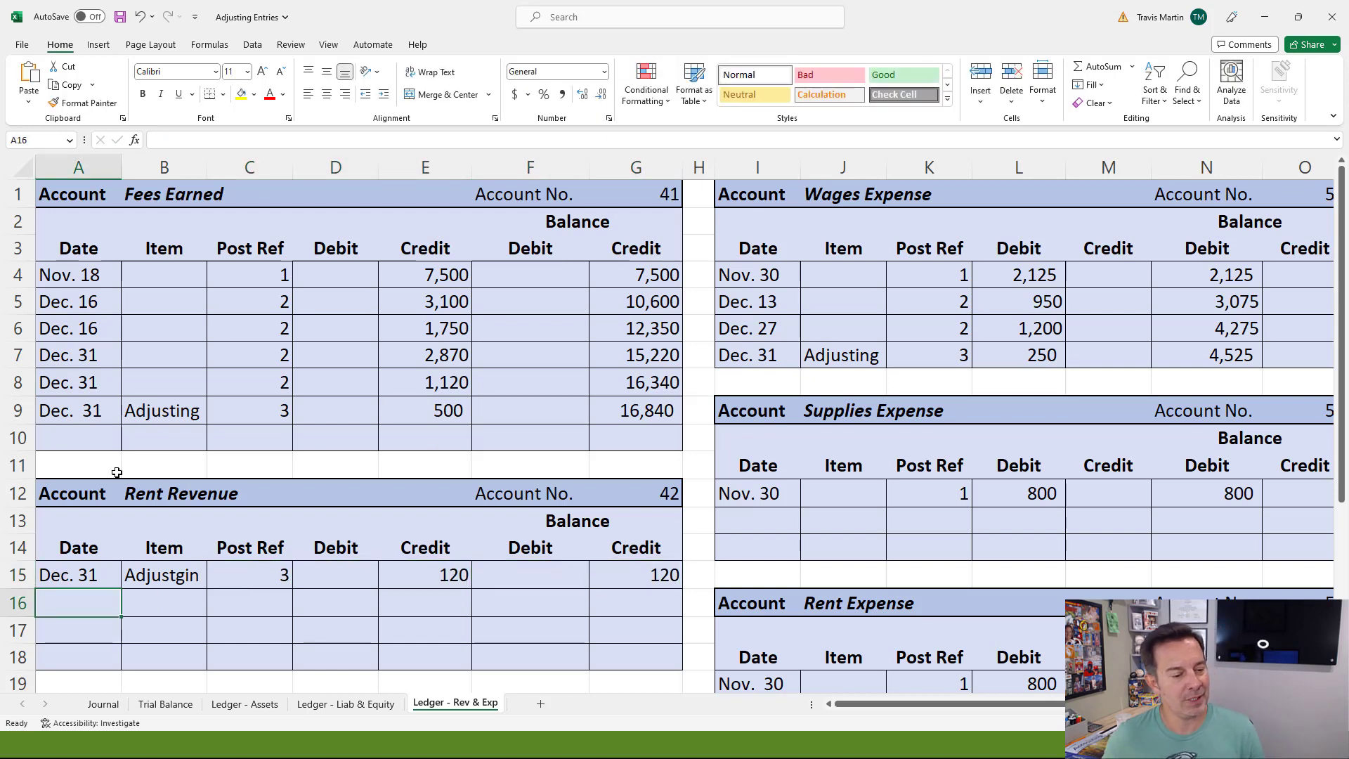
Step: Record post reference 42 on the Journal's Rent Revenue line
click(104, 704)
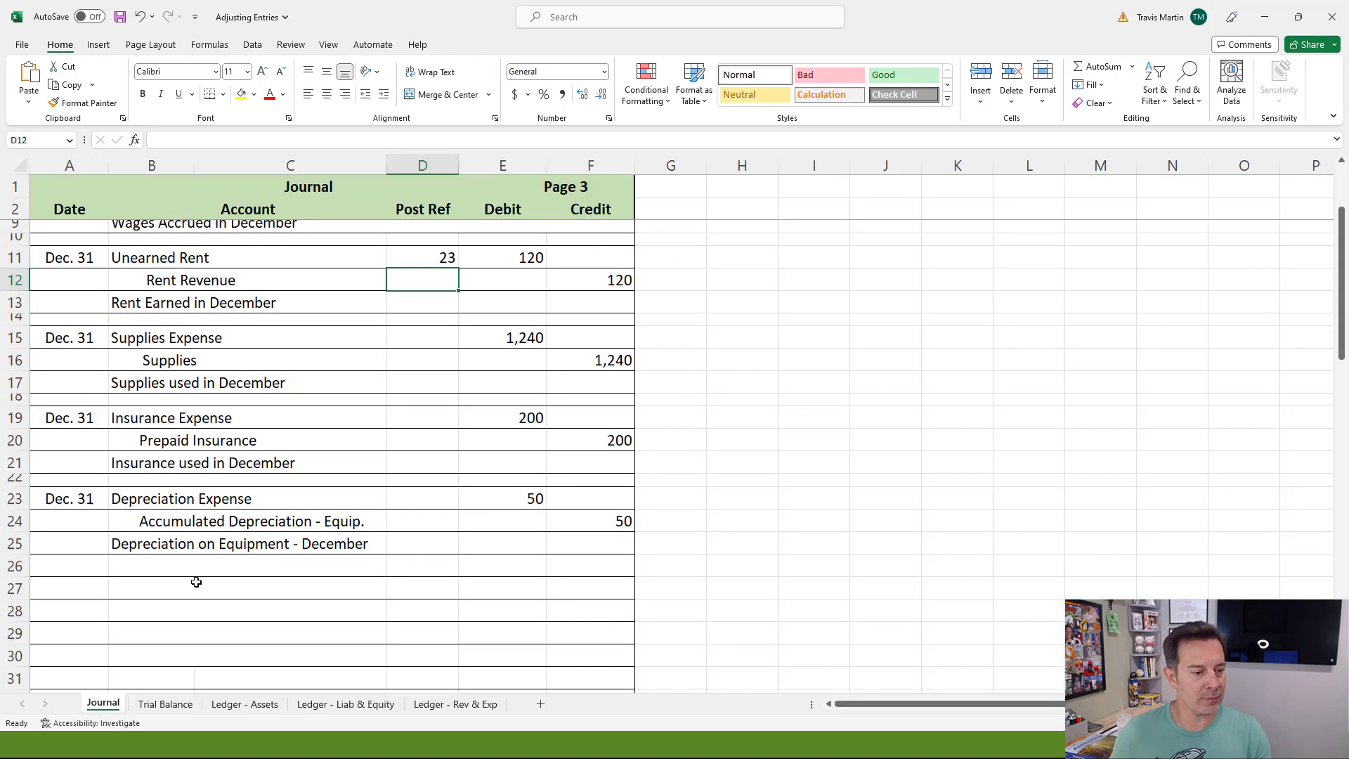
text(42)
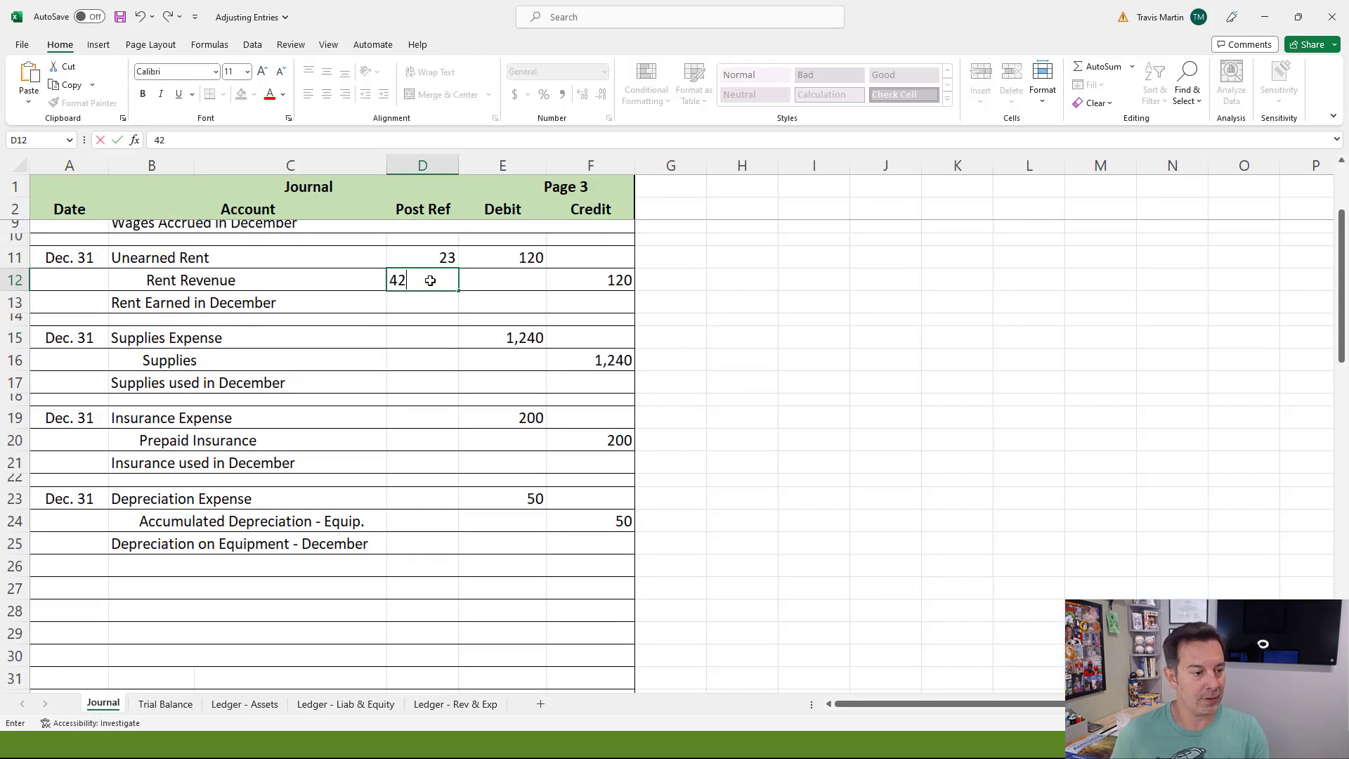
key(Return)
scroll(426, 394, down, 1)
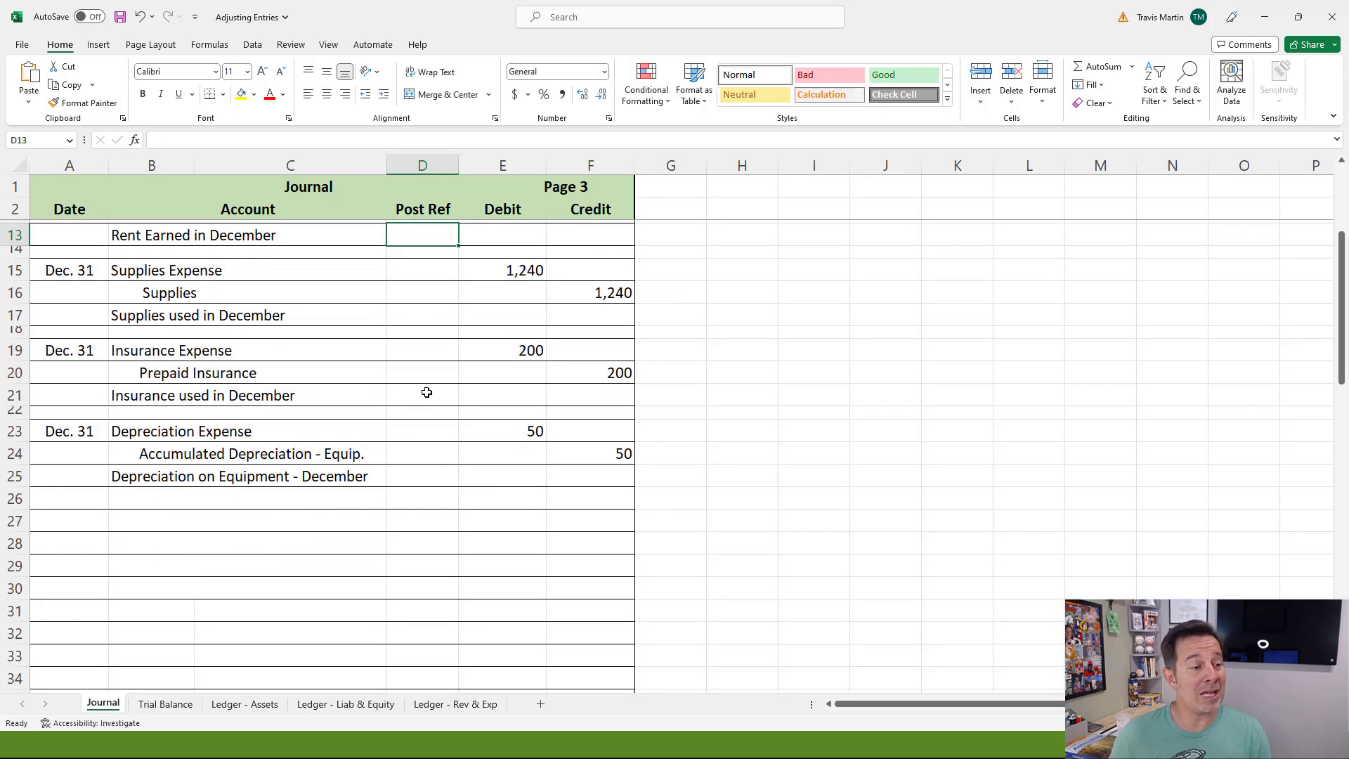
Step: Start a Dec. 31 'Adjusting' row with post ref 3 in the Supplies Expense ledger
click(425, 269)
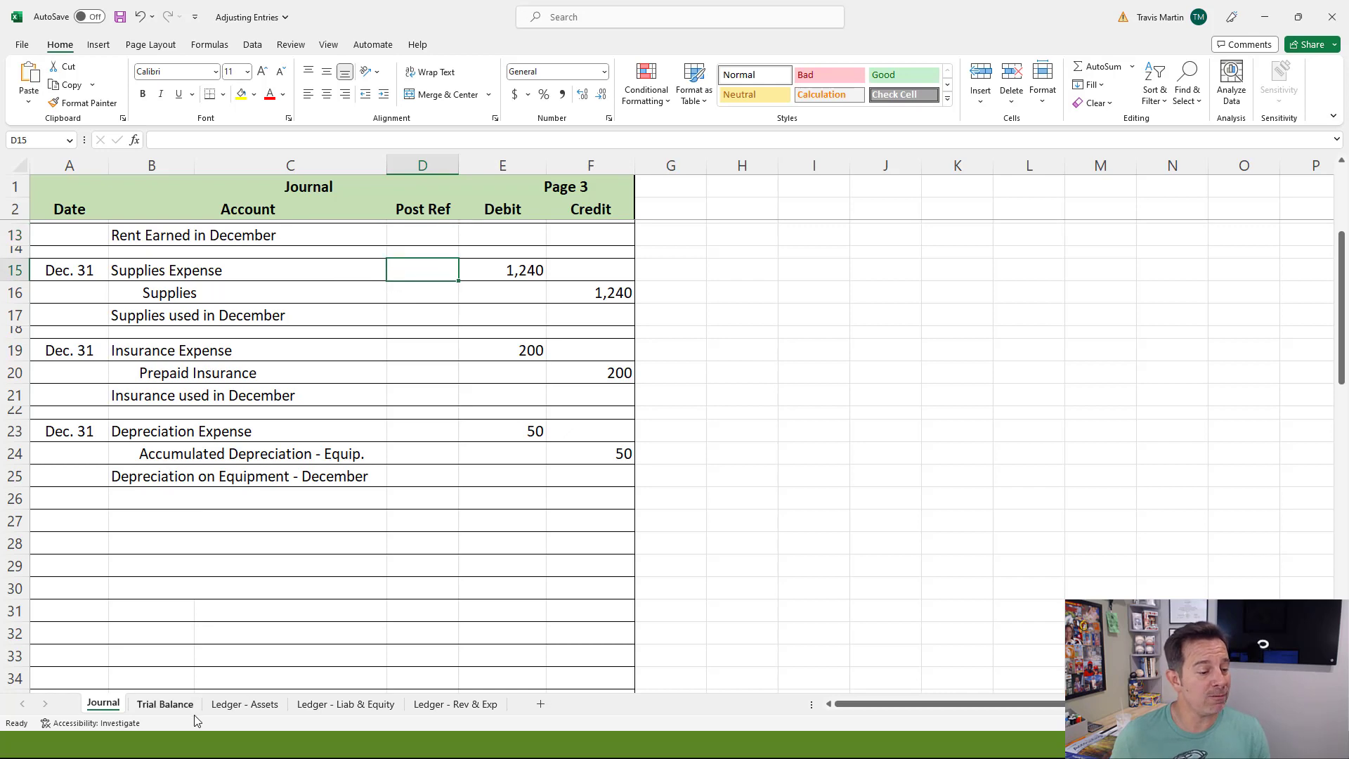
click(440, 705)
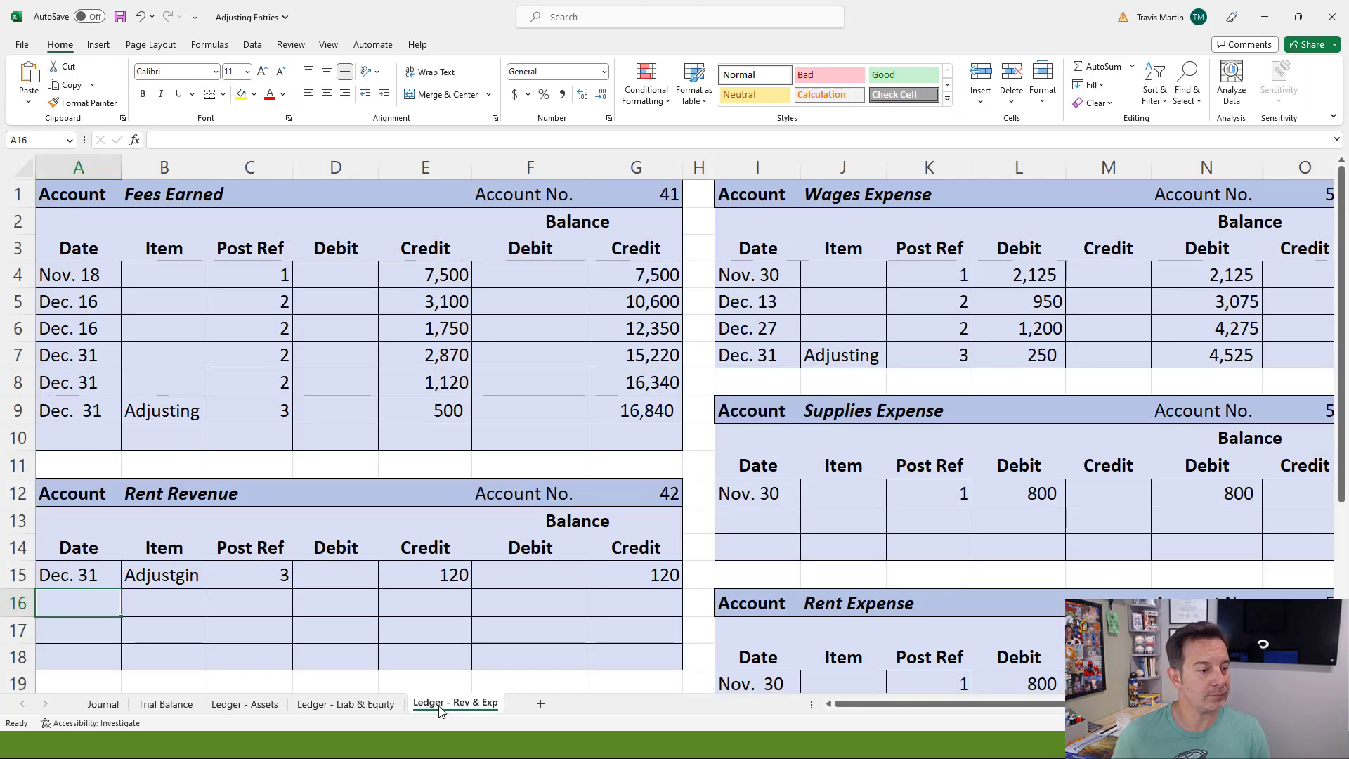
scroll(927, 720, right, 3)
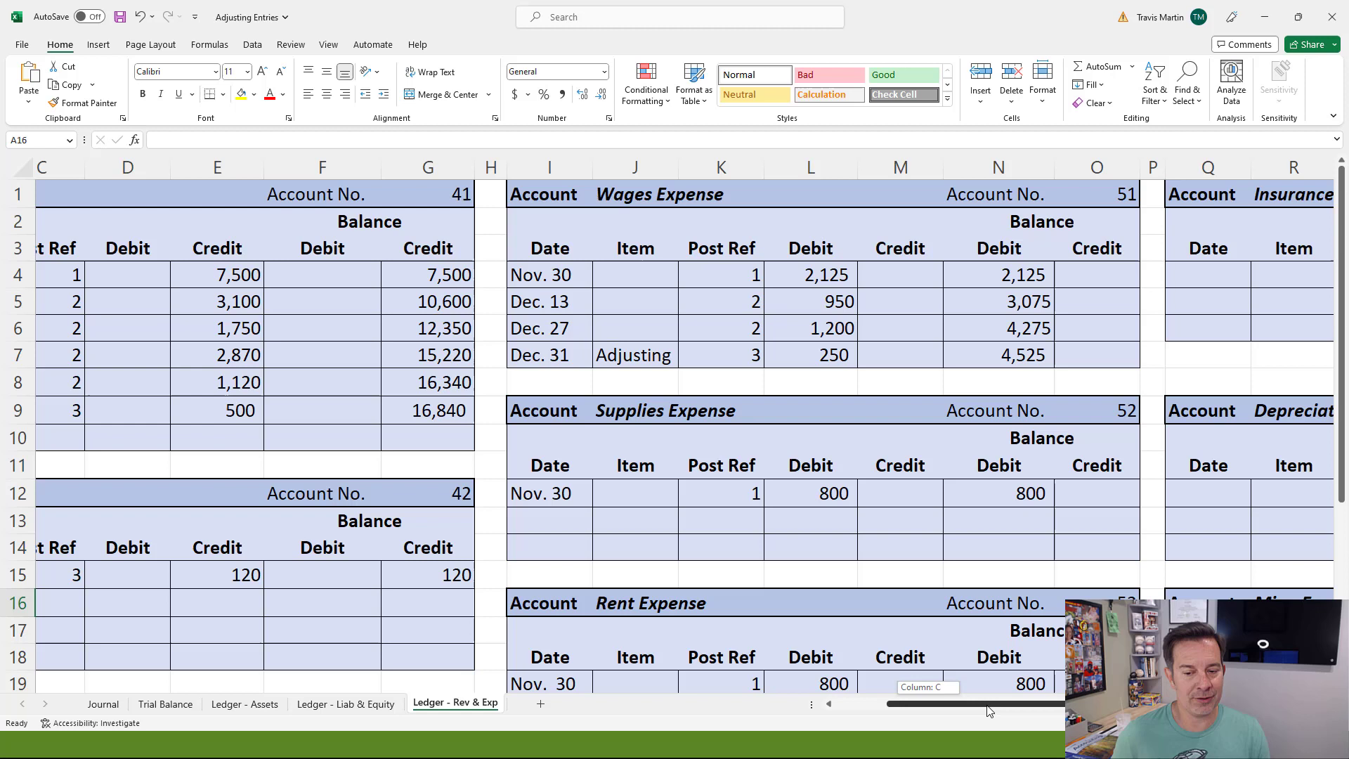
click(532, 522)
text(Dec. 31)
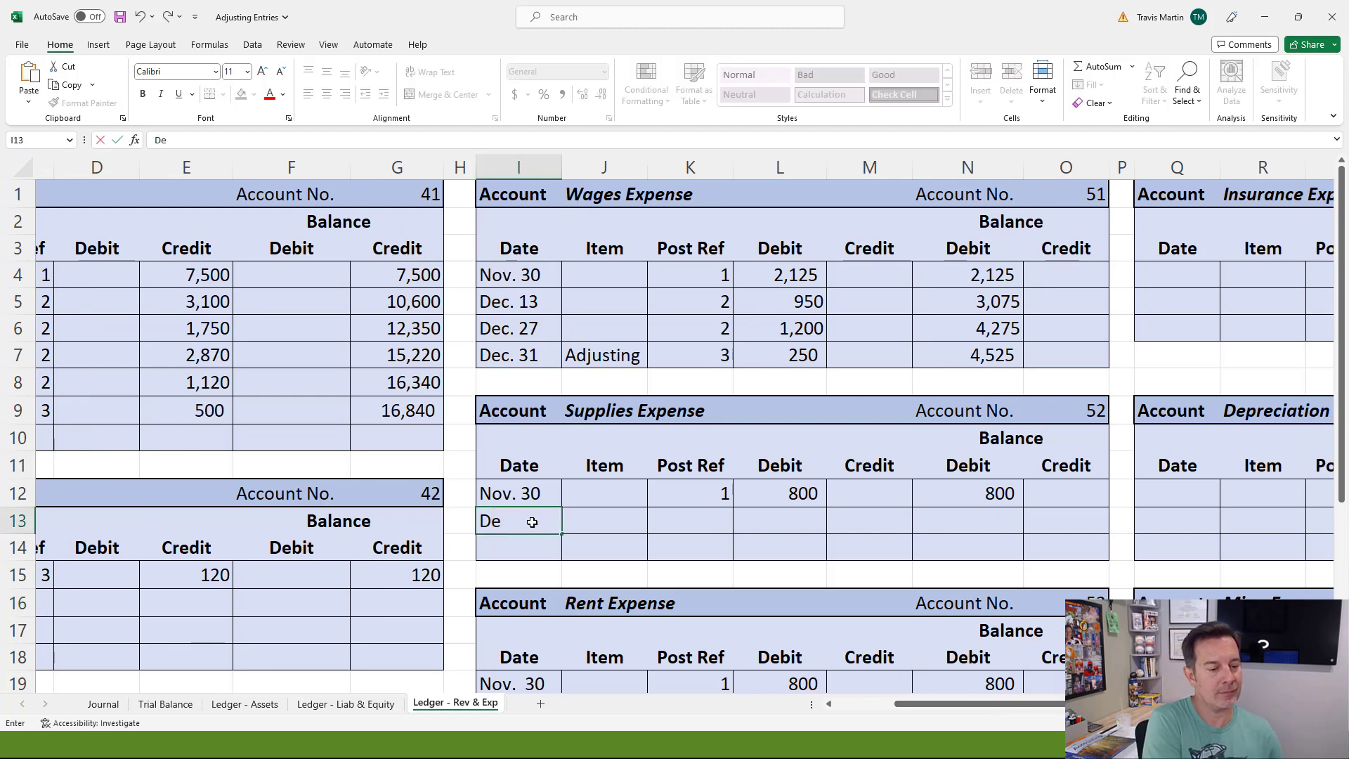
key(Tab)
text(Adj)
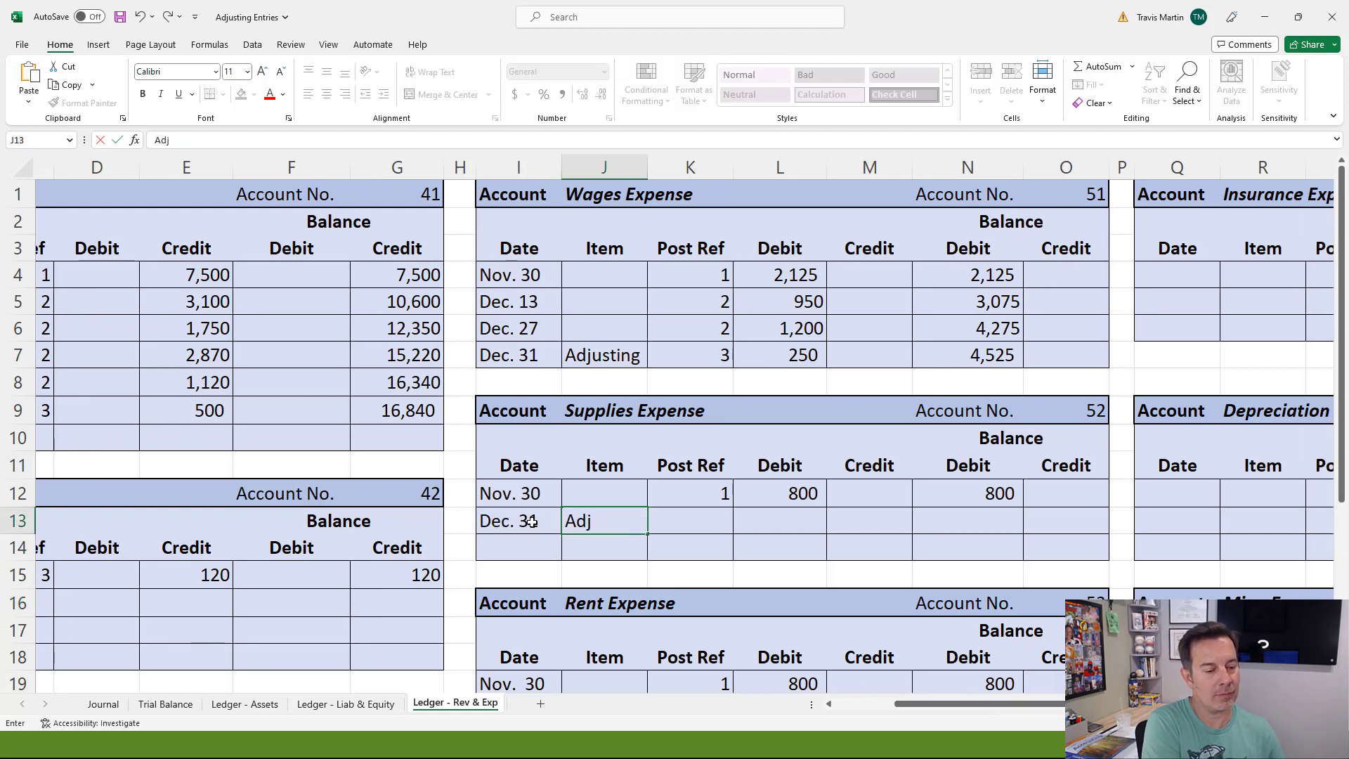
text(usting)
key(Tab)
text(3)
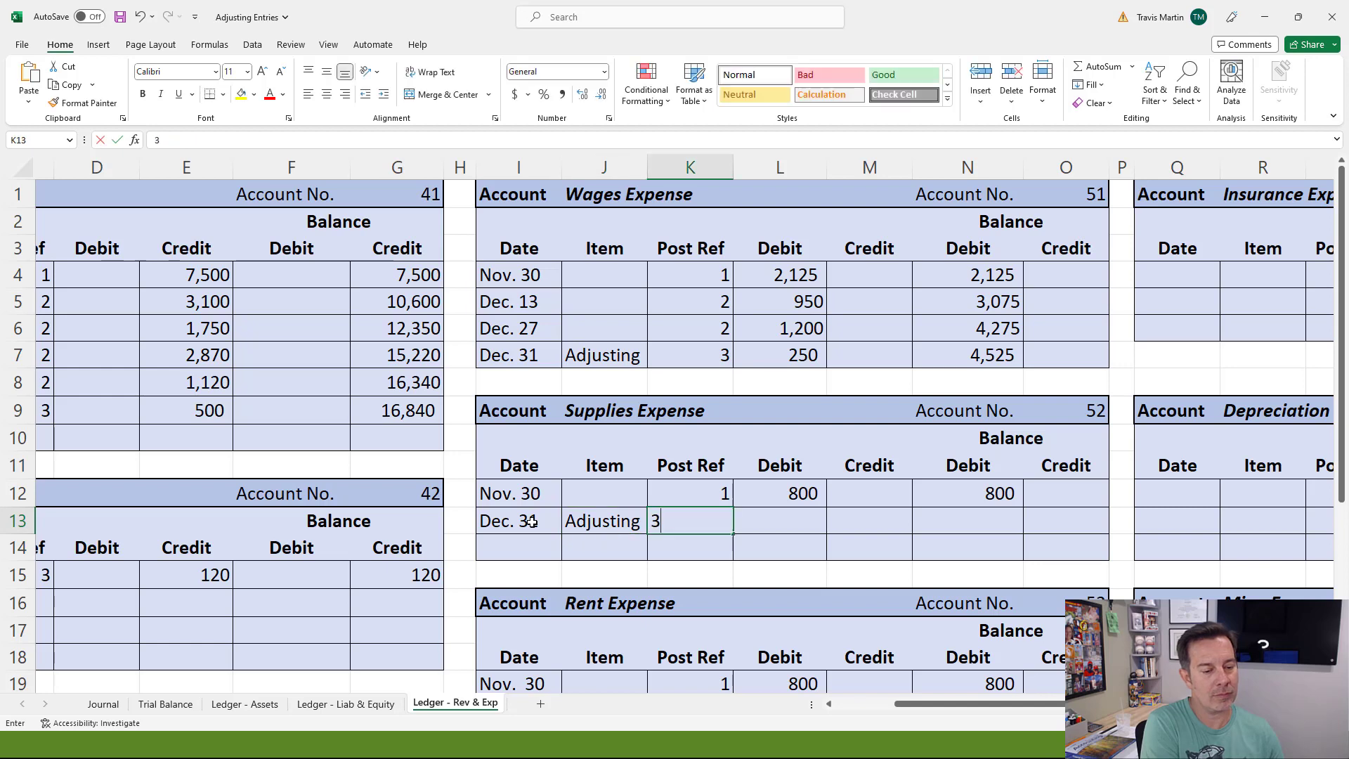
key(Tab)
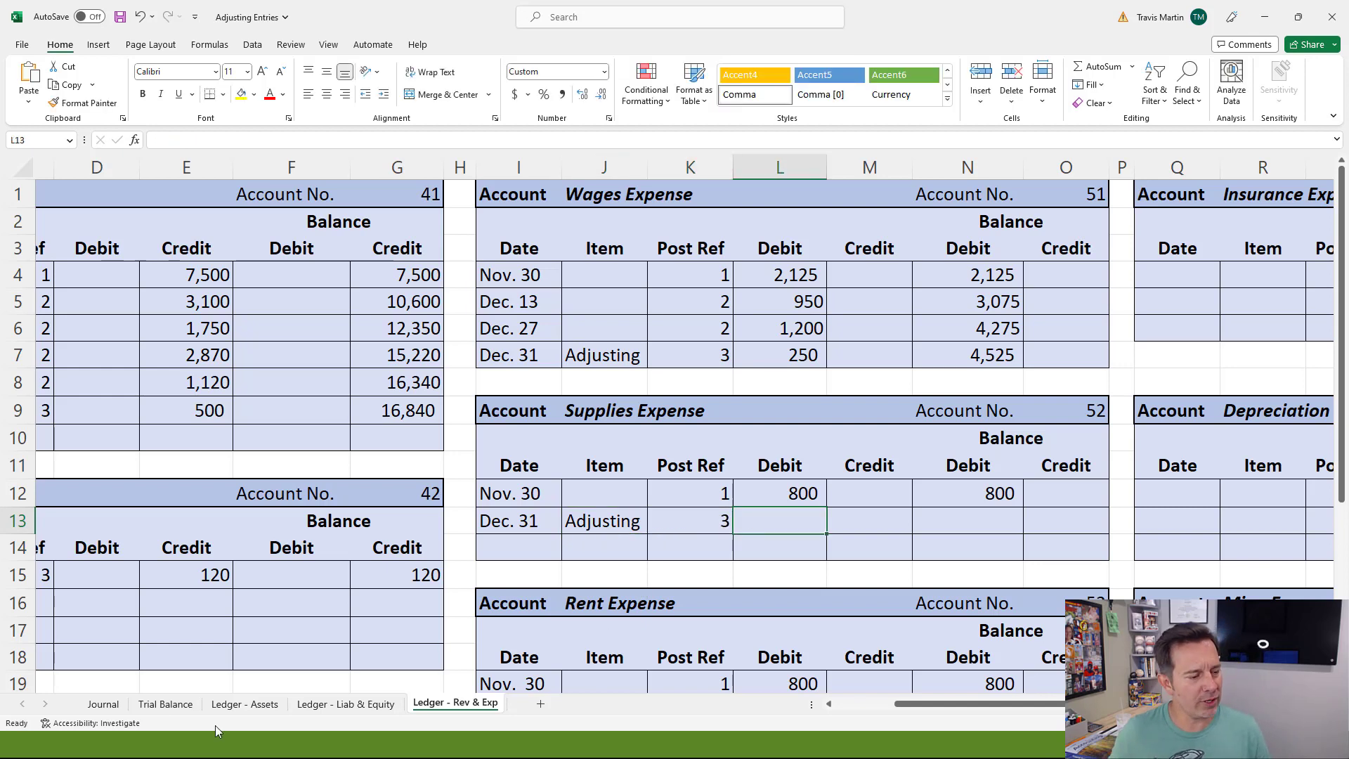
Step: Enter the 1,240 debit and a =N12+L13 balance formula giving 2,040
click(111, 704)
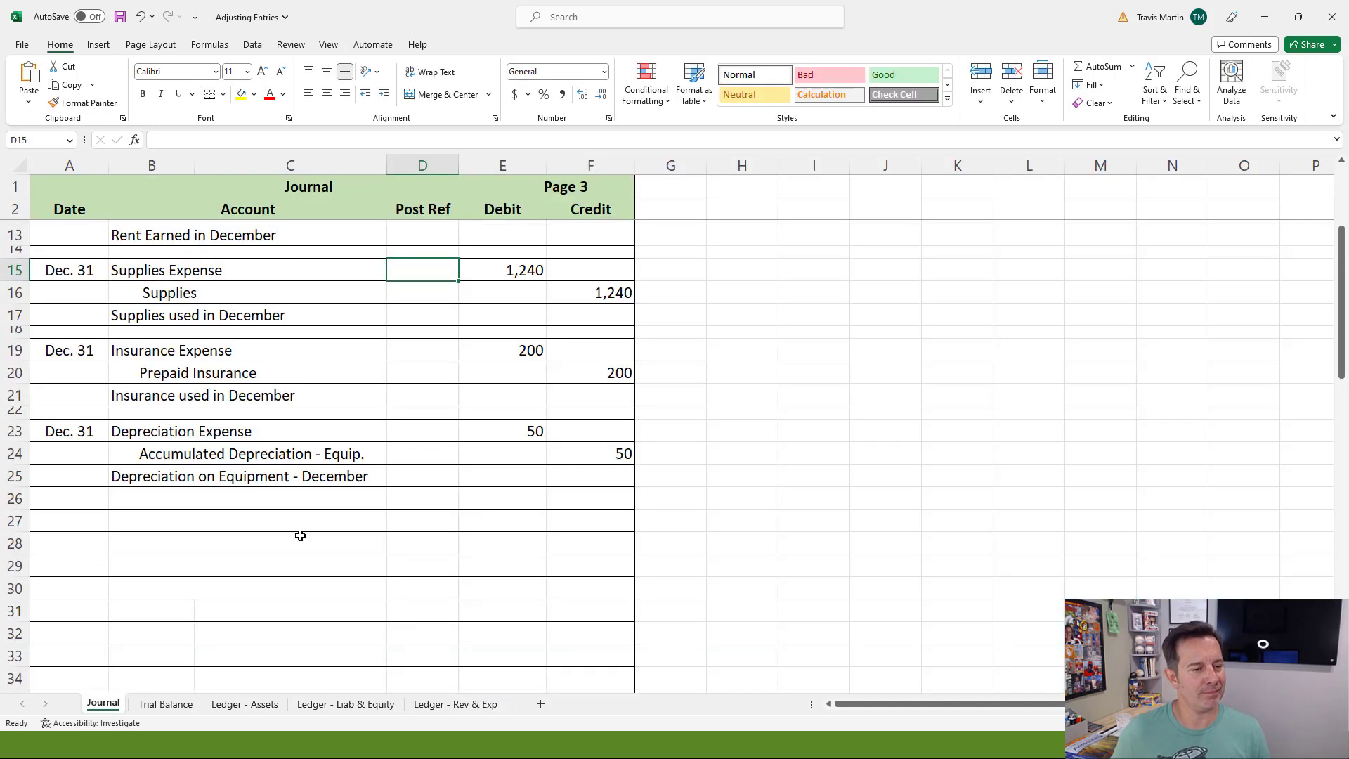
click(483, 704)
text(1,24)
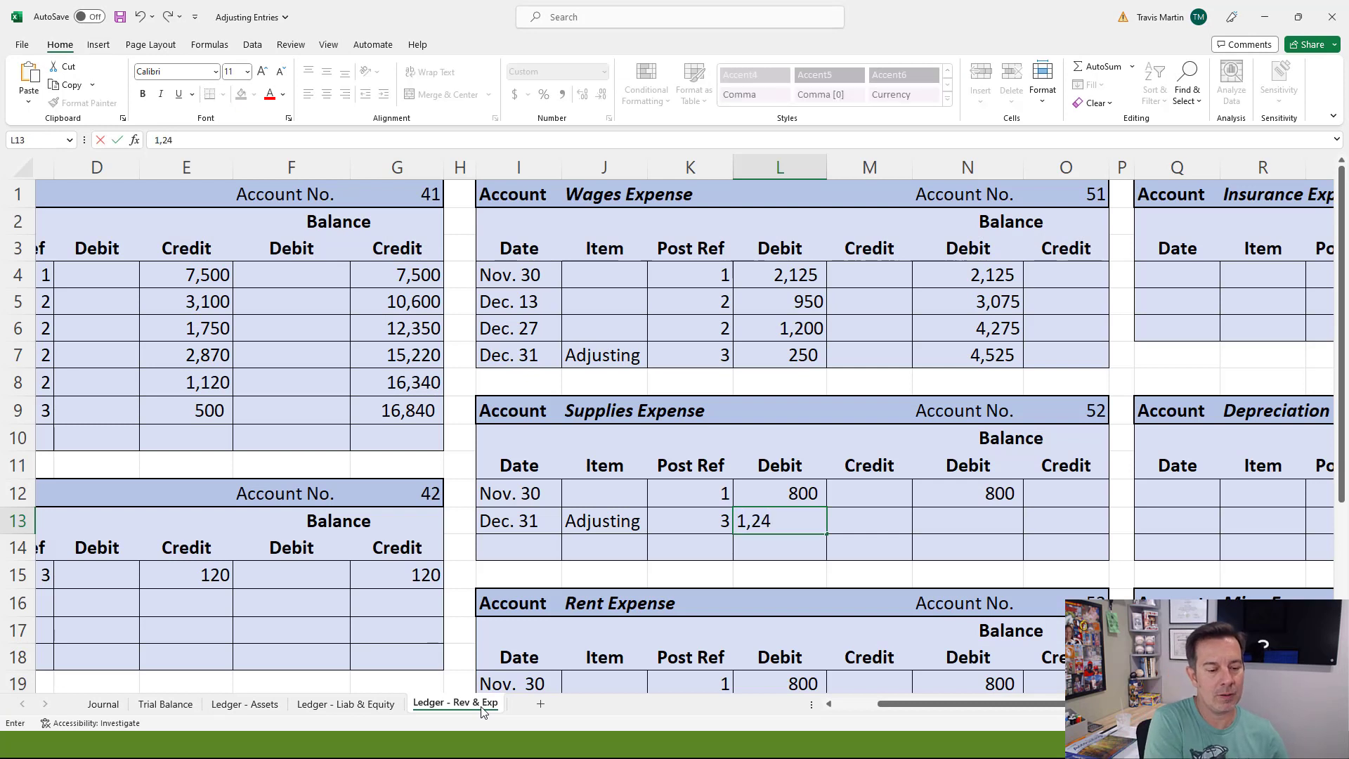
text(0)
key(Tab)
key(Tab)
text(=)
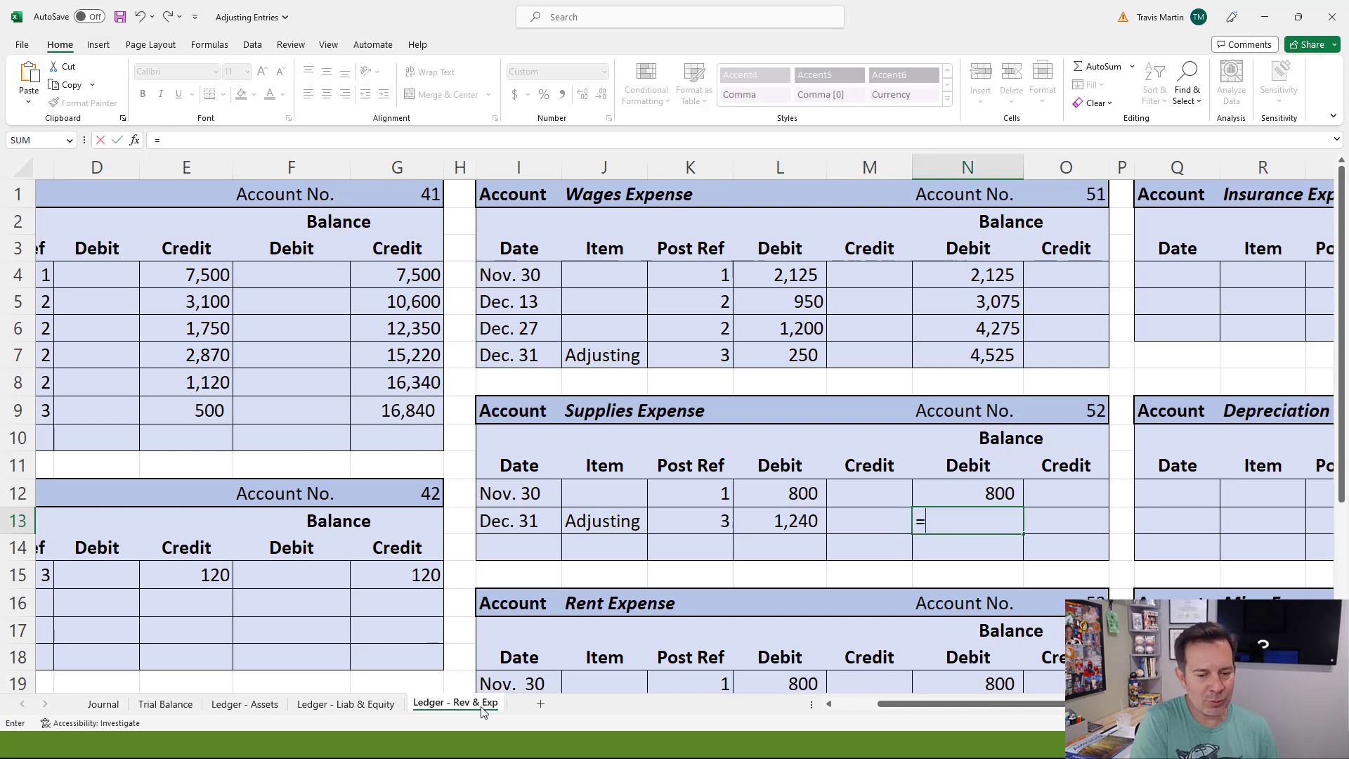
key(Up)
text(+)
key(Left)
key(Left)
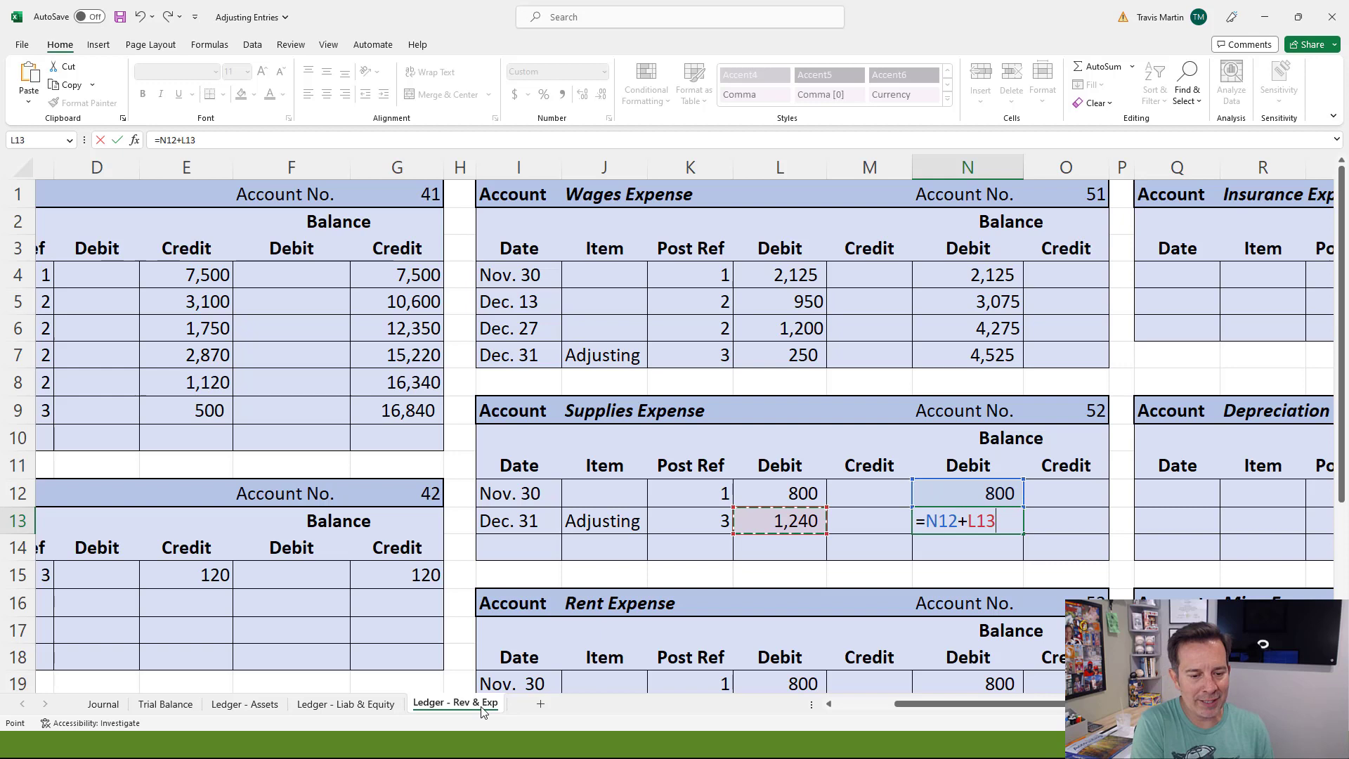
key(Return)
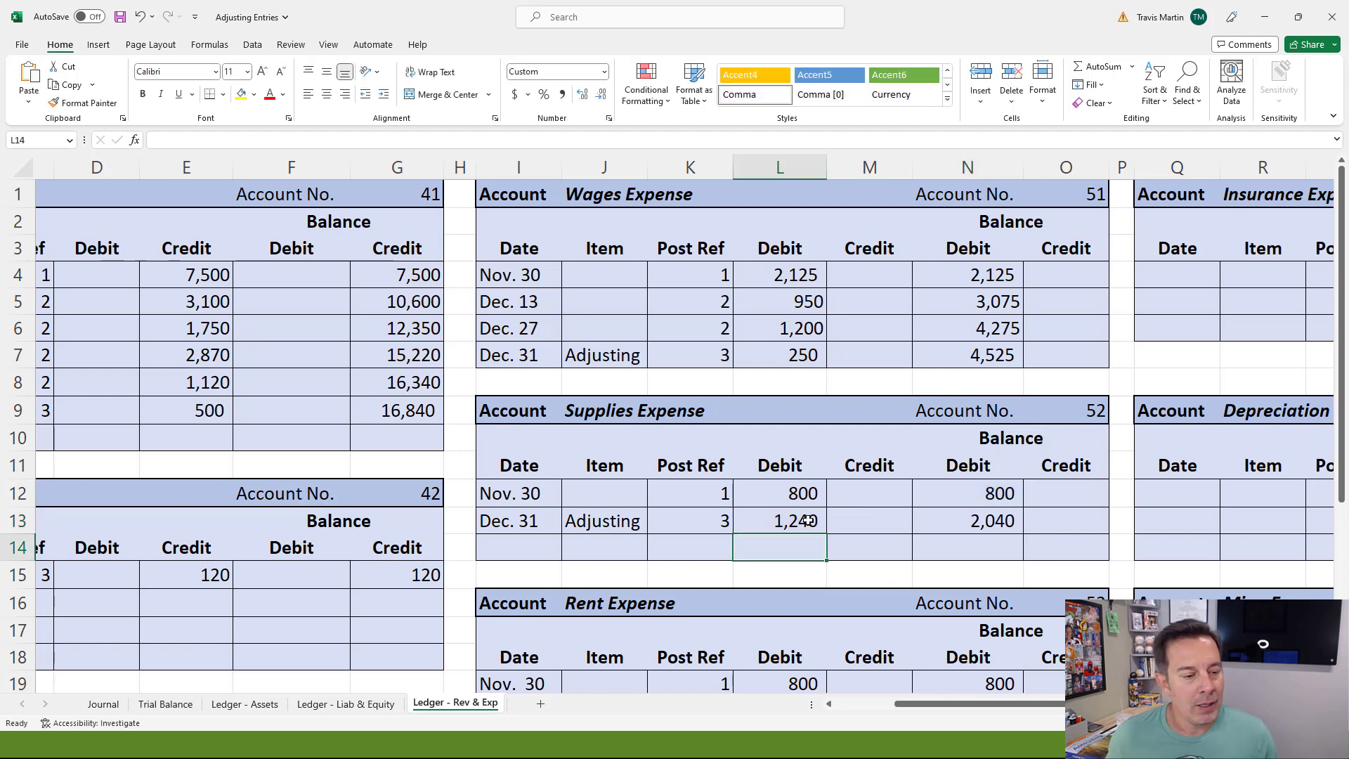
Step: Record post reference 52 on the Journal's Supplies Expense line
click(104, 704)
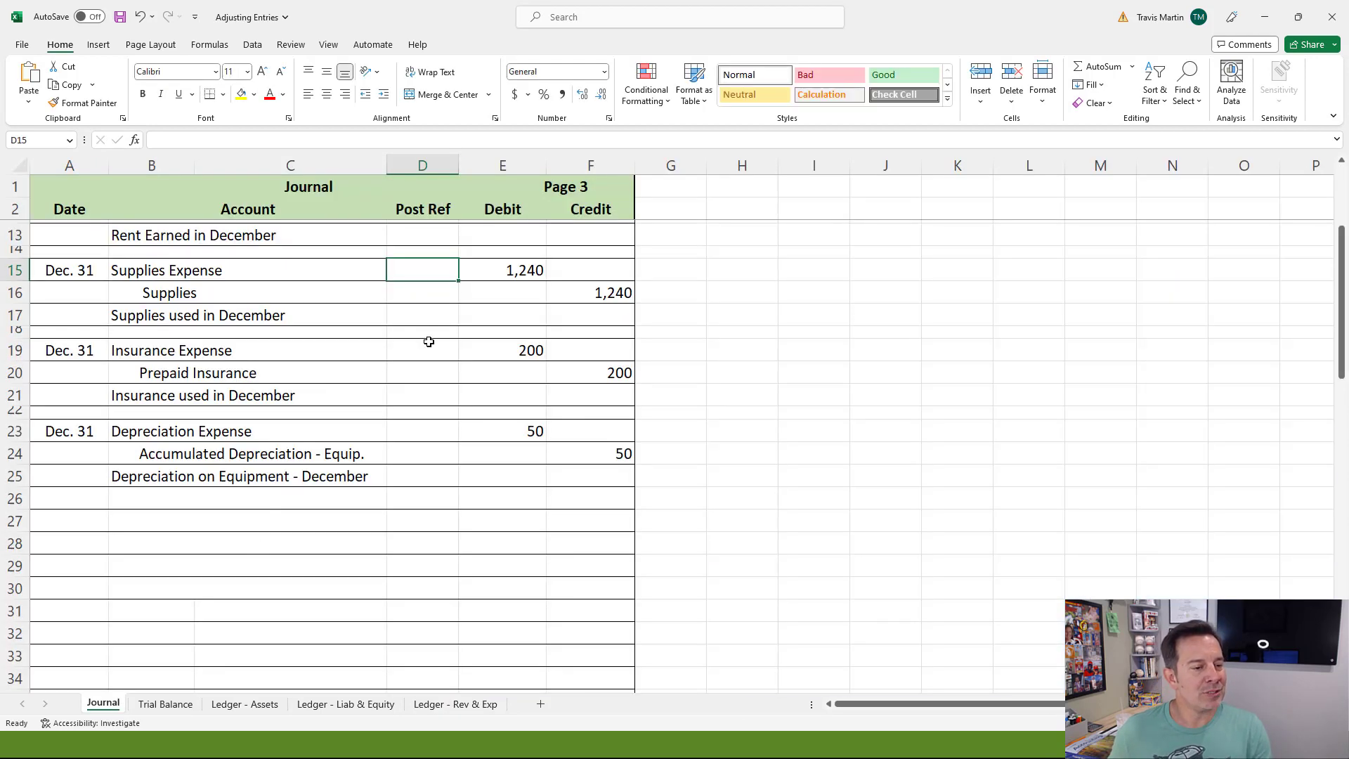
text(52)
click(437, 286)
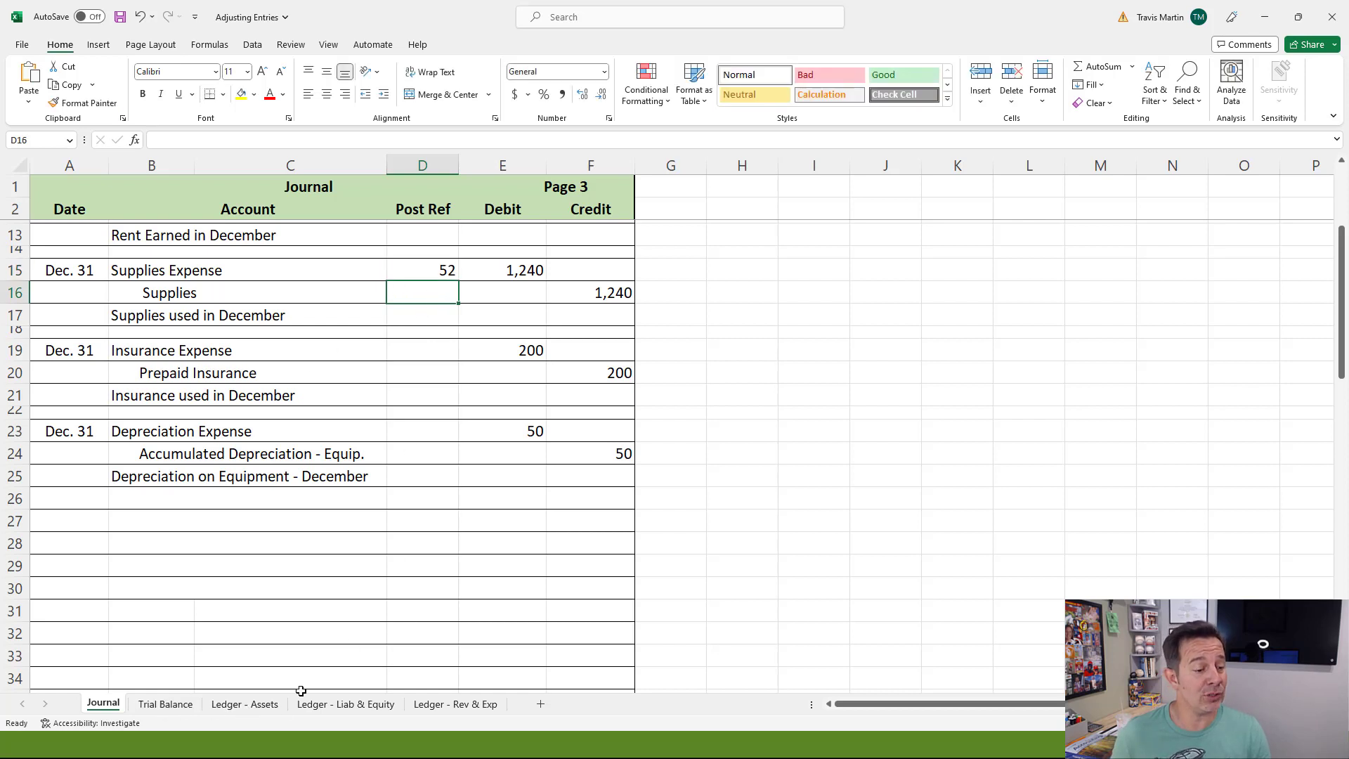
Step: Start a Dec. 31 'Adjusting' row with post ref 3 in the Supplies ledger
click(233, 704)
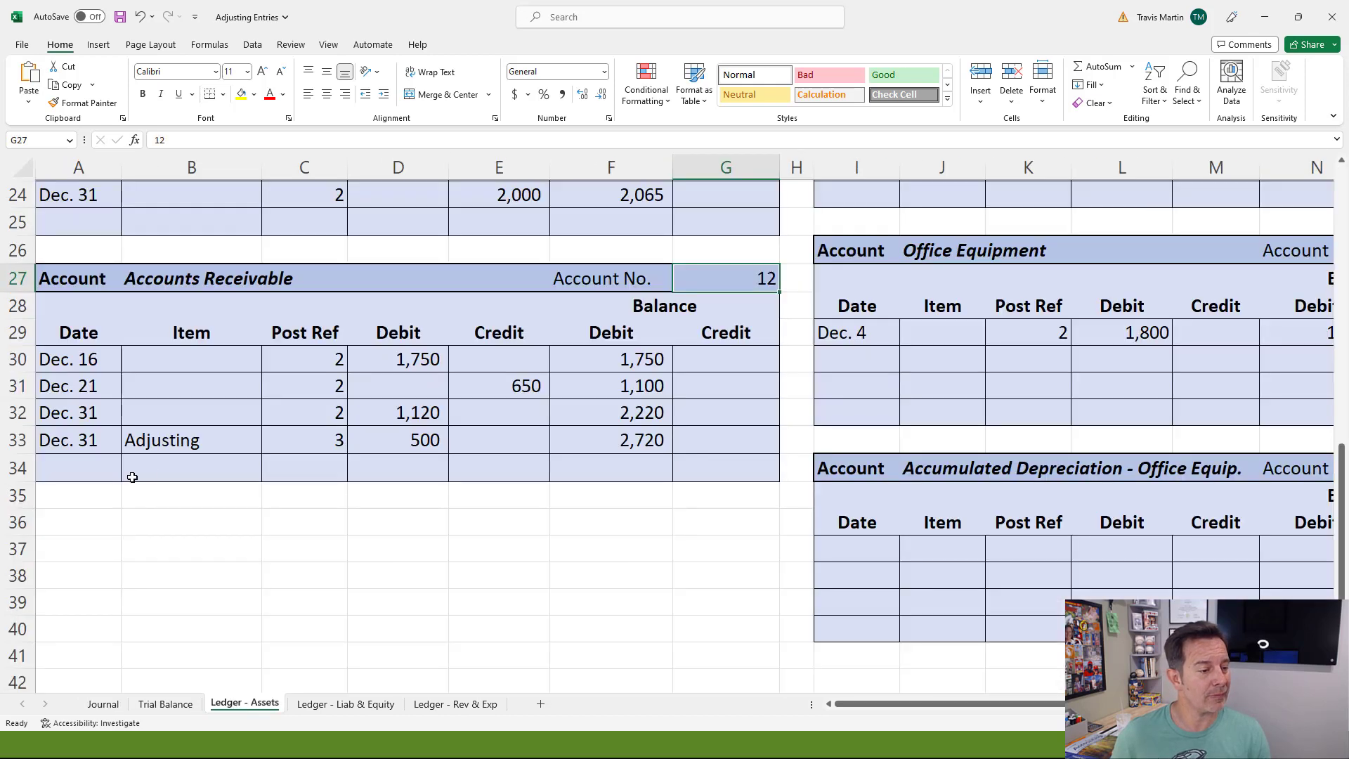
scroll(575, 468, up, 8)
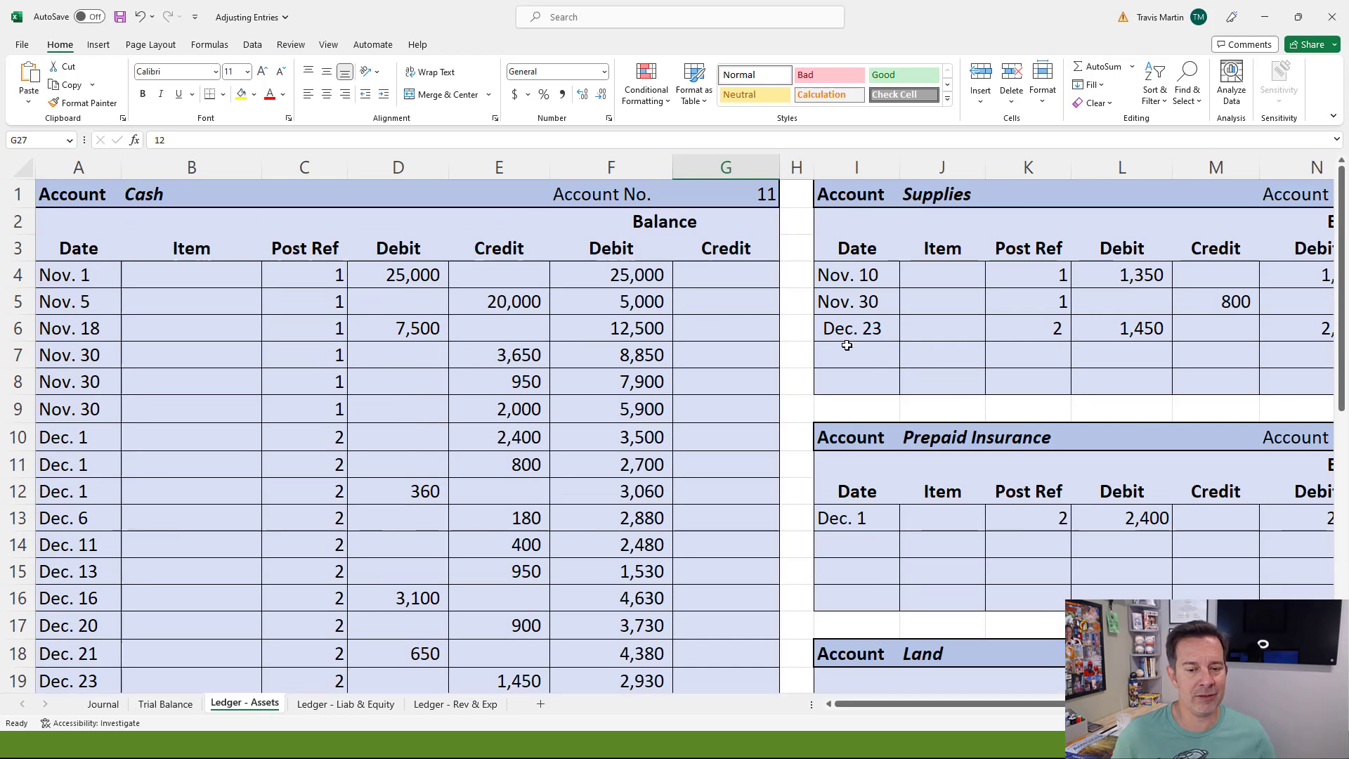
scroll(701, 349, right, 2)
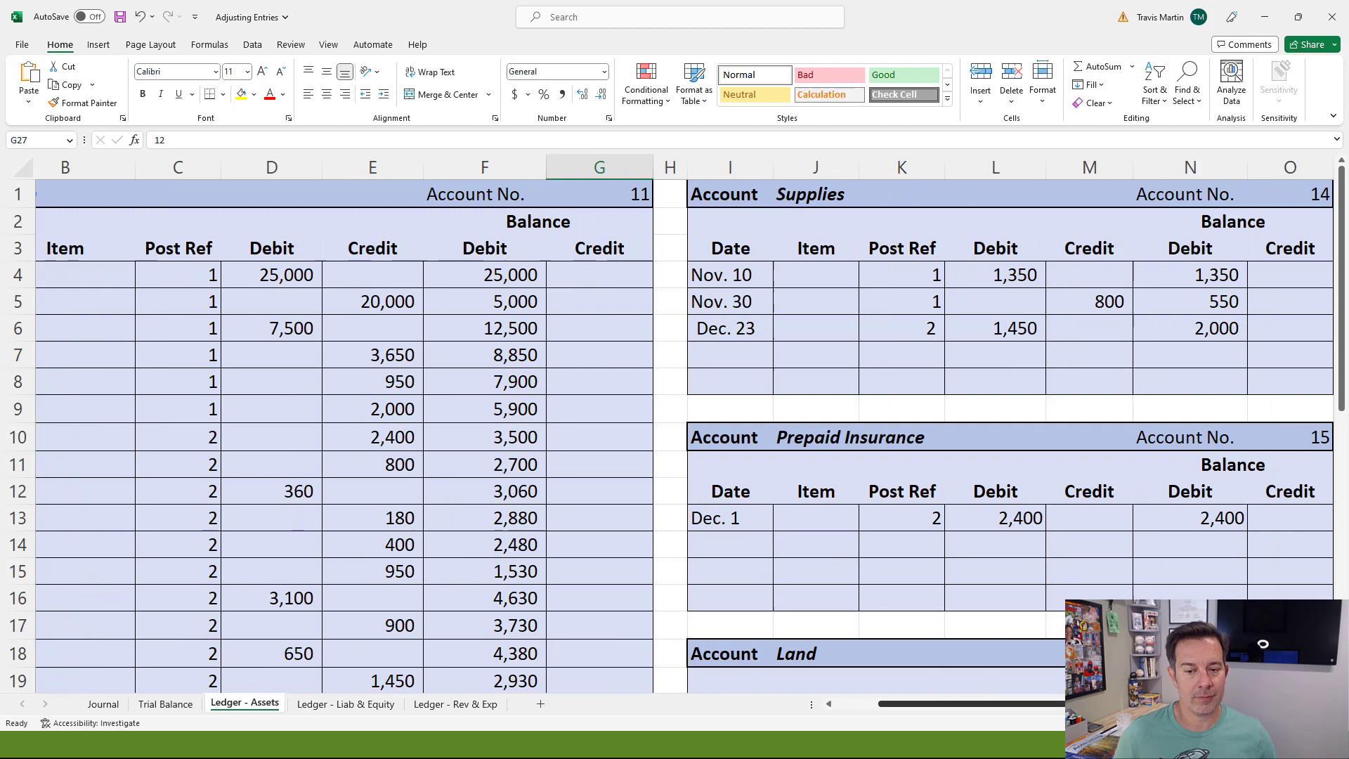
click(702, 349)
text(Dec)
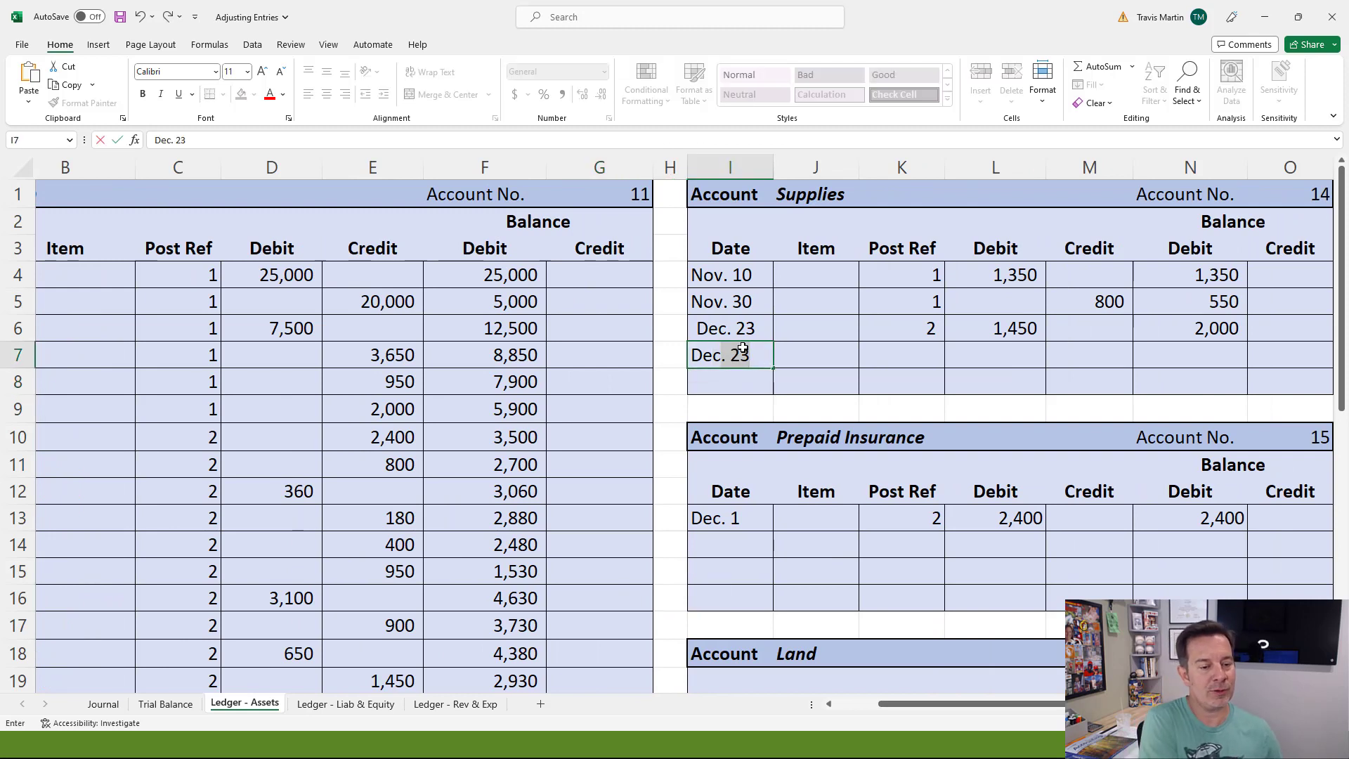
text(. 31)
key(Tab)
text(S)
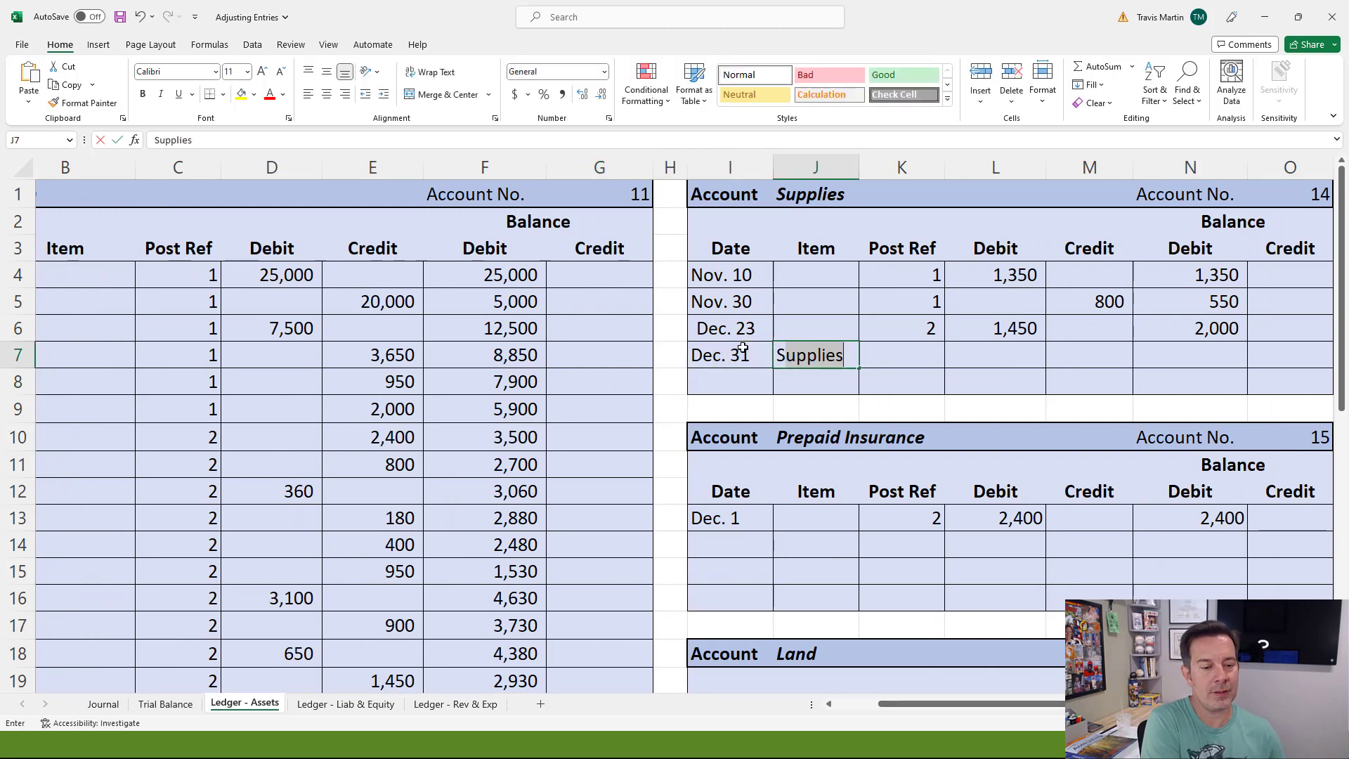
key(Delete)
key(BackSpace)
text(Adjusting)
key(Tab)
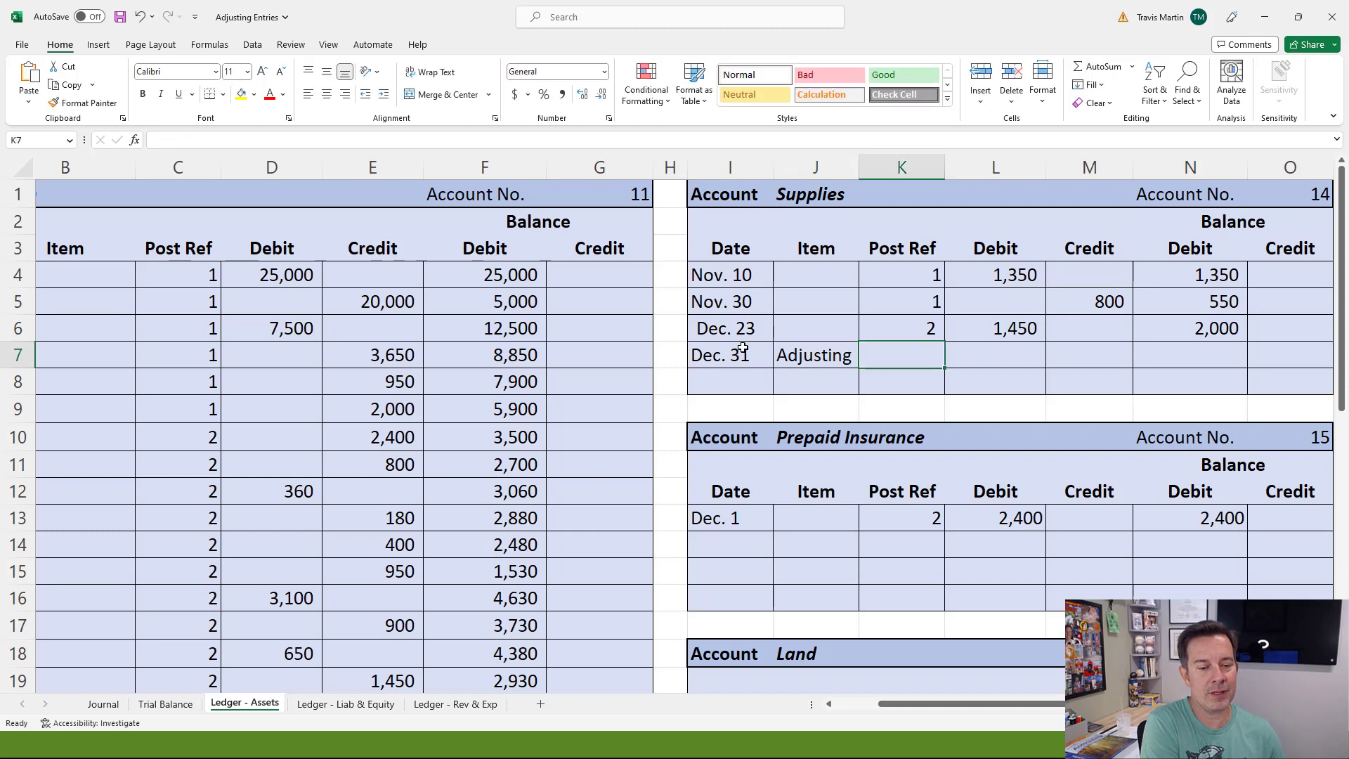
text(3)
key(Tab)
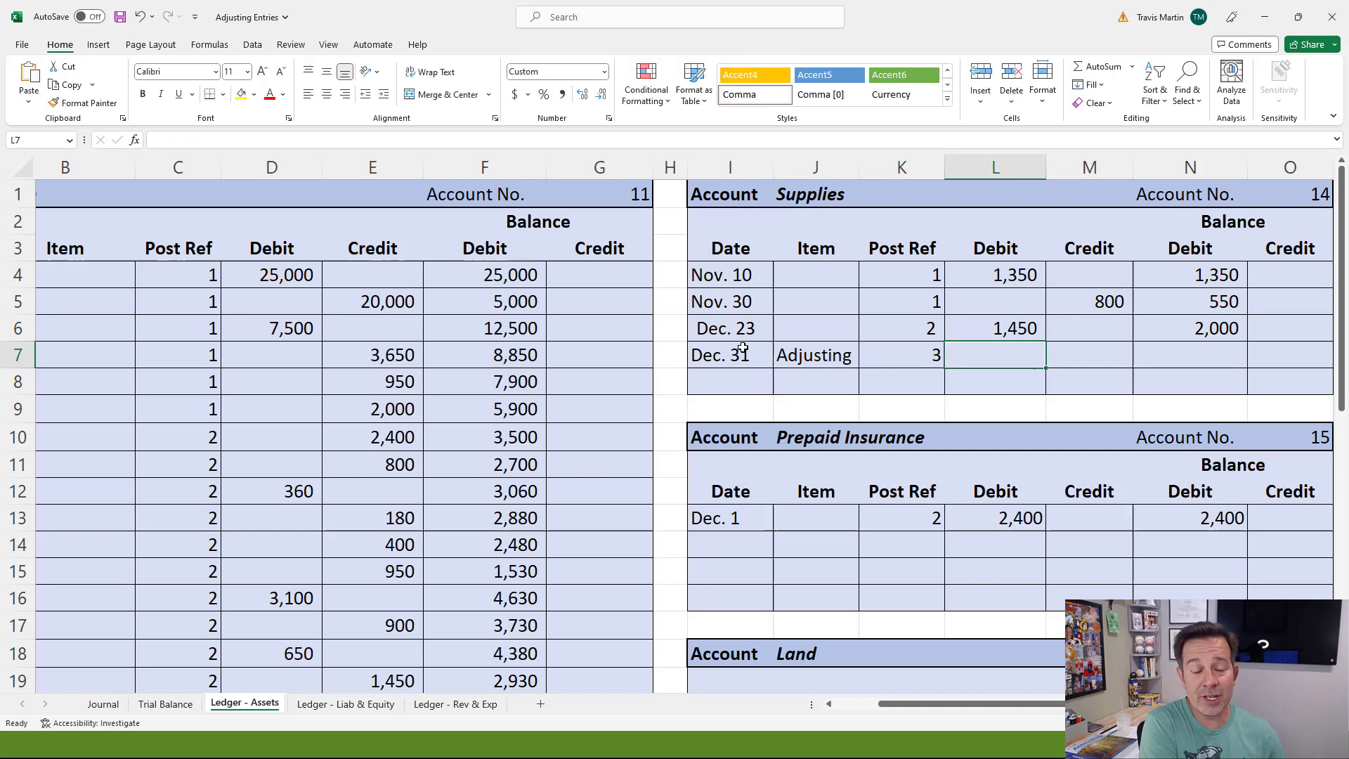
key(Tab)
Step: Enter the 1,240 credit and a =N6-M7 balance formula showing 760
text(11,)
text(240)
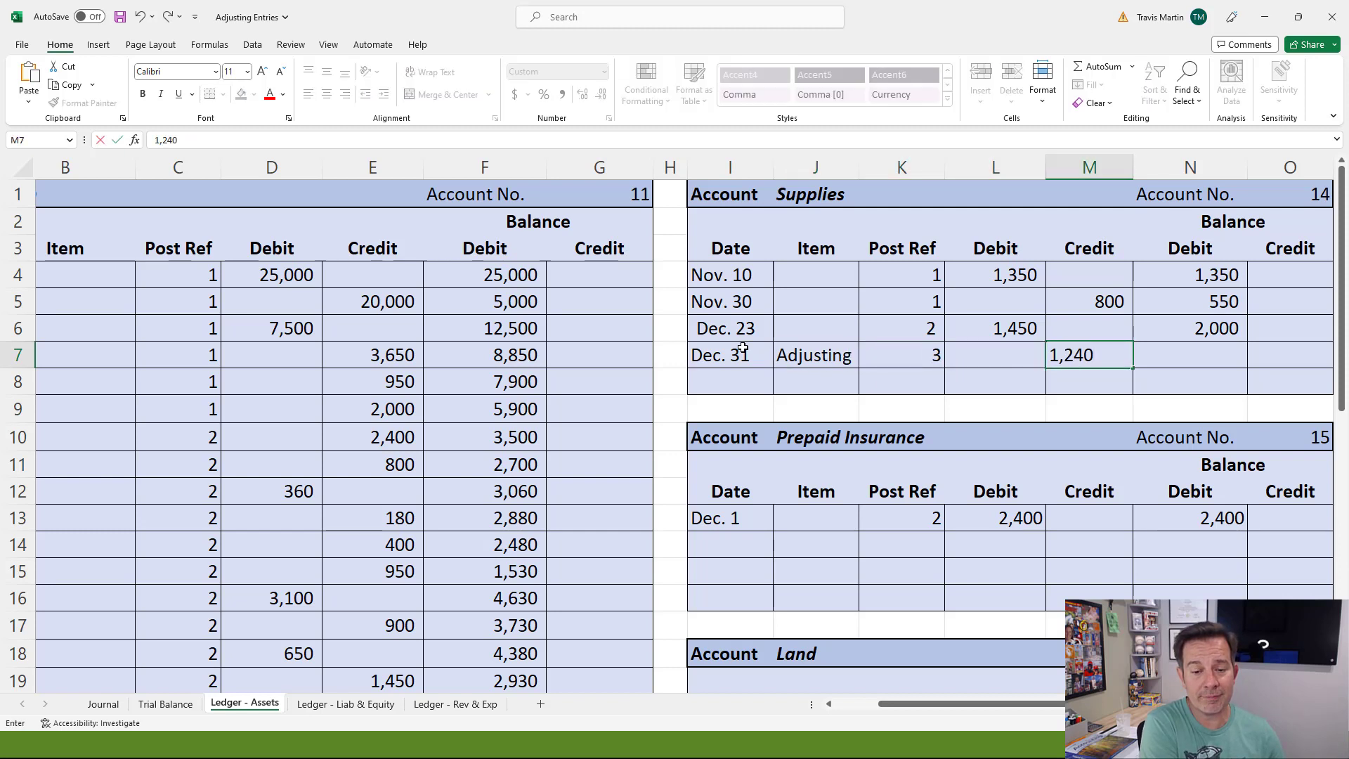
key(Tab)
text(=)
key(Up)
text(-)
key(Left)
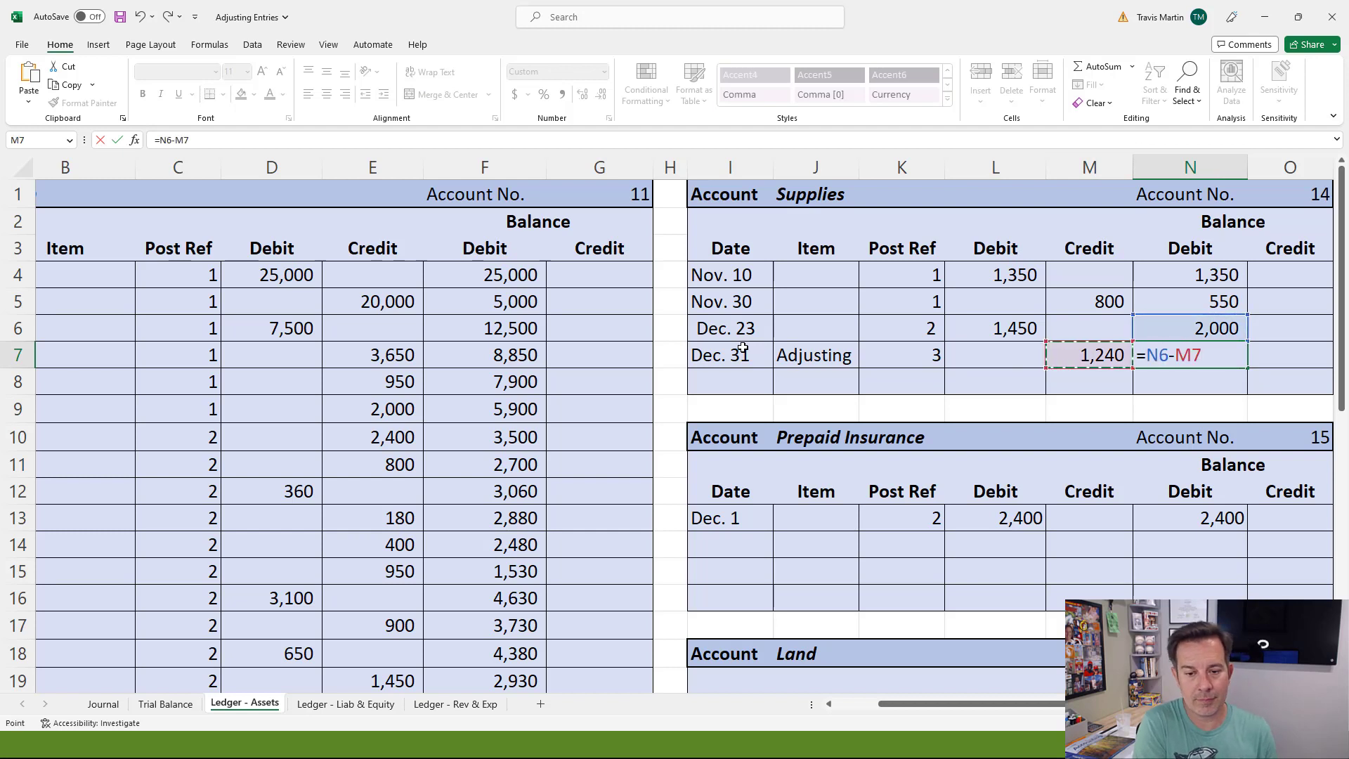
key(Return)
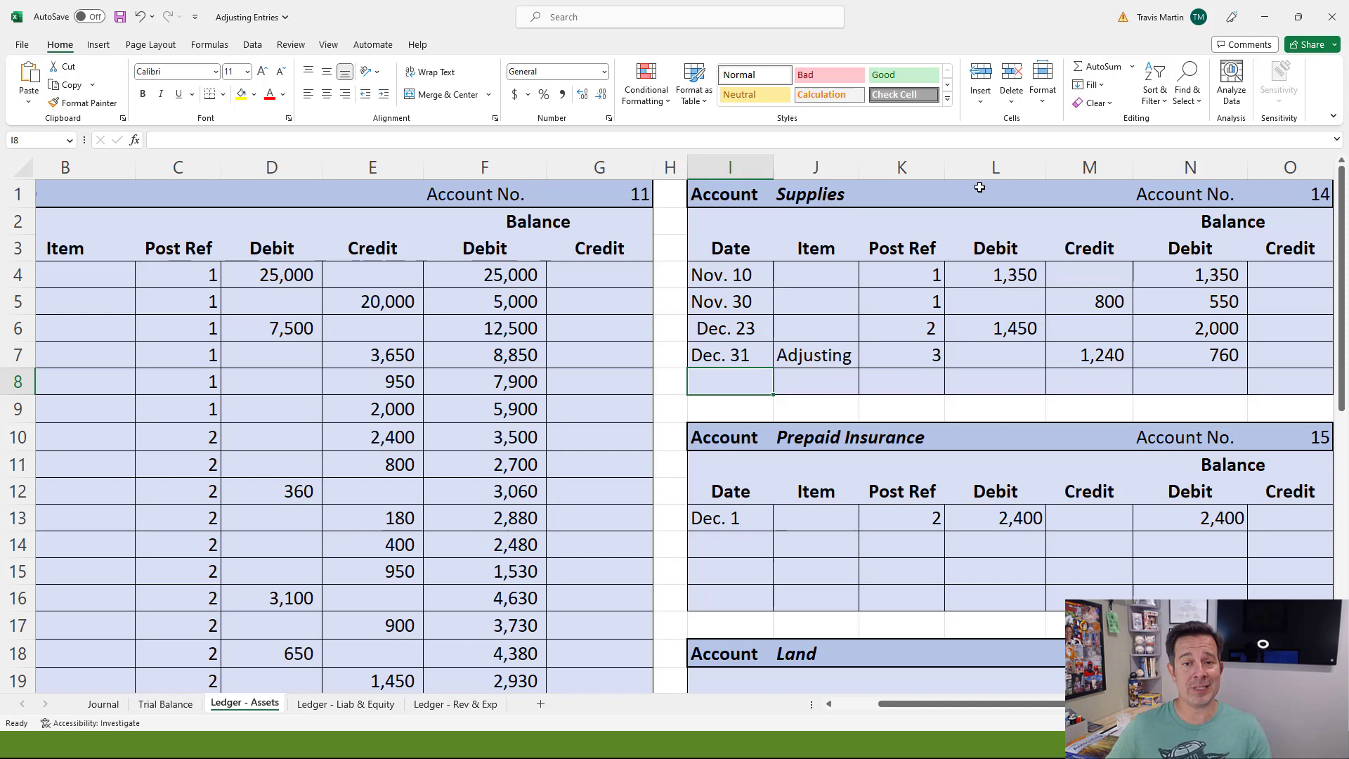
Step: Record account number 14 as post reference on the Journal's Supplies line
click(113, 703)
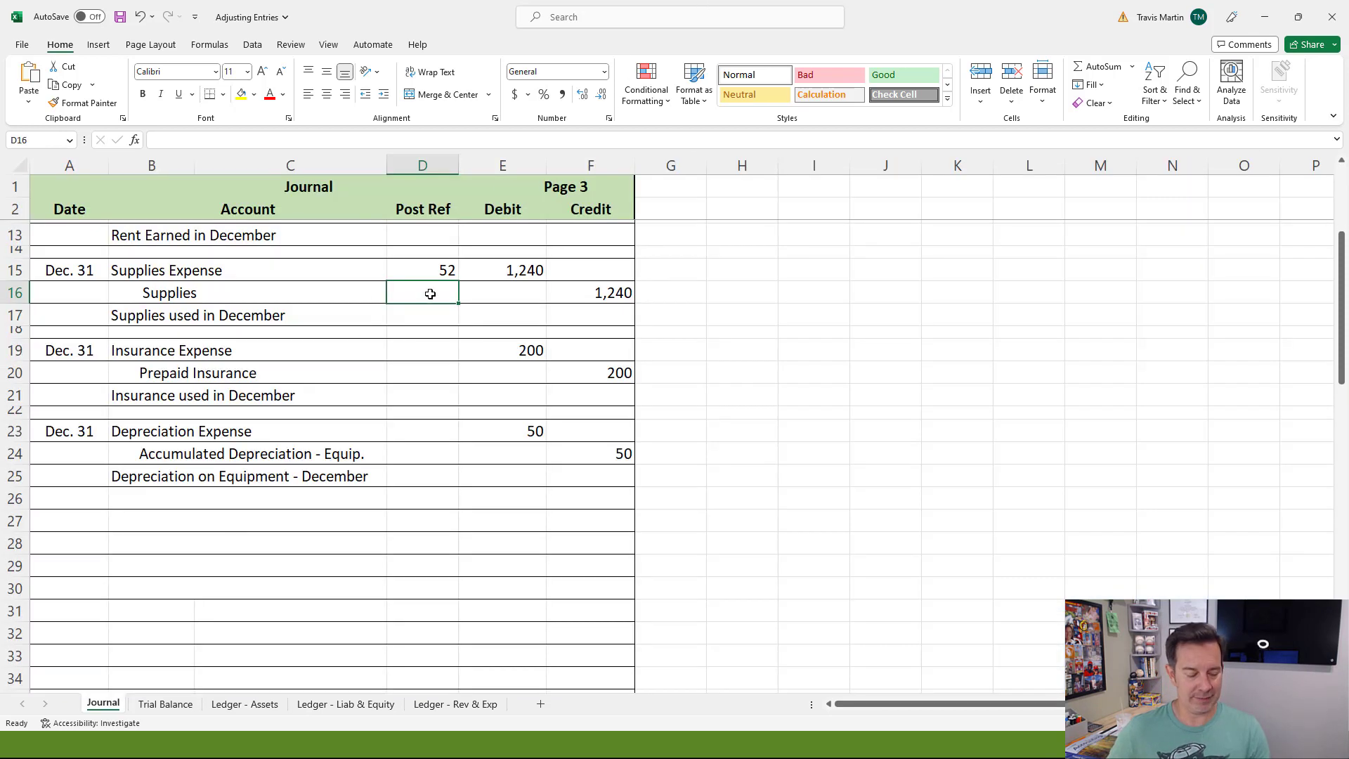
text(143)
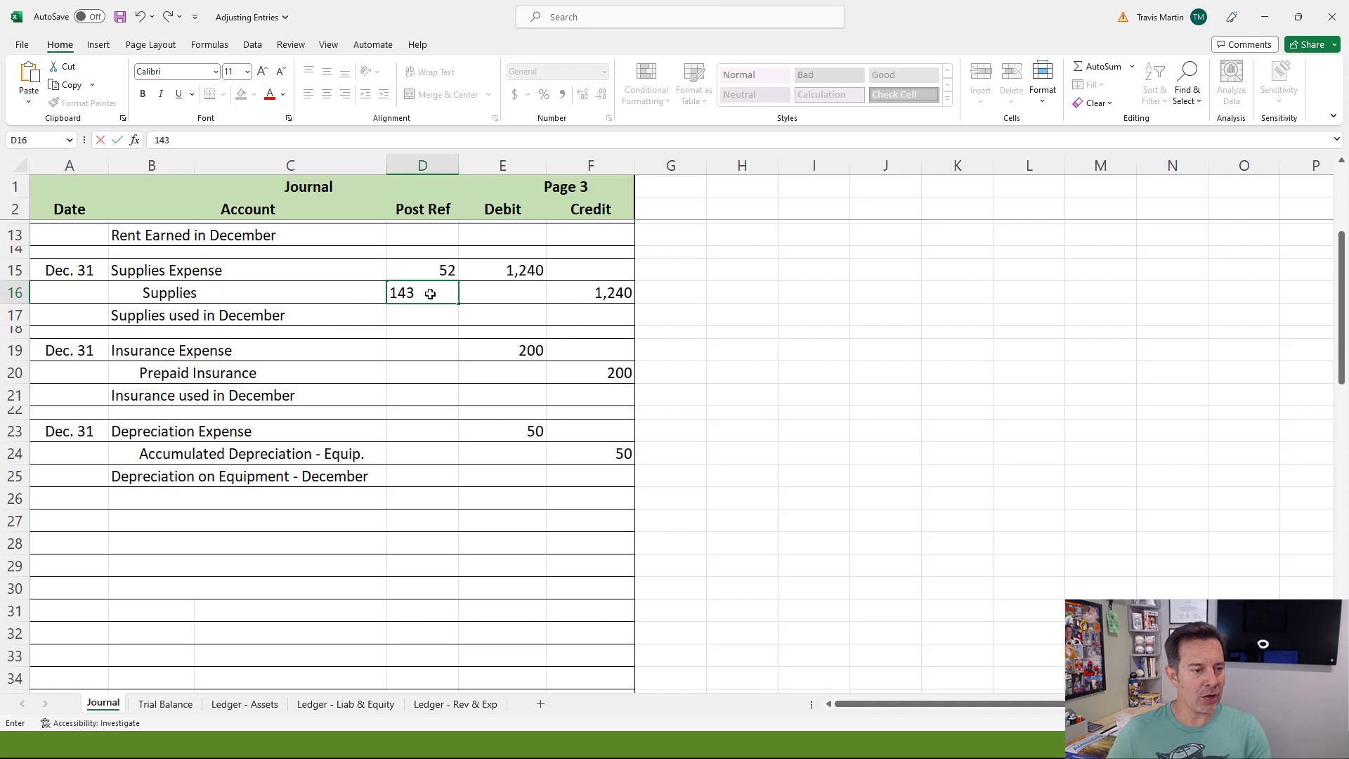
key(Return)
key(Return)
key(Return)
scroll(465, 419, down, 2)
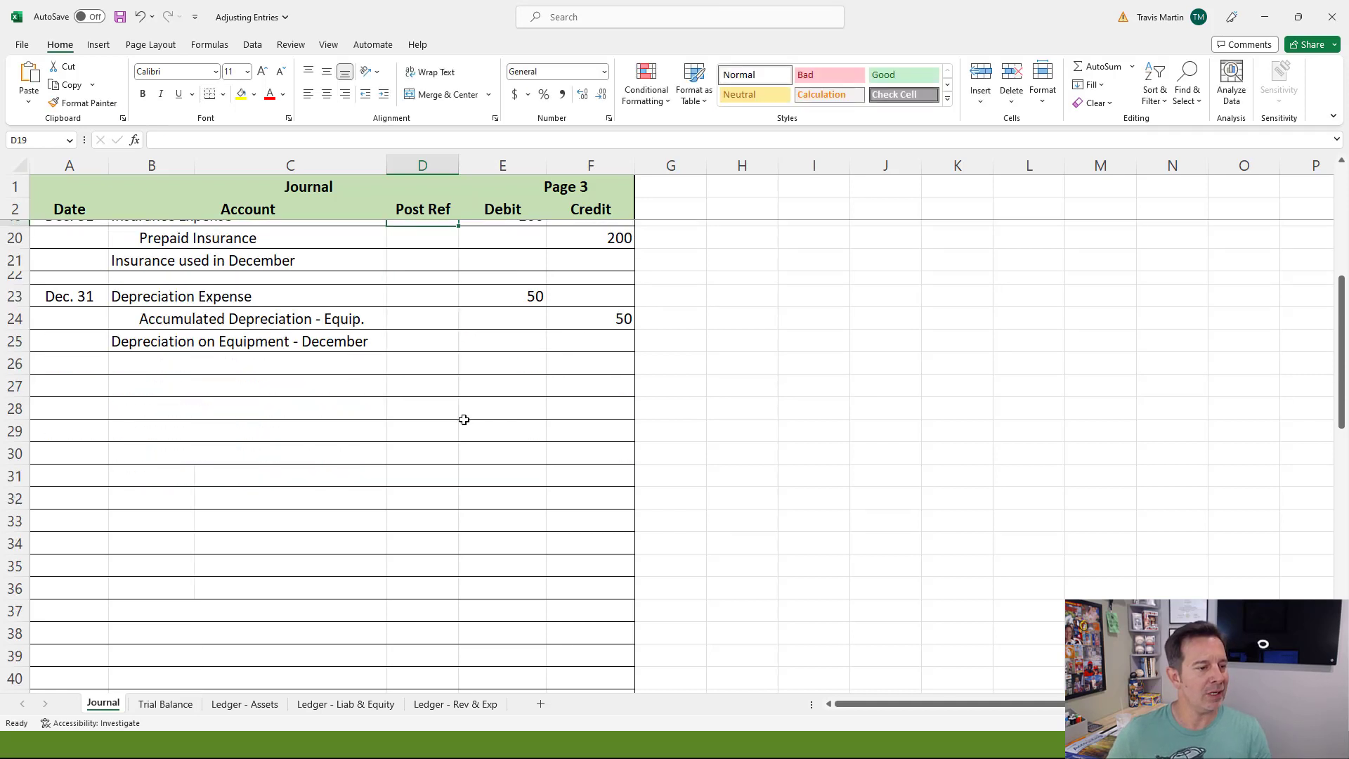
scroll(465, 419, up, 1)
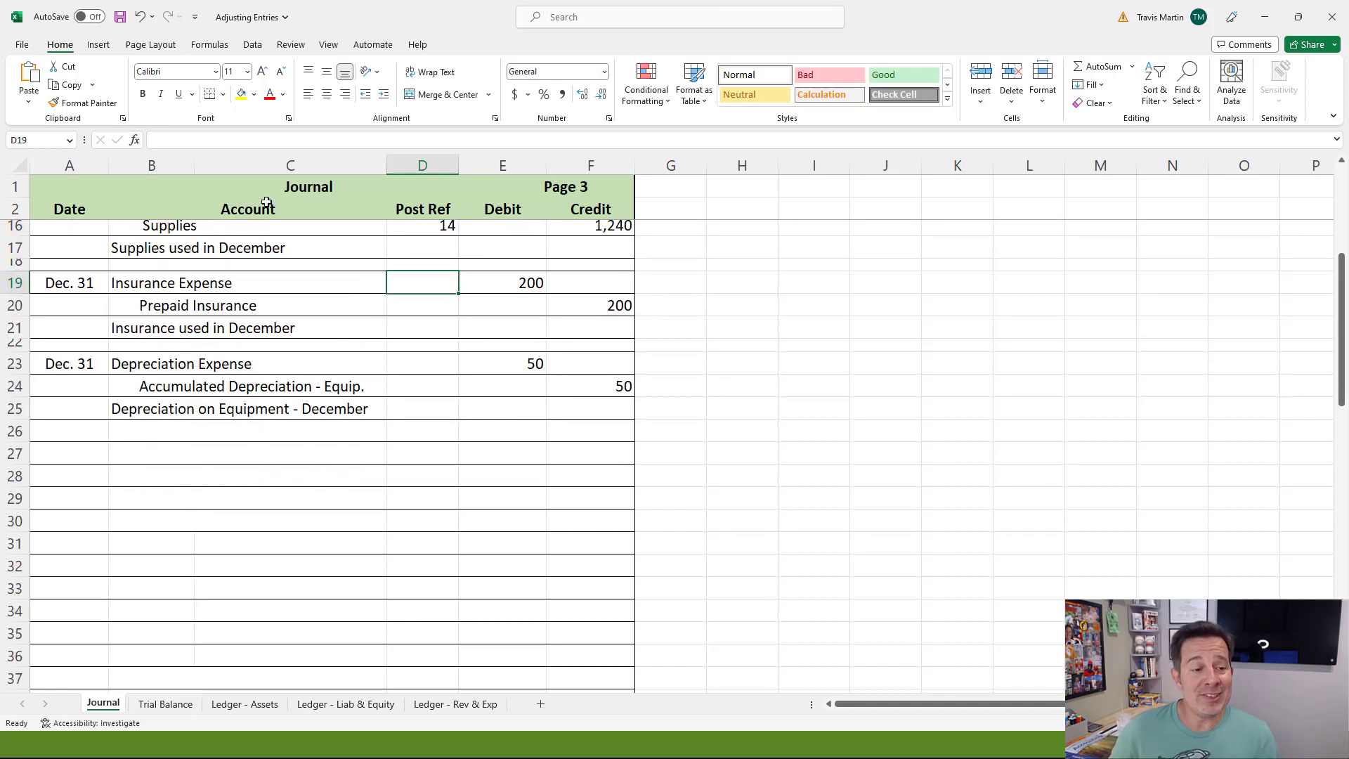
Step: Start a Dec. 31 'Adjusting' row with post ref 3 in the Insurance Expense ledger
click(172, 279)
click(496, 272)
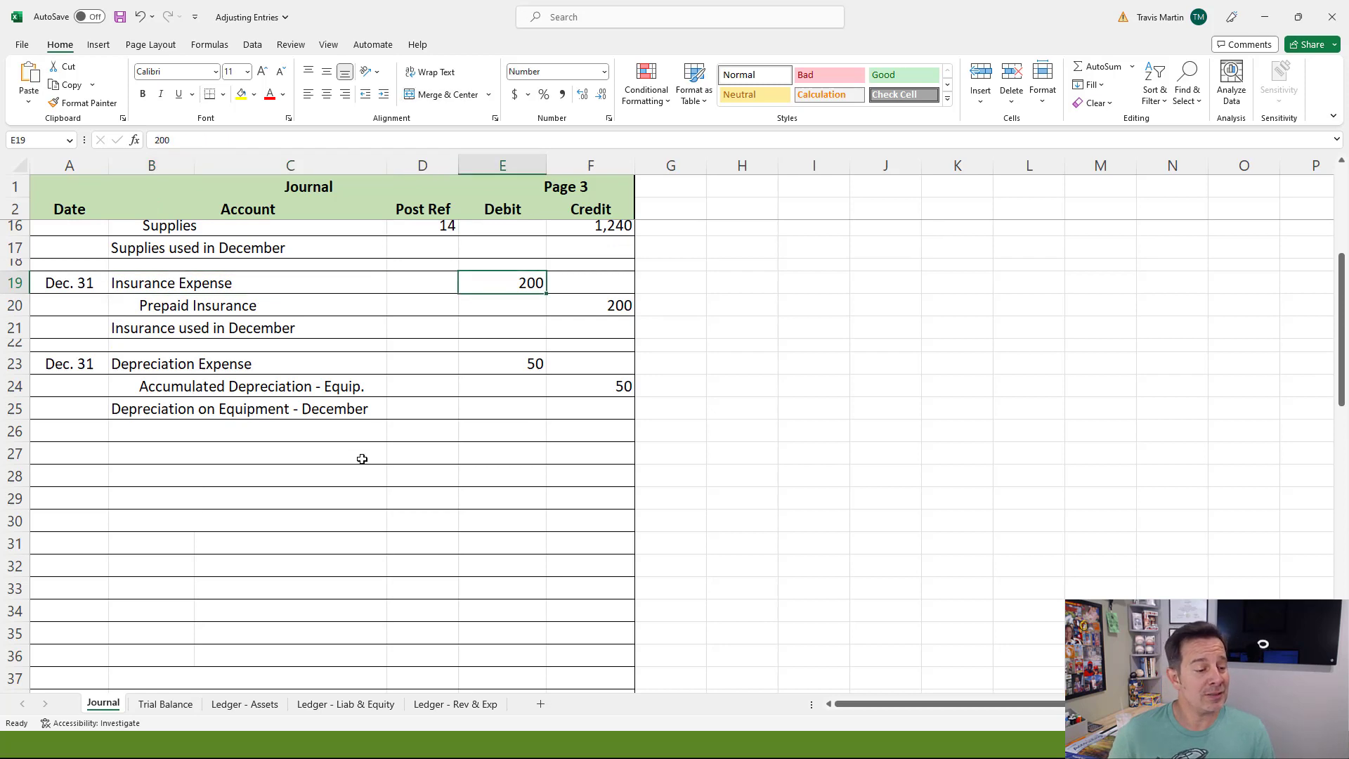
click(455, 703)
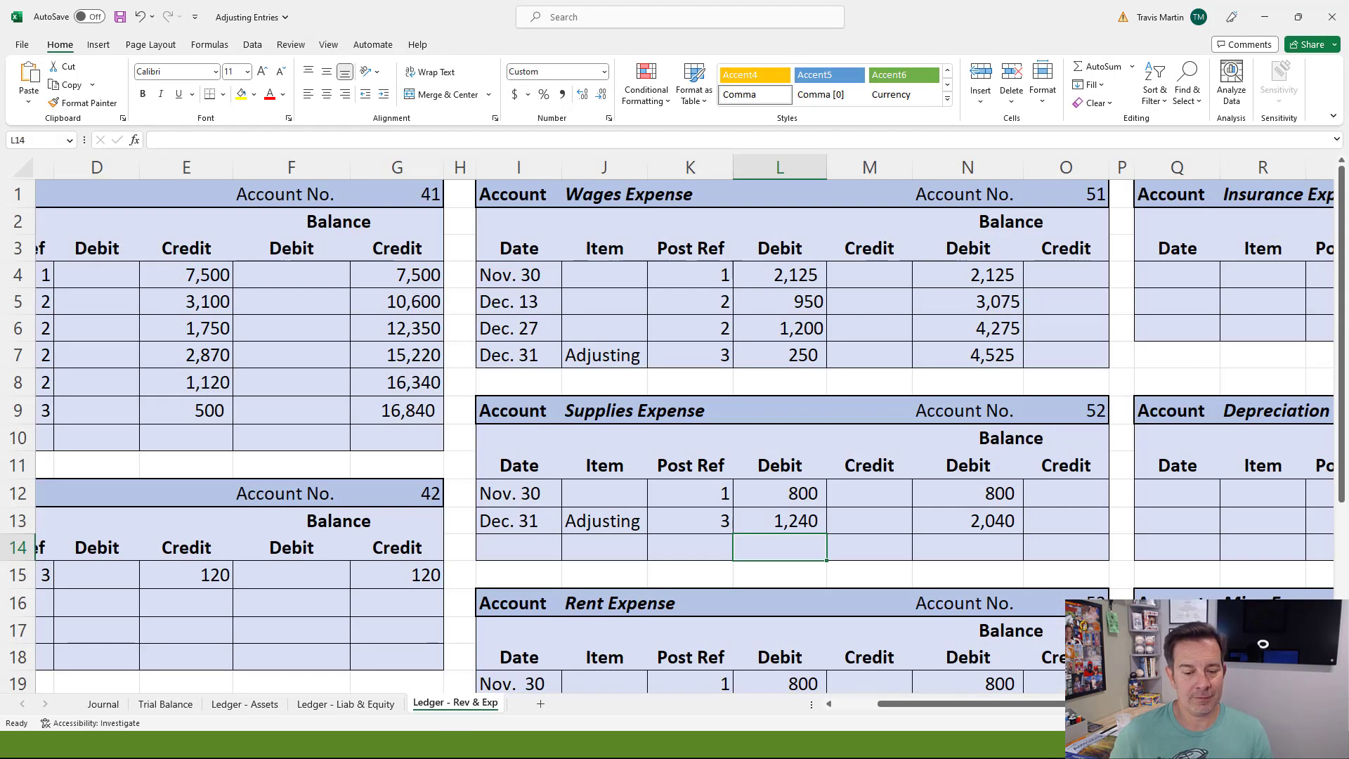
scroll(685, 421, right, 4)
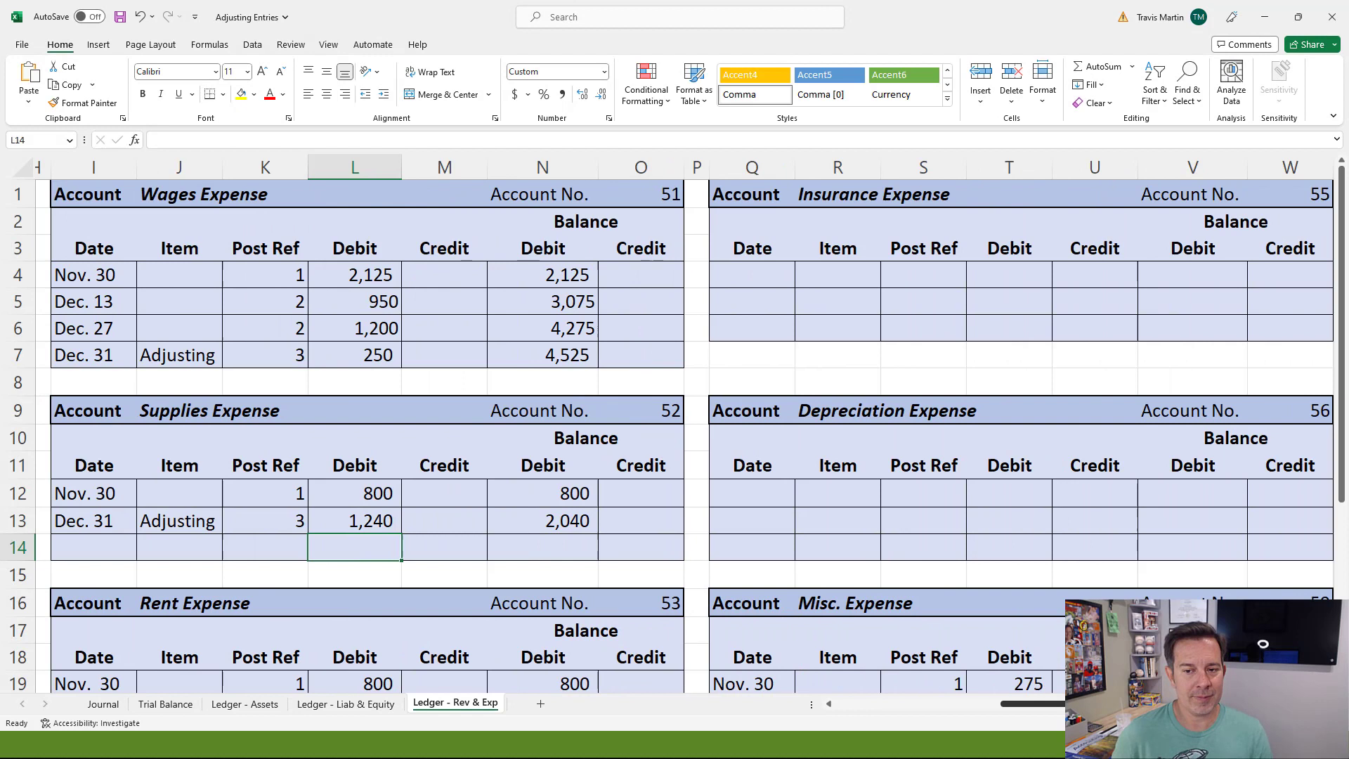
click(753, 276)
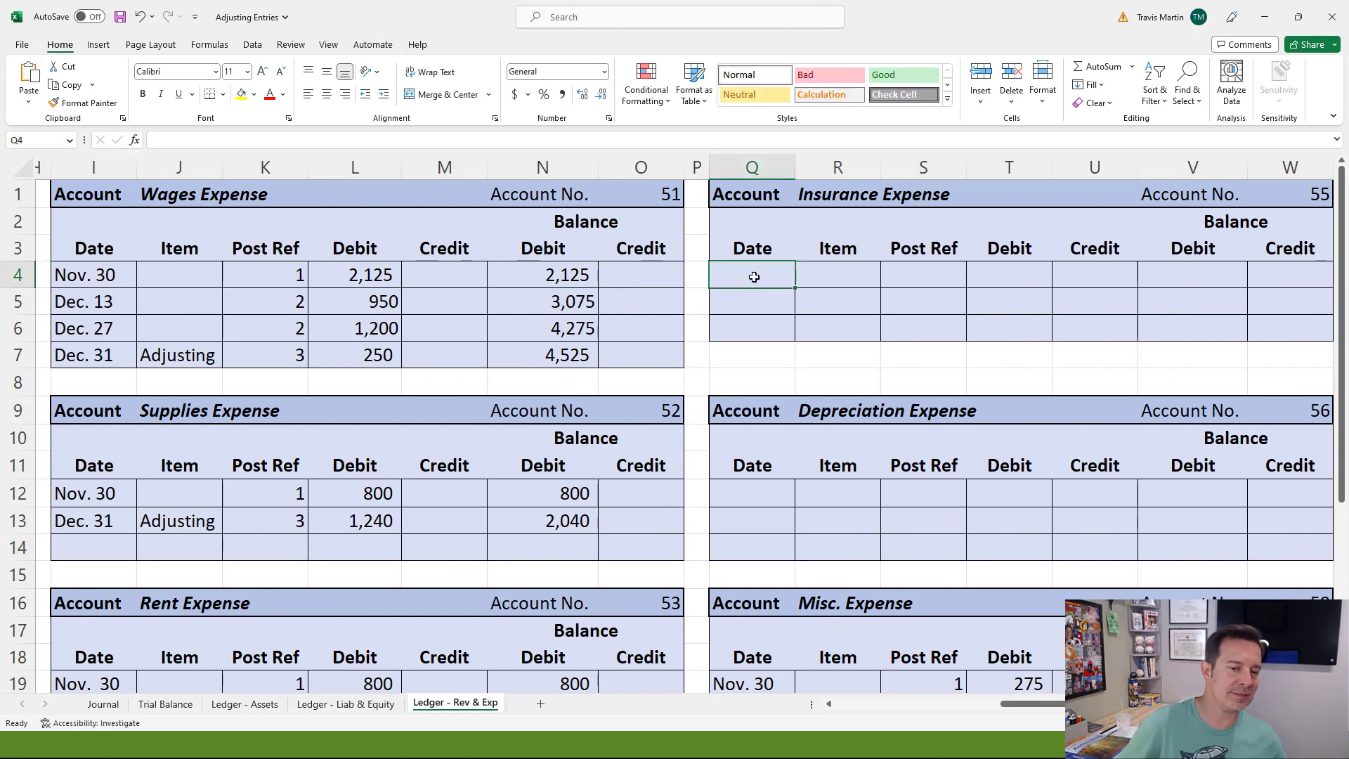
text(Dec. 31)
key(Tab)
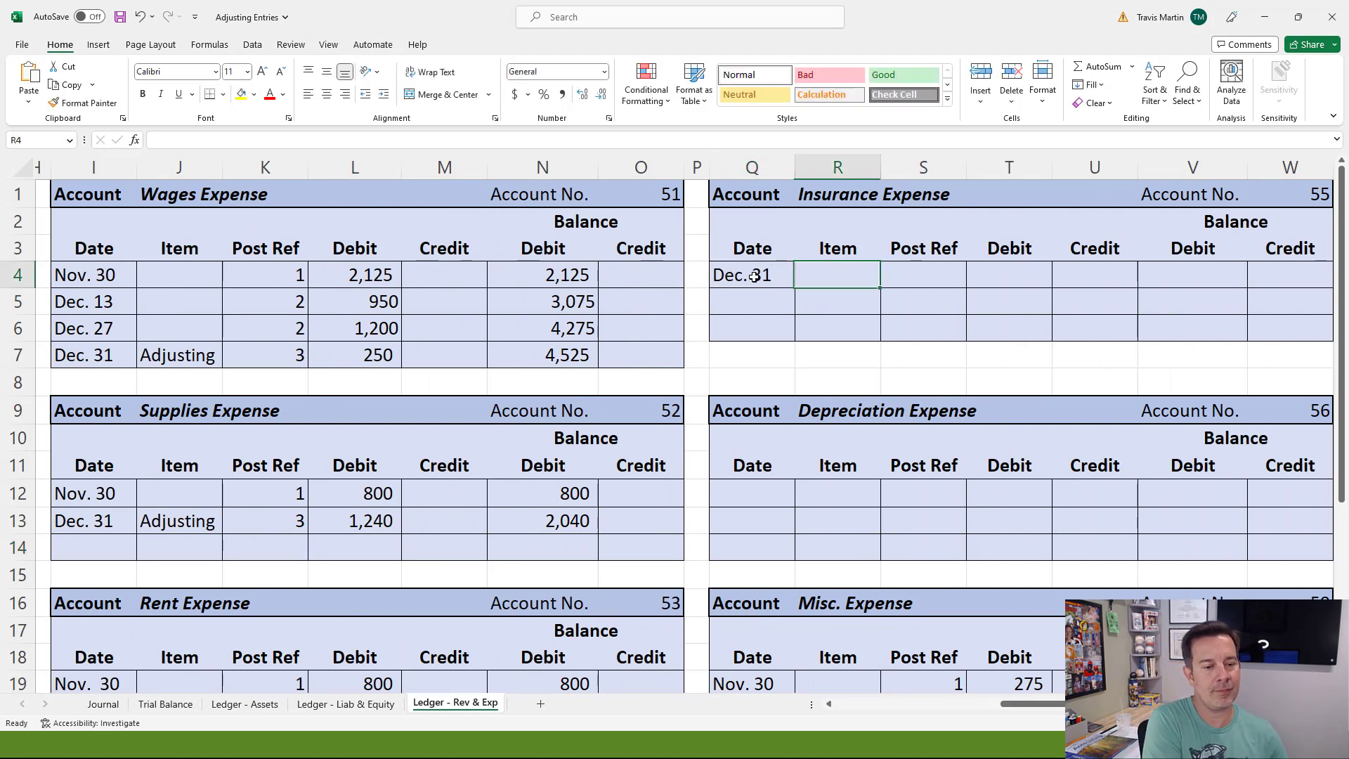
text(Adjusting)
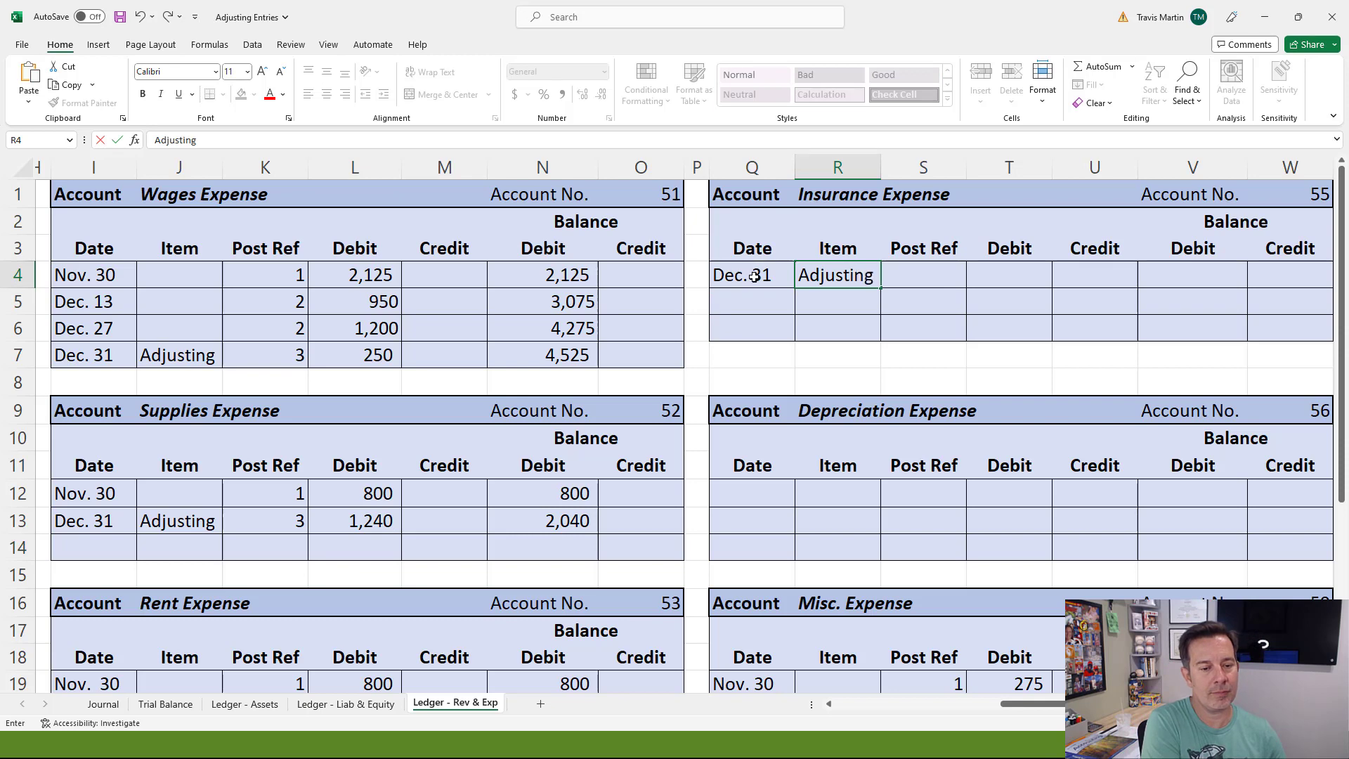
key(Tab)
text(3)
key(Tab)
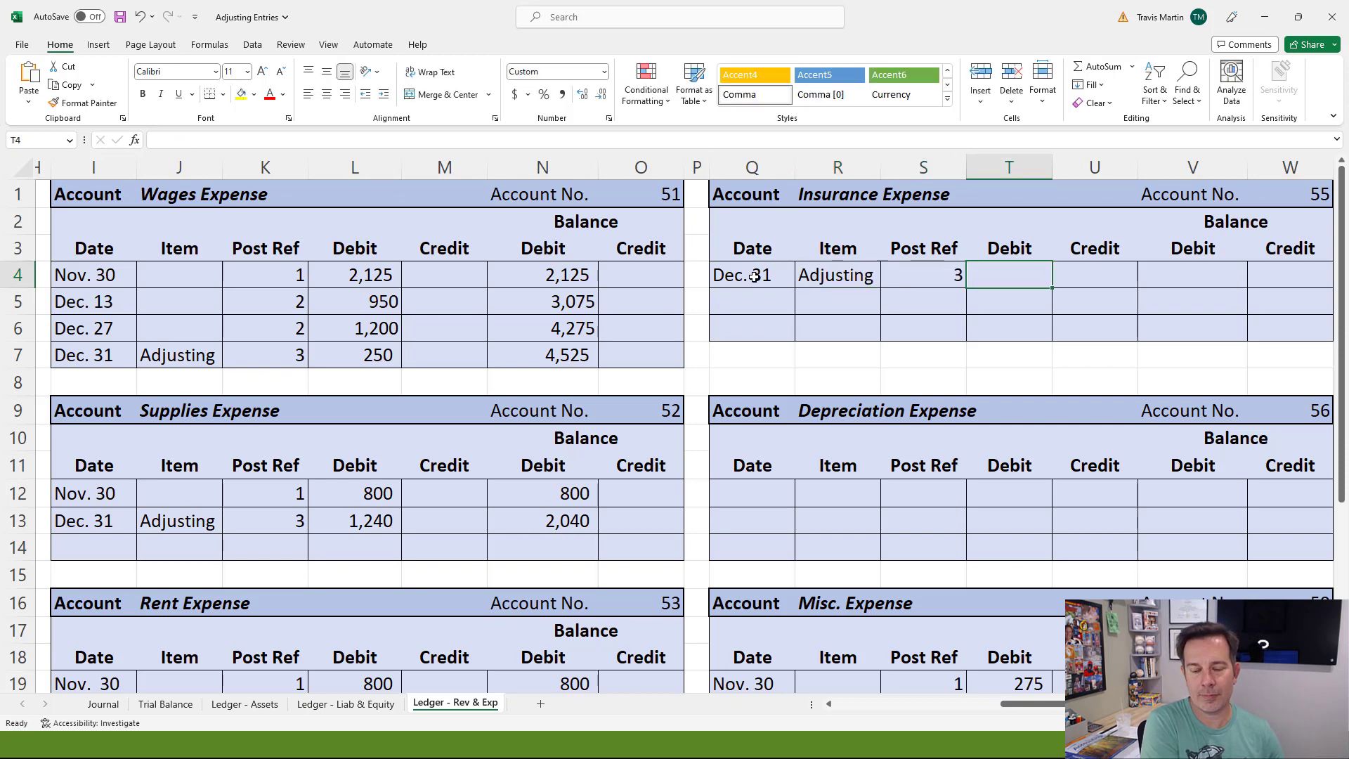
Step: Enter the 200 debit and 200 balance in the Insurance Expense row
click(104, 704)
click(466, 704)
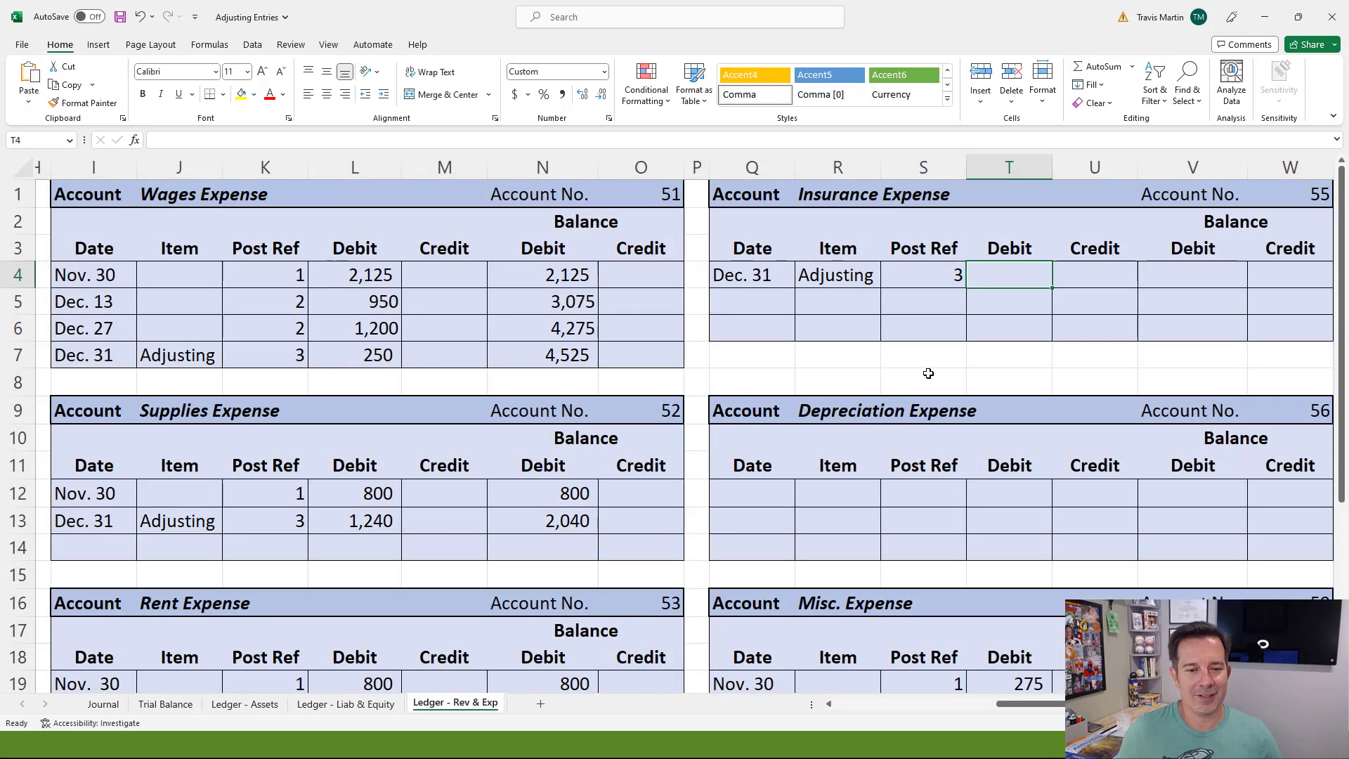
text(200)
key(Tab)
key(Tab)
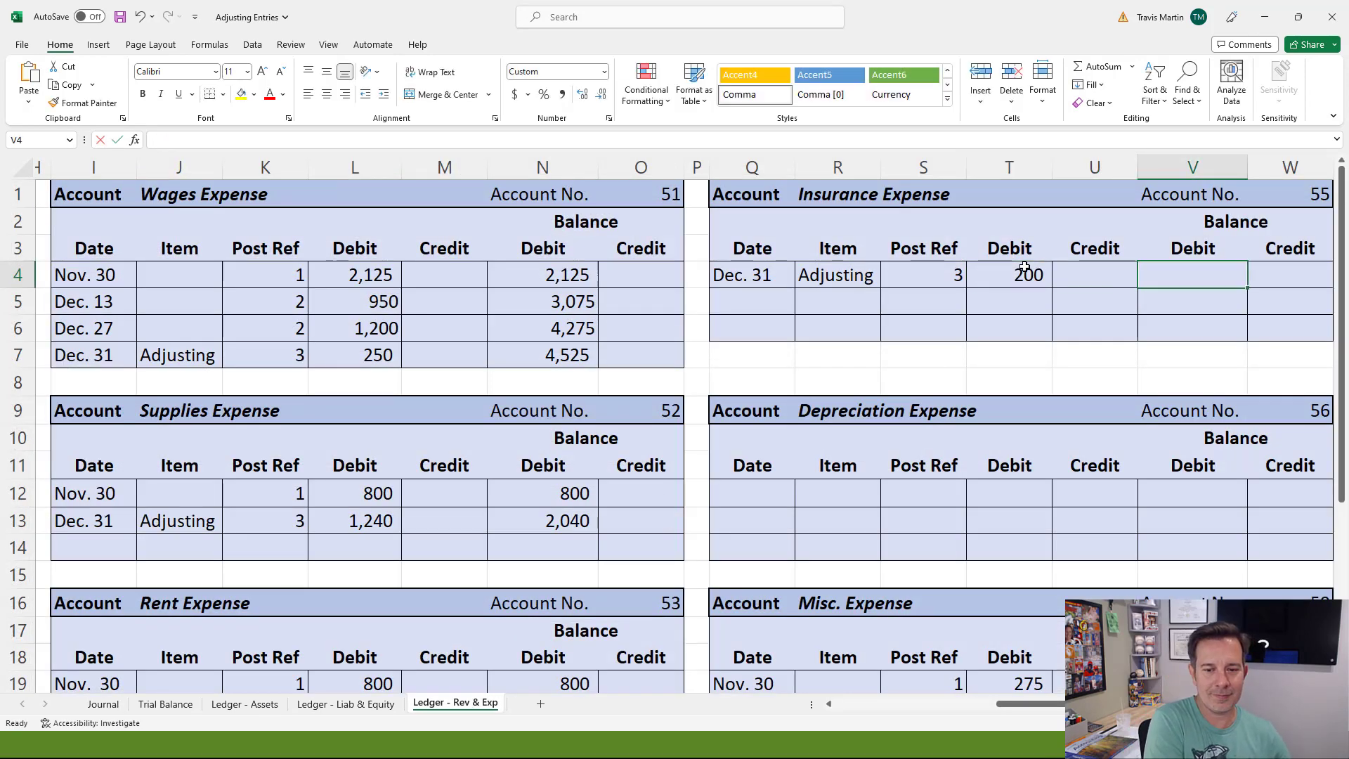
text(200)
key(Return)
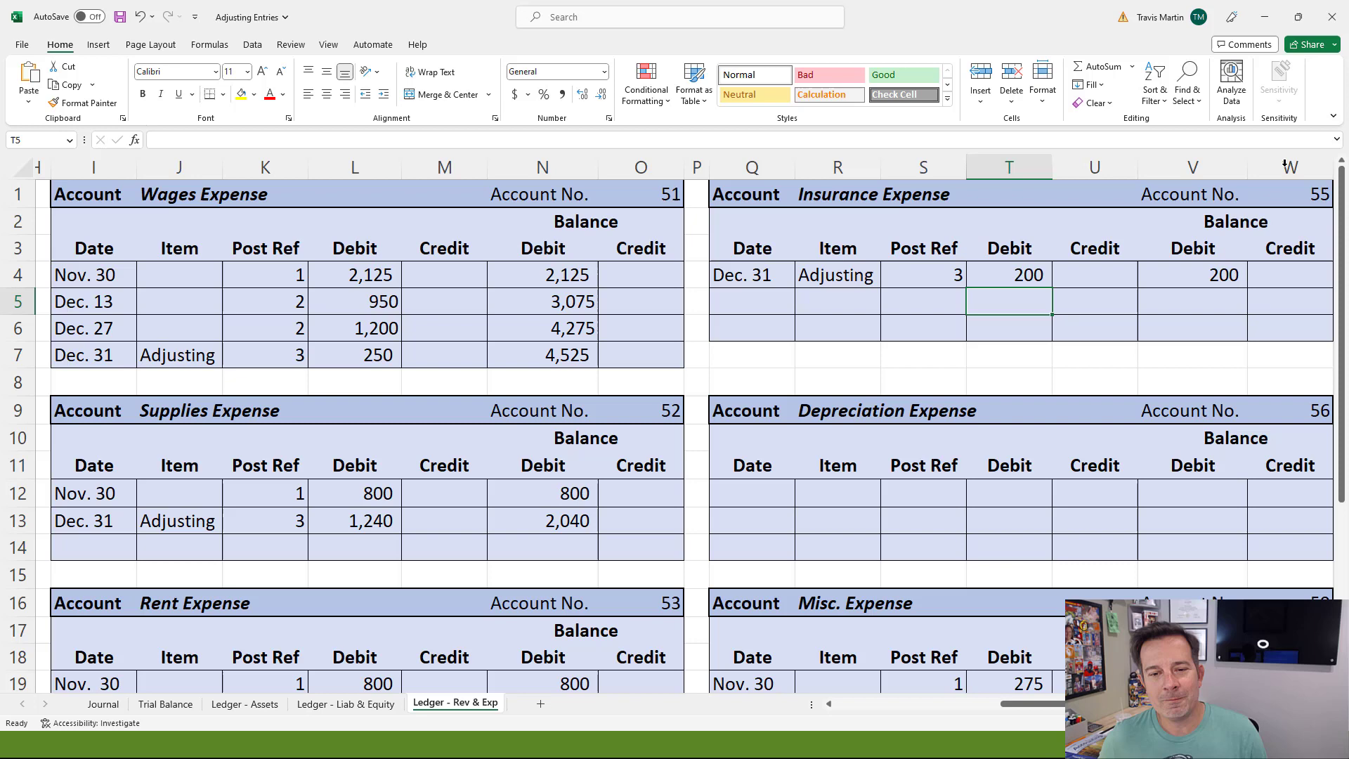
Step: Record account number 55 as post reference on the Journal's Insurance Expense line
click(1305, 190)
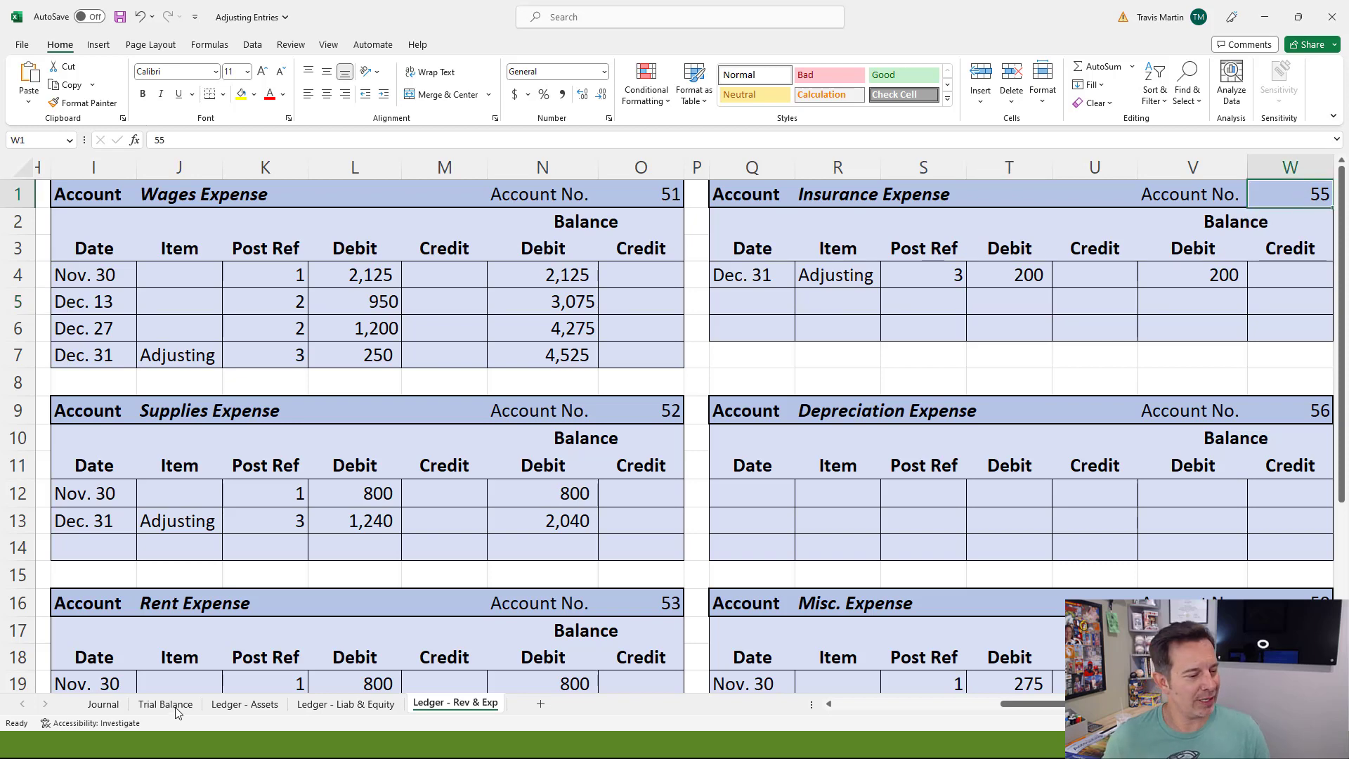
click(103, 703)
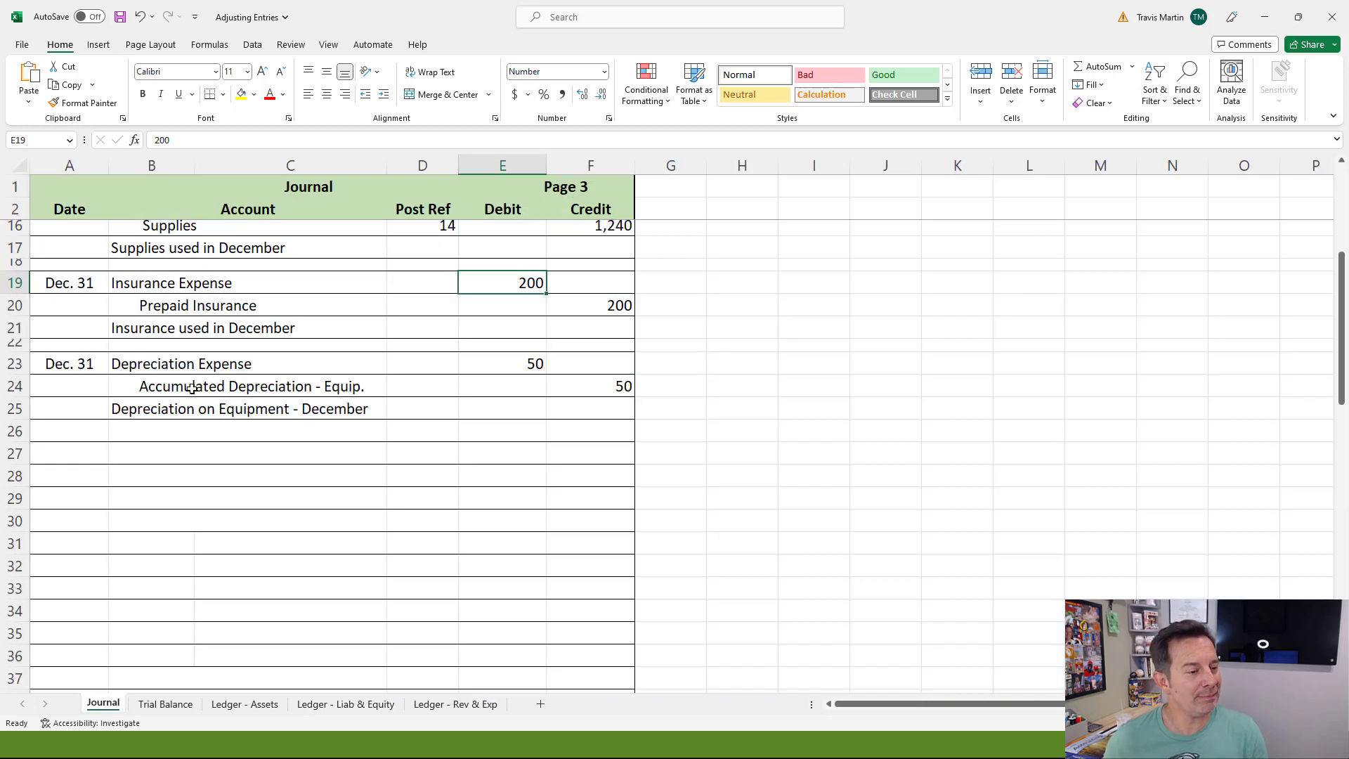
click(419, 281)
text(55)
key(Return)
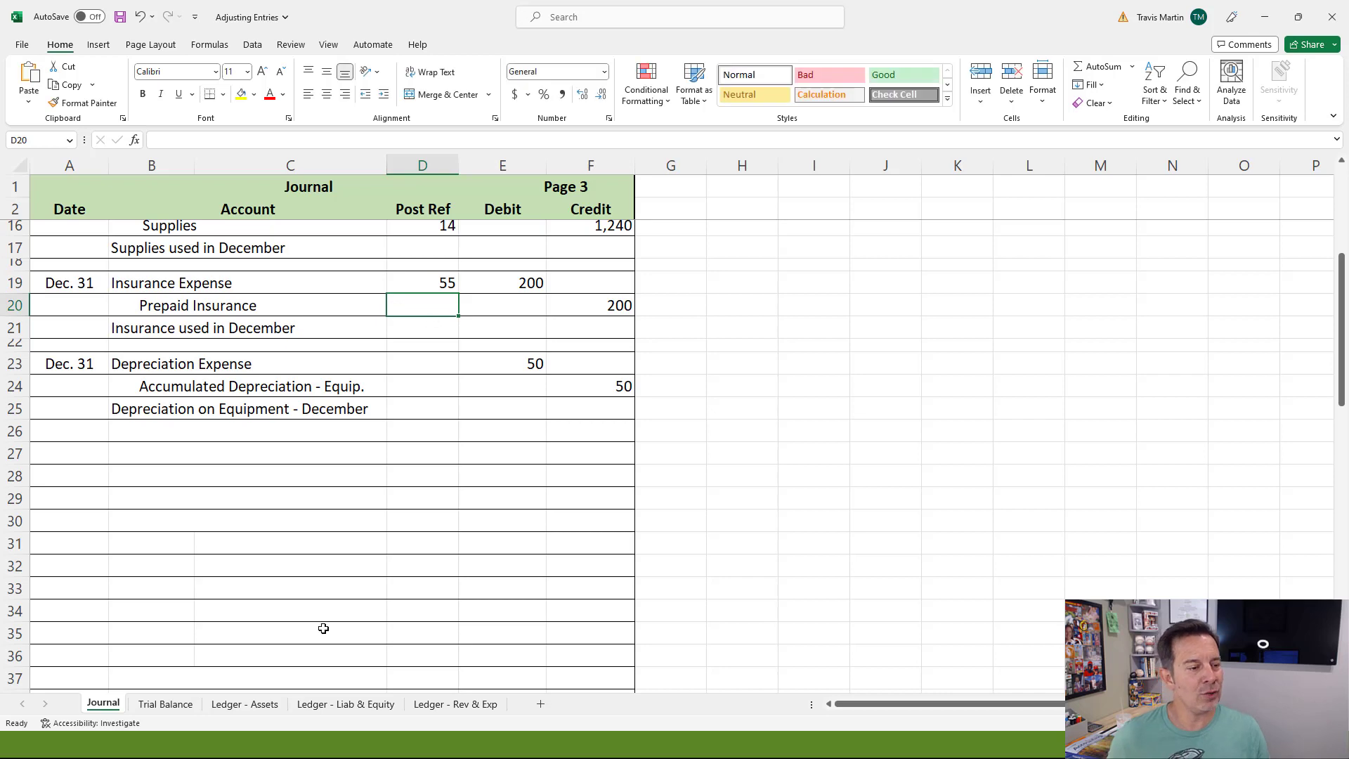
Step: Start a Dec. 31 Adjusting row with post ref 3 in the Prepaid Insurance ledger
click(235, 709)
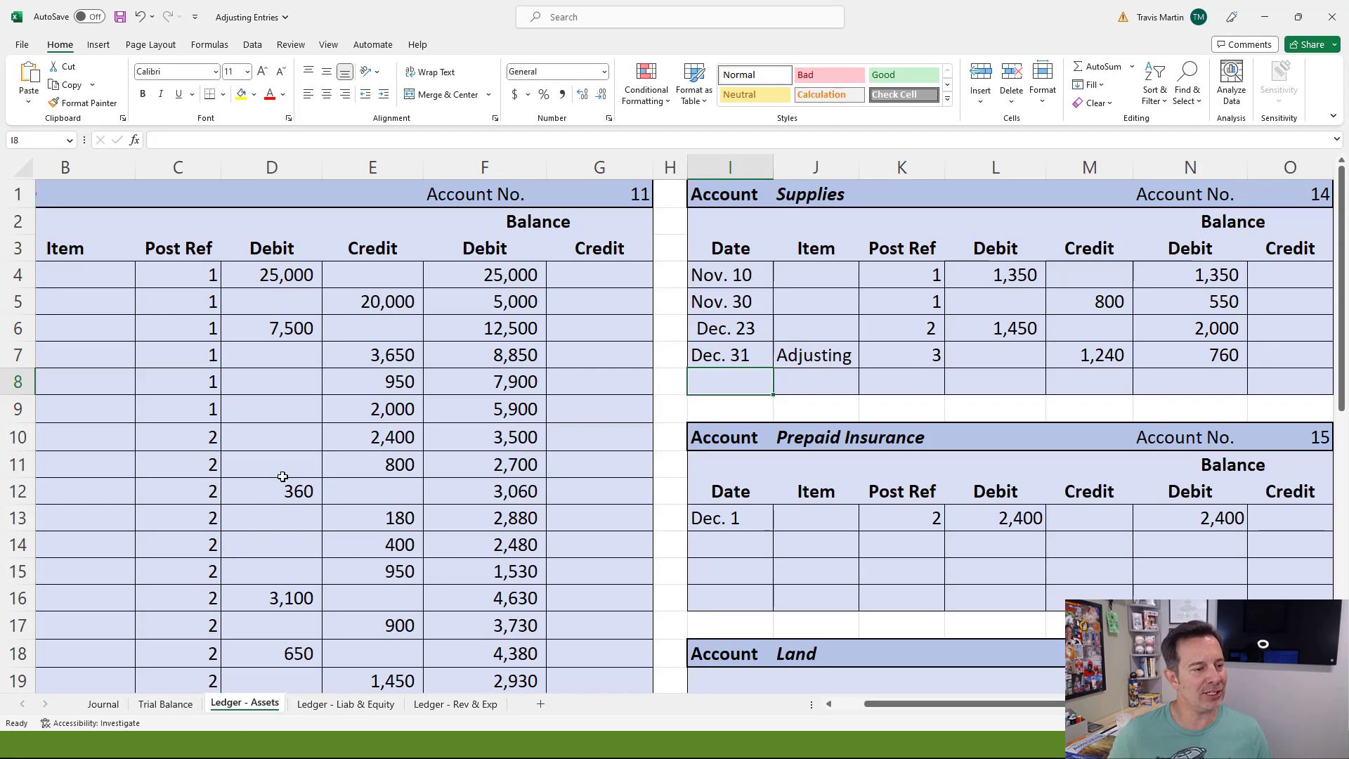
scroll(817, 458, down, 1)
key(Right)
key(Right)
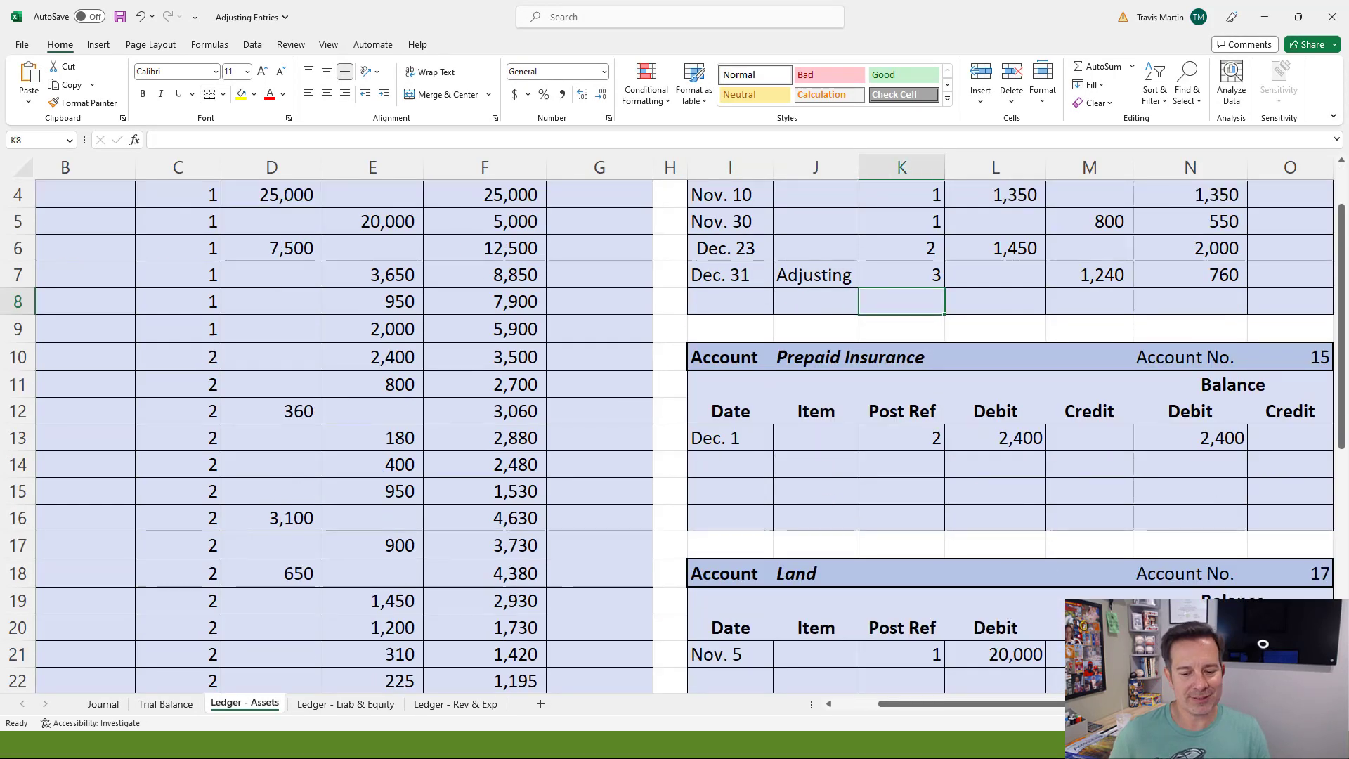
scroll(562, 492, right, 2)
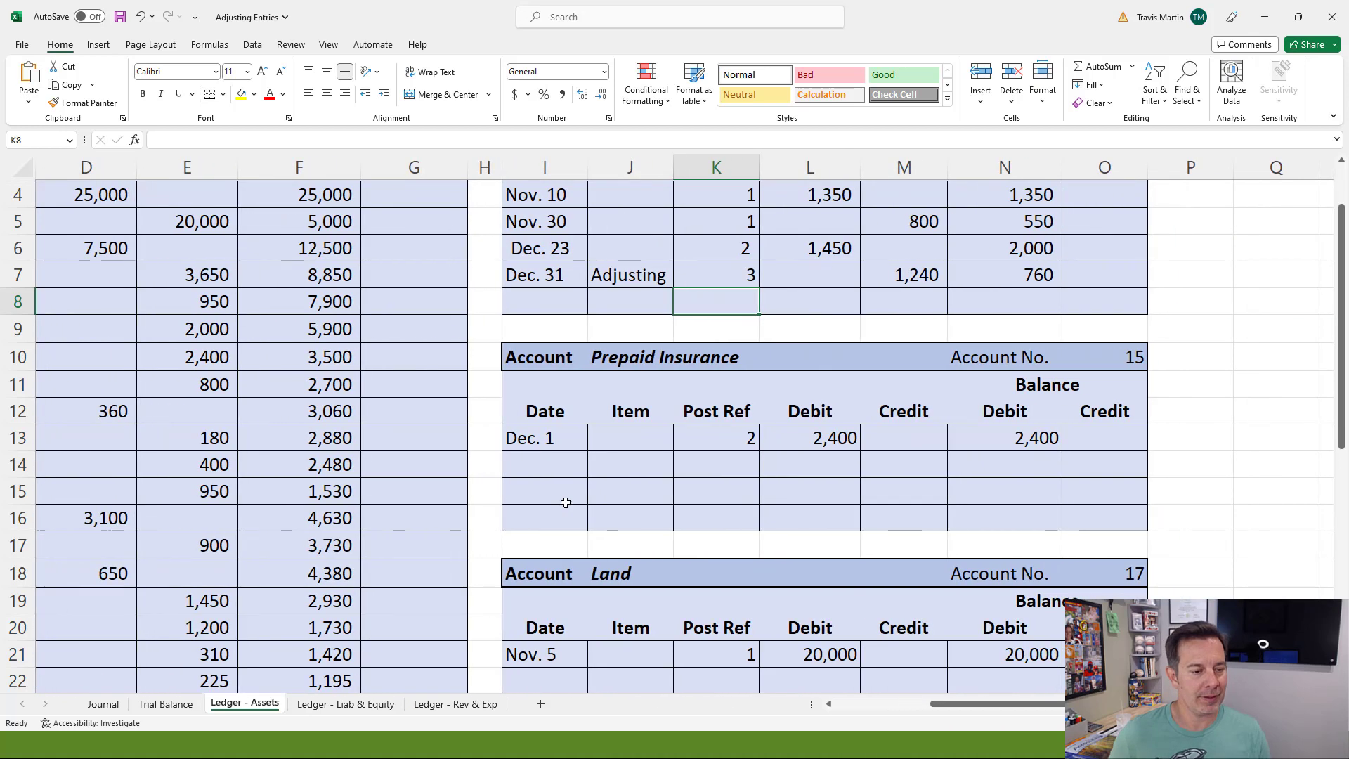
click(549, 468)
text(Dec. 31)
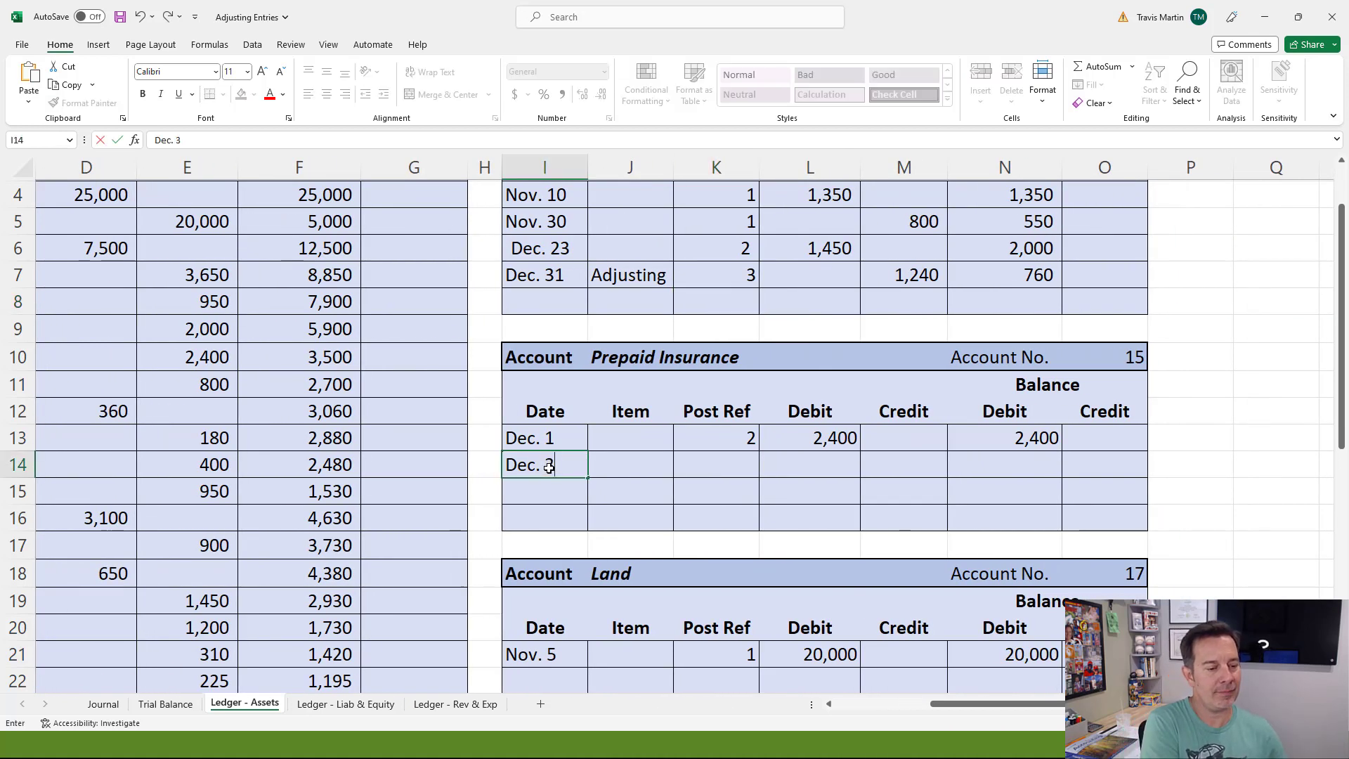
key(Tab)
key(Tab)
text(3)
key(Left)
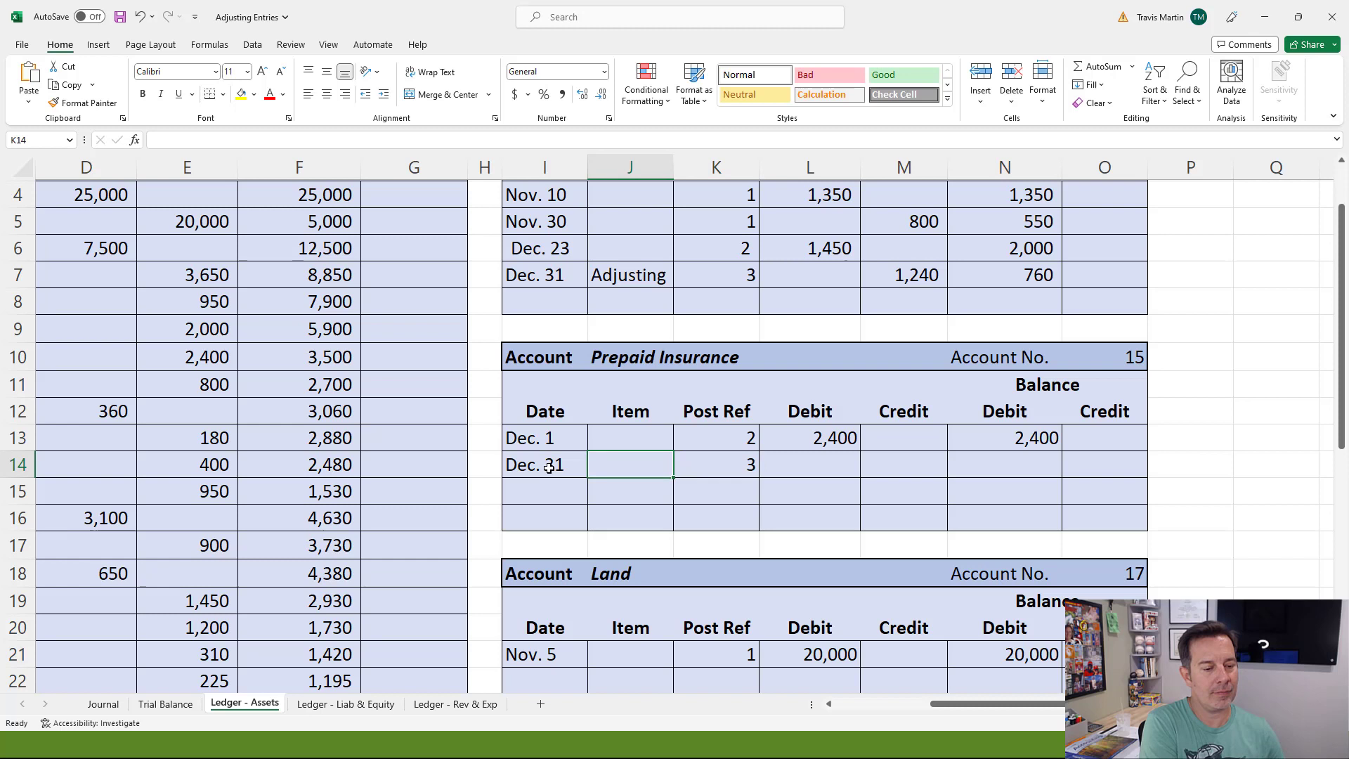
text(Adjusting)
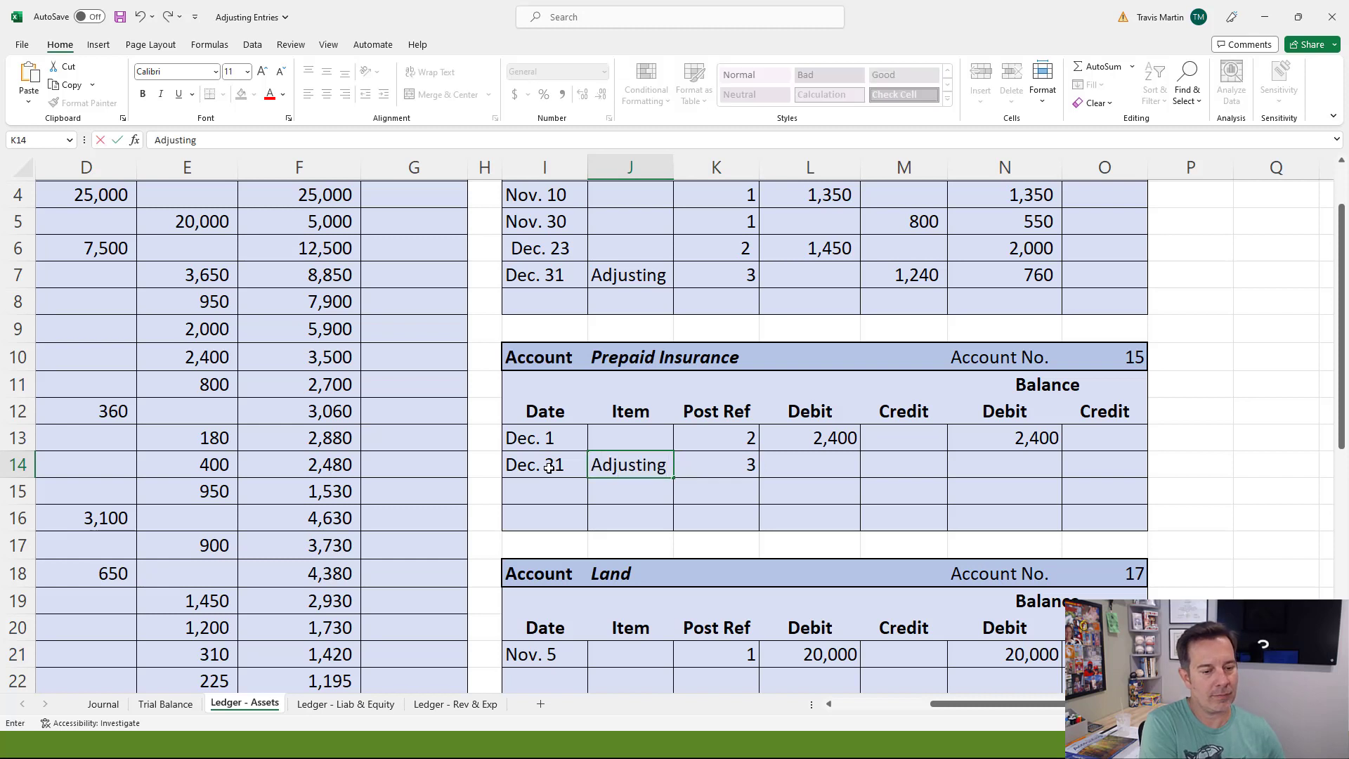
key(Tab)
key(Tab)
Step: Enter the 200 credit and the 2,200 remaining balance in the Prepaid Insurance row
key(Tab)
text(200)
key(Tab)
key(Tab)
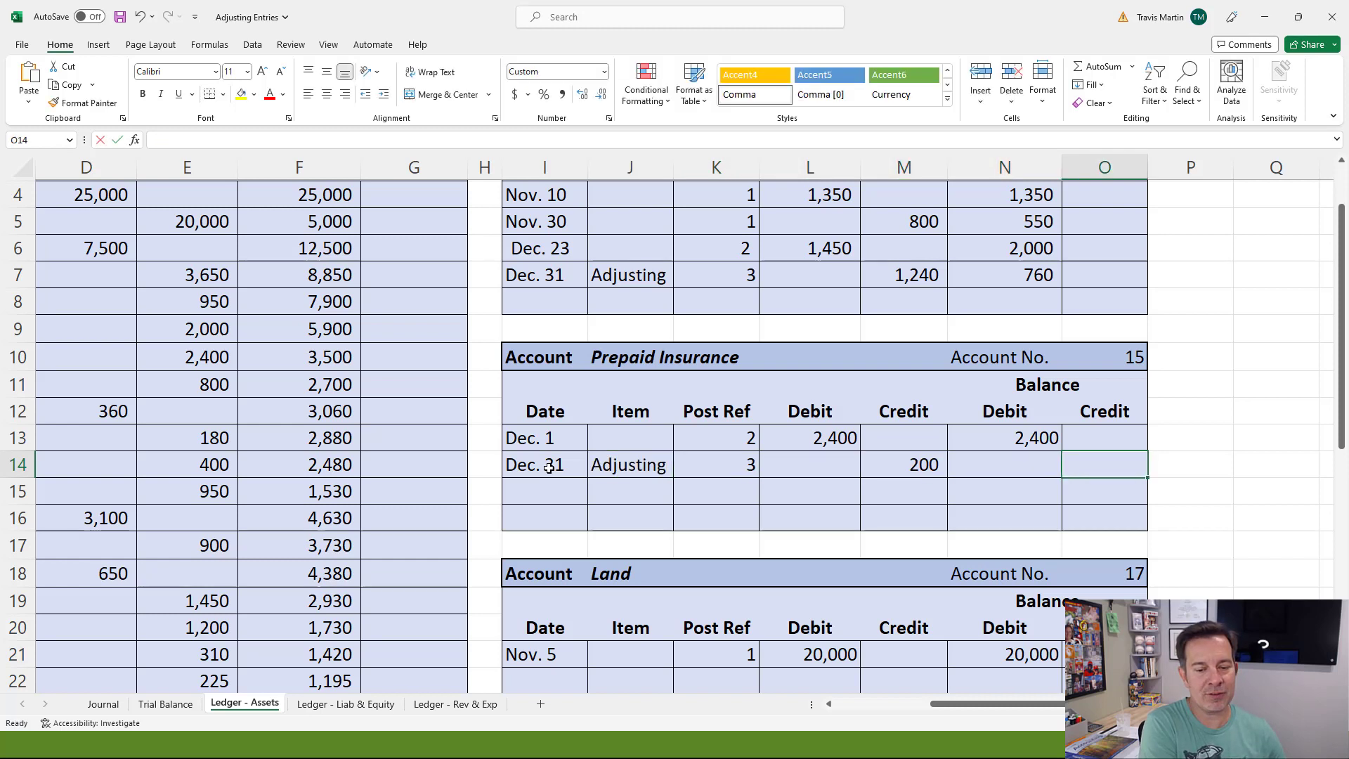
text(2,2)
key(BackSpace)
key(BackSpace)
key(BackSpace)
key(Left)
text(2,)
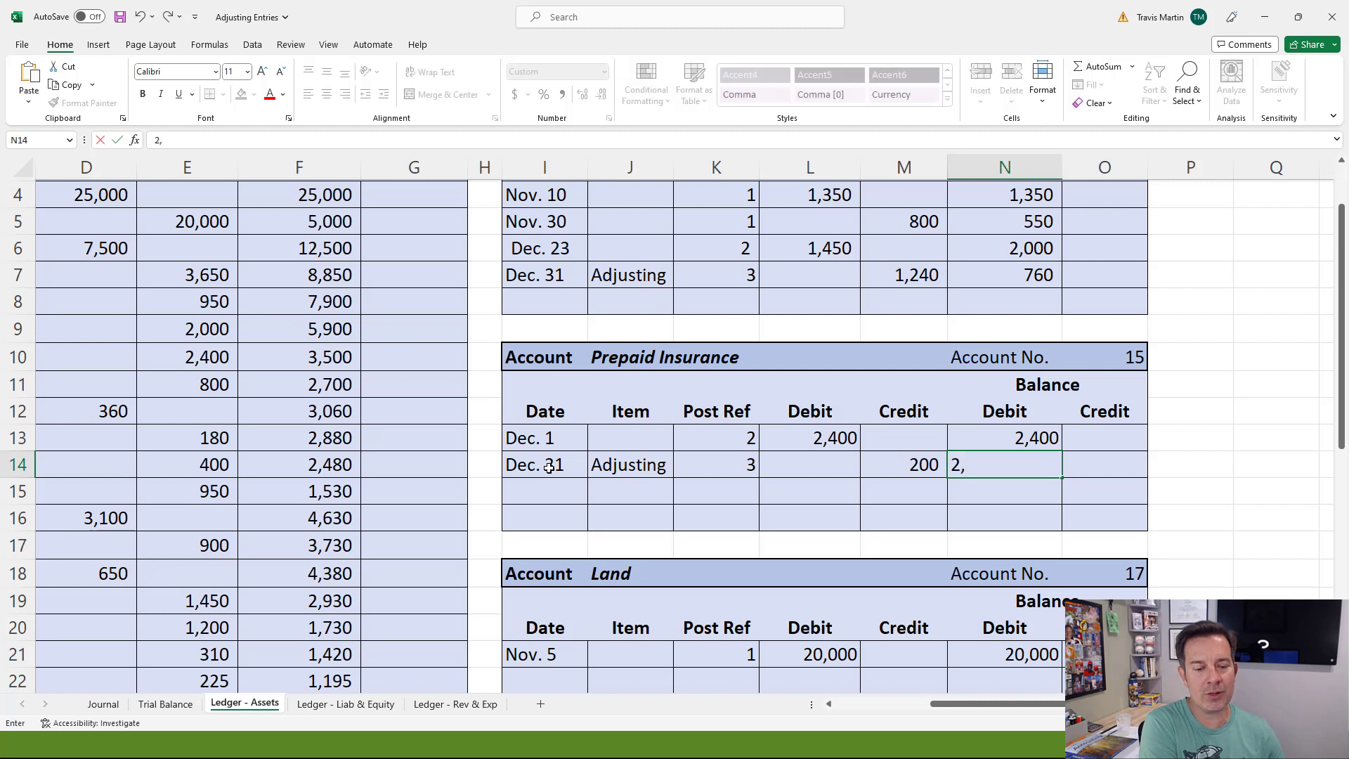
text(200)
key(Return)
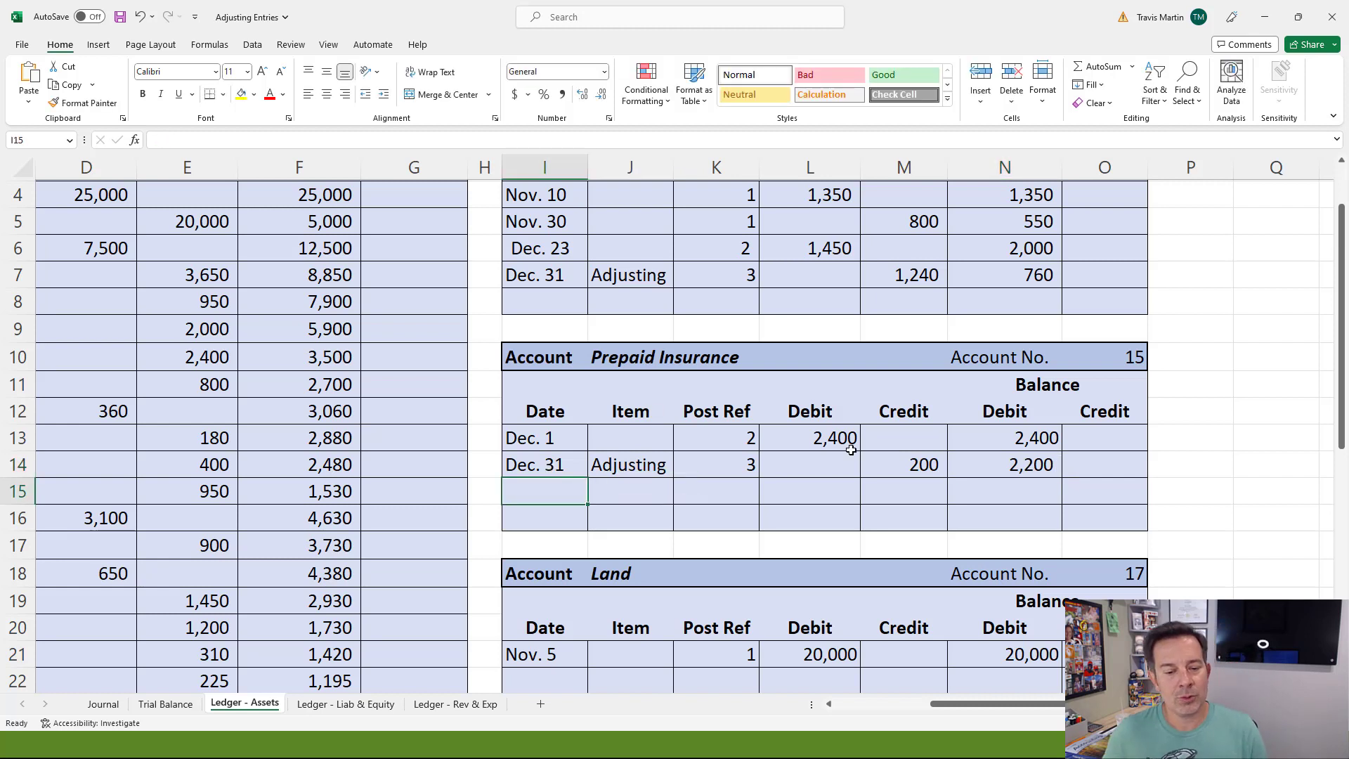
click(929, 463)
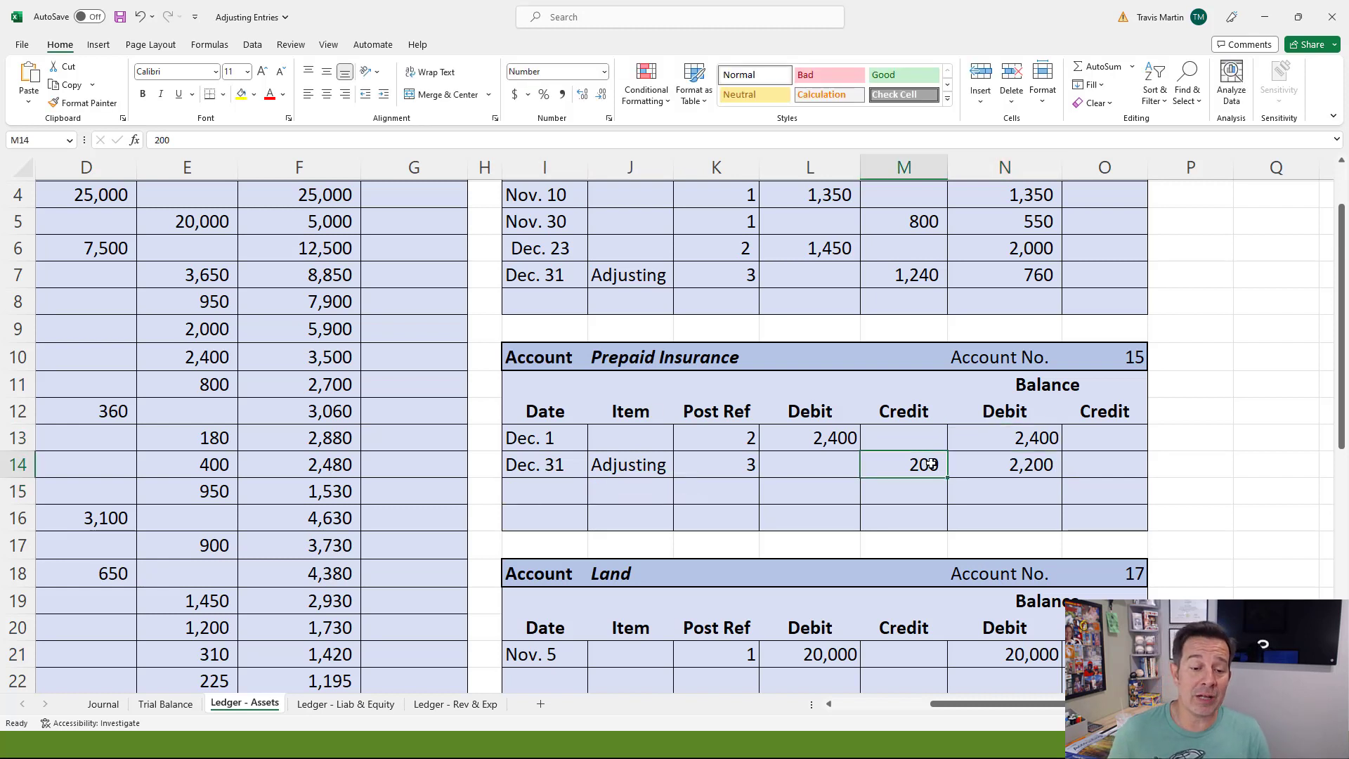
click(1003, 464)
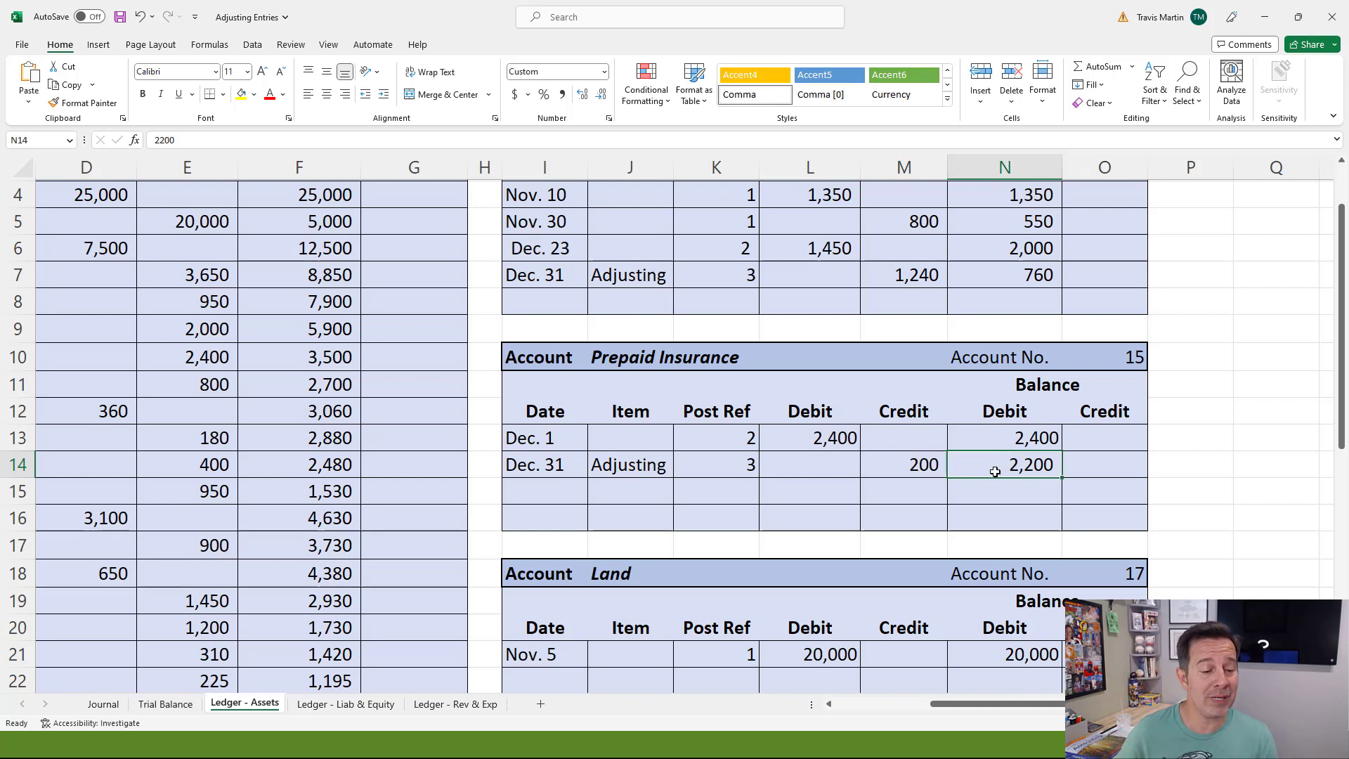
Step: Record post reference 15 on the Journal's Prepaid Insurance line
click(103, 705)
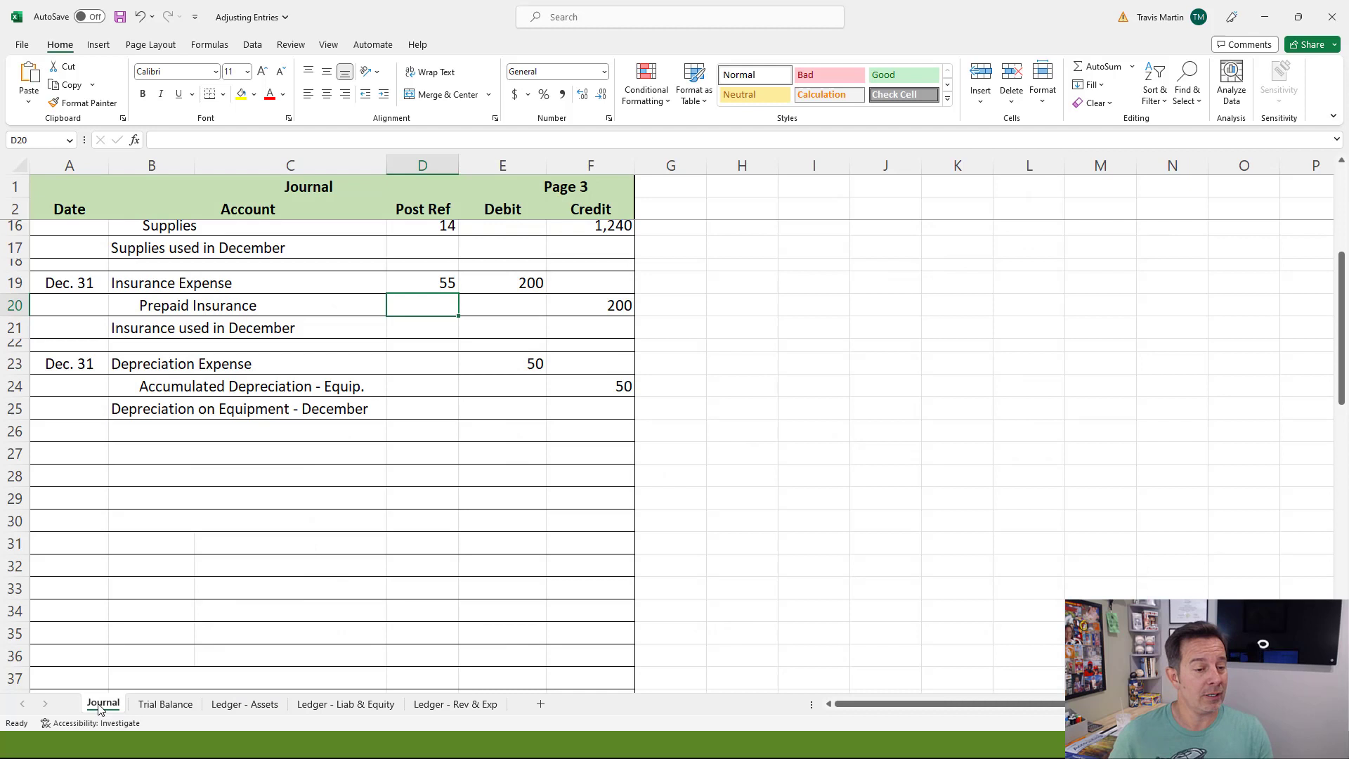
text(15)
key(Return)
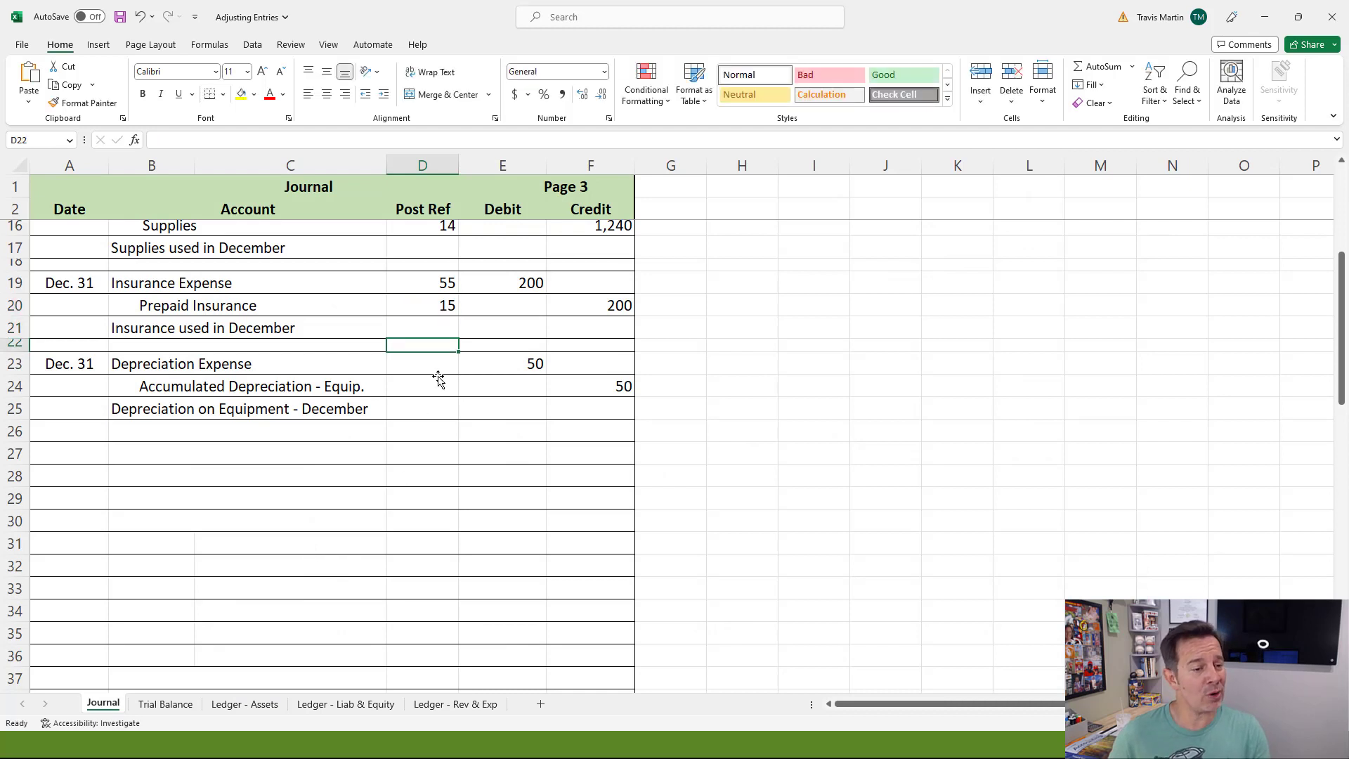
key(Down)
key(Down)
scroll(433, 470, down, 1)
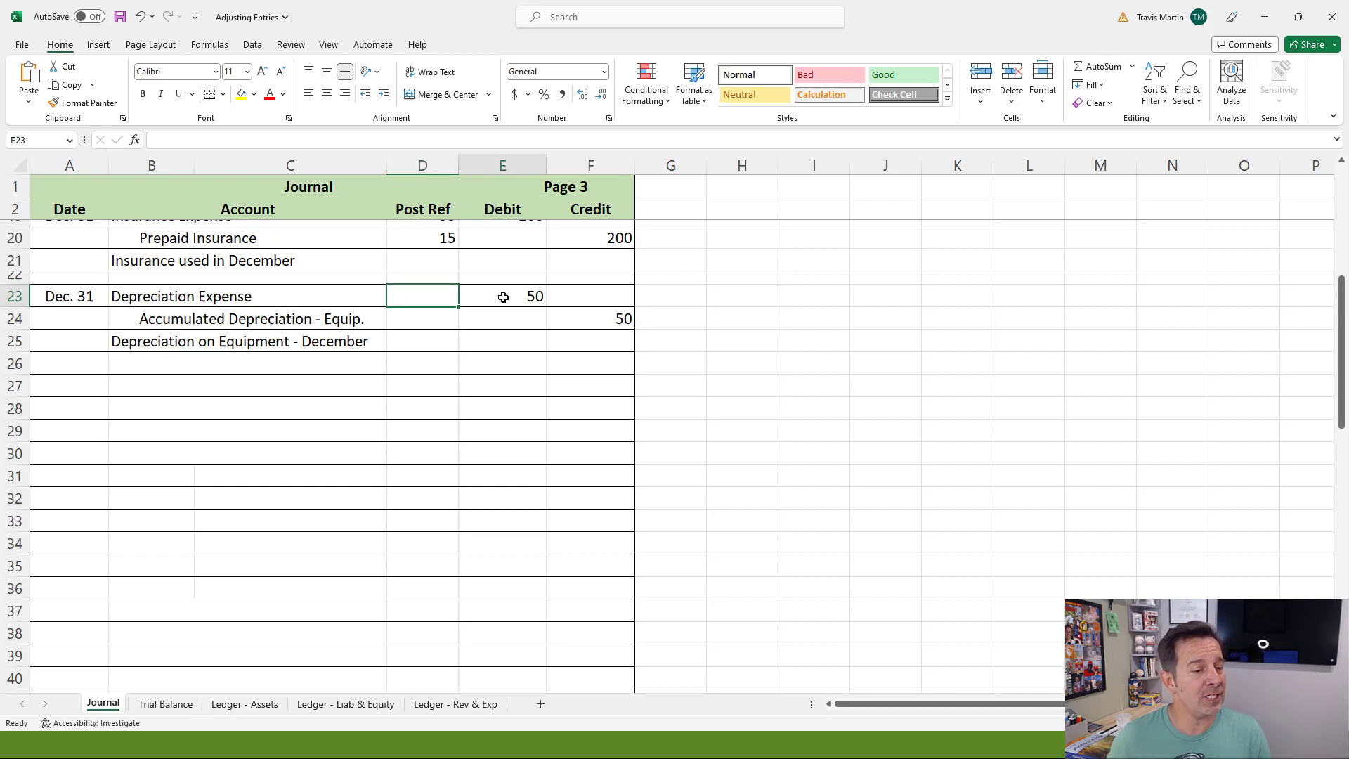
Step: Enter Dec. 31, Adjusting, post ref 3, debit 50 and balance 50 under Depreciation Expense
click(436, 298)
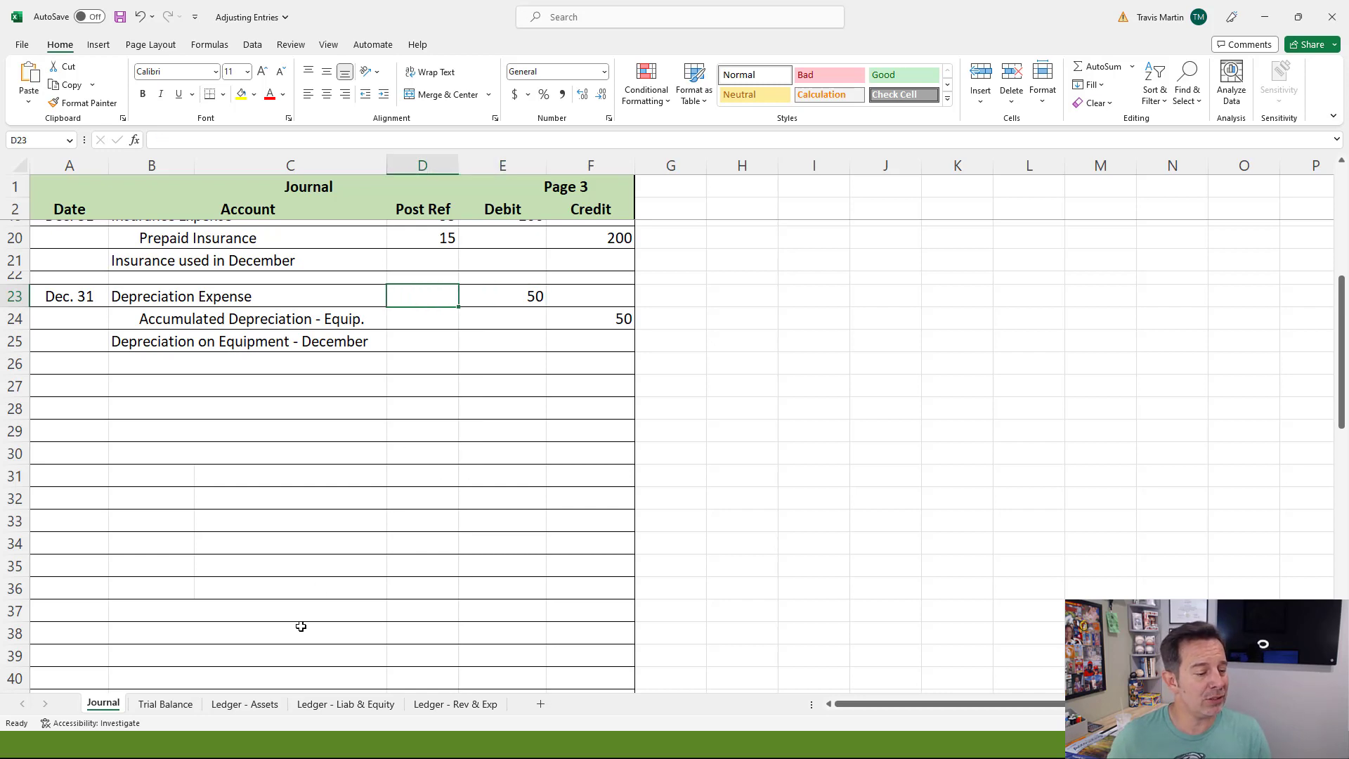
click(430, 706)
scroll(961, 570, right, 1)
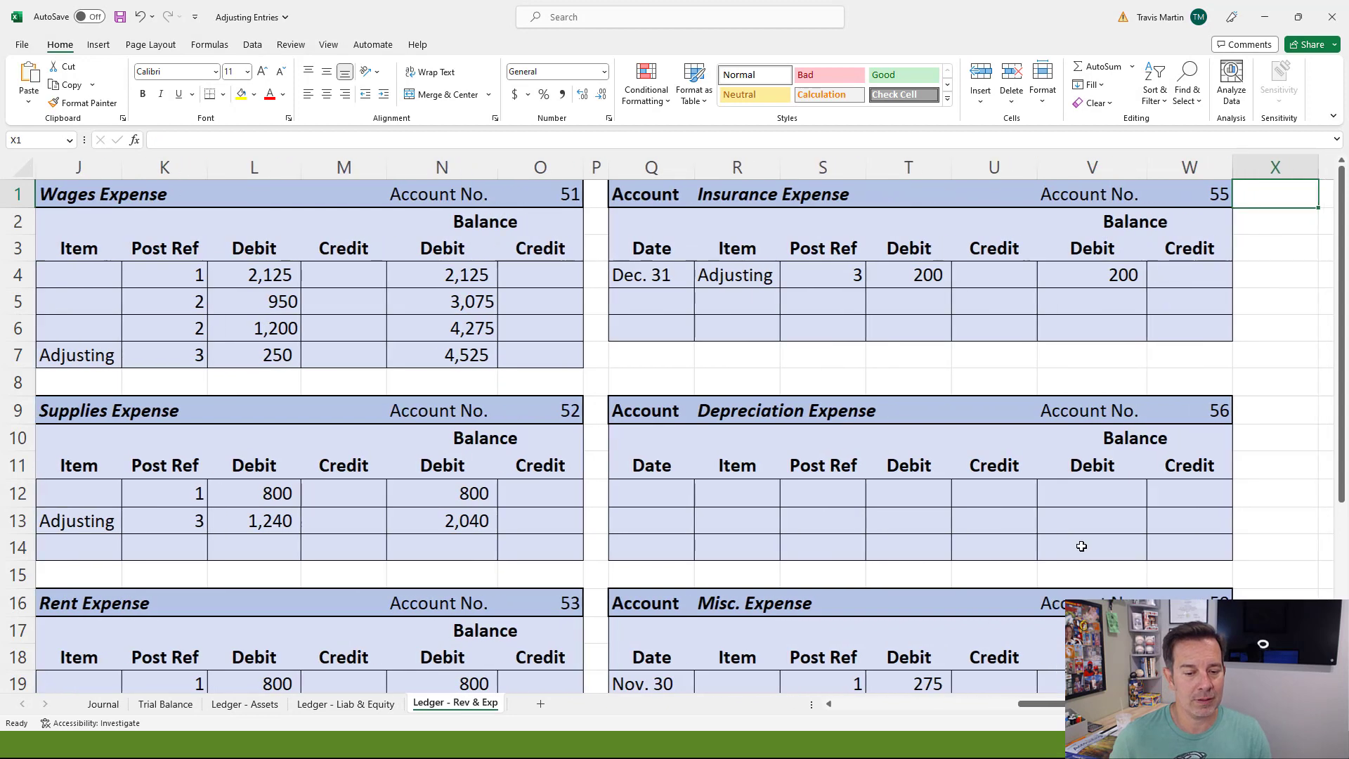
click(672, 490)
text(De)
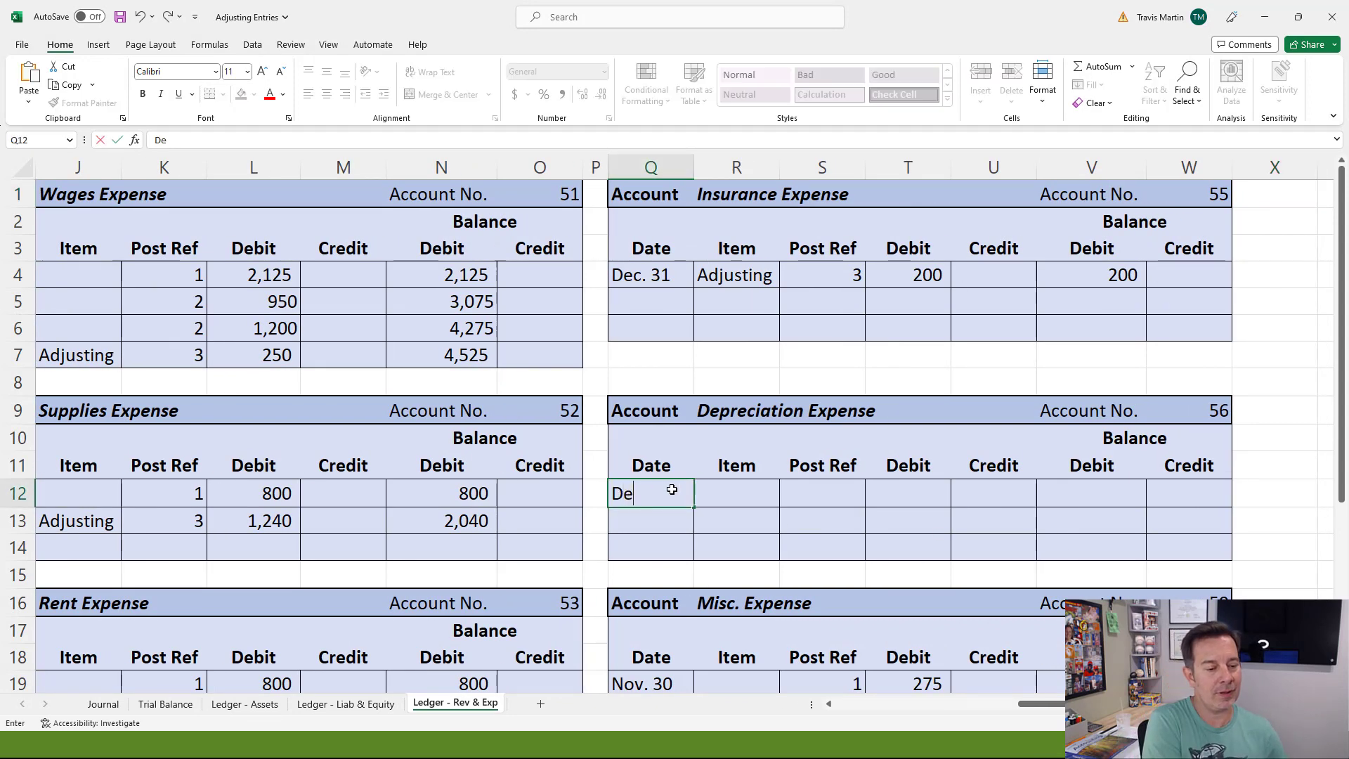
text(c. 31)
key(Tab)
text(Adjus)
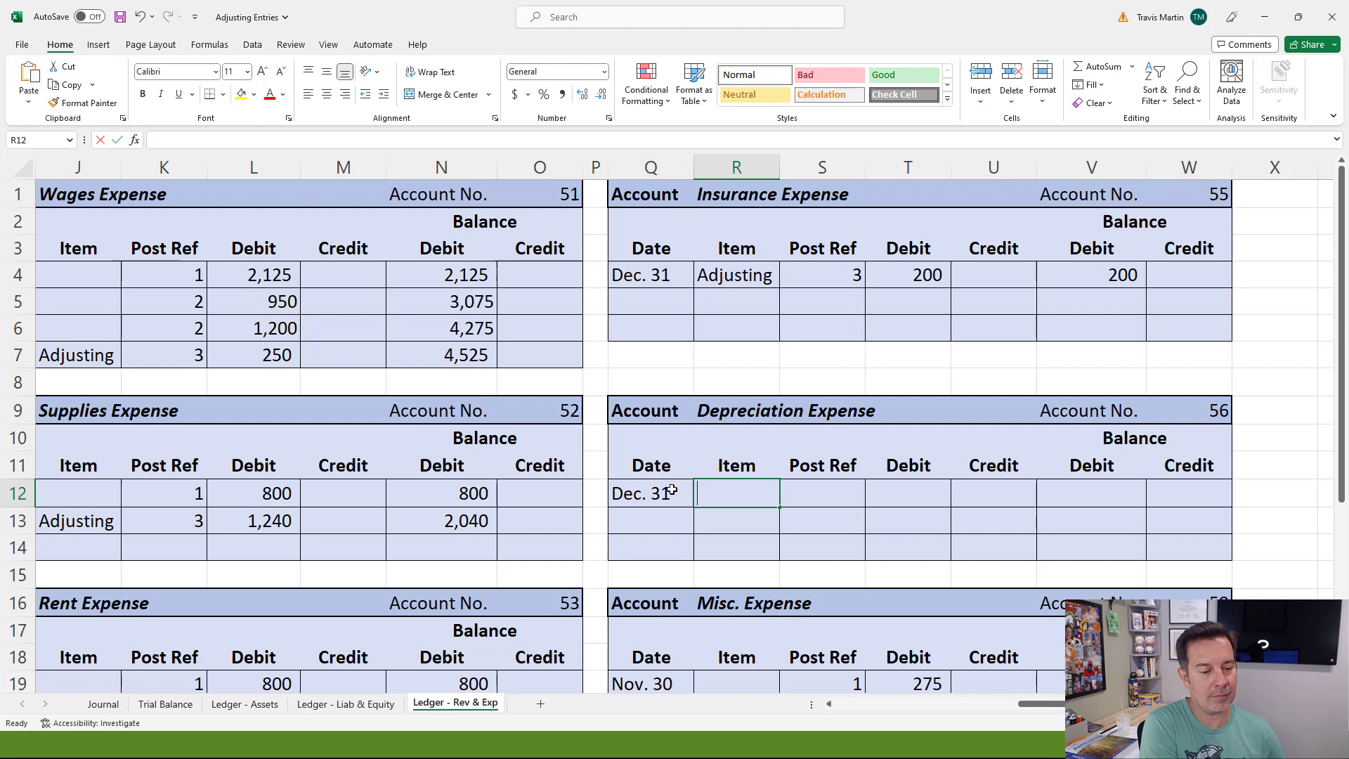
text(ting)
key(Tab)
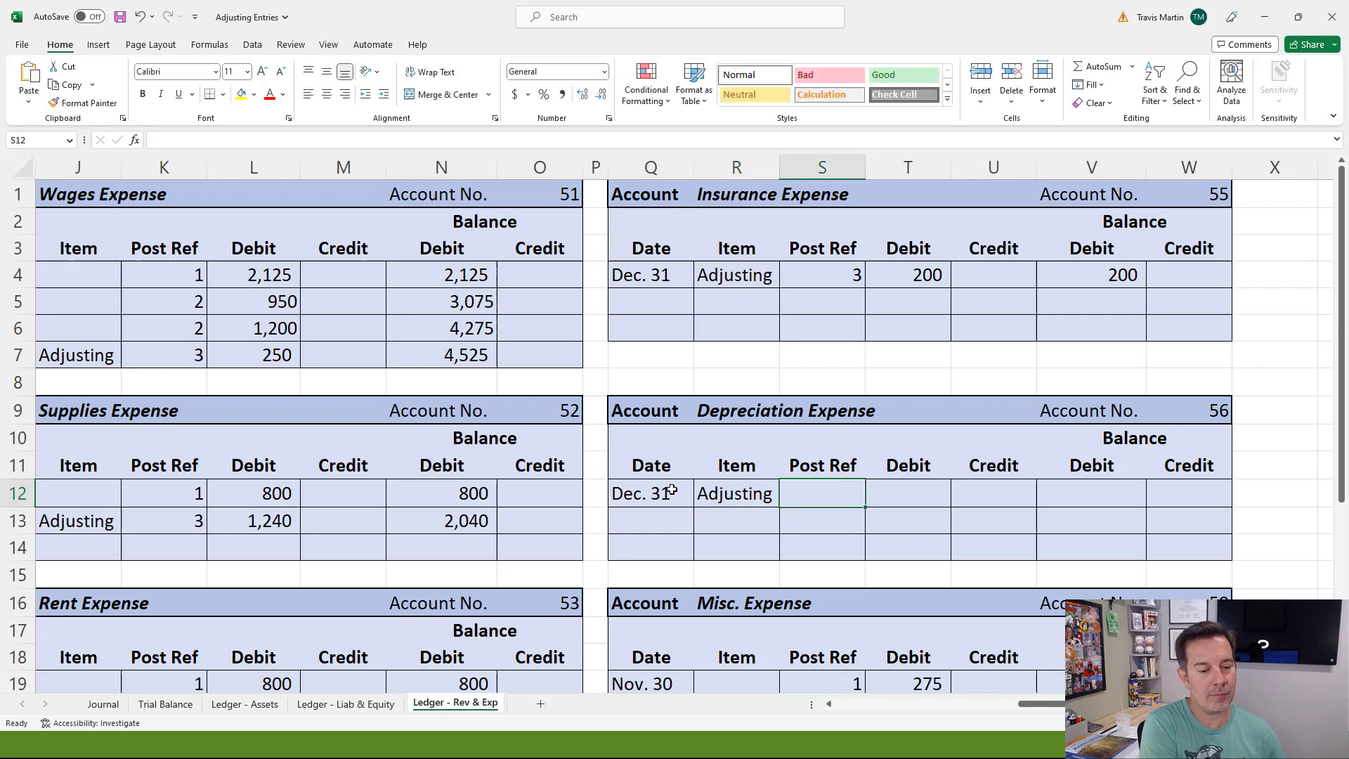
text(3)
key(Tab)
text(50)
key(Tab)
key(Tab)
text(50)
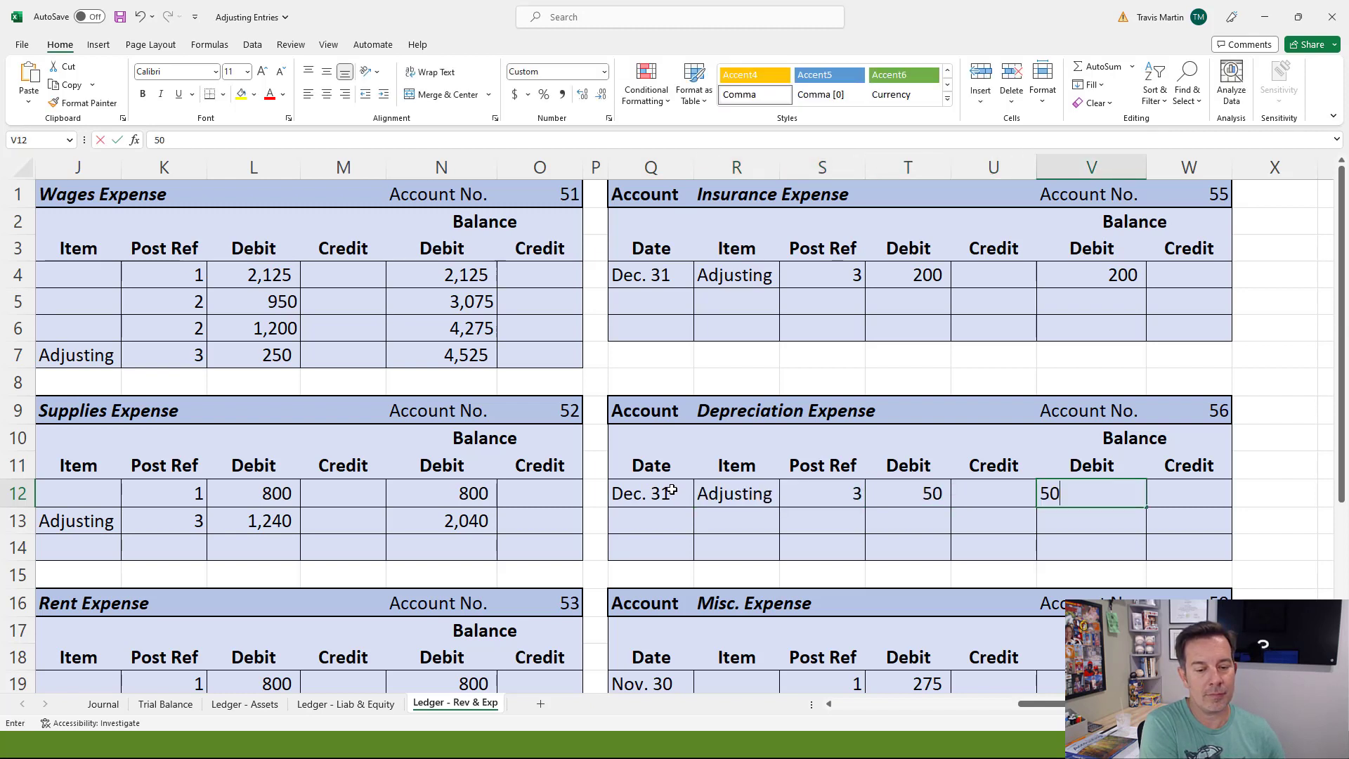
key(Return)
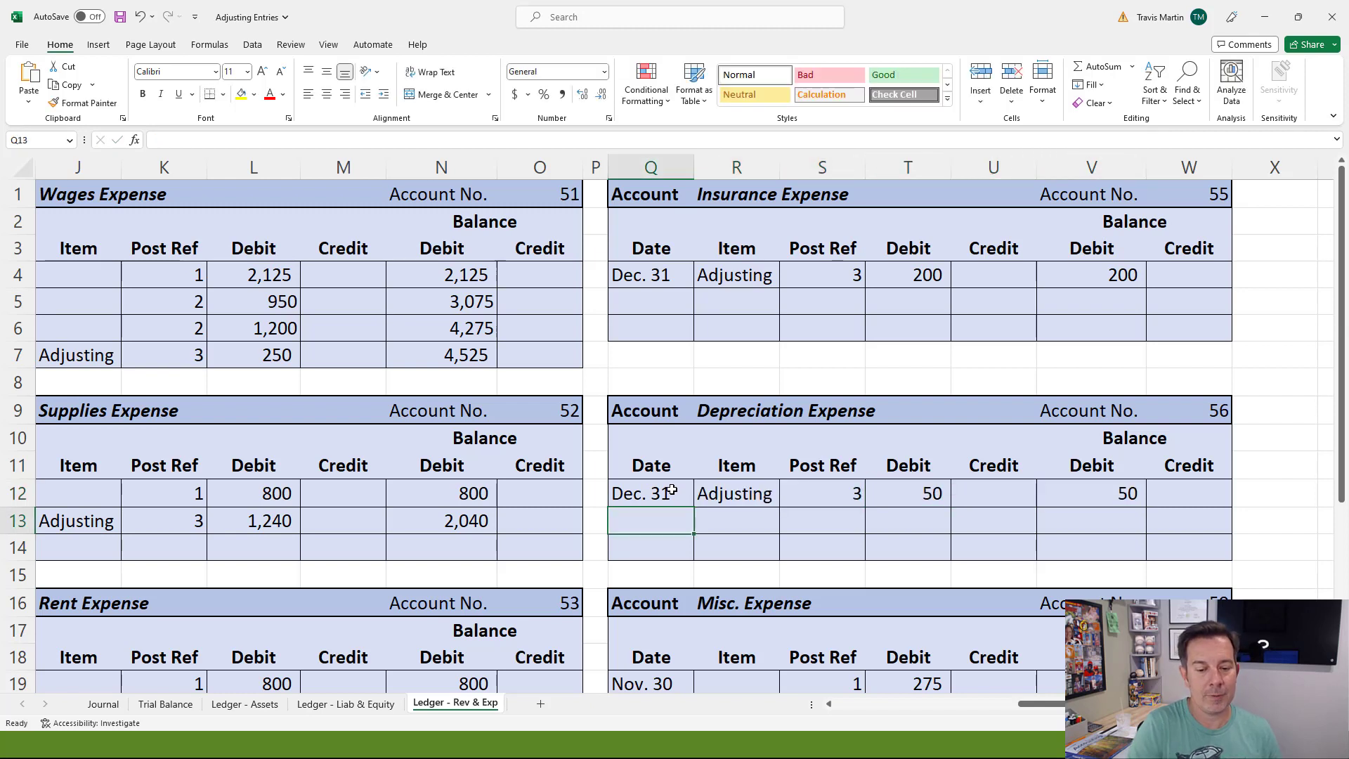
Step: Record post ref 56 on the Journal's Depreciation Expense line
click(103, 704)
text(56)
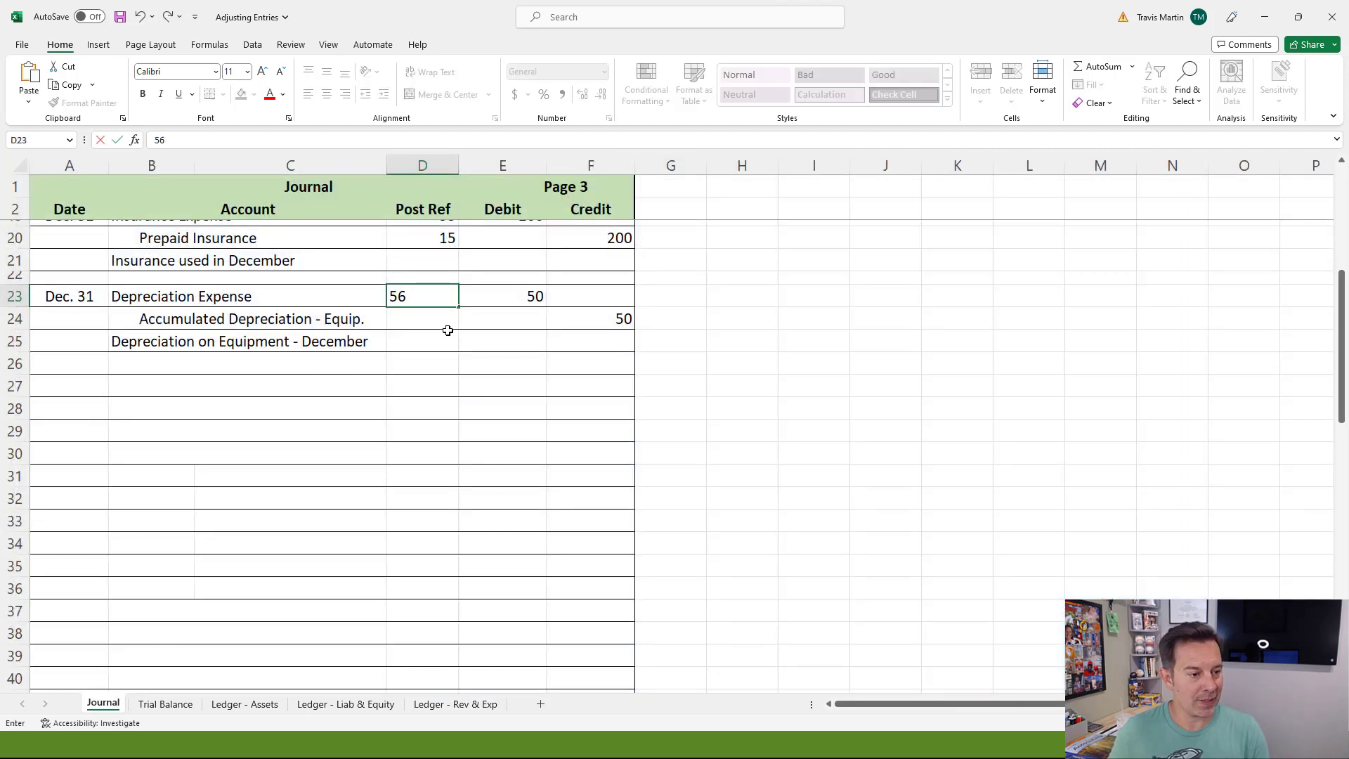
key(Return)
click(438, 321)
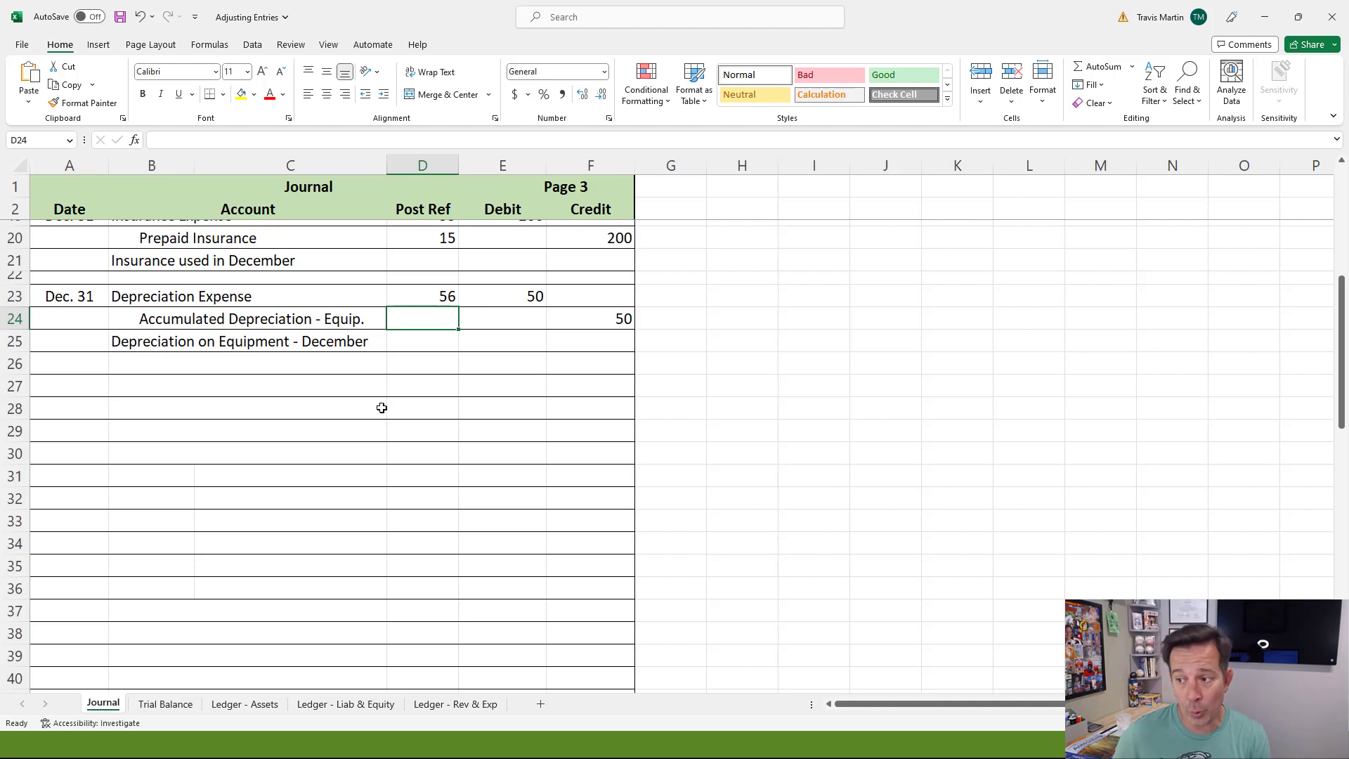
Step: Bring the Accumulated Depreciation - Office Equip. ledger into view on Ledger - Assets
click(239, 703)
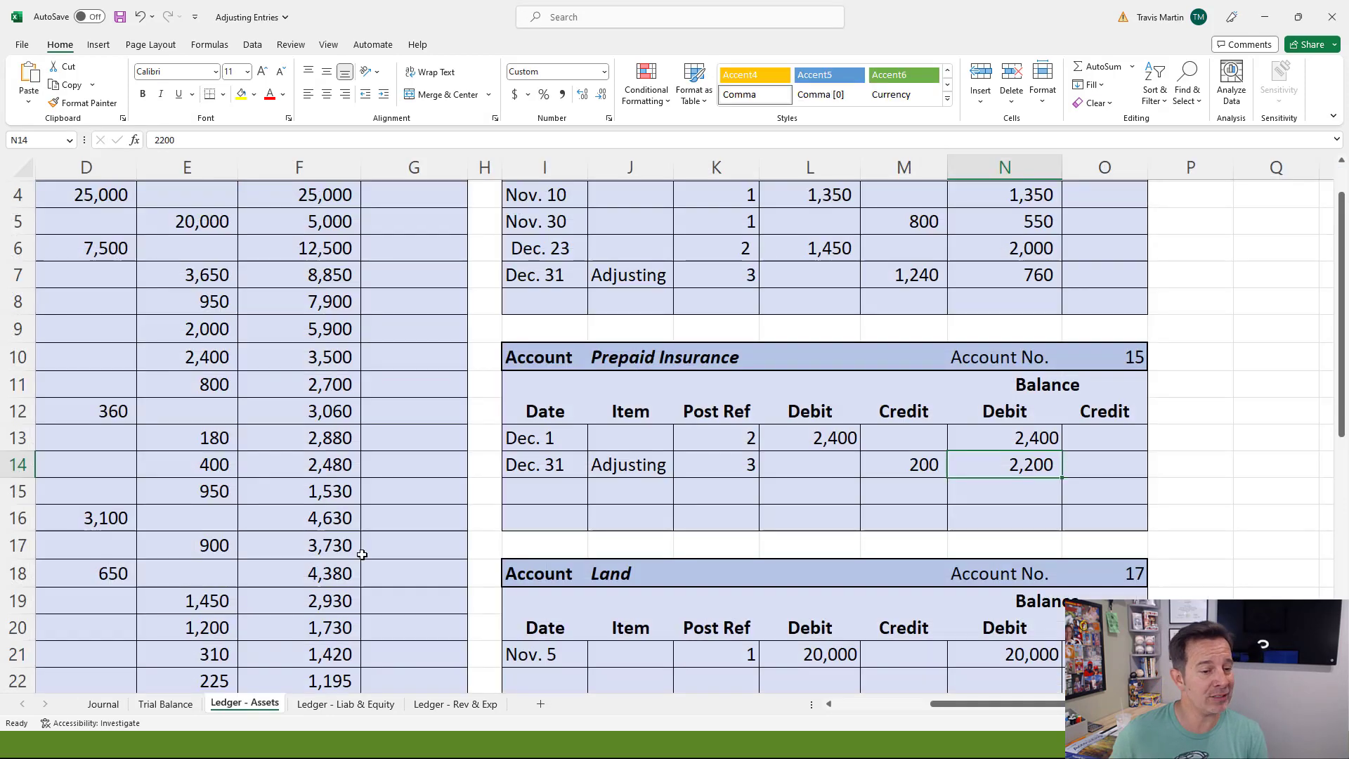
drag(1018, 705, 926, 706)
scroll(630, 544, down, 9)
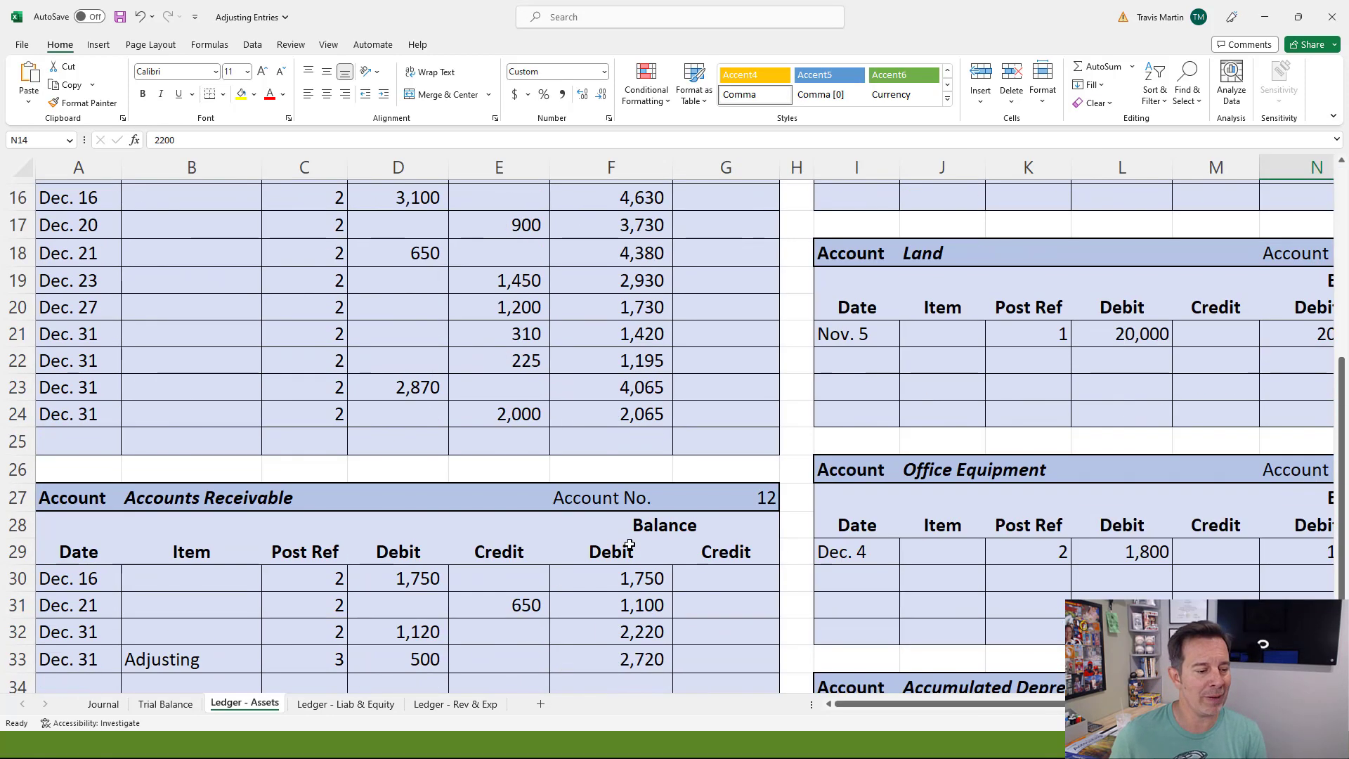
scroll(943, 452, up, 8)
scroll(1025, 502, down, 7)
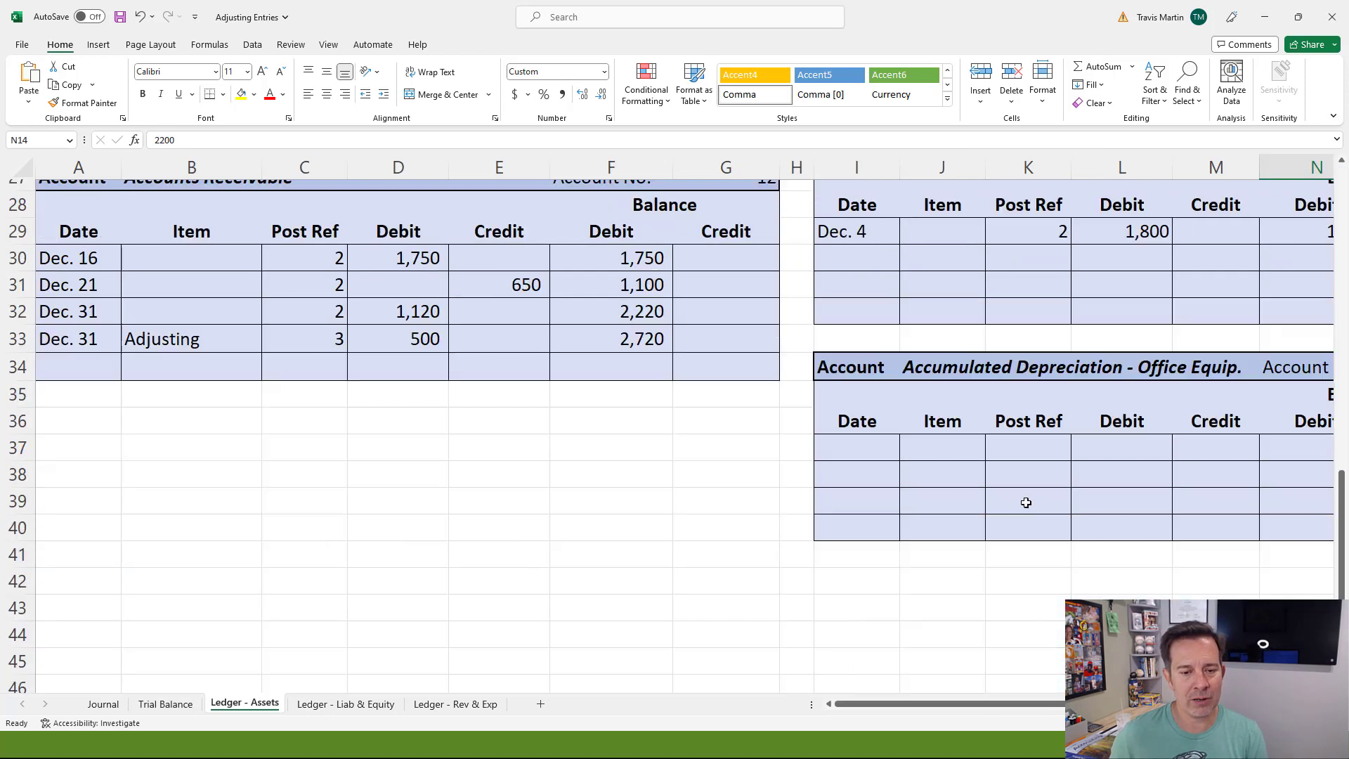
scroll(1144, 436, up, 2)
drag(984, 704, 1027, 704)
scroll(815, 579, down, 1)
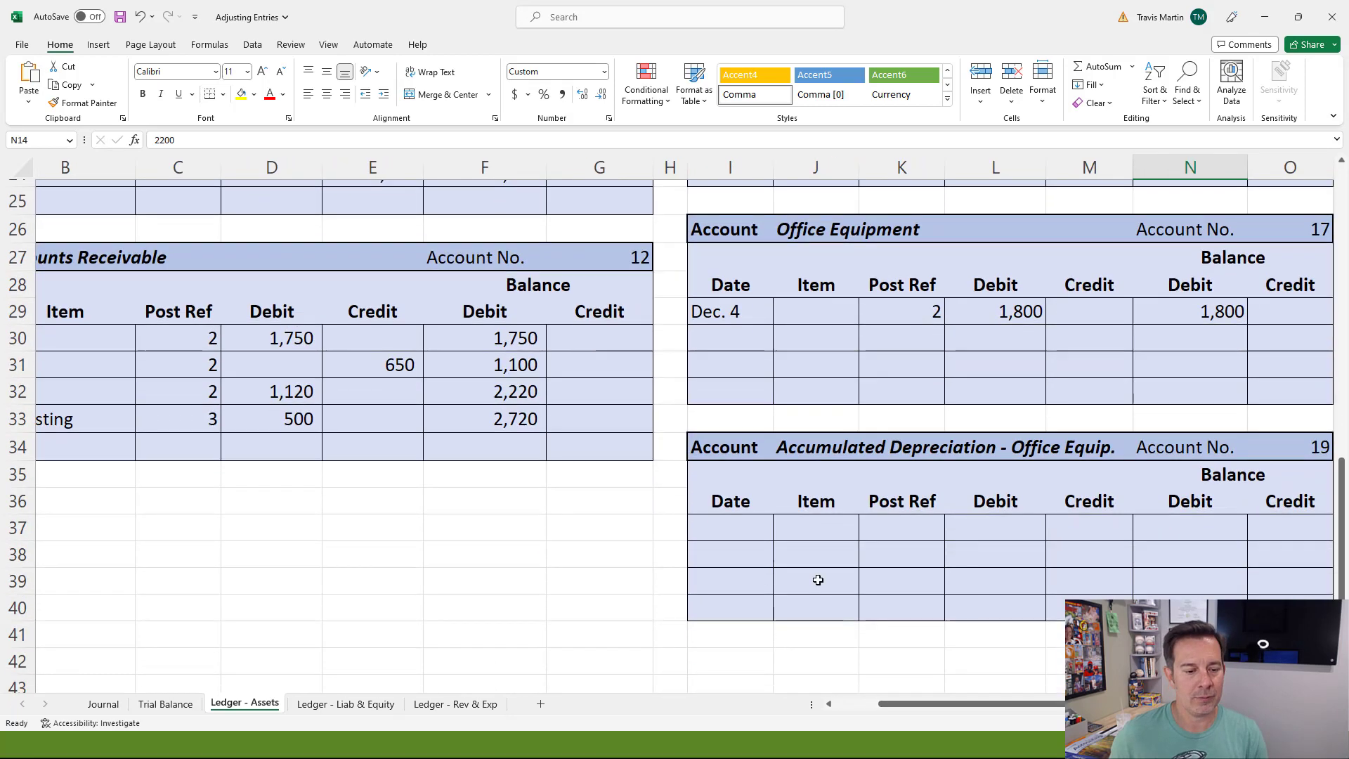
Step: Enter Dec. 31, Adjusting, post ref 3, credit 50 and credit balance 50 in Accumulated Depreciation
click(724, 527)
text(Dec. 31)
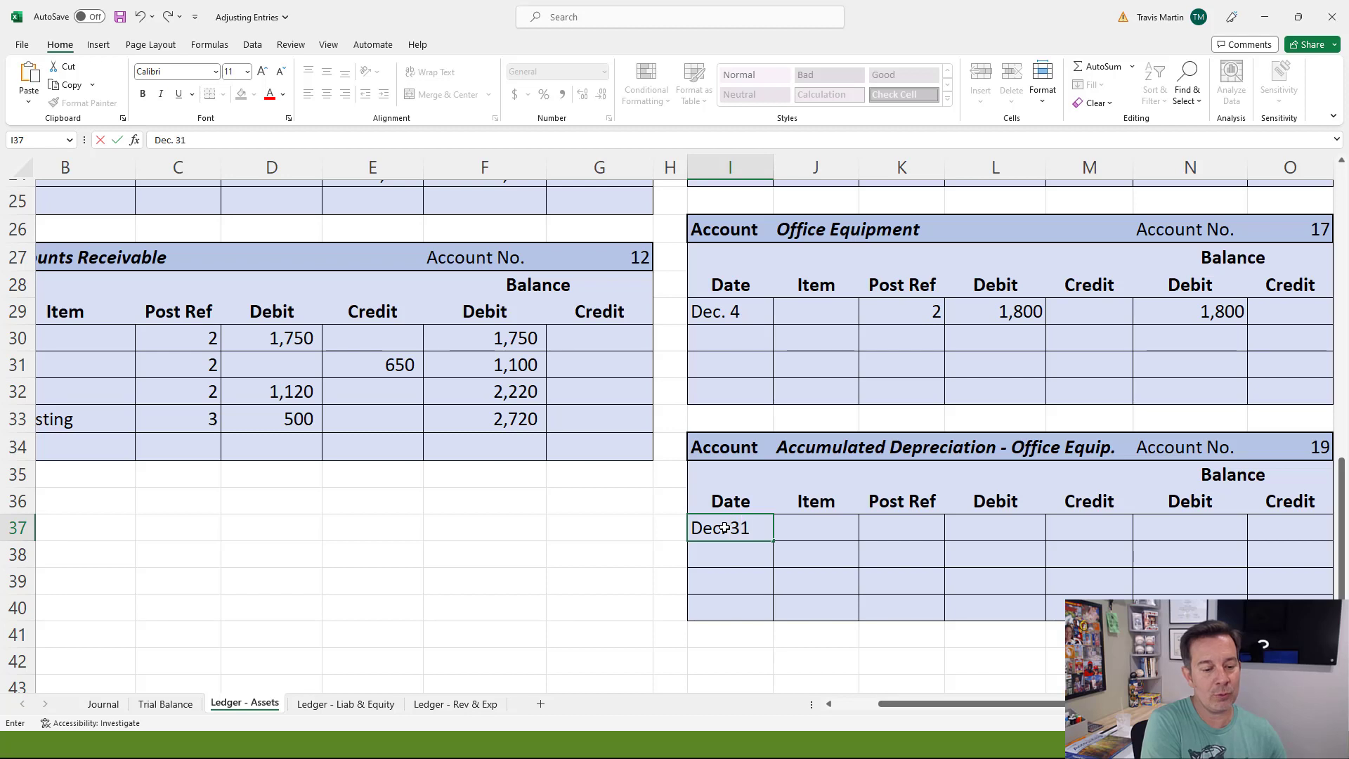
key(Tab)
text(Adjus)
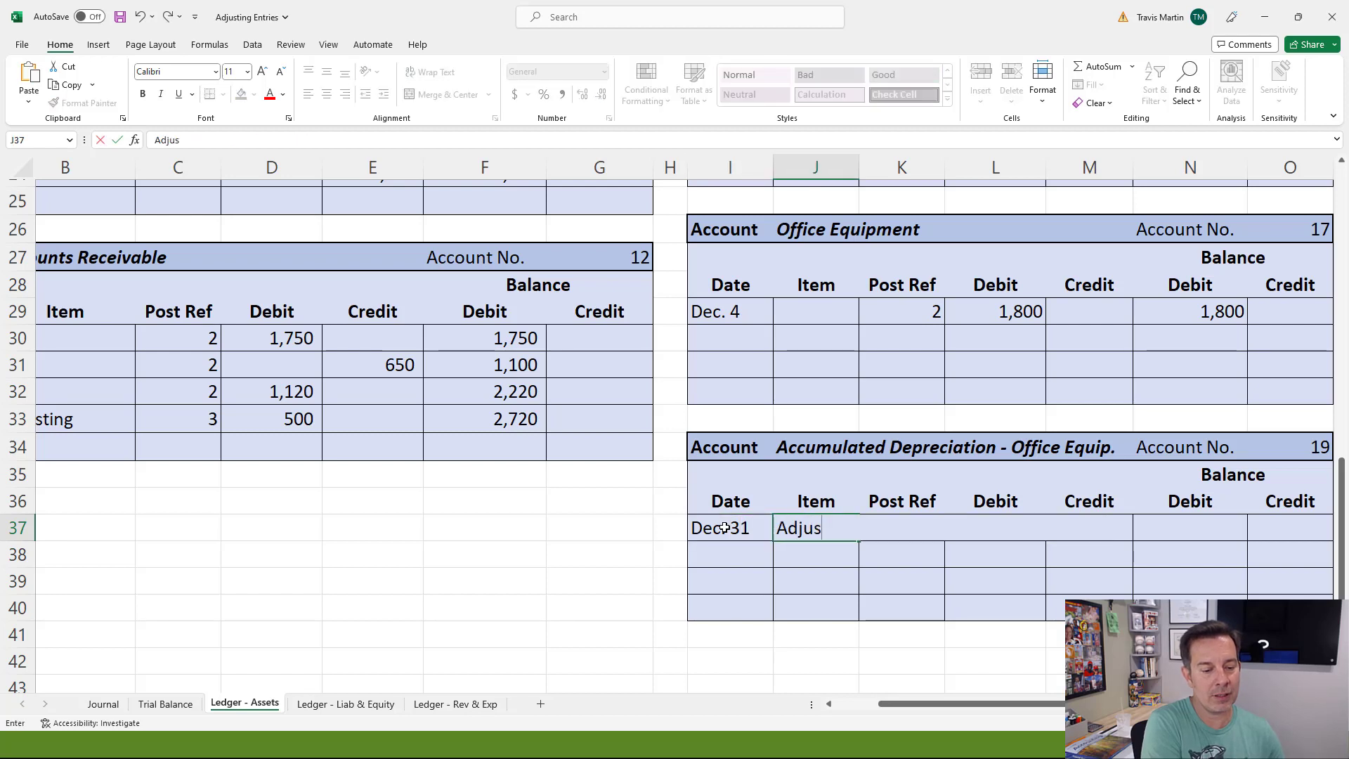
text(tgining)
key(Tab)
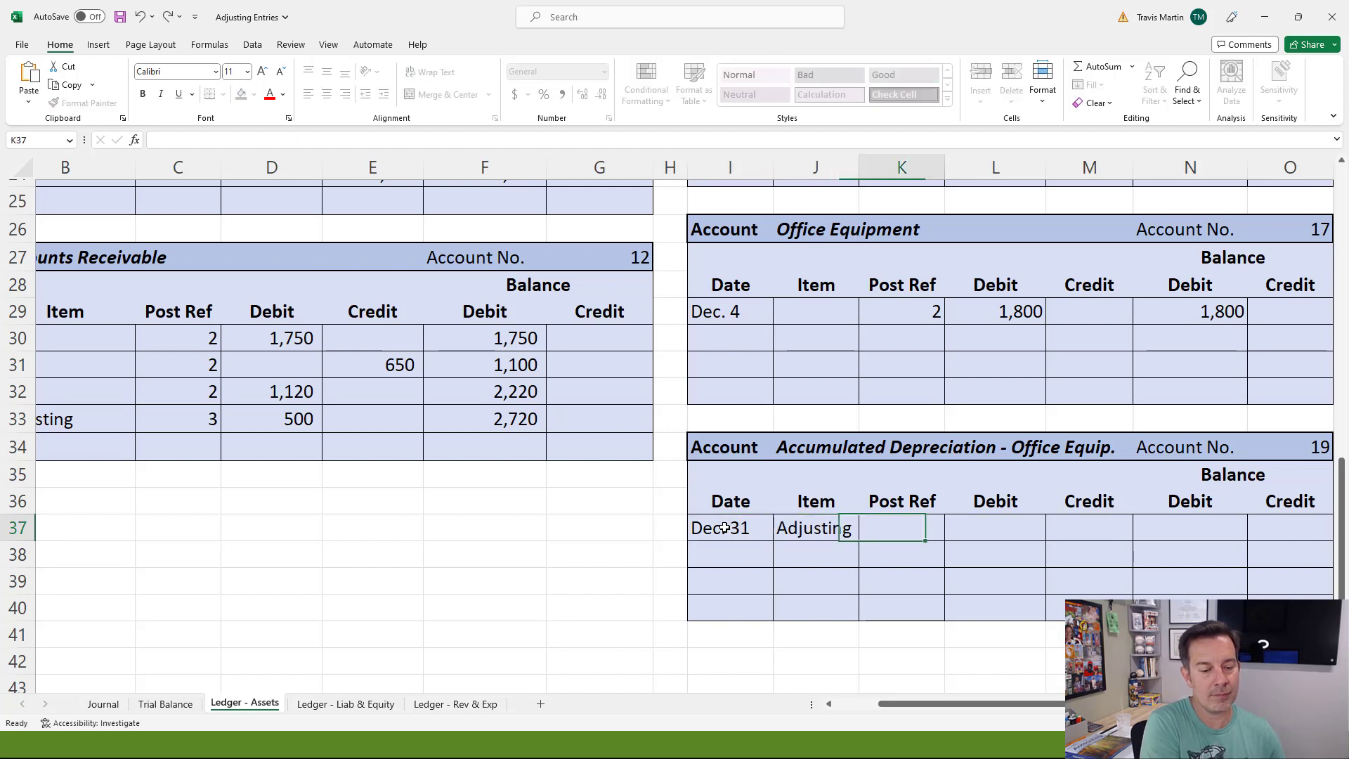
text(3)
key(Tab)
key(Tab)
text(50)
key(Tab)
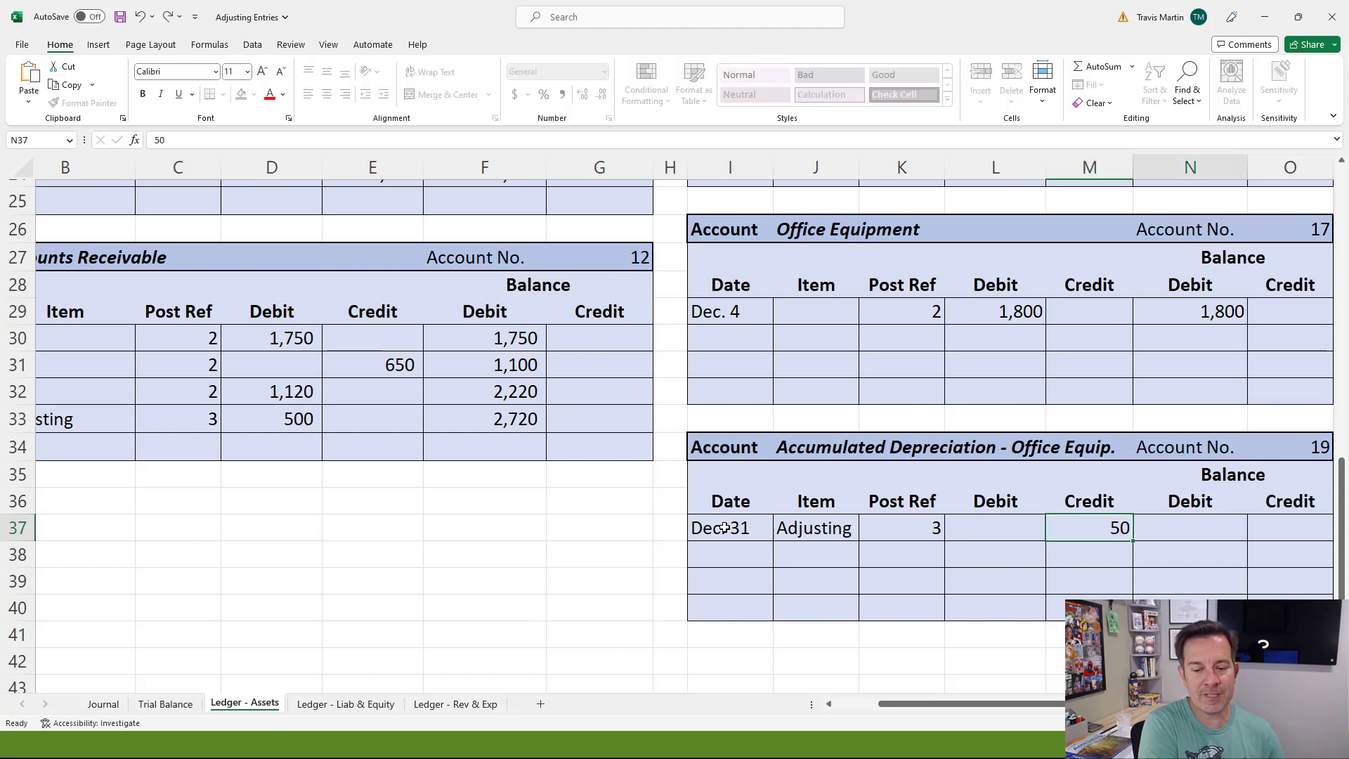
key(Tab)
text(50)
key(Return)
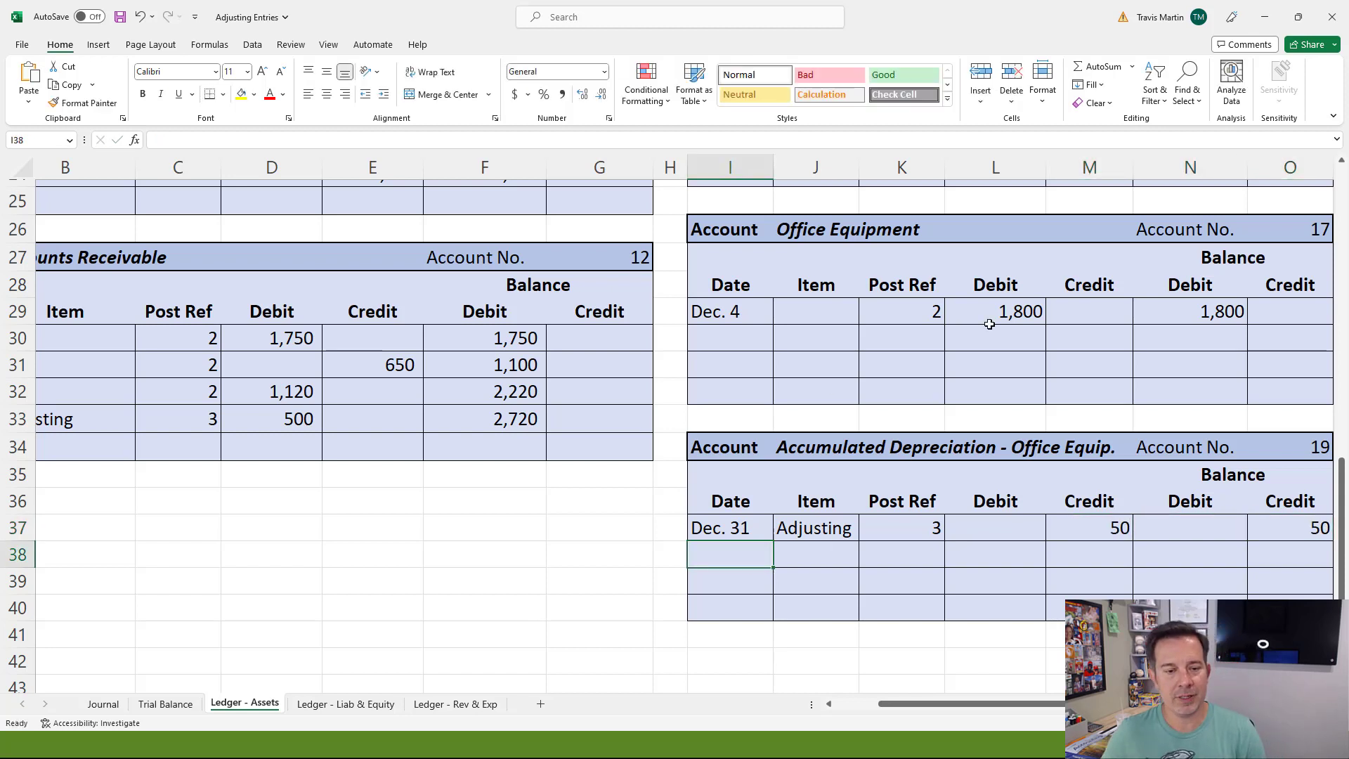
Step: Compare the Office Equipment 1,800 balance with the new 50 accumulated depreciation credit
click(1158, 306)
click(1295, 521)
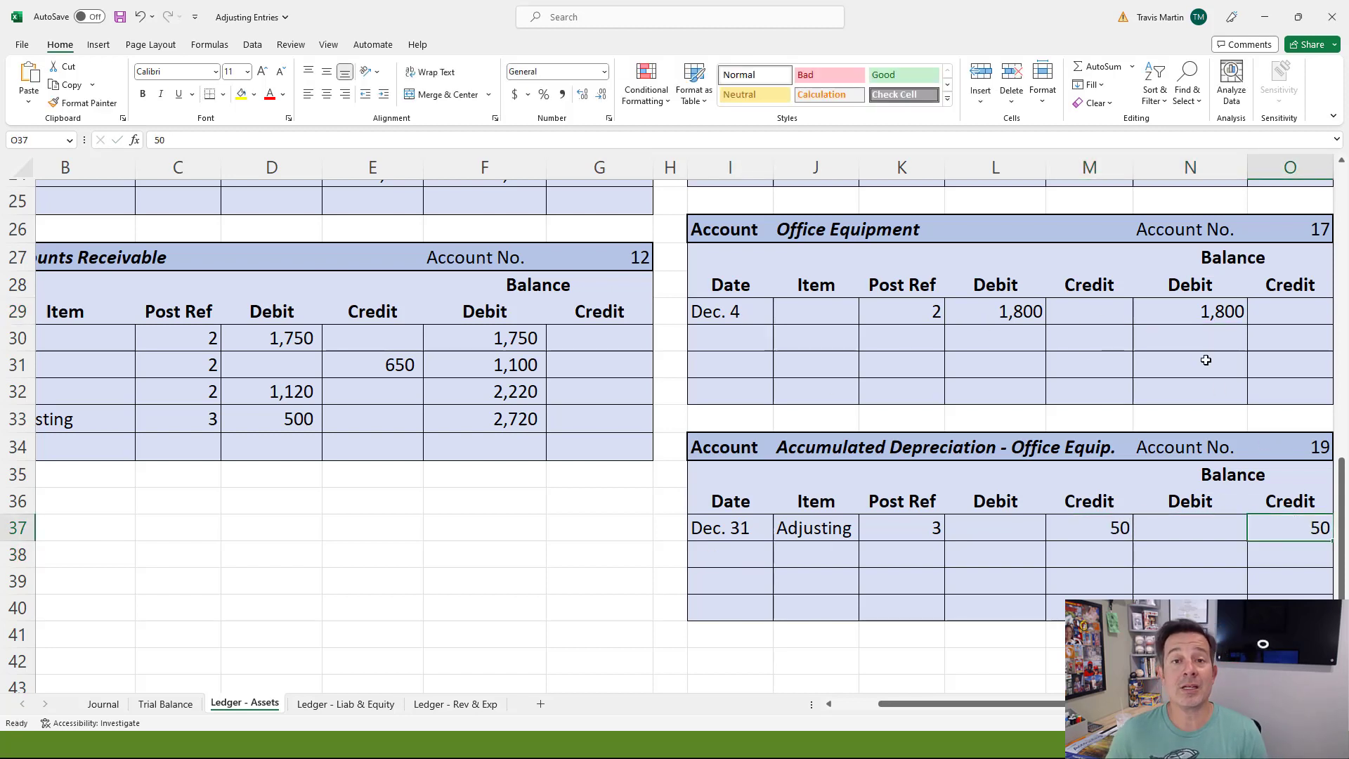
click(884, 239)
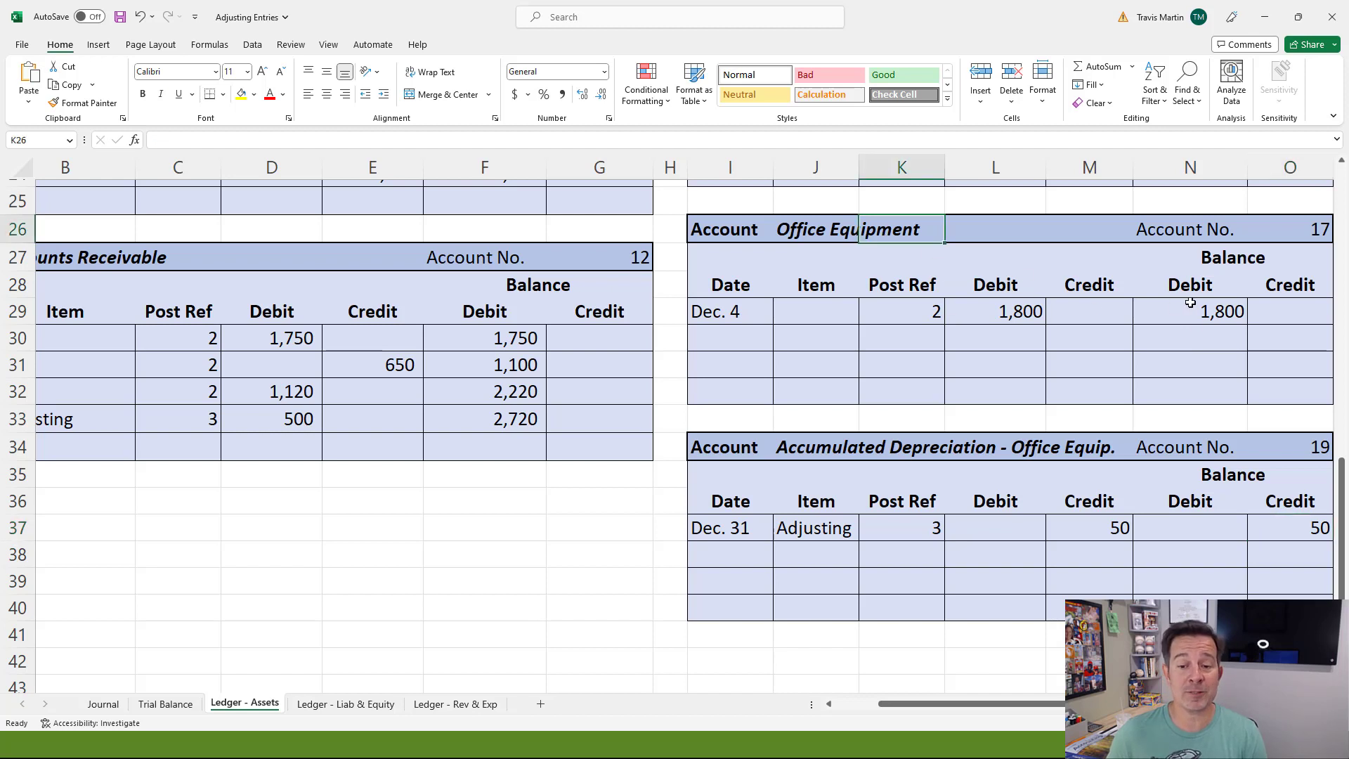
click(1203, 304)
click(1316, 531)
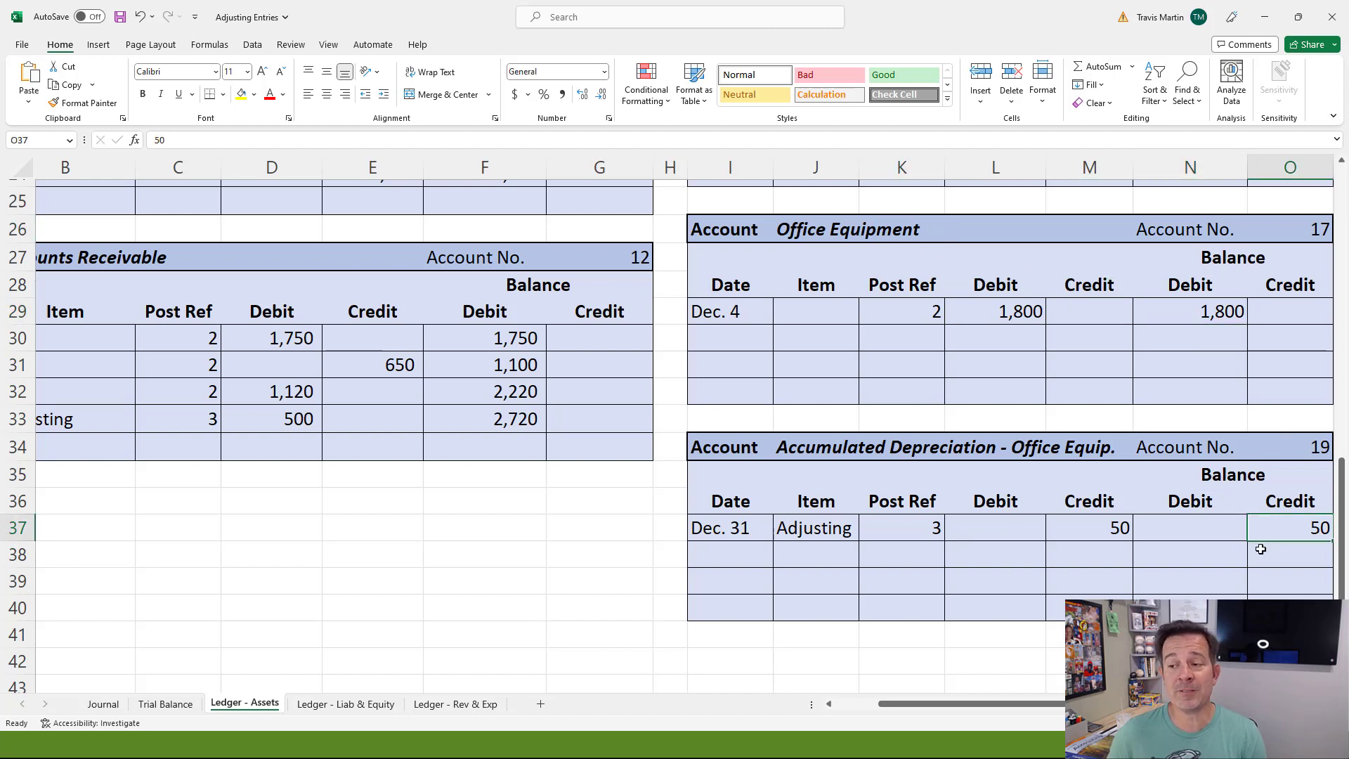
Step: Record post ref 19 on the Journal's accumulated depreciation line
click(103, 705)
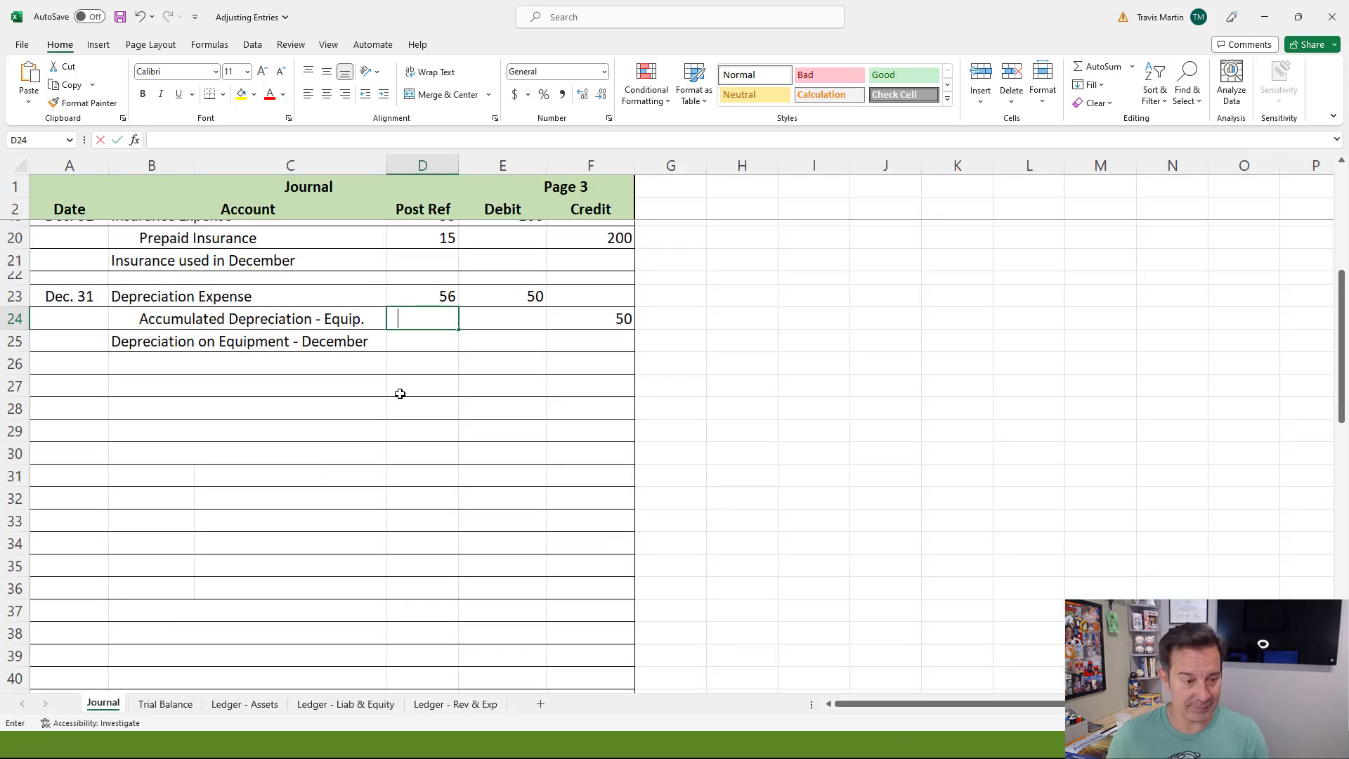
text(19)
click(487, 429)
Step: Look over the posted Journal and the empty Trial Balance, then return to Ledger - Assets
scroll(624, 458, up, 5)
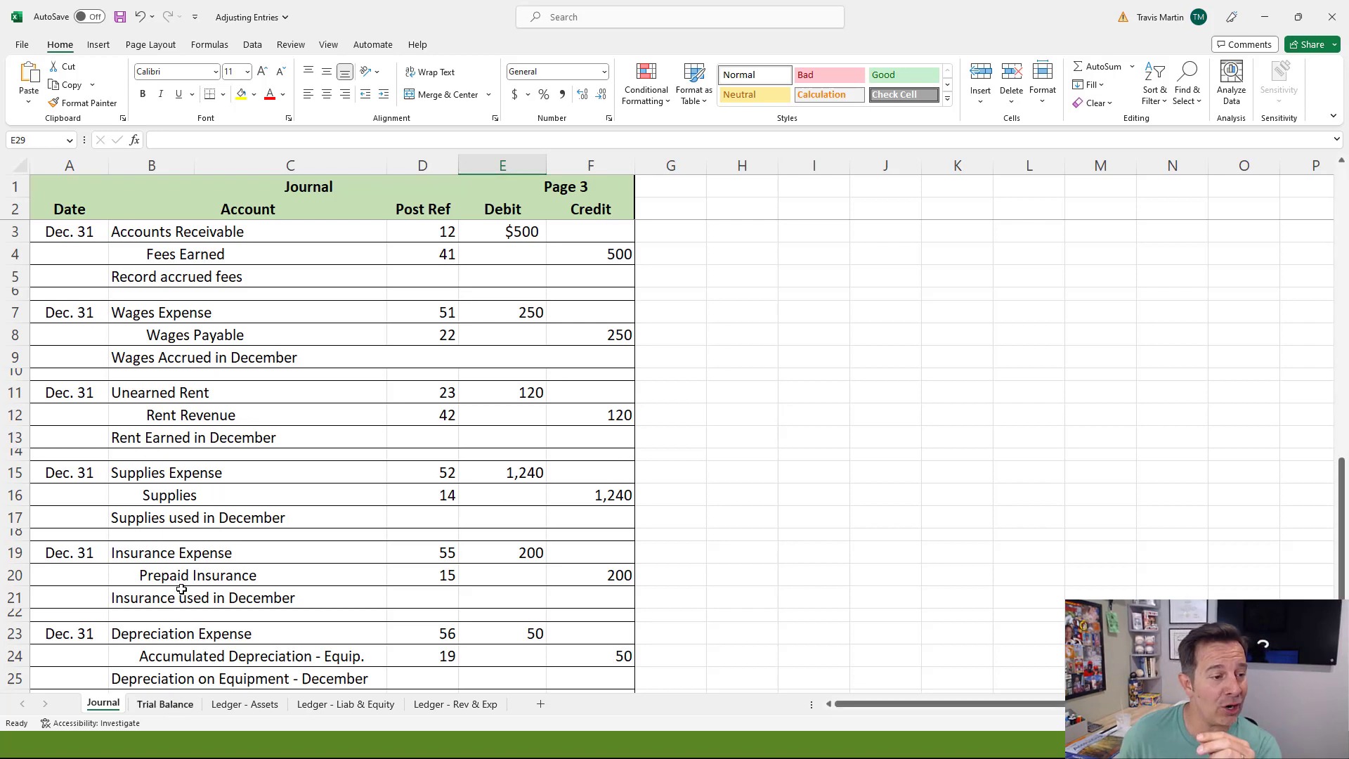
click(165, 703)
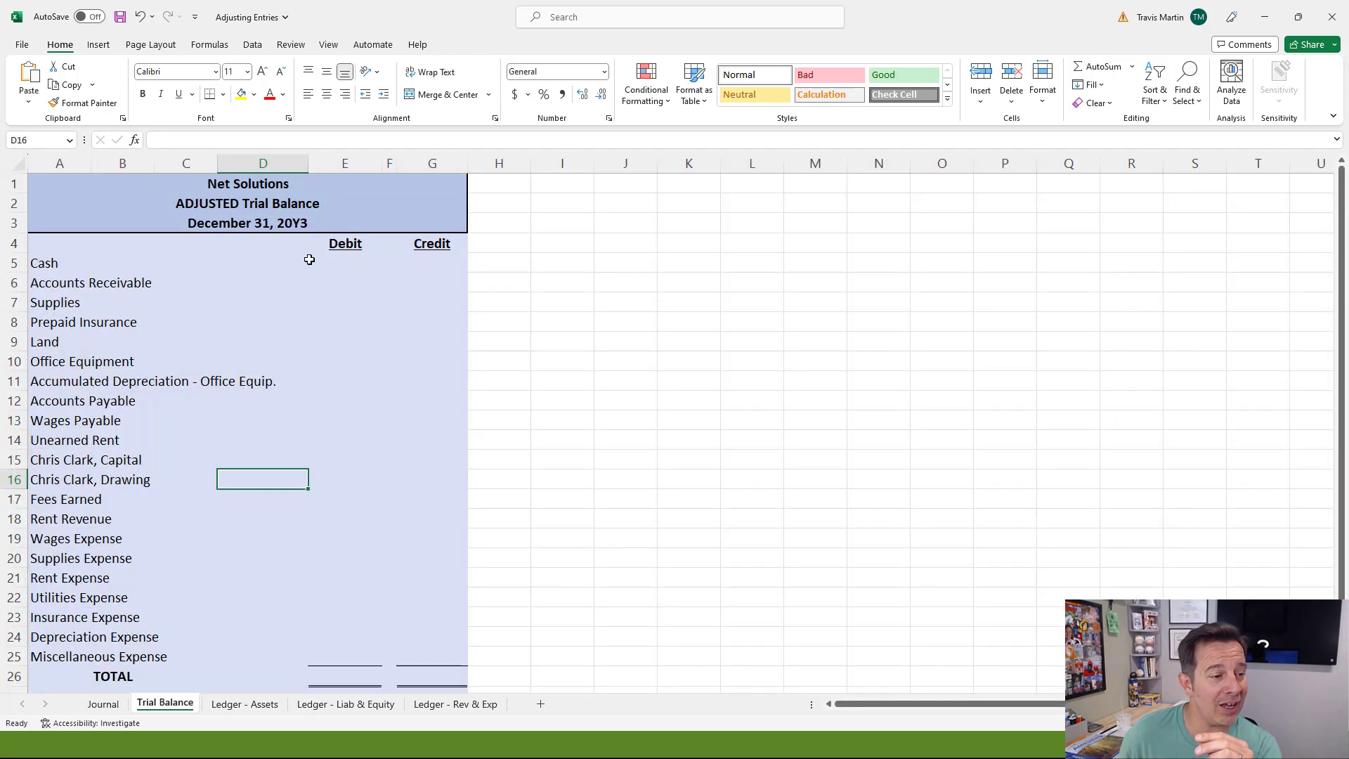
click(244, 703)
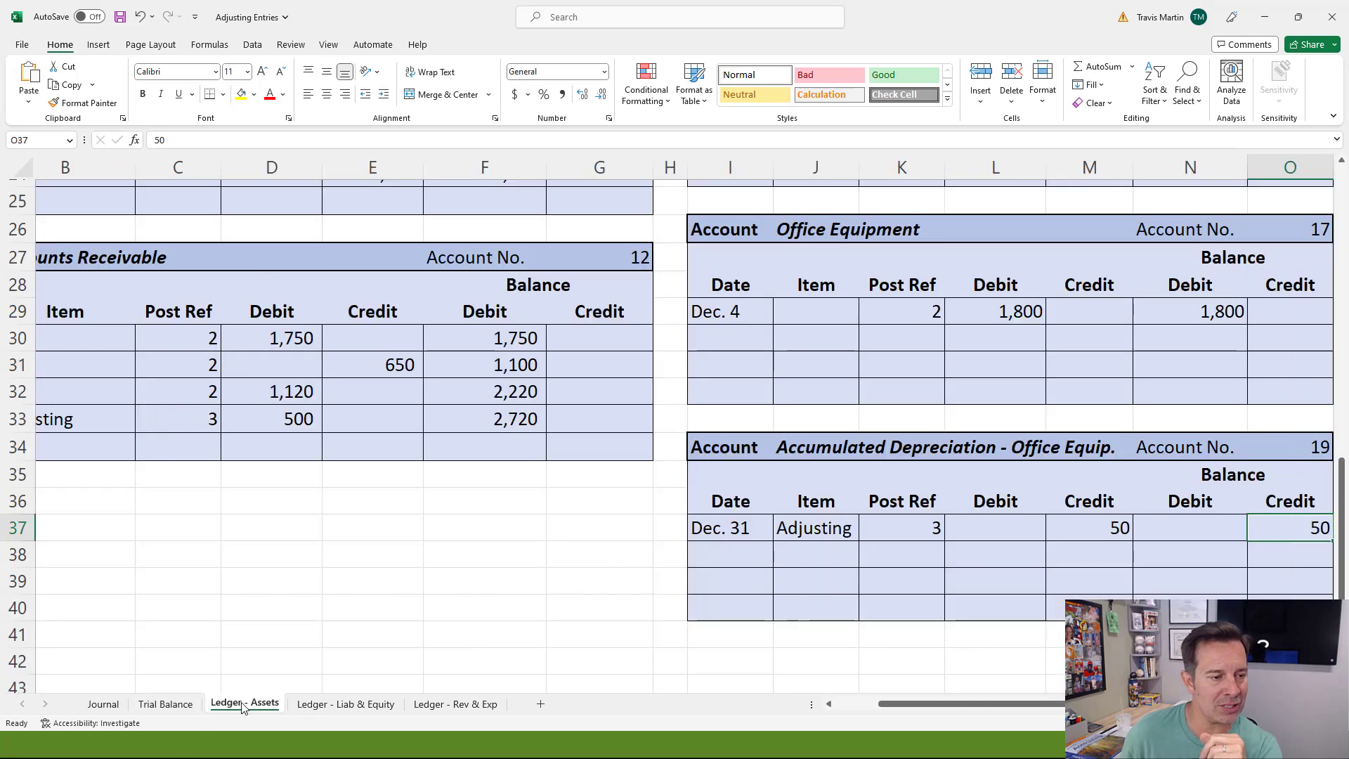
scroll(449, 463, up, 8)
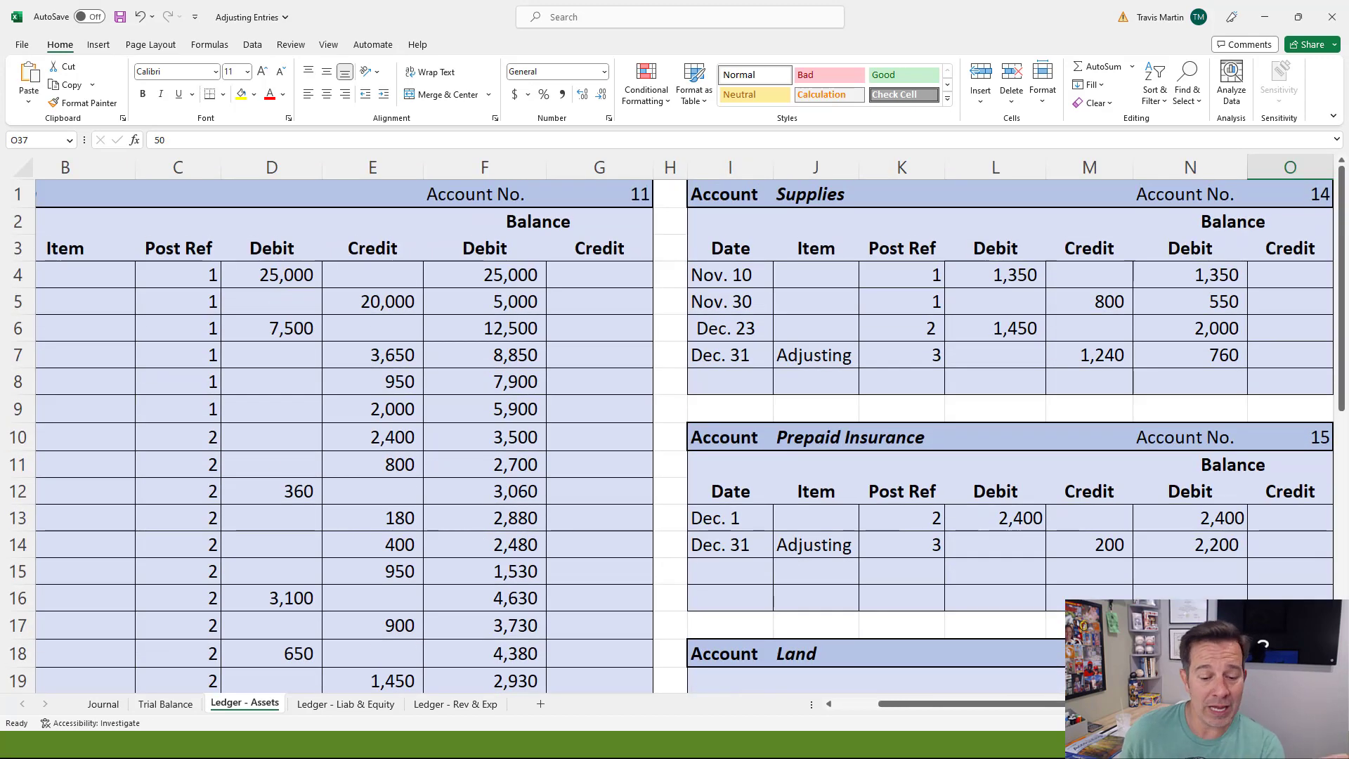
Step: Check the Cash ending balance of 2,065 and the Accounts Receivable balance of 2,720
scroll(693, 491, left, 2)
scroll(693, 491, down, 4)
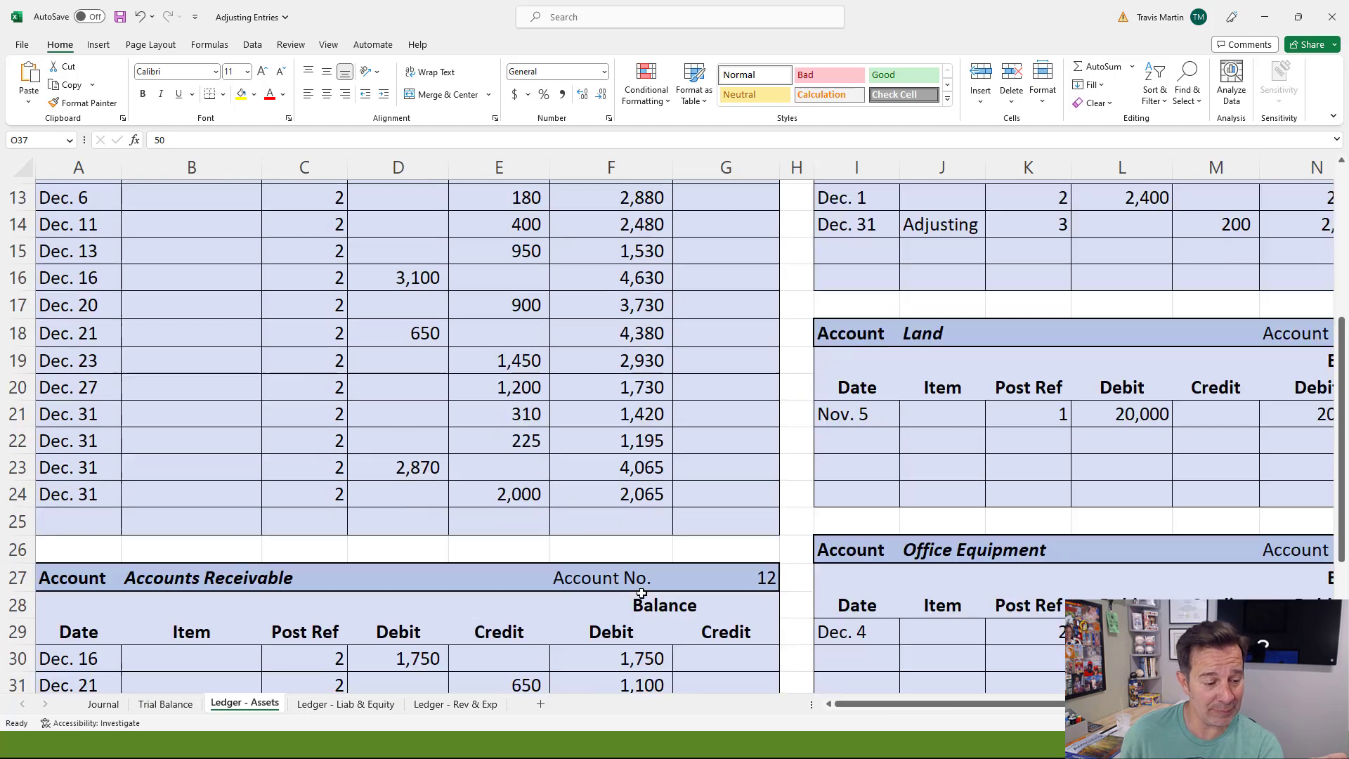
click(615, 491)
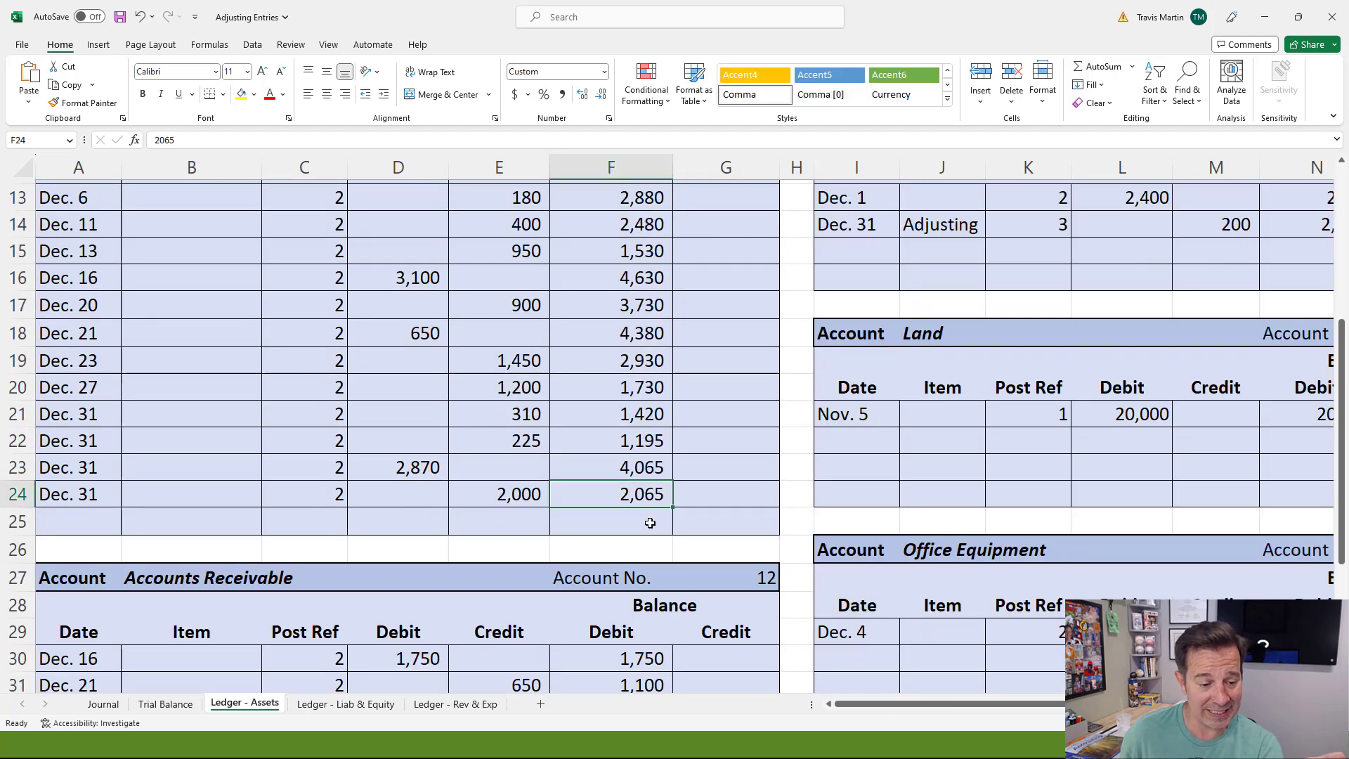
scroll(620, 496, down, 3)
click(635, 497)
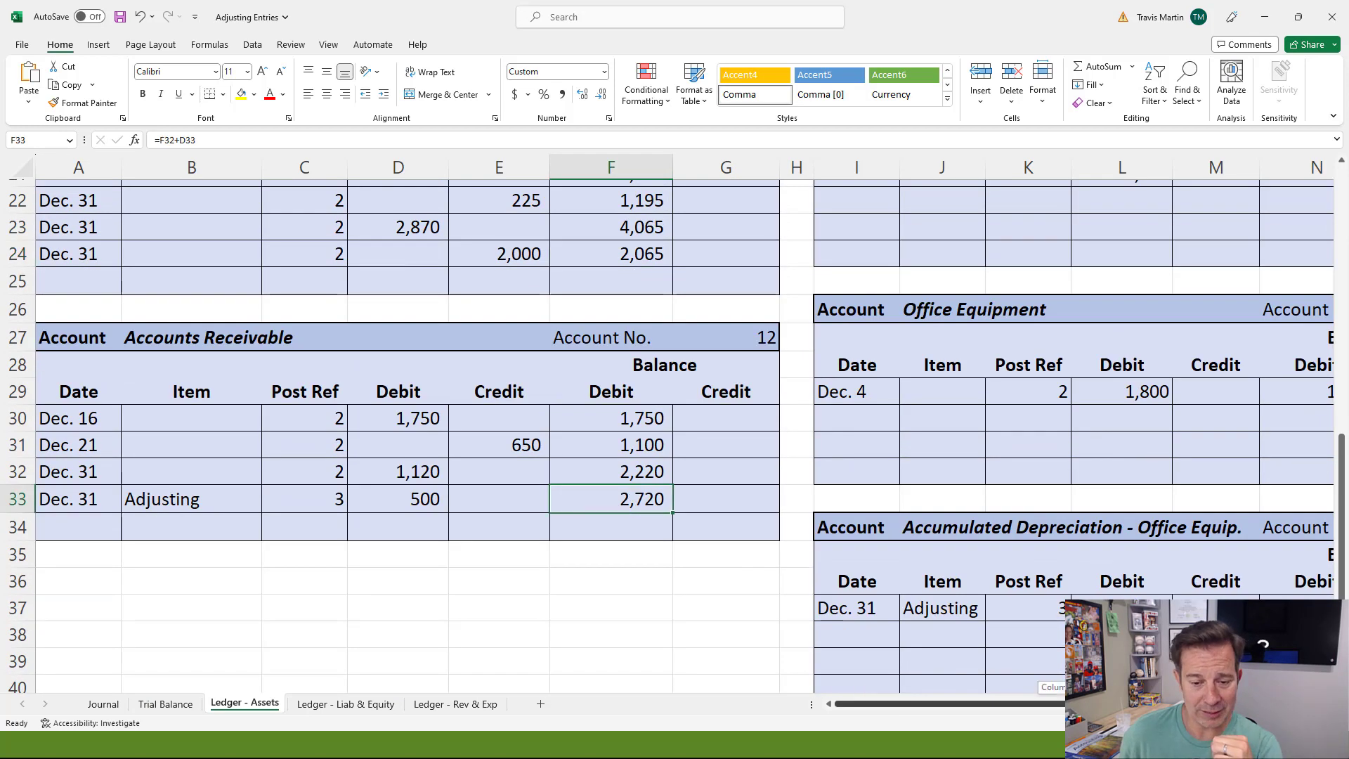
scroll(1040, 703, right, 2)
scroll(1180, 502, up, 7)
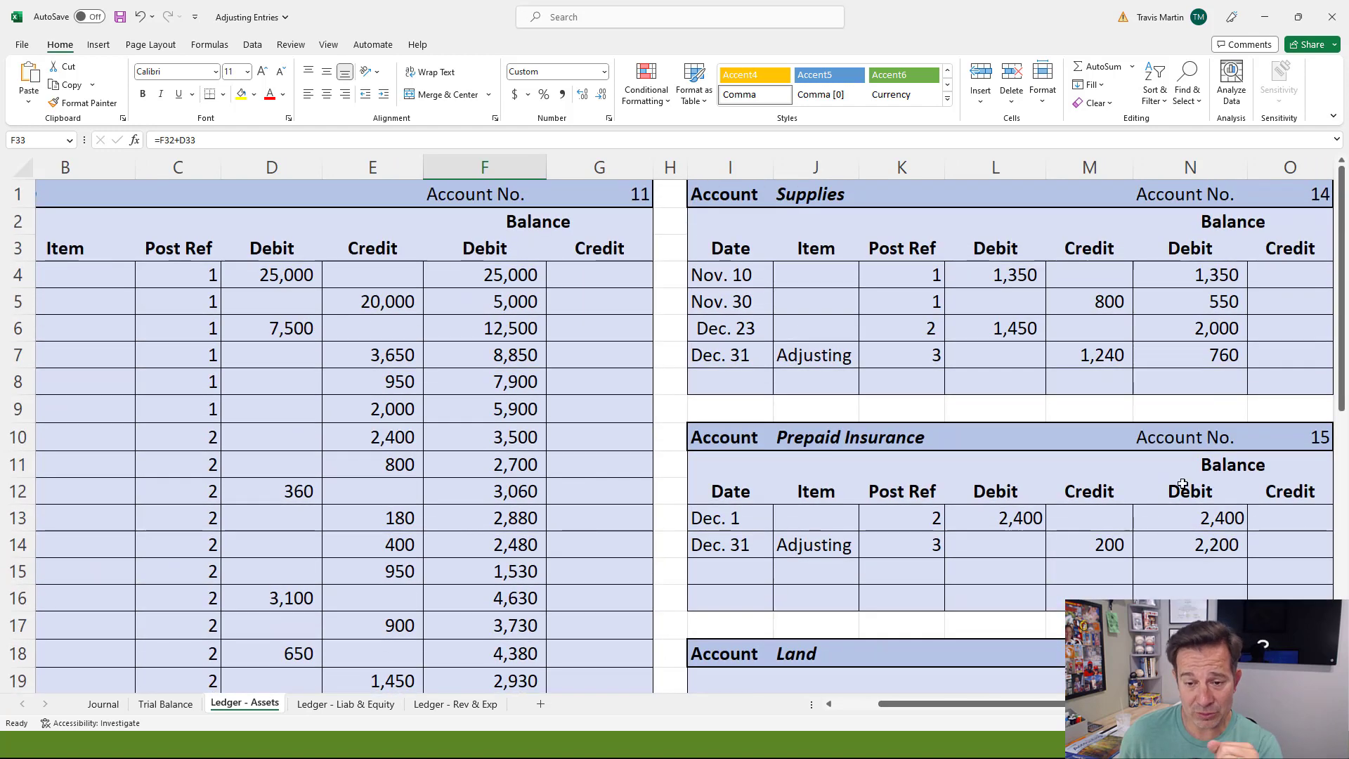
click(1236, 232)
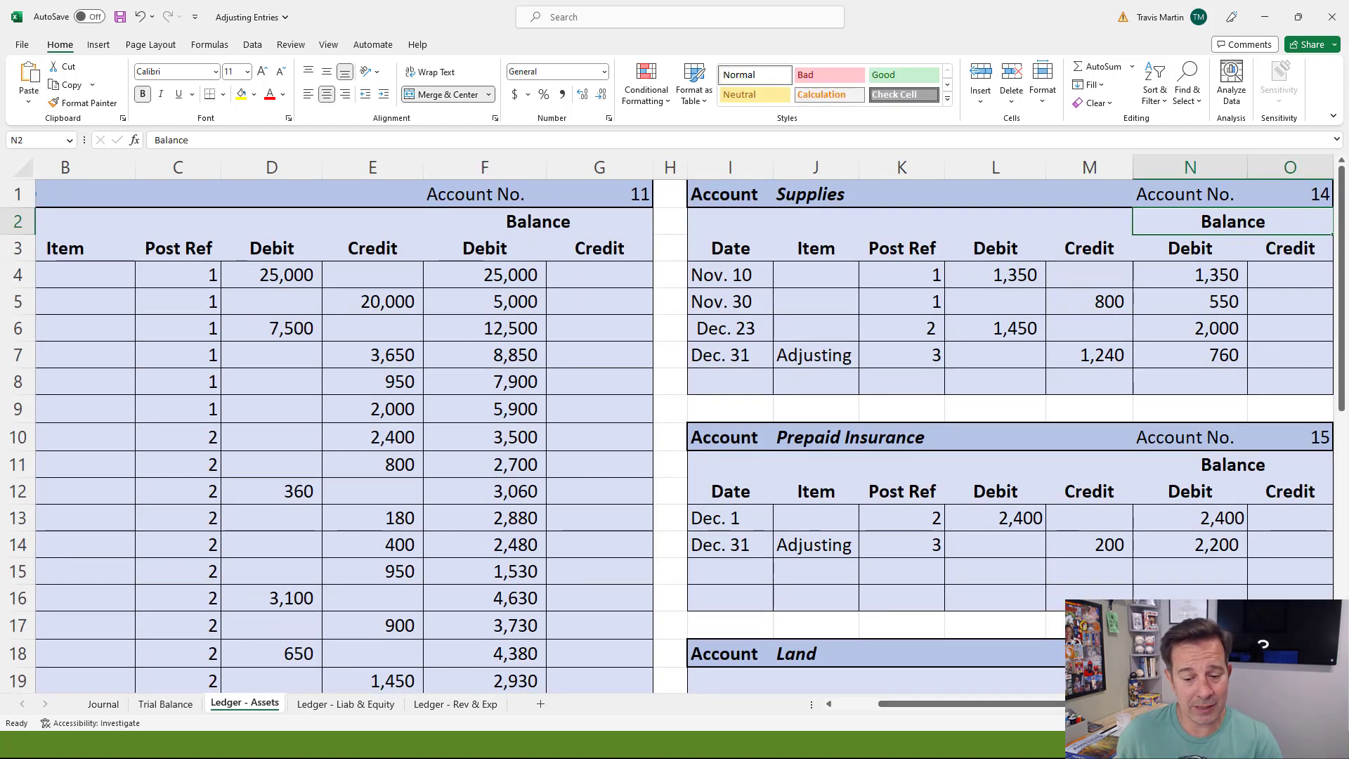
scroll(674, 422, left, 2)
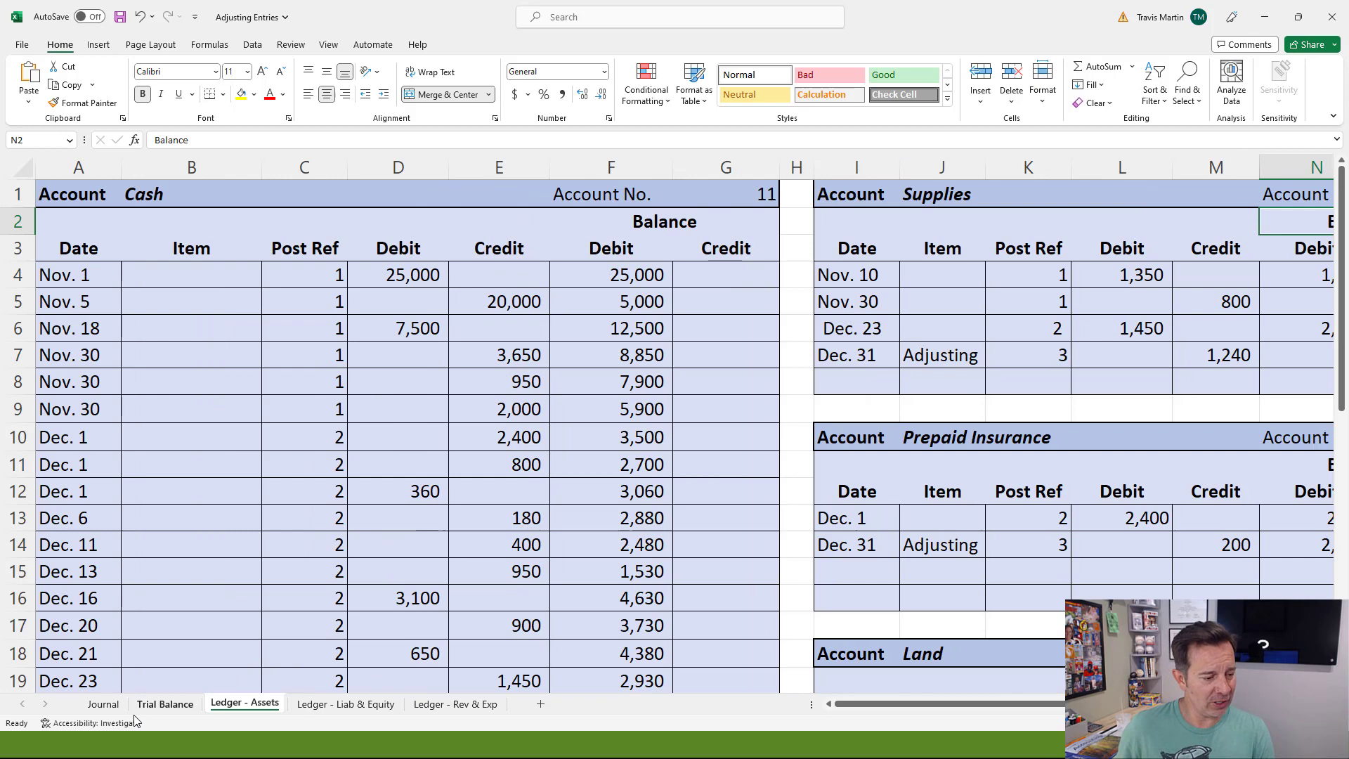
Step: Narrow column D and link the Cash (2,065) and Accounts Receivable (2,720) debits to the ledger
click(159, 703)
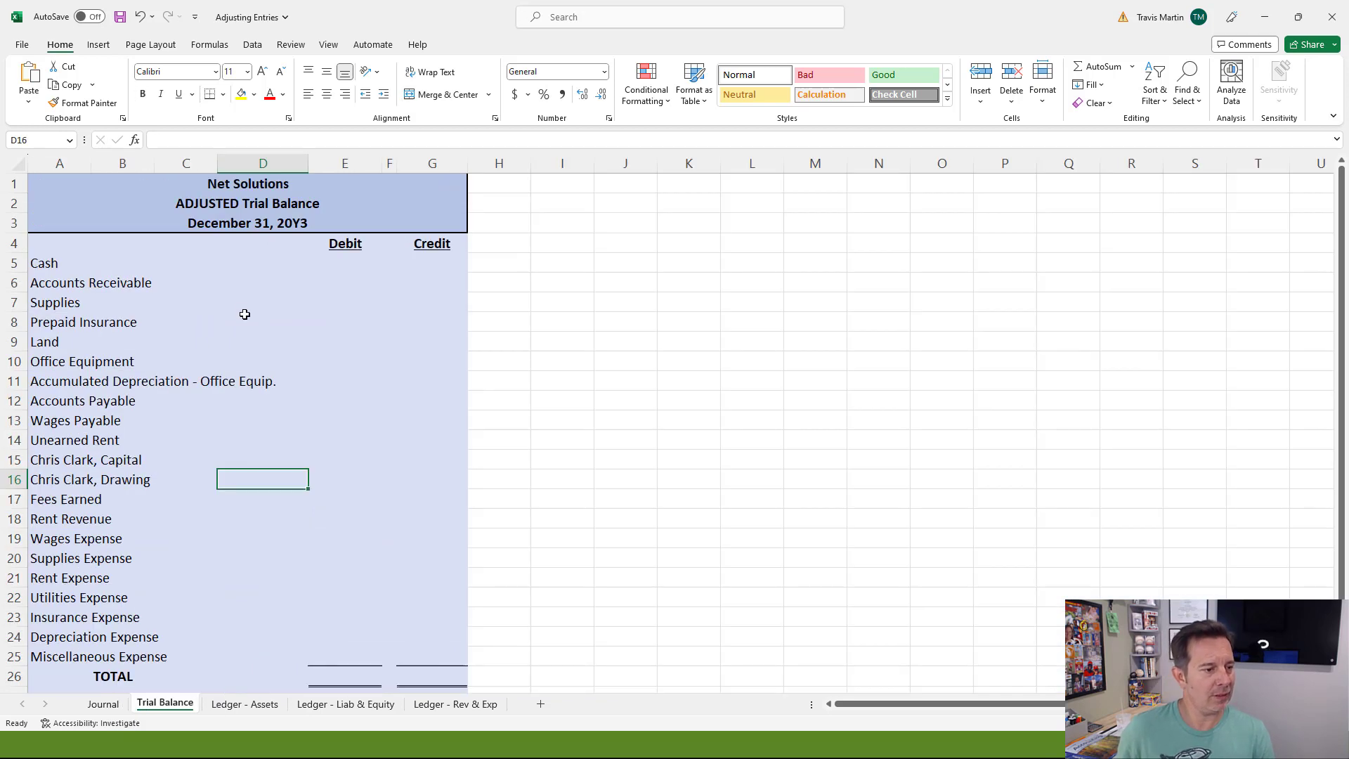
click(334, 263)
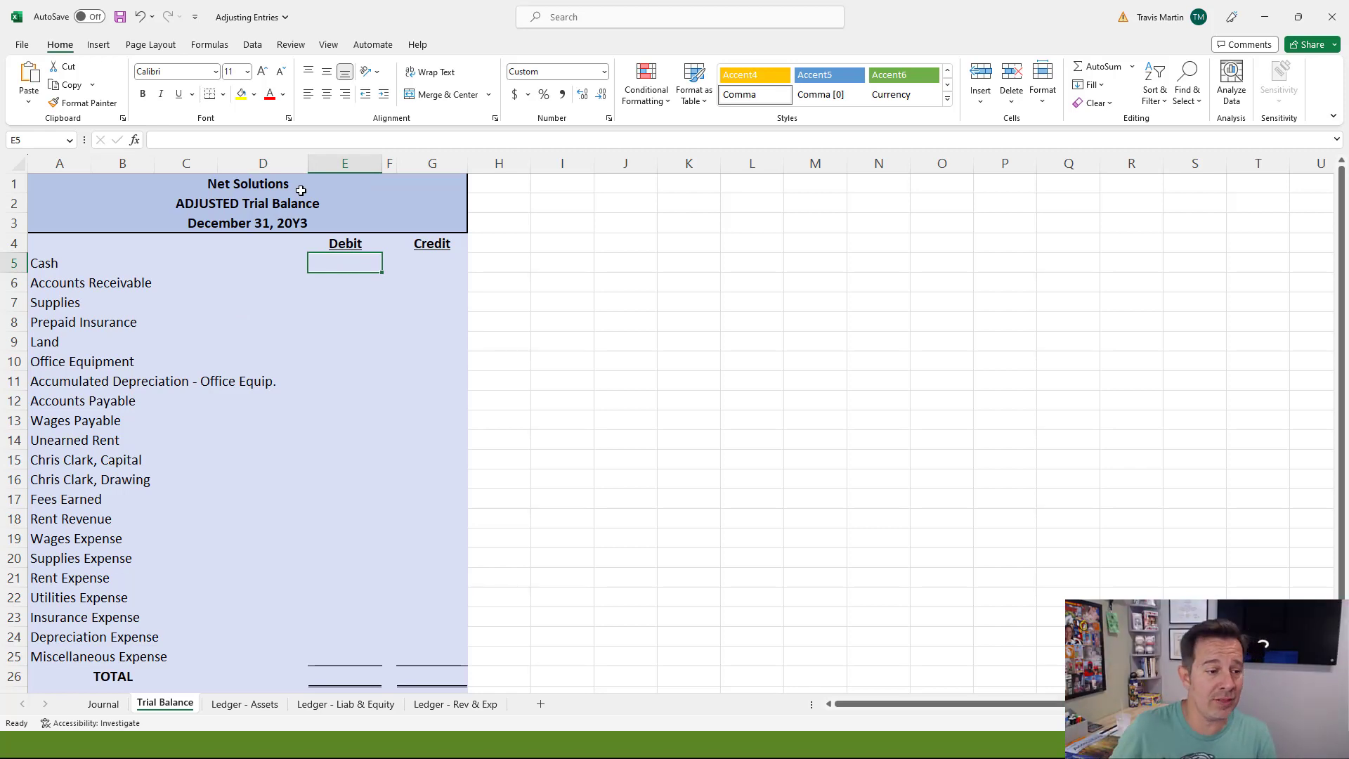
drag(307, 170, 285, 170)
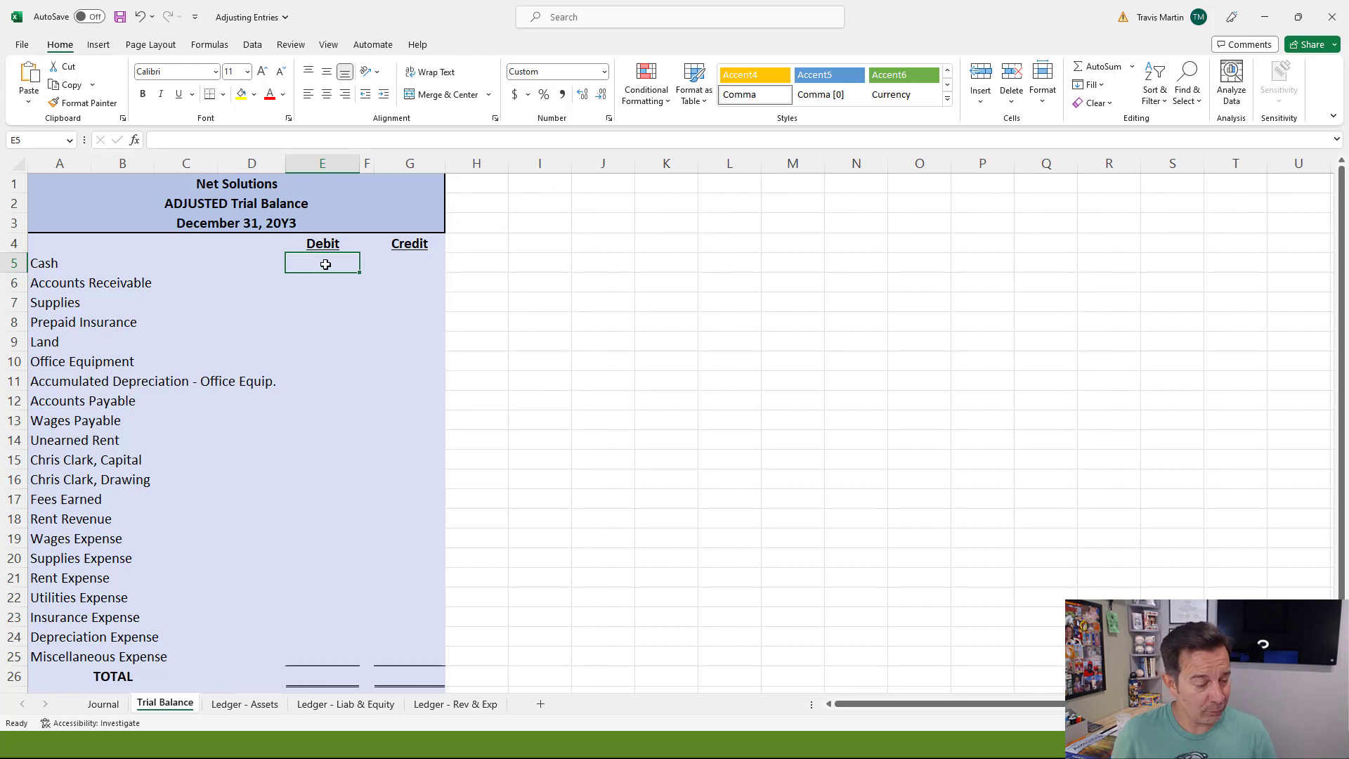
text(=)
click(274, 701)
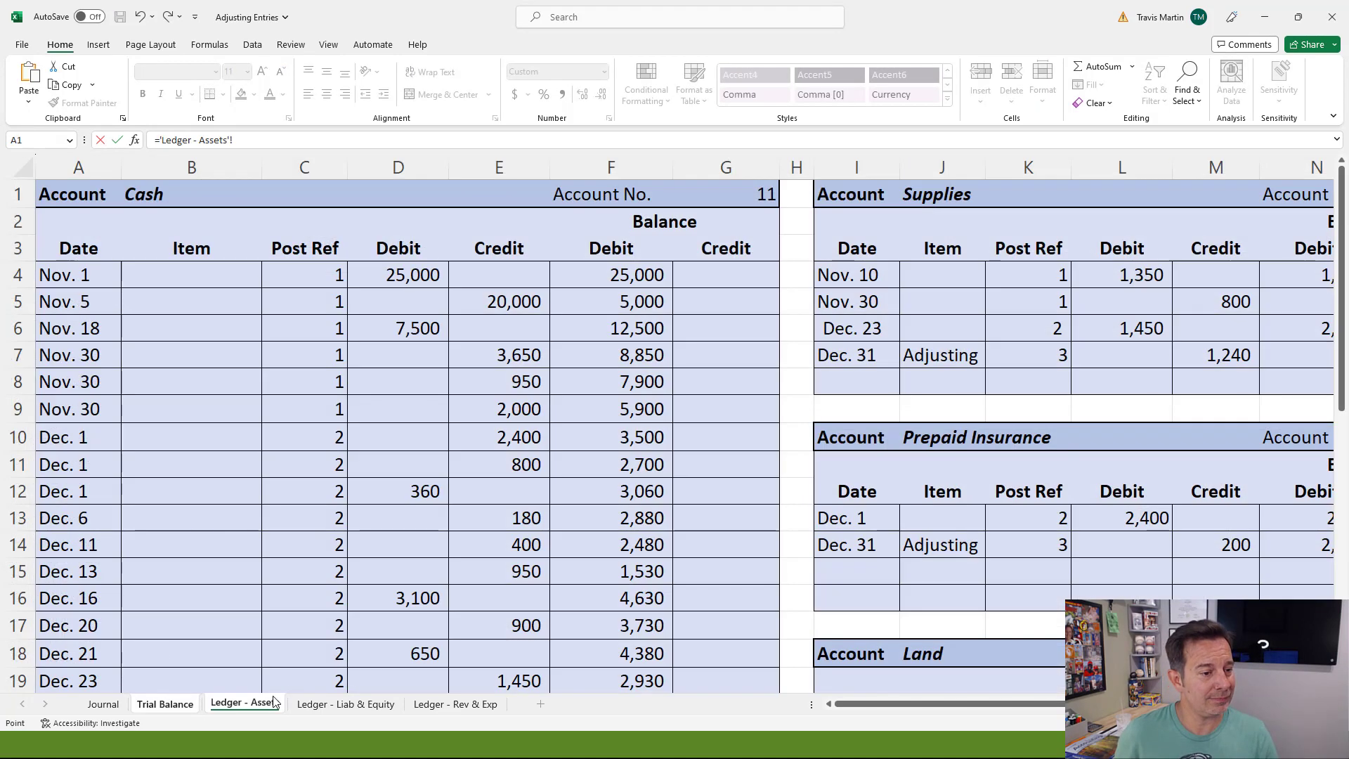
scroll(632, 421, down, 5)
click(636, 416)
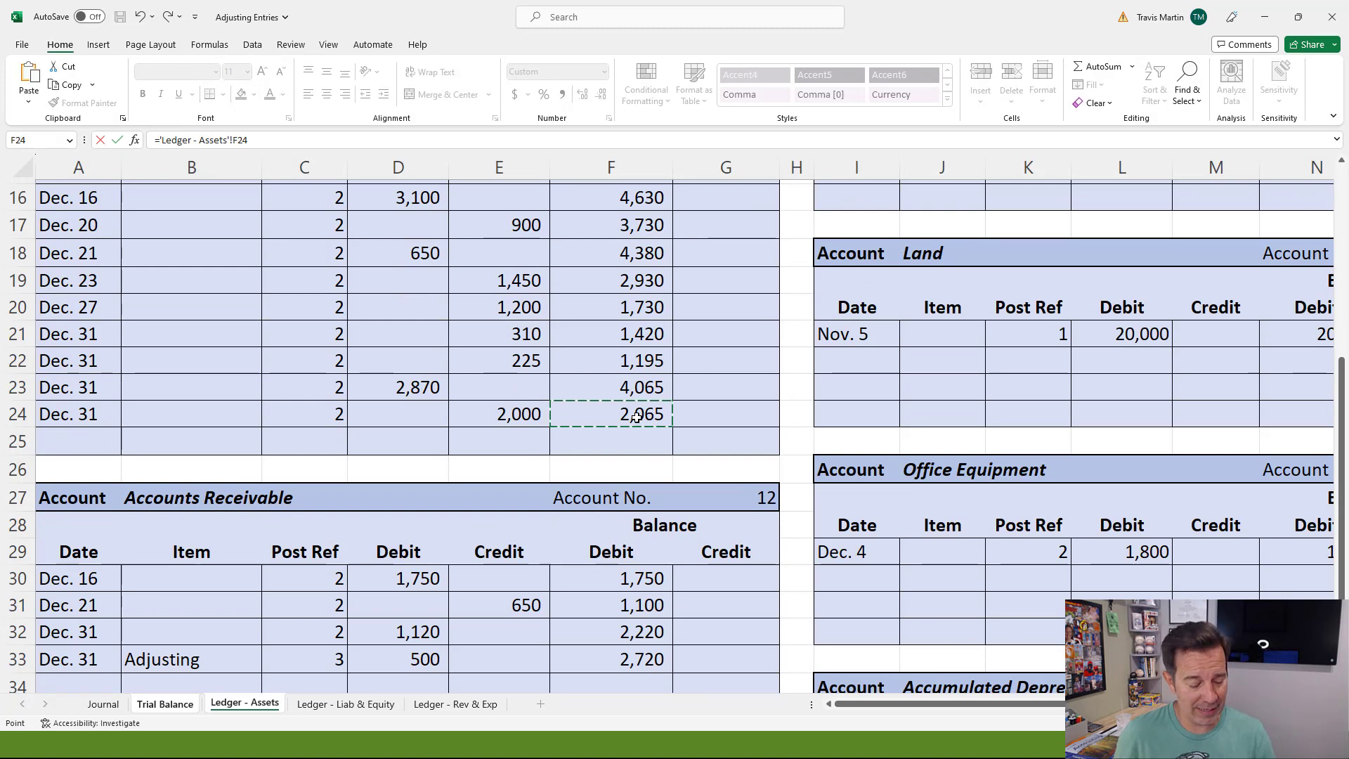
key(Return)
text(=)
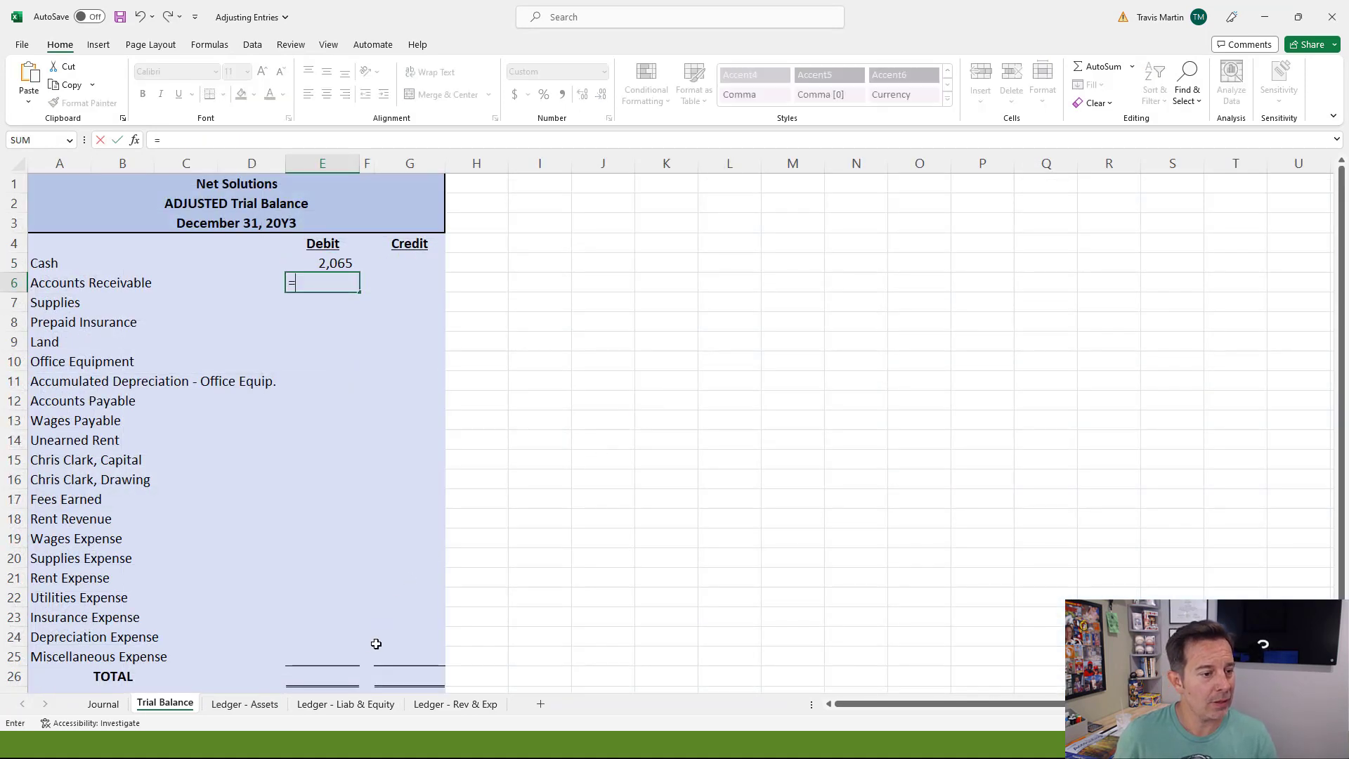
click(276, 705)
scroll(467, 394, down, 3)
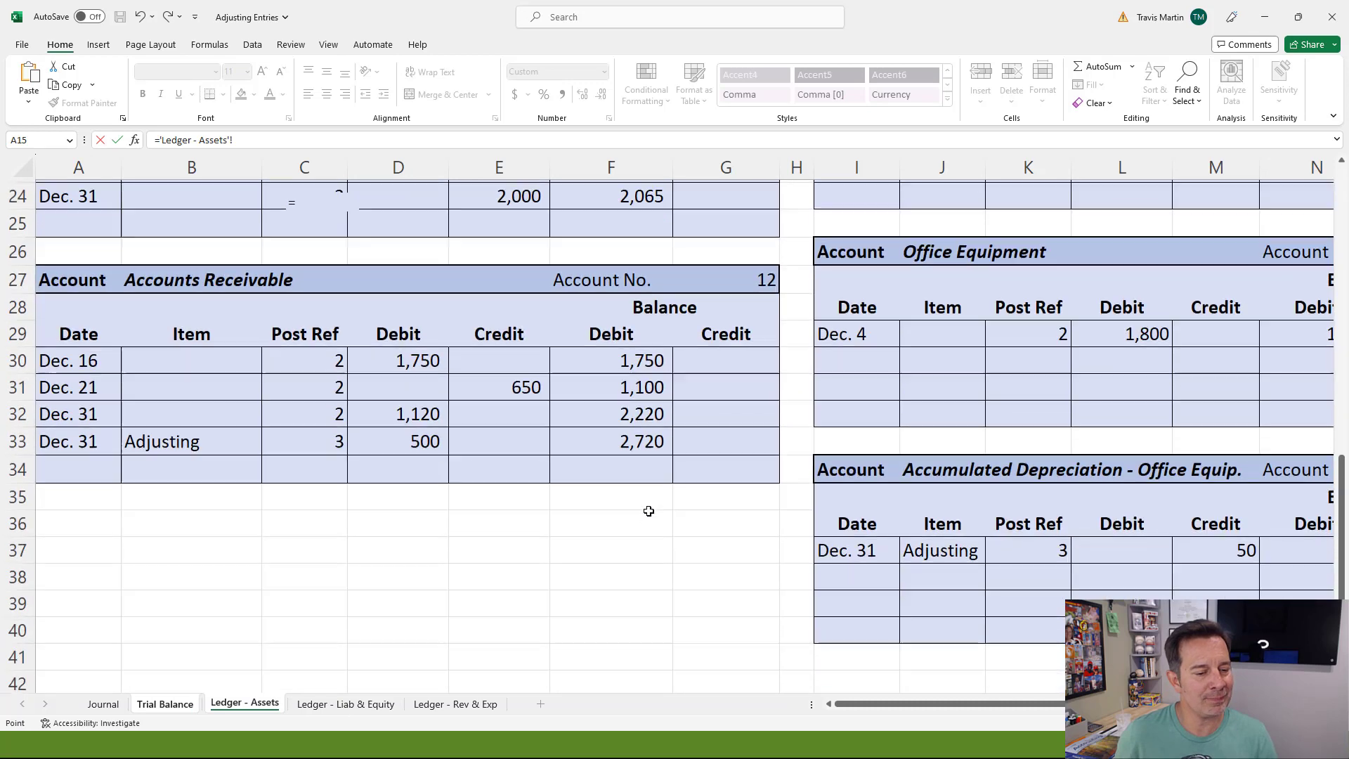
click(645, 443)
key(Return)
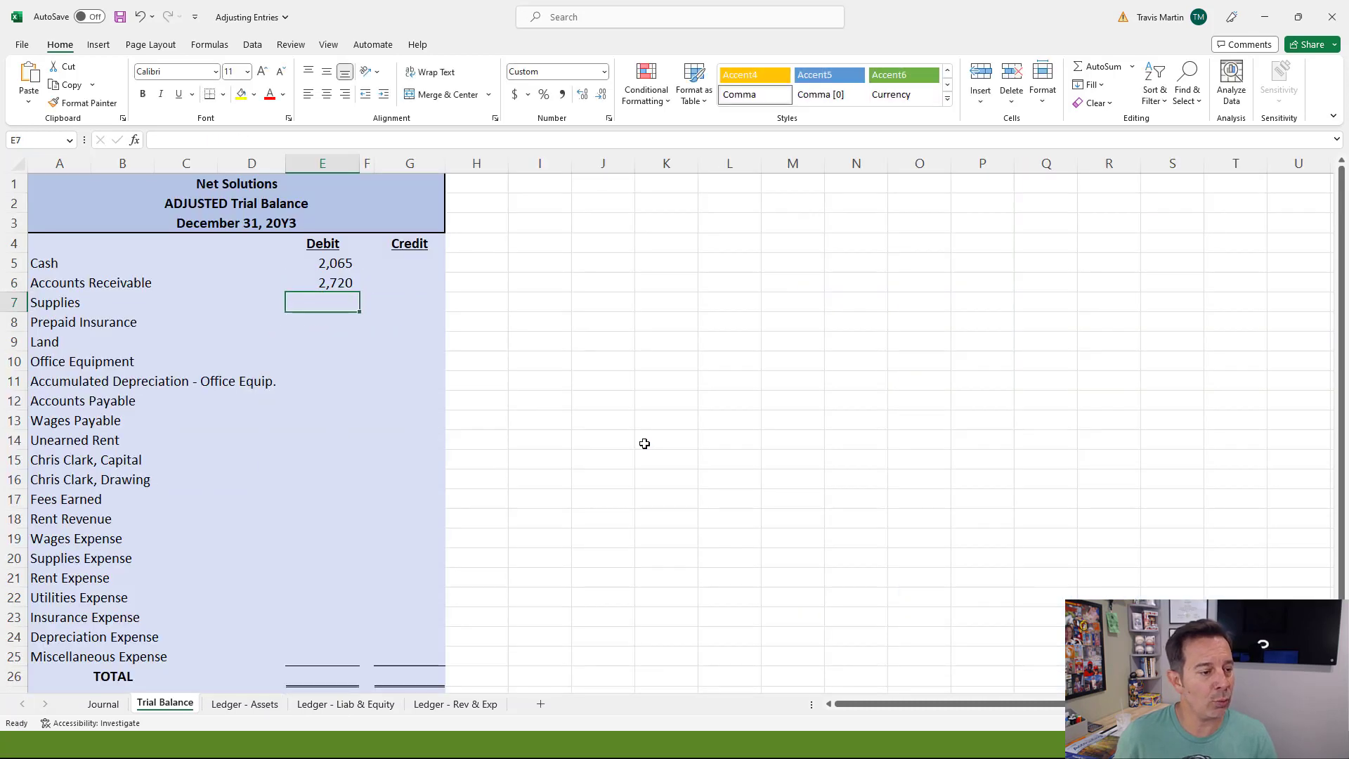
Step: Link the Supplies (760) and Prepaid Insurance (2,200) debits to their ledger balances
text(=)
click(276, 705)
scroll(949, 346, up, 7)
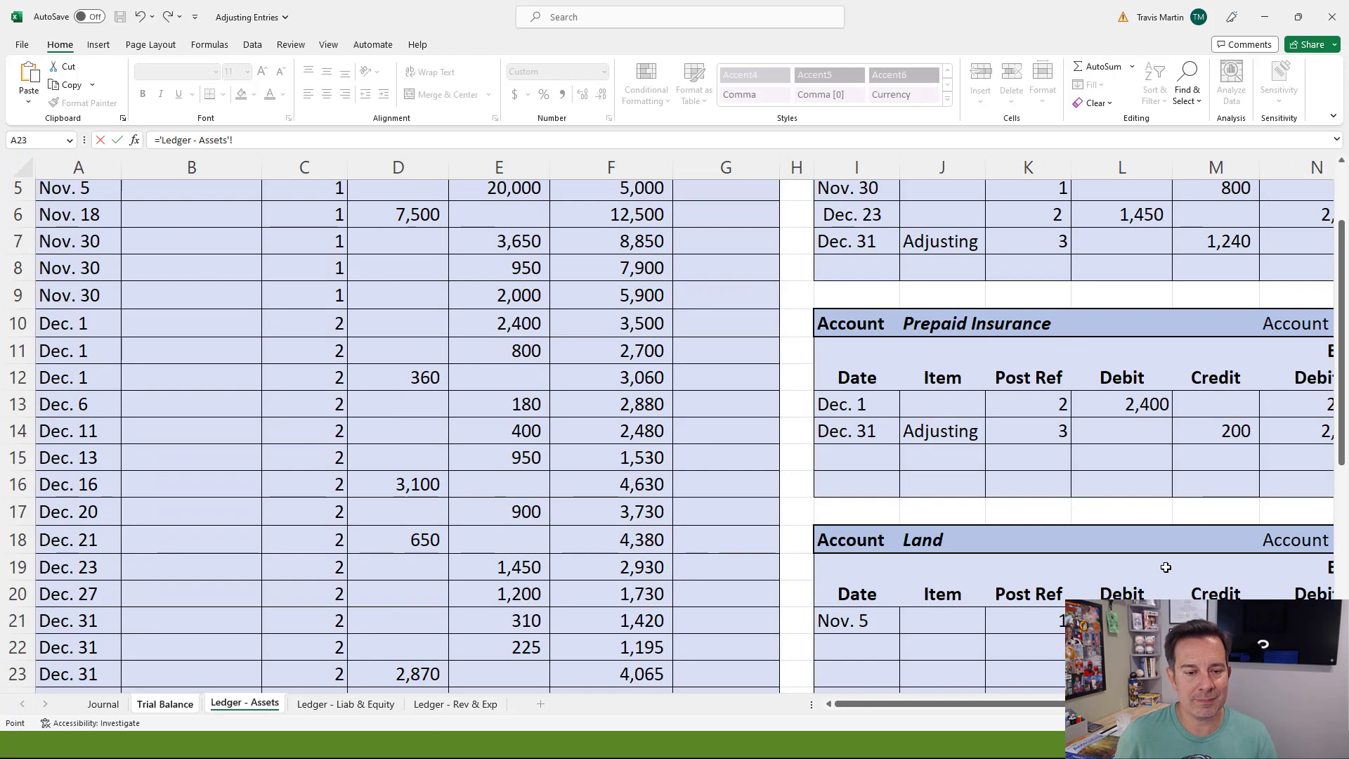
scroll(949, 422, right, 2)
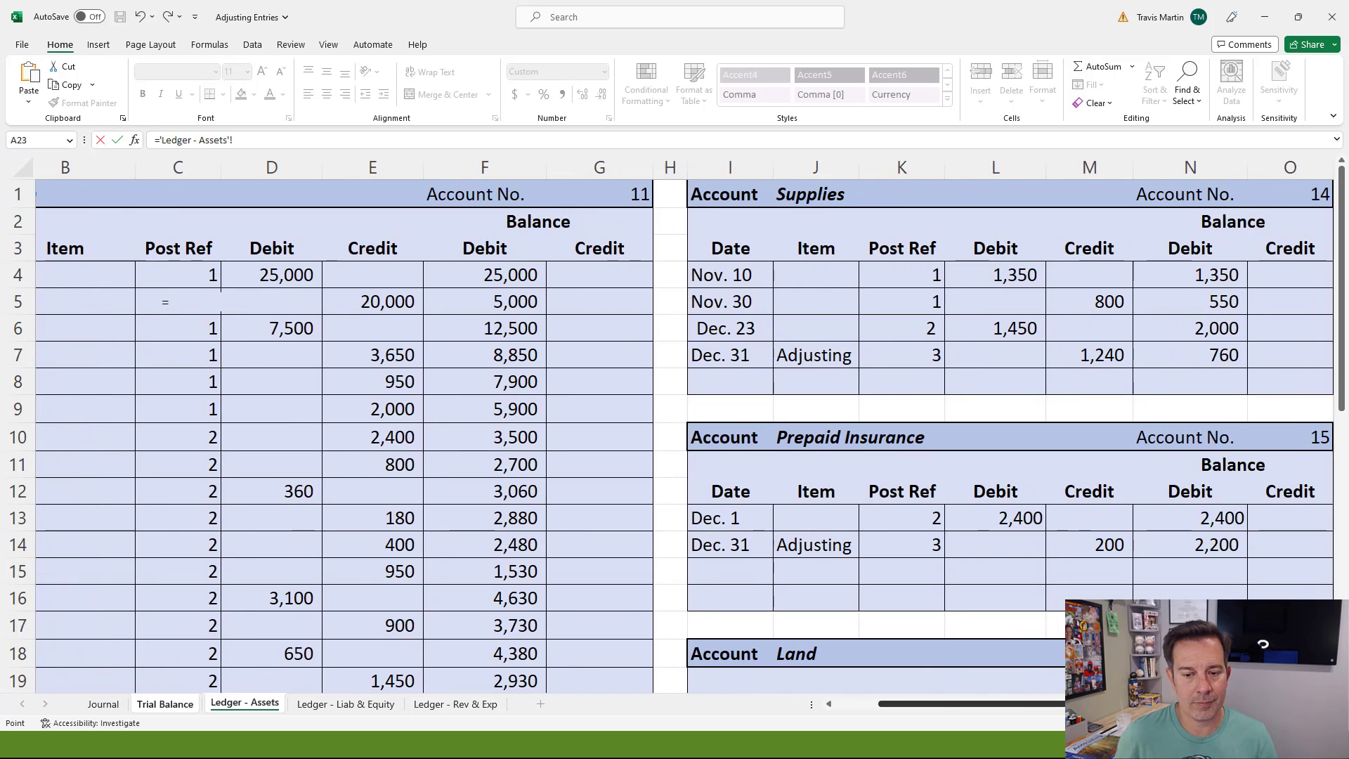
click(1213, 356)
key(Return)
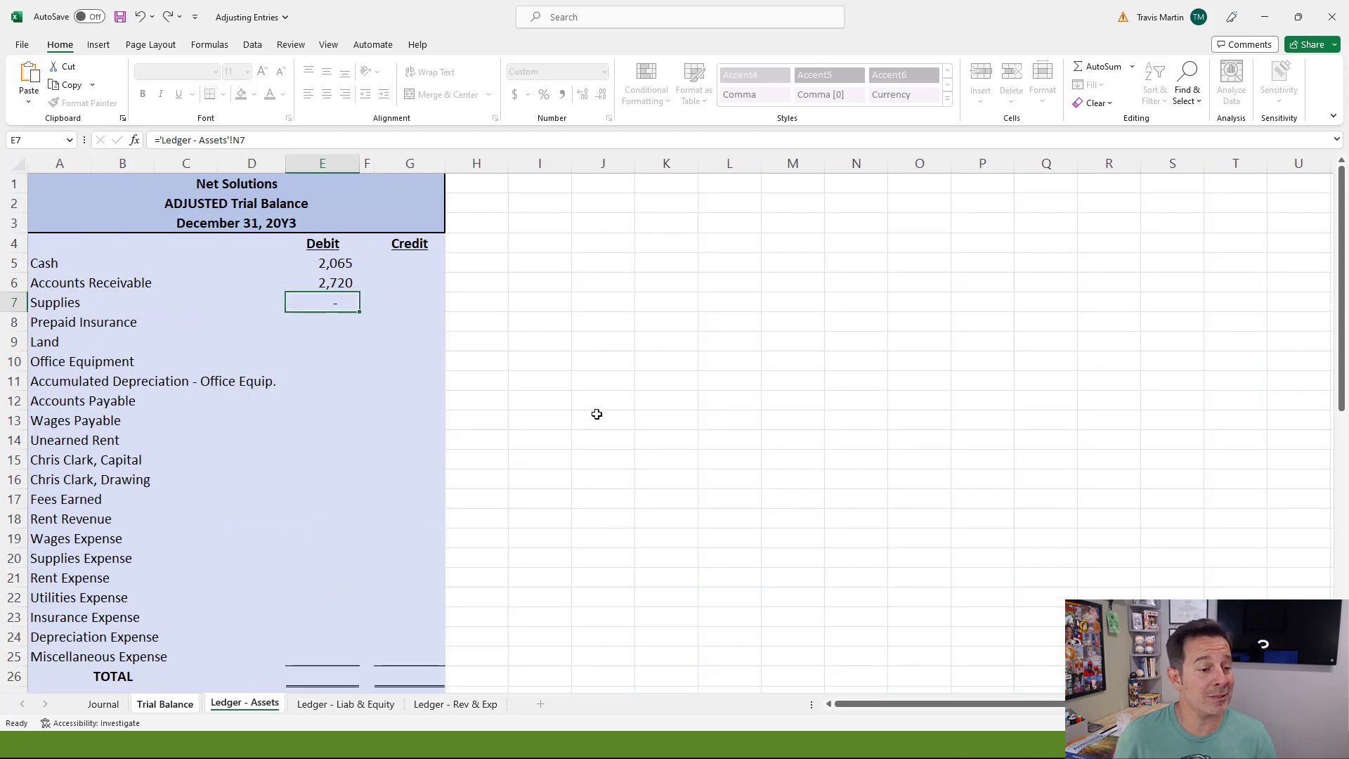
text(=)
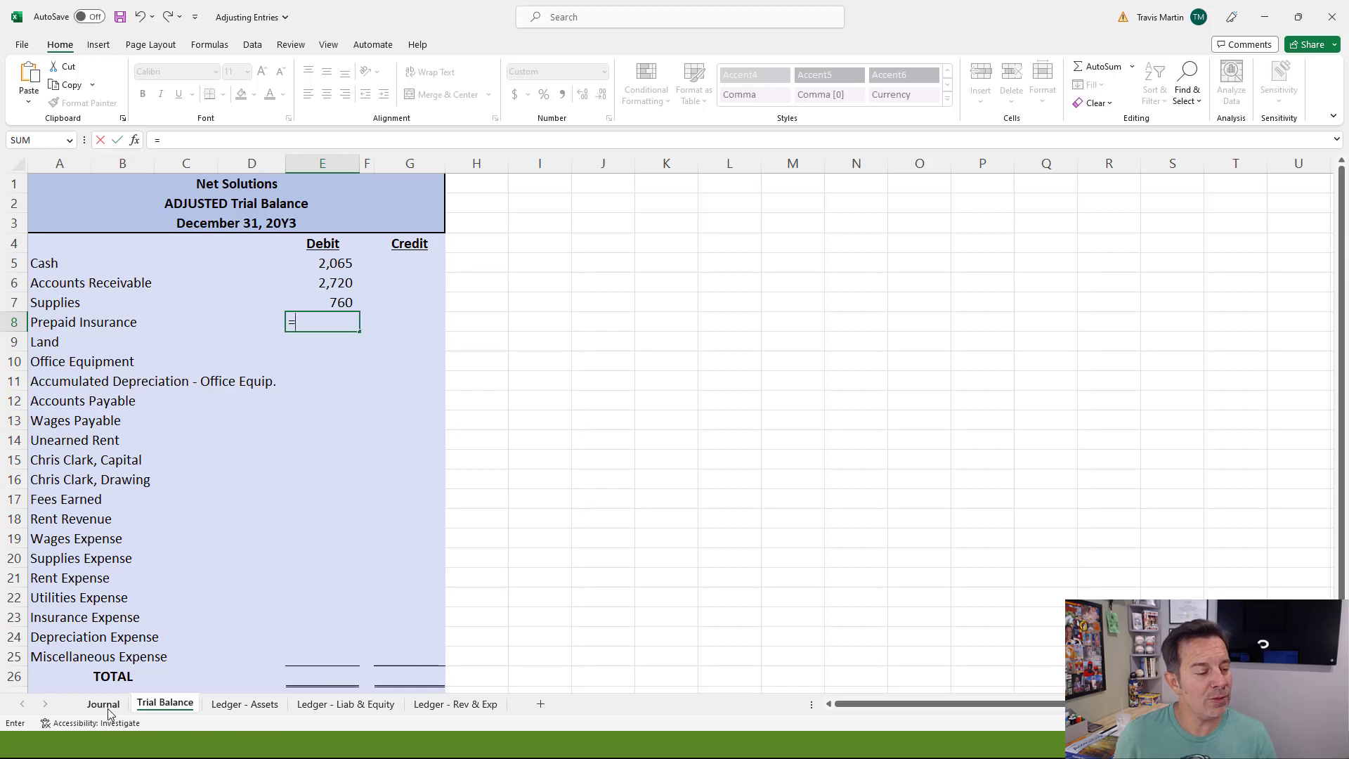
click(244, 704)
click(1269, 555)
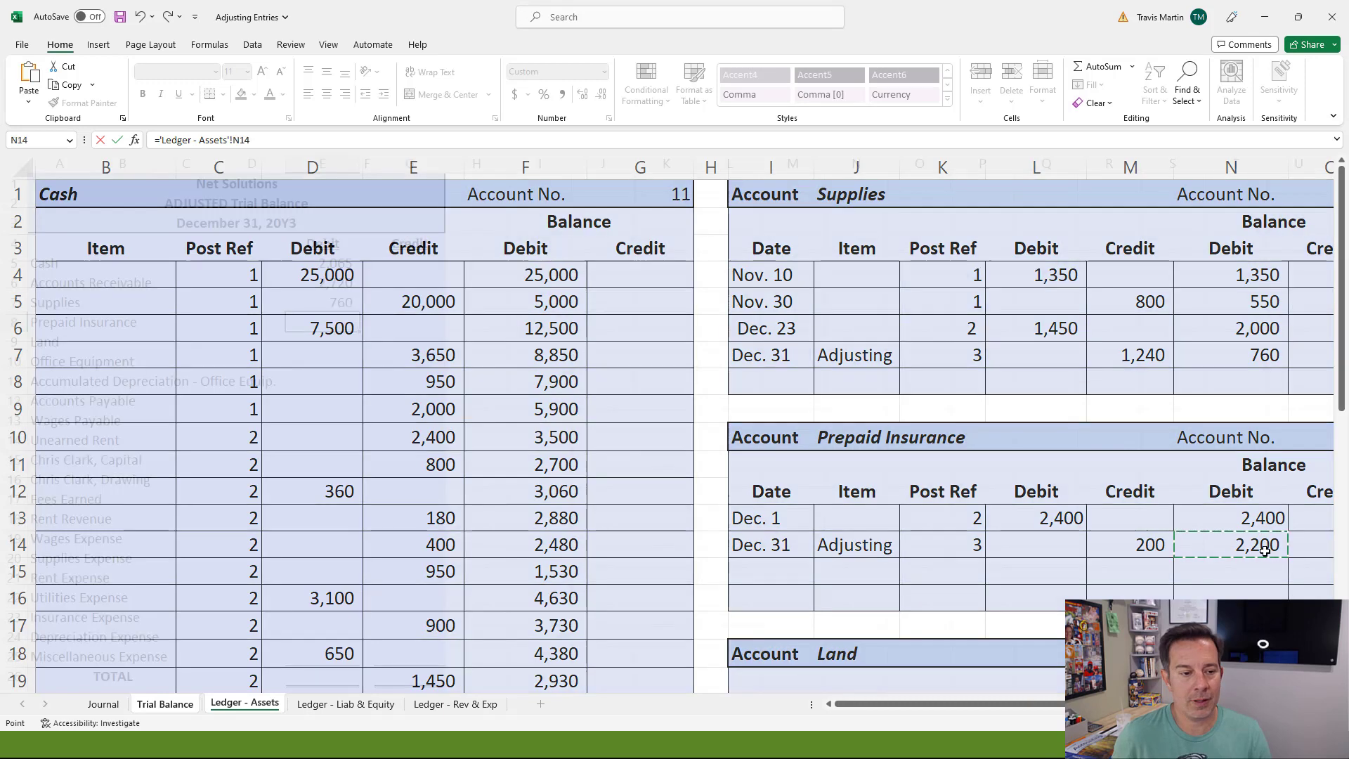
key(Return)
Step: Link the Land (20,000) and Office Equipment (1,800) debits to their ledger balances
text(=)
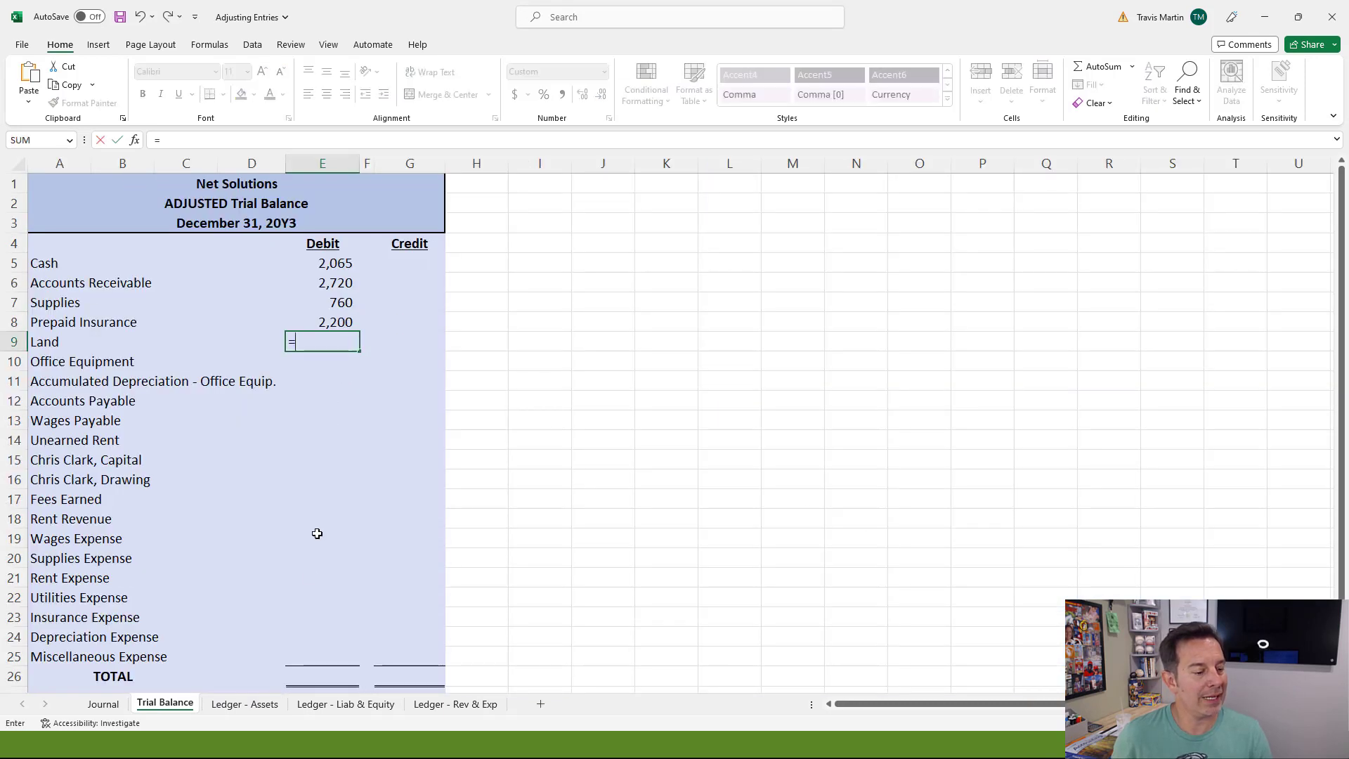
click(247, 704)
scroll(1173, 519, down, 4)
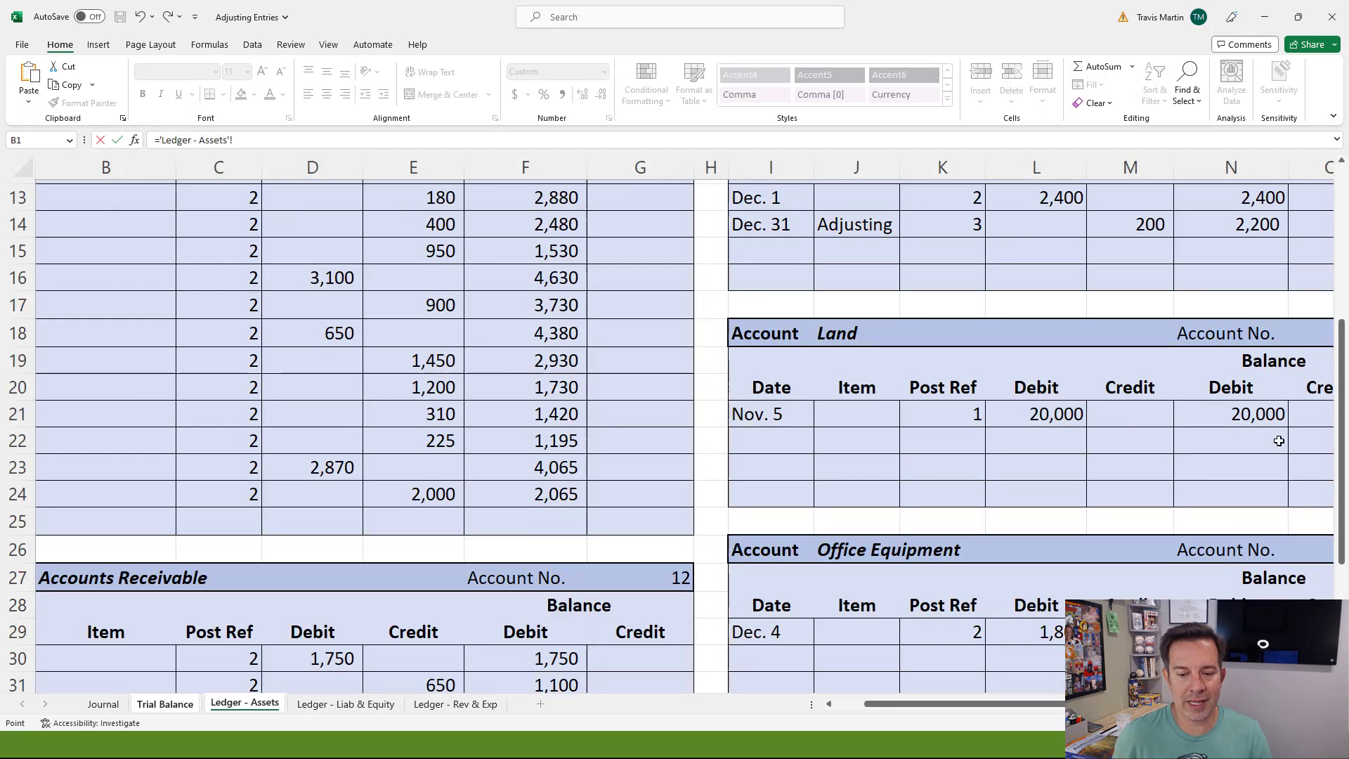
click(1254, 413)
key(Return)
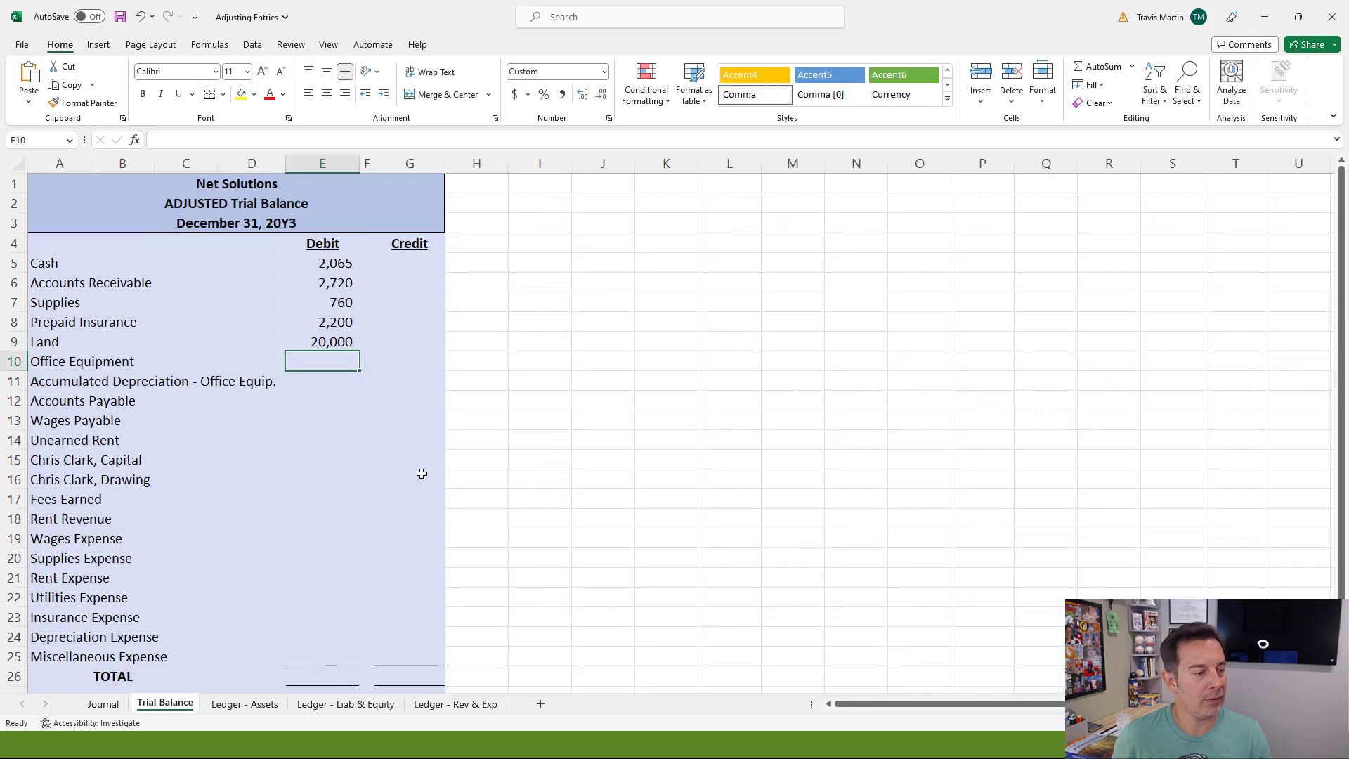
text(=)
click(240, 704)
scroll(1285, 579, down, 4)
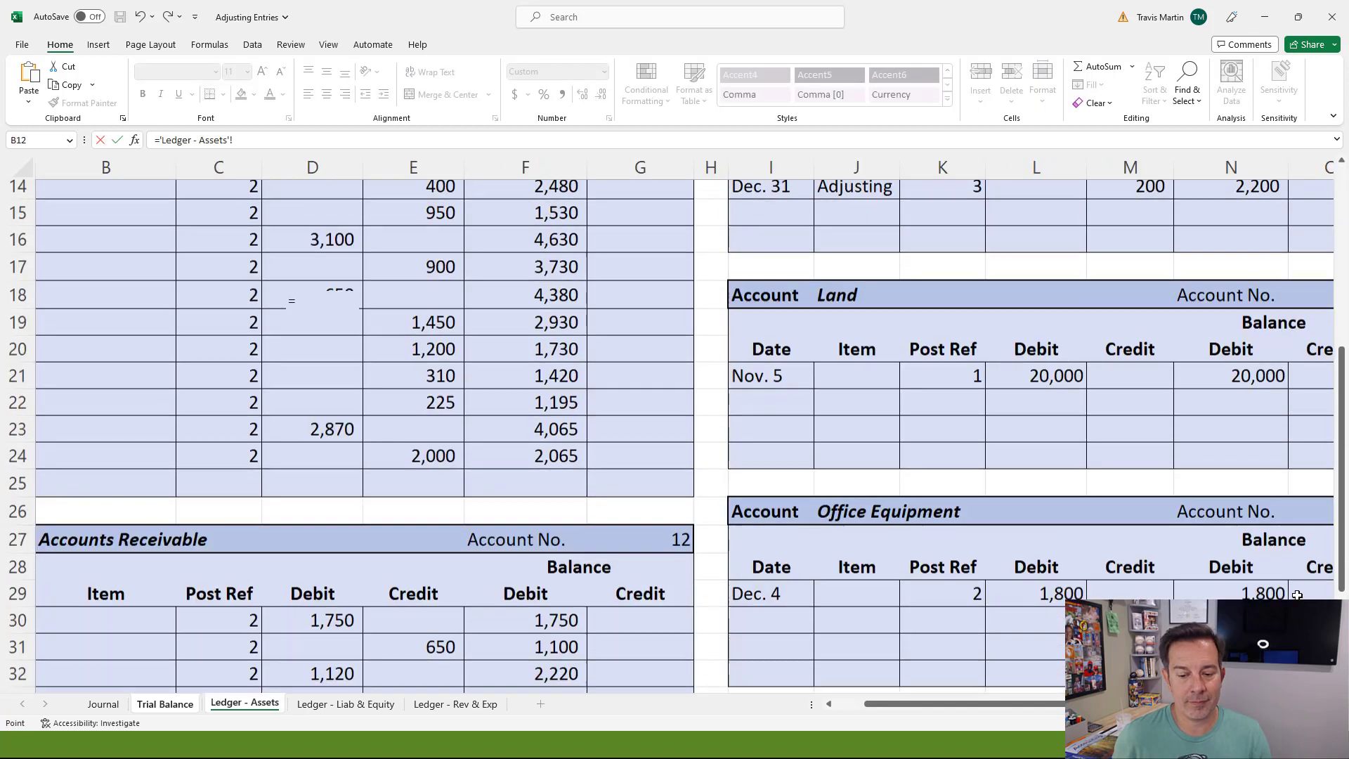
click(1256, 333)
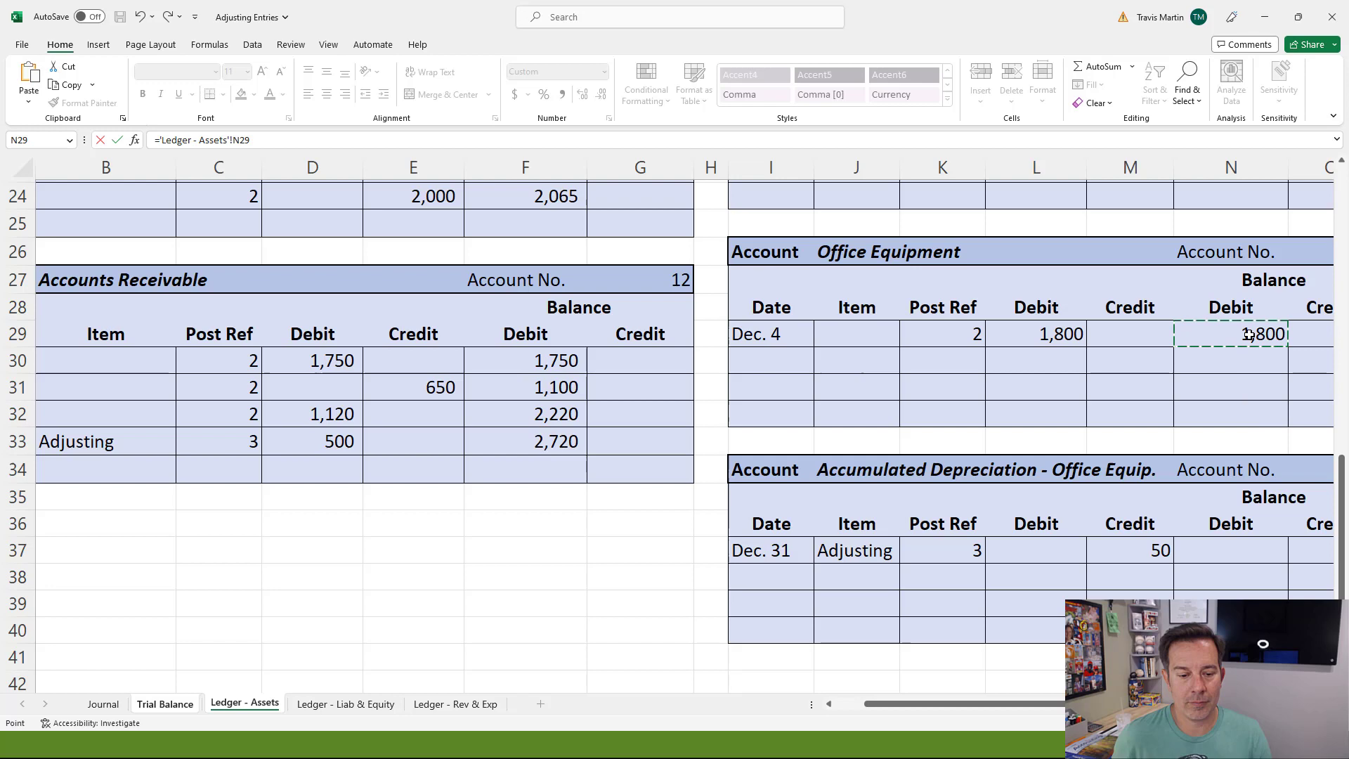
key(Return)
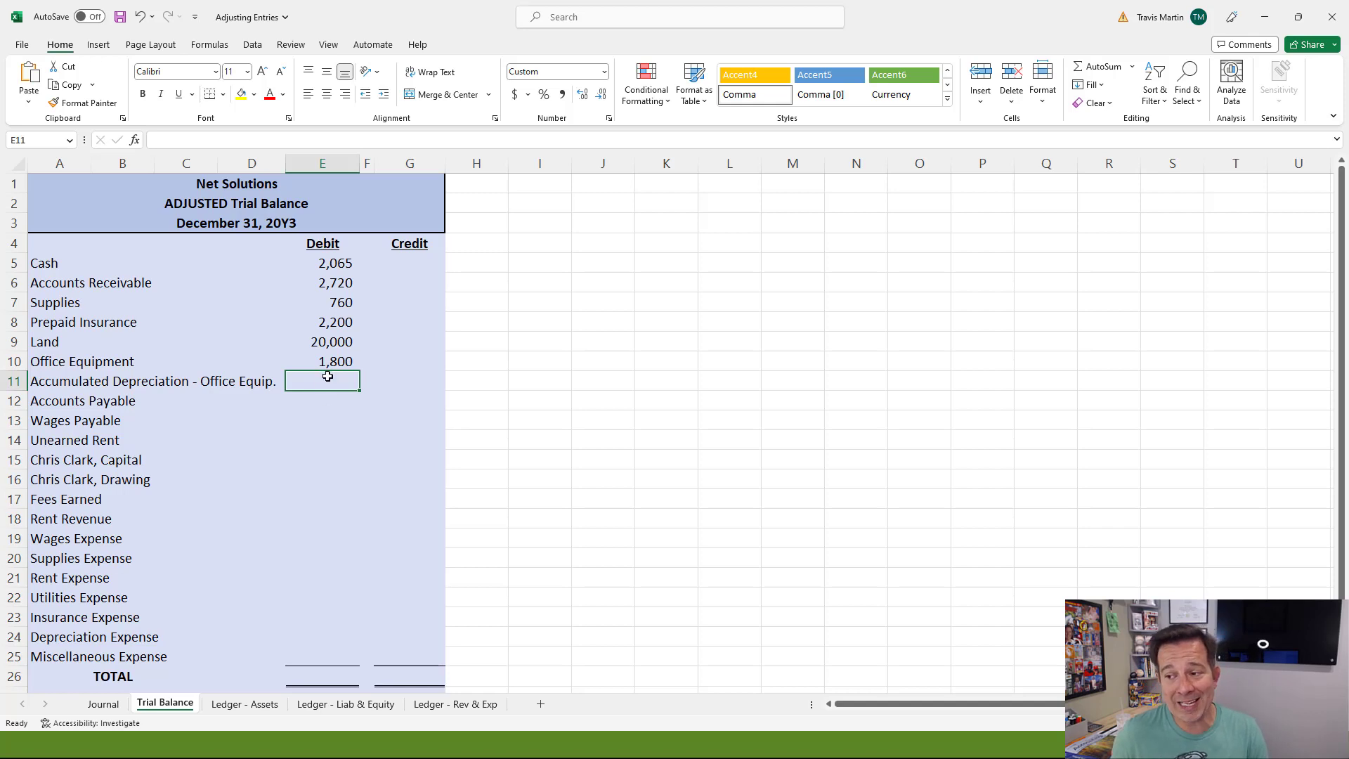
Step: Link the Accumulated Depreciation credit to its 50 ledger balance
click(416, 376)
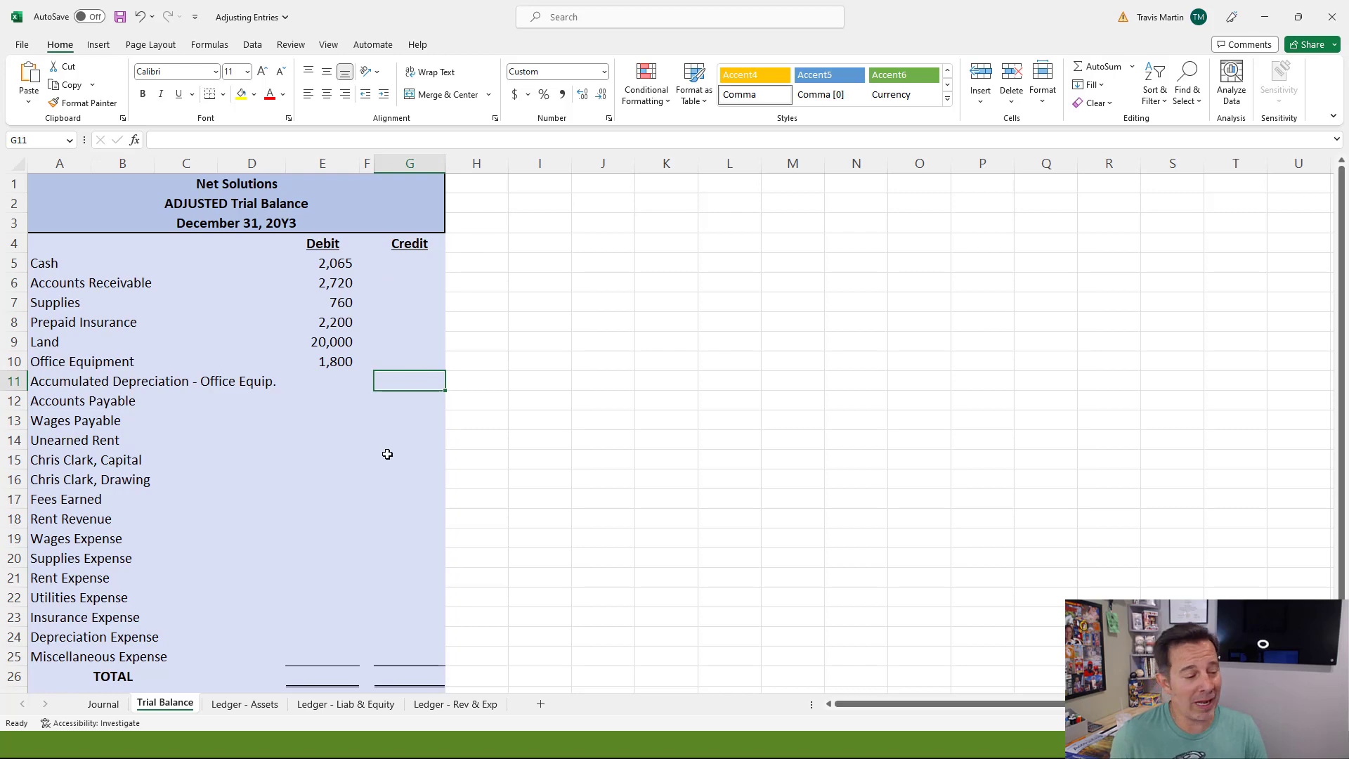
text(=)
click(244, 704)
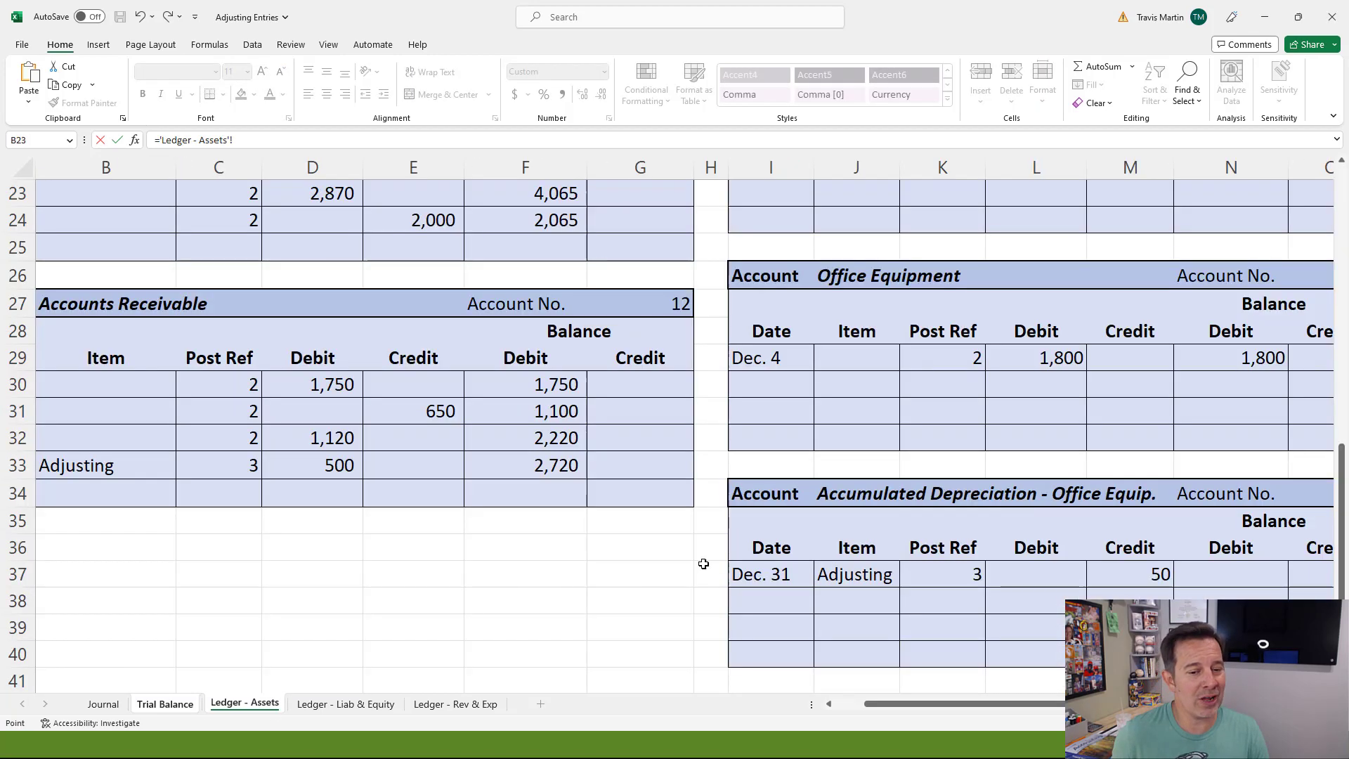
scroll(1284, 566, right, 1)
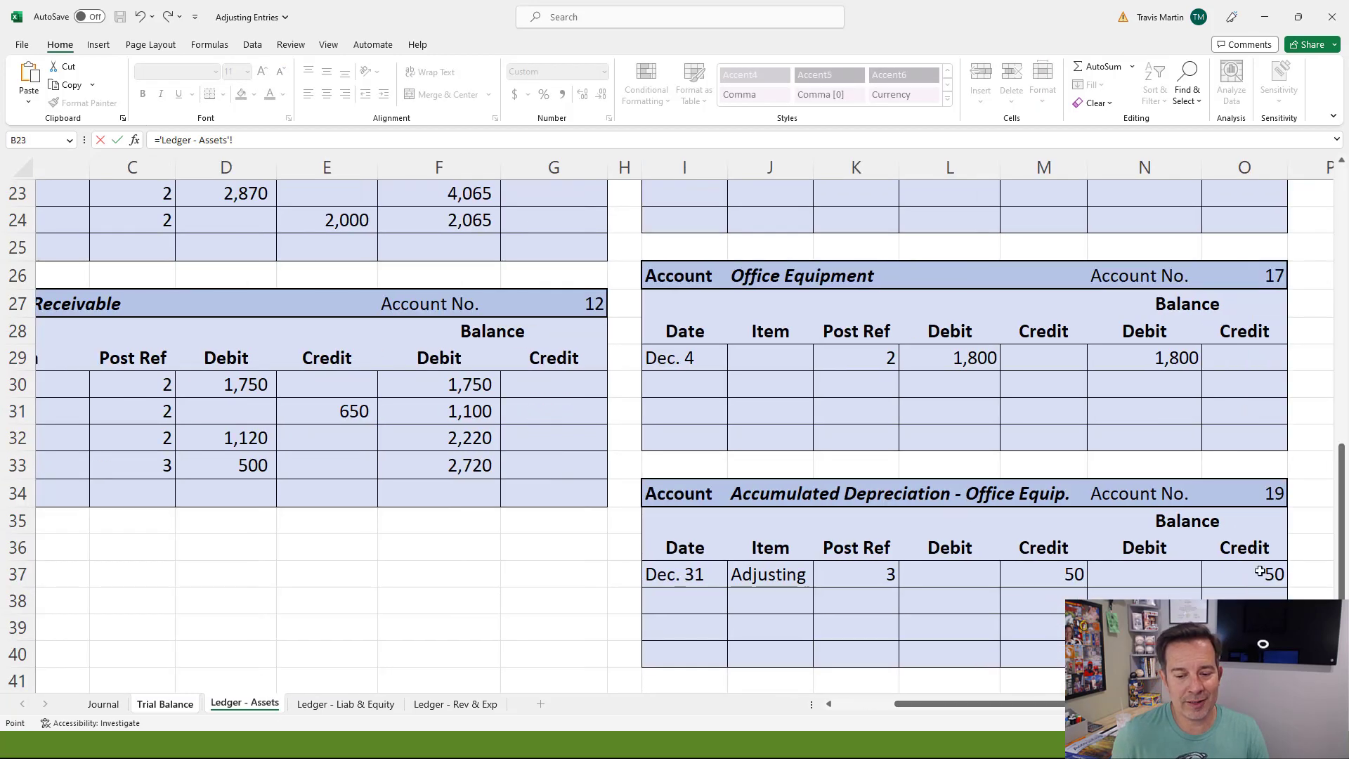
click(1259, 572)
key(Return)
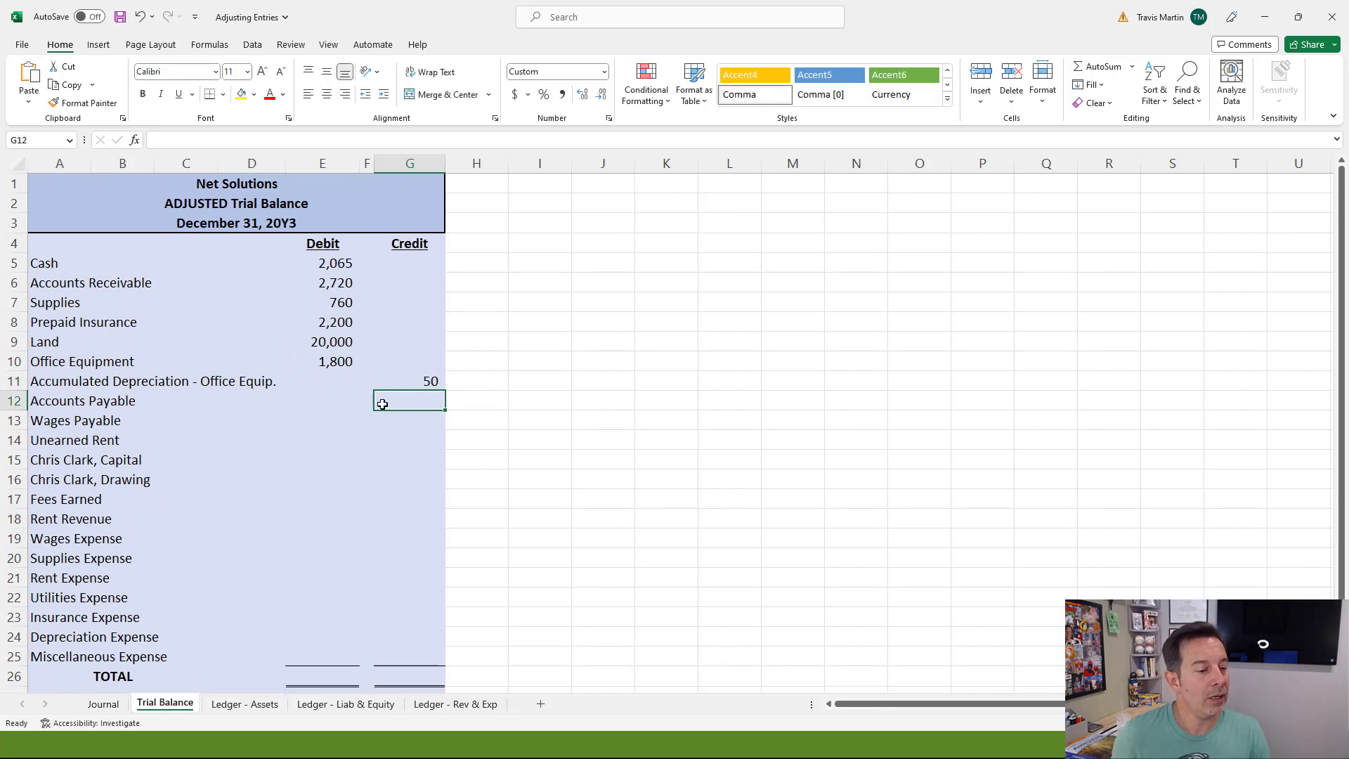
Step: Link the Accounts Payable (900) and Wages Payable (250) credits to the liabilities ledger
text(=)
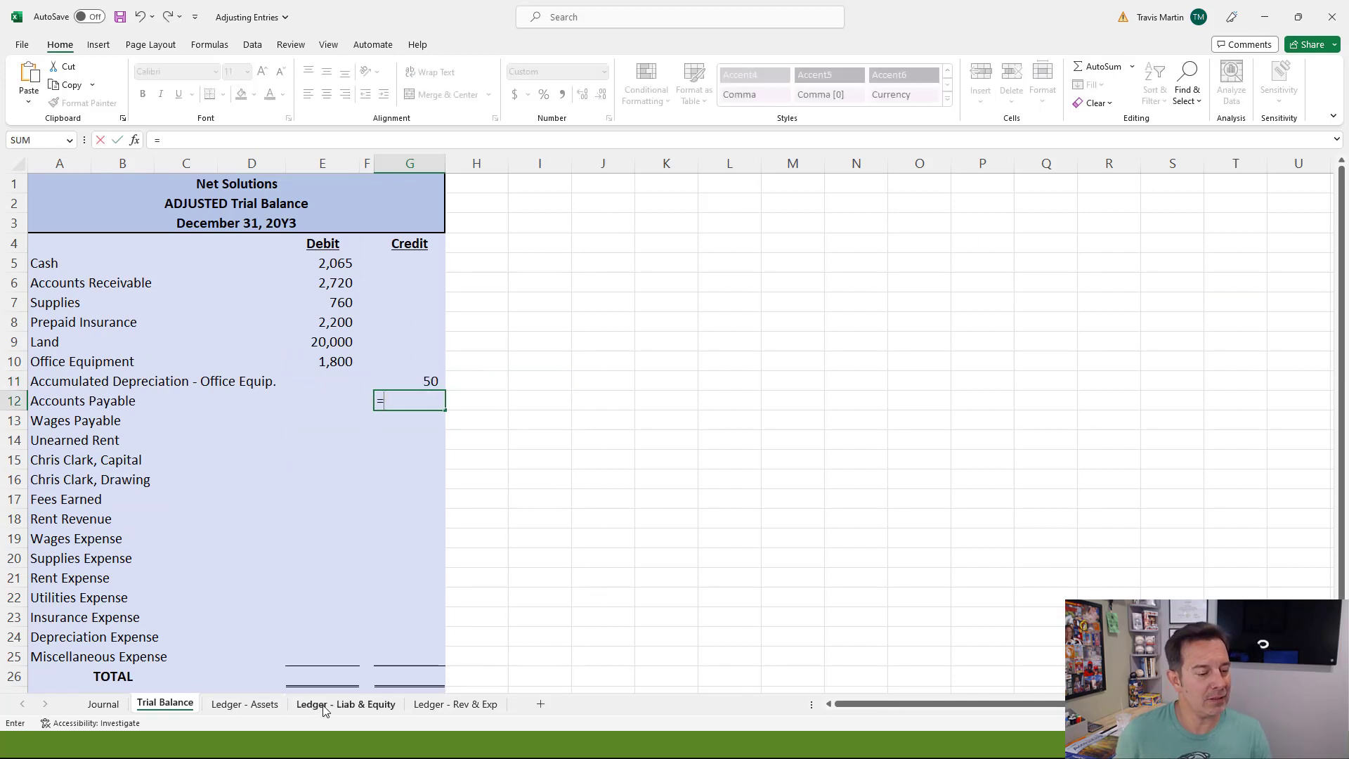
click(324, 704)
scroll(611, 313, up, 5)
click(619, 370)
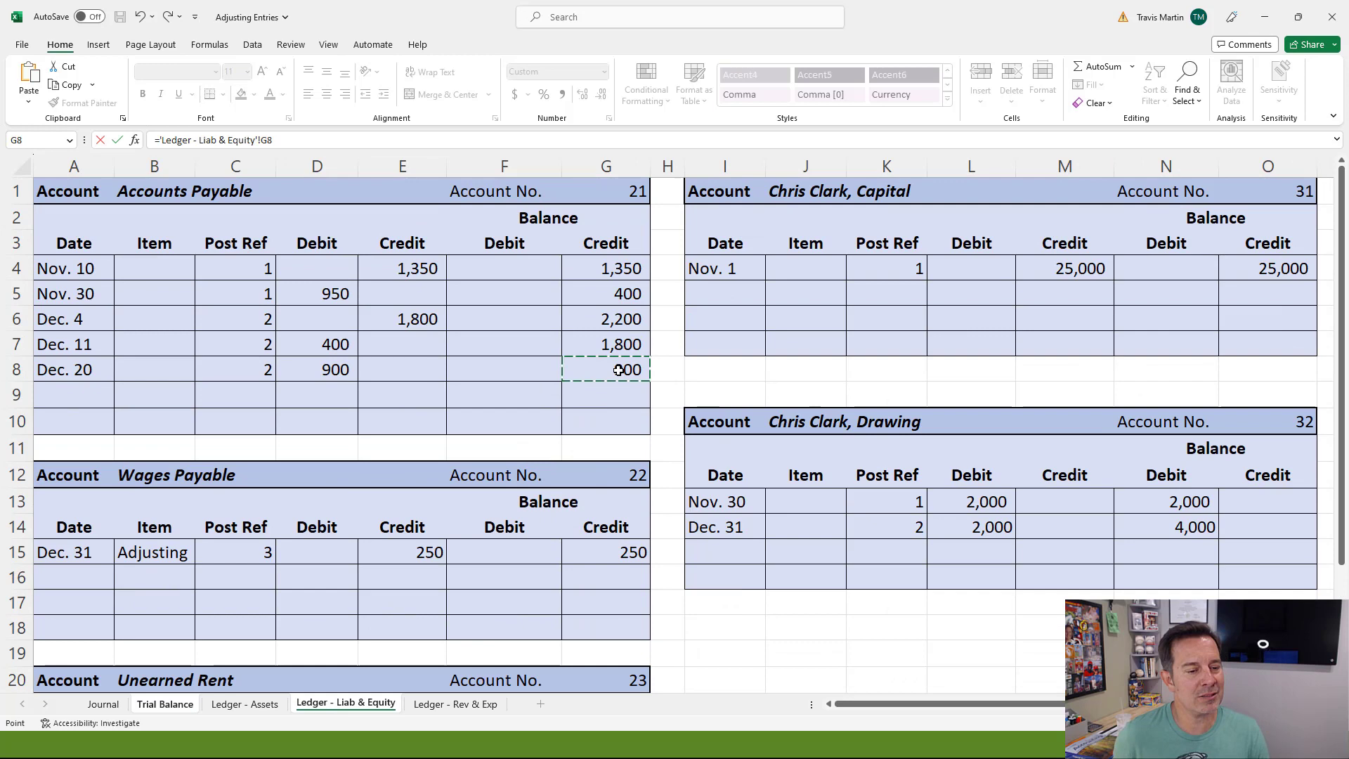
key(Return)
text(=)
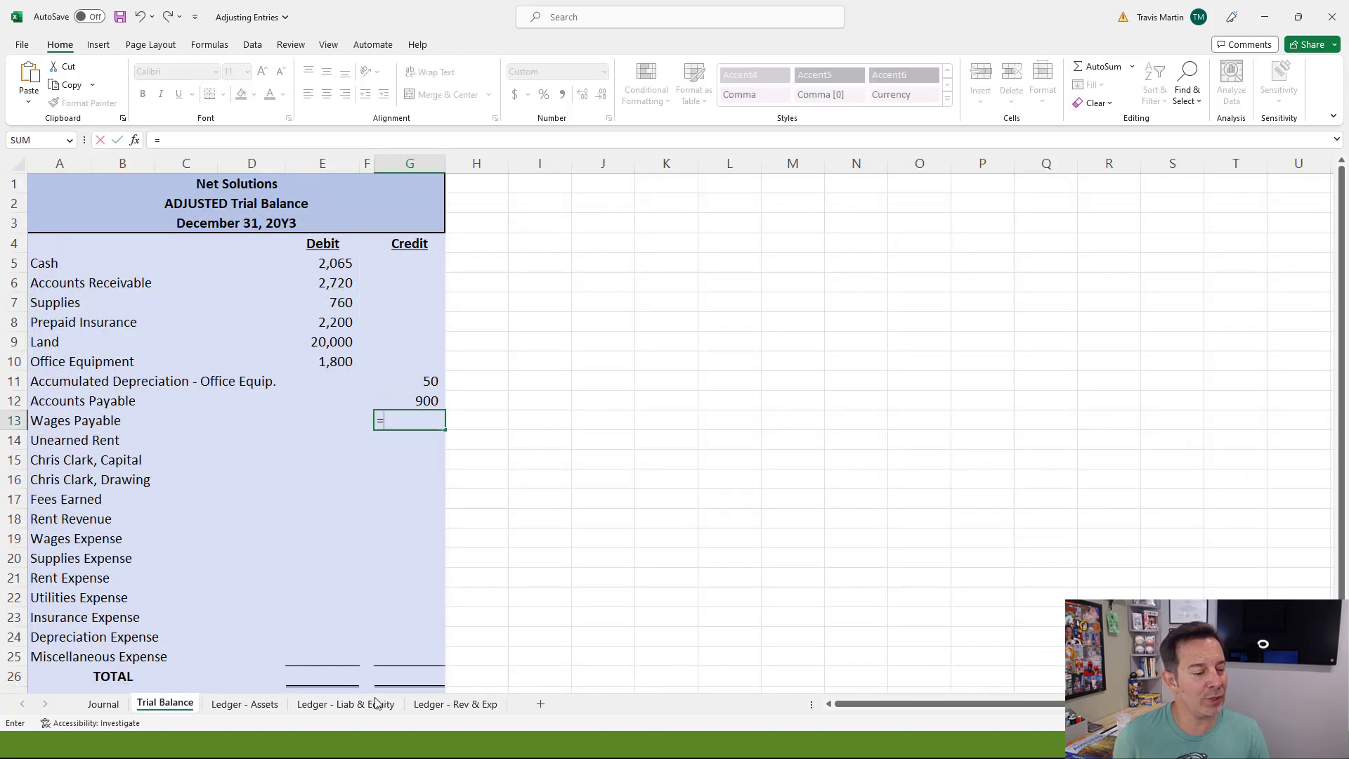
click(328, 705)
scroll(592, 484, down, 1)
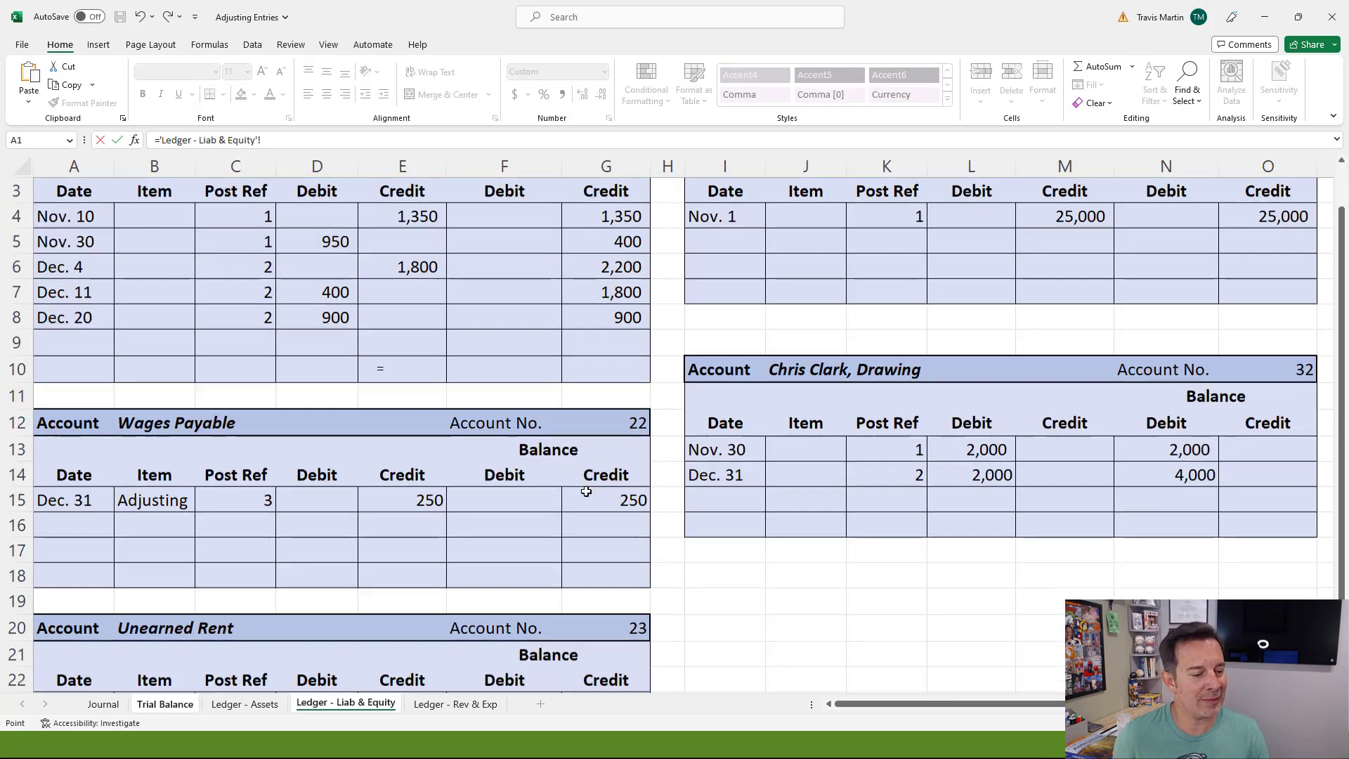
click(594, 482)
key(Return)
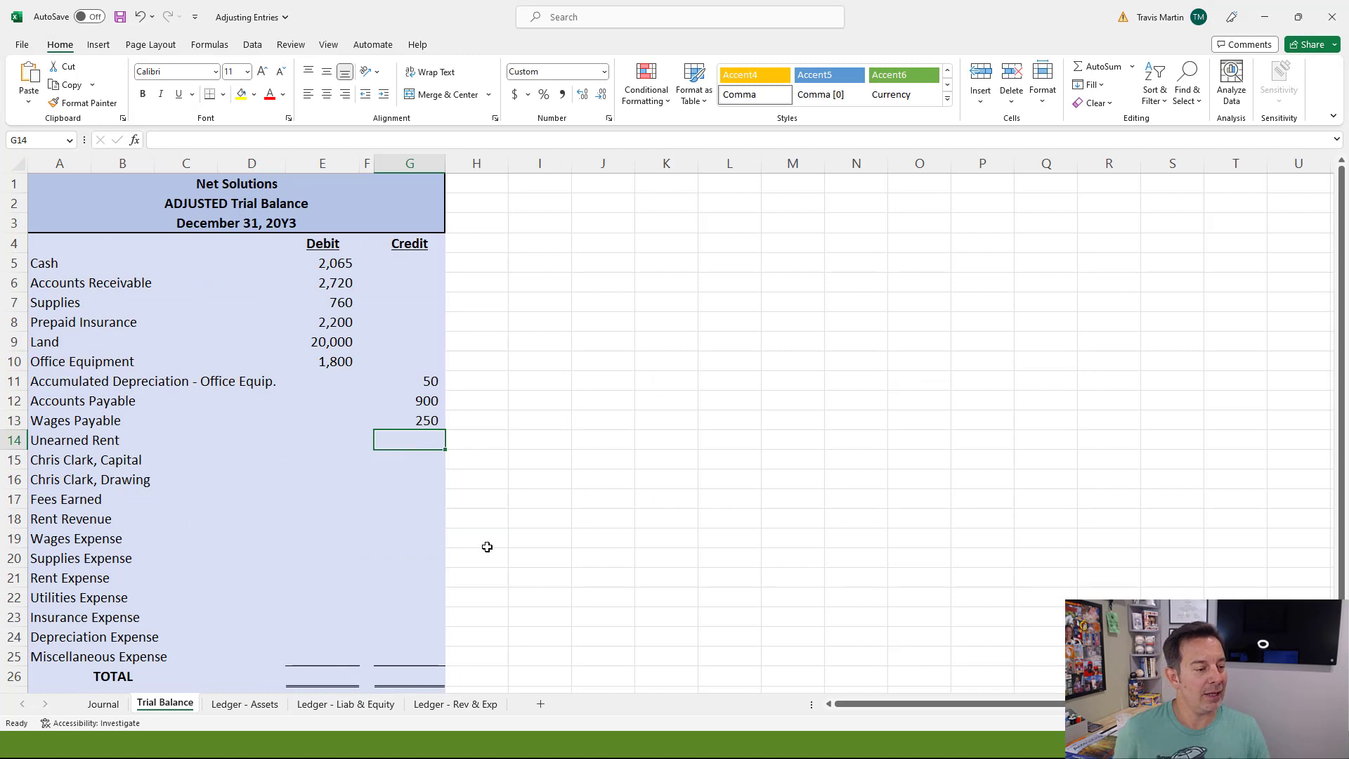
Step: Link the Unearned Rent (240) and Capital (25,000) credits to their ledger balances
text(=)
click(345, 703)
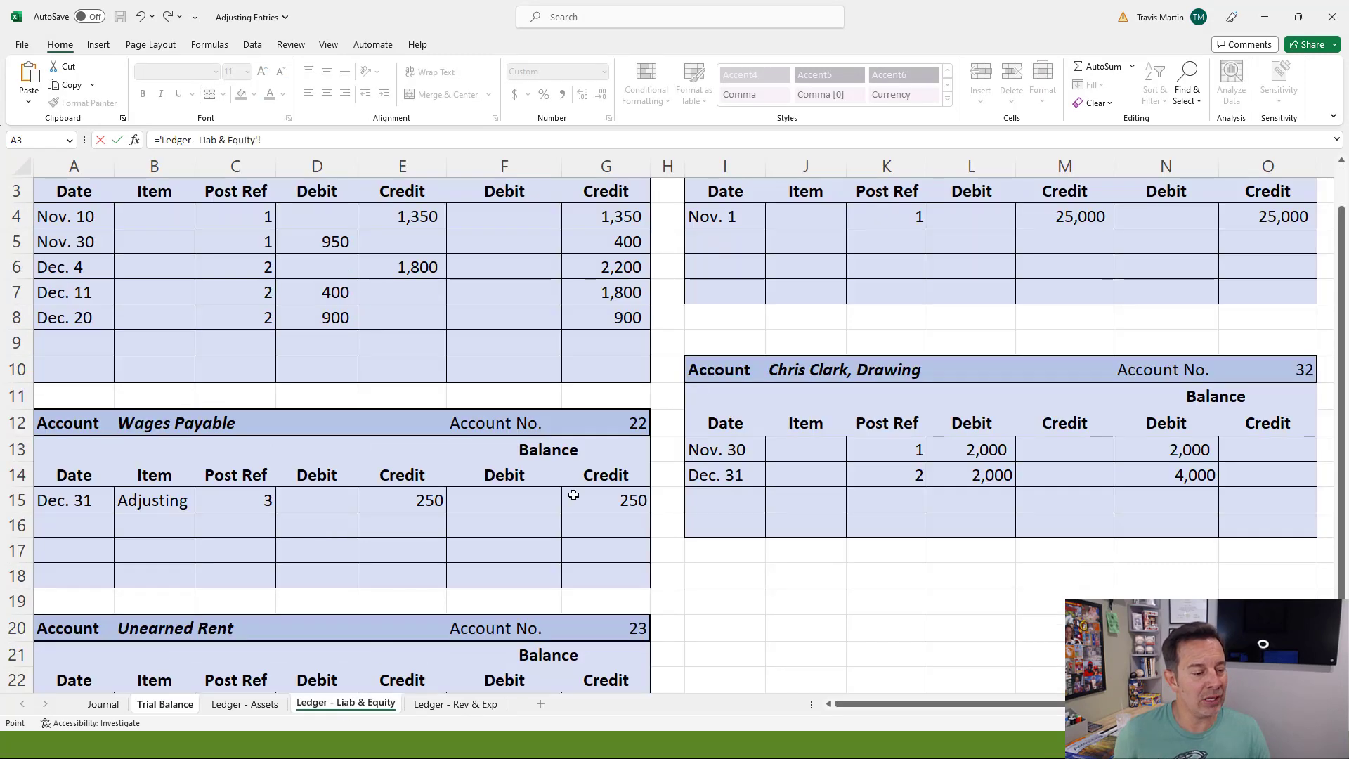
scroll(573, 495, down, 2)
click(603, 579)
key(Return)
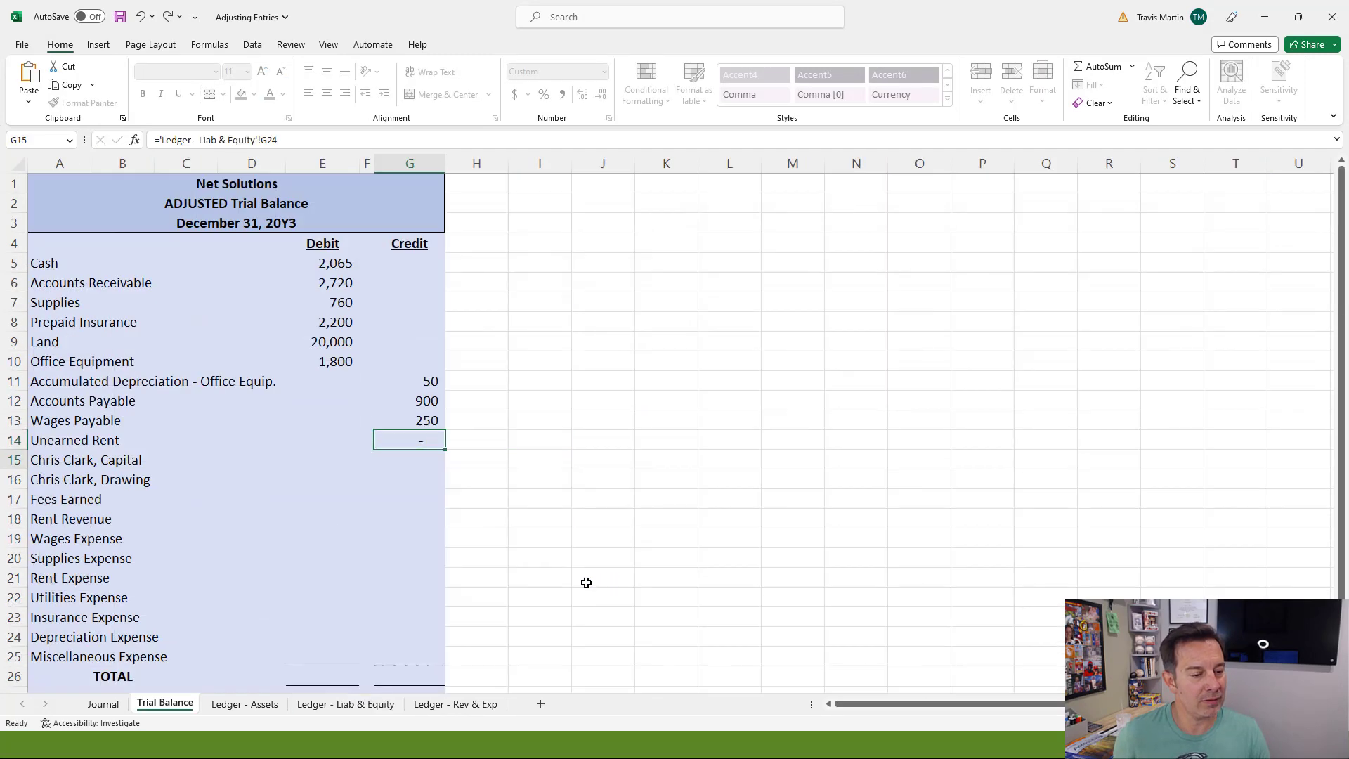
text(=)
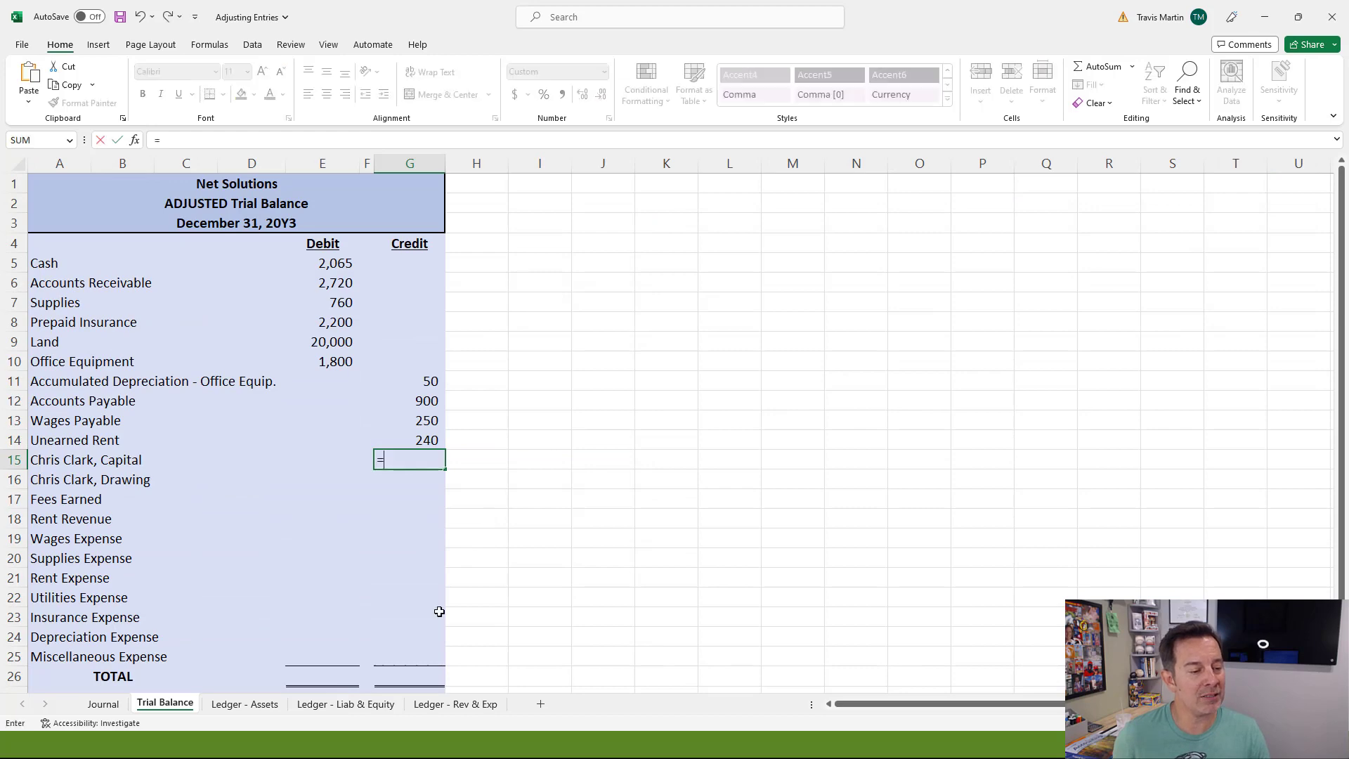
click(382, 704)
scroll(1134, 356, up, 3)
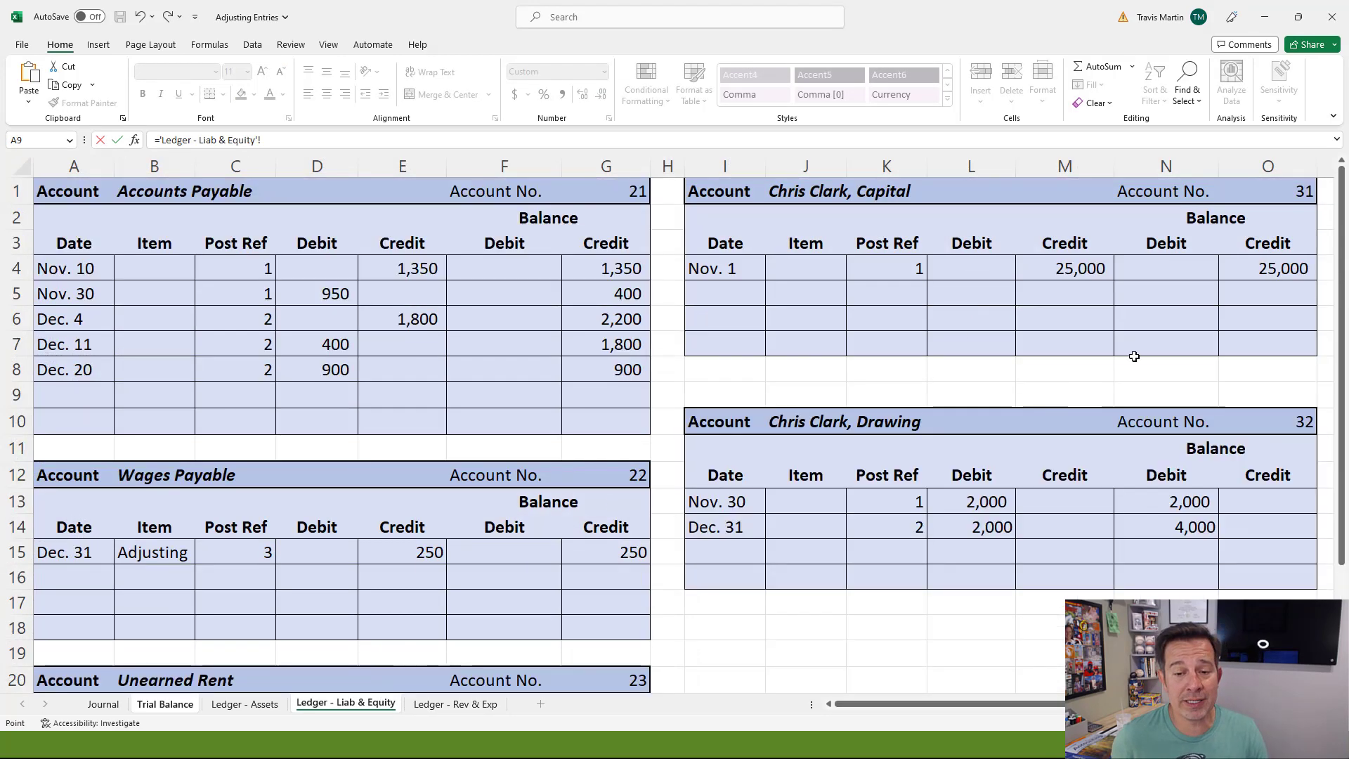
click(1261, 268)
key(Return)
Step: Link the Drawing debit cell E16 to its 4,000 ledger balance
click(314, 472)
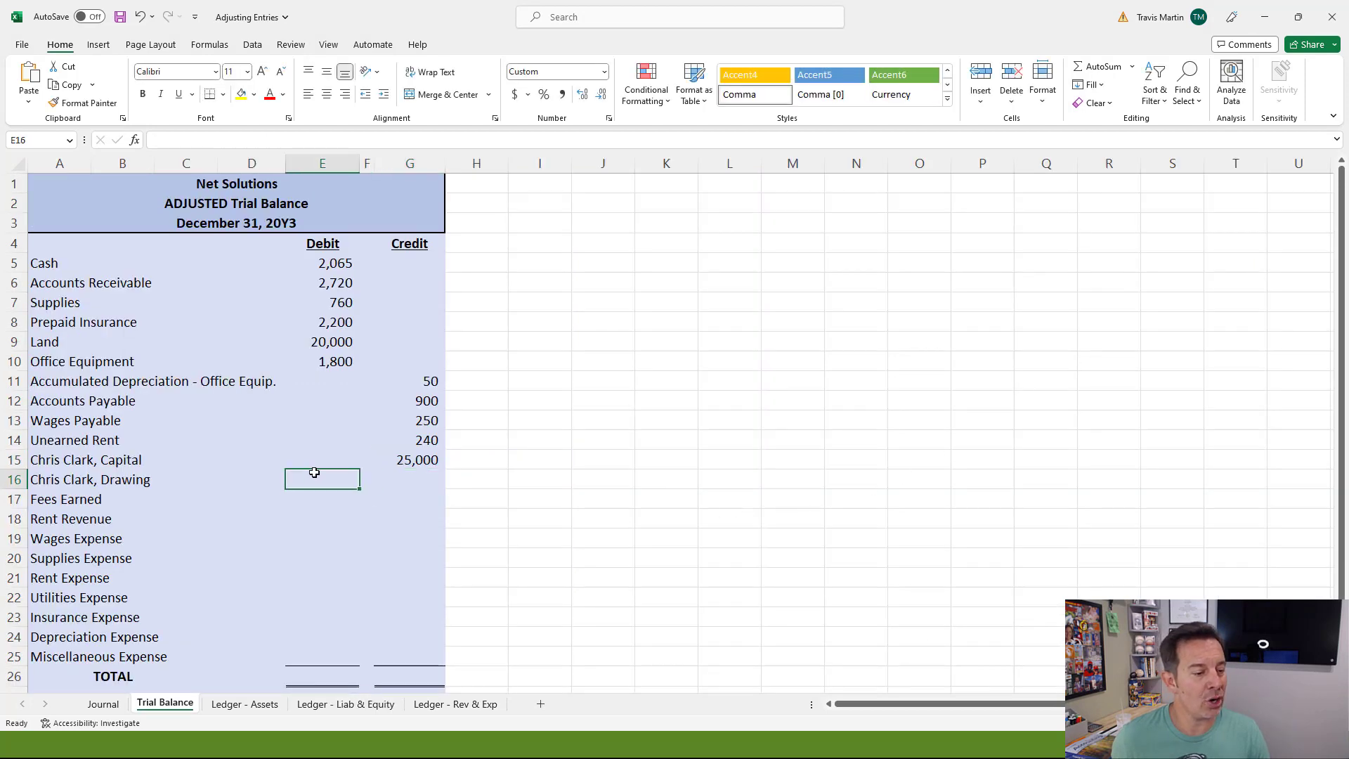
text(=)
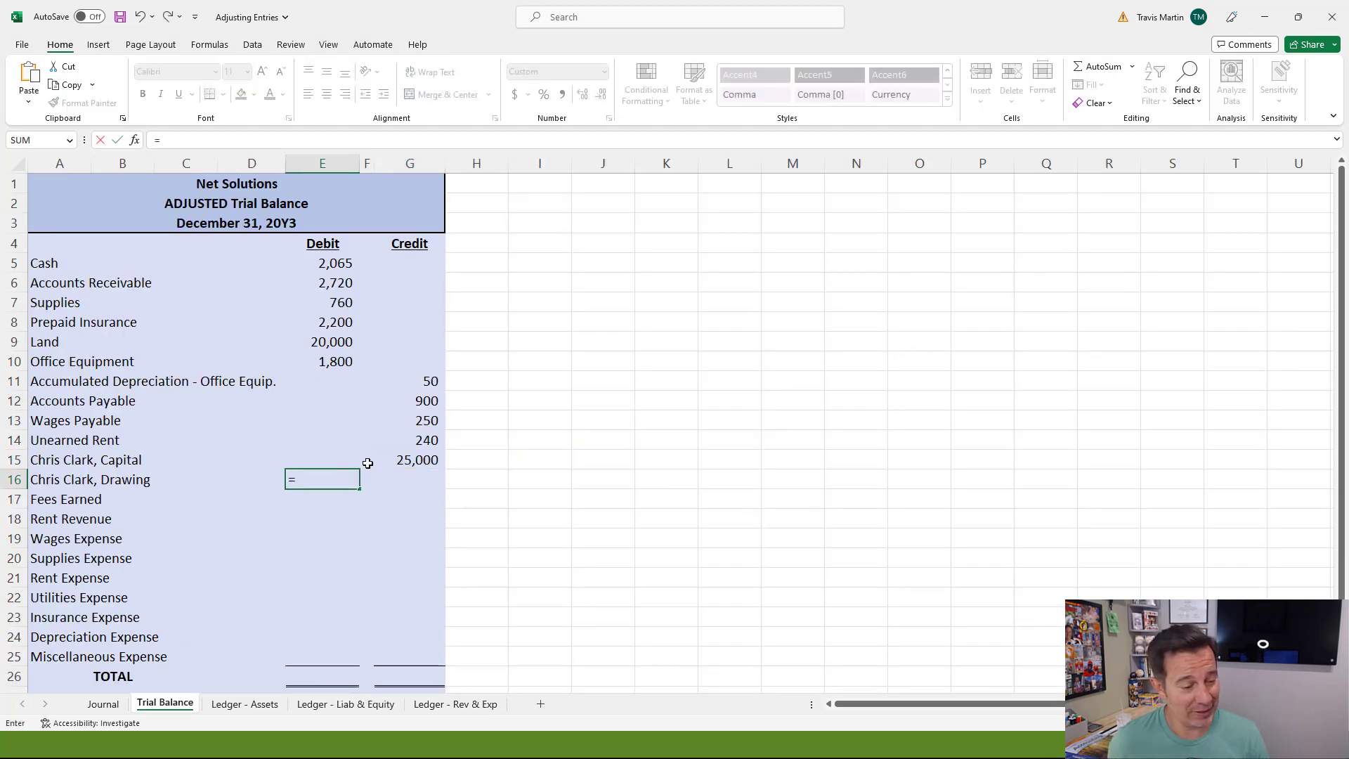
click(370, 705)
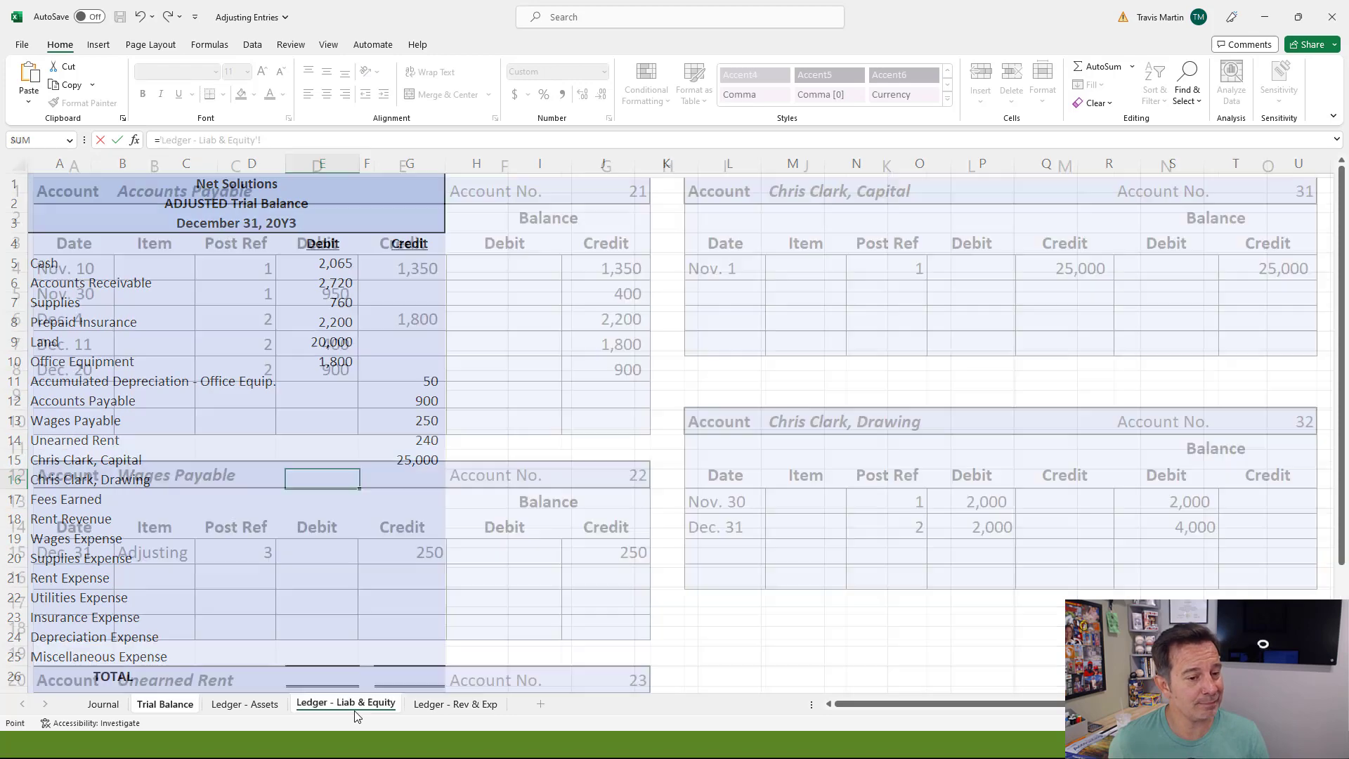
click(1180, 526)
key(Return)
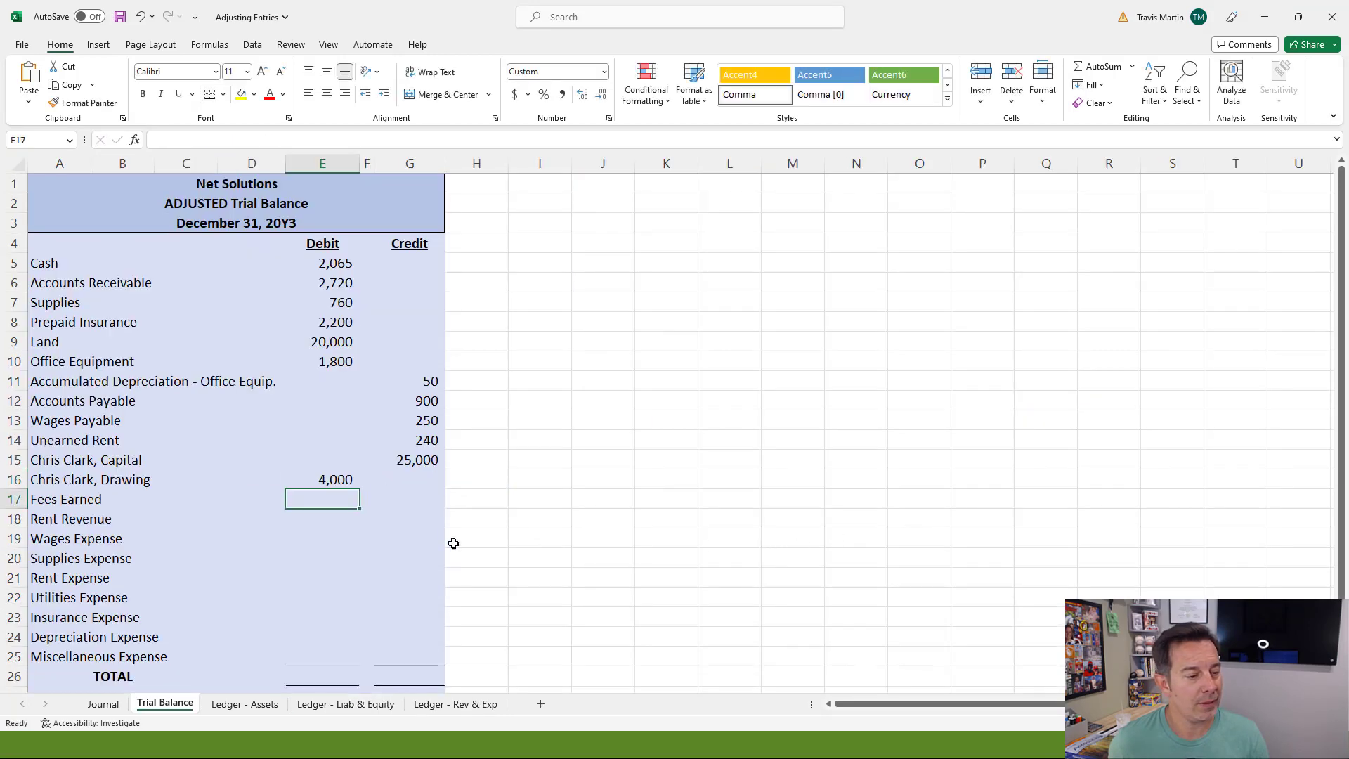
Step: Link the Fees Earned (16,840) and Rent Revenue (120) credits to their ledger balances
click(407, 497)
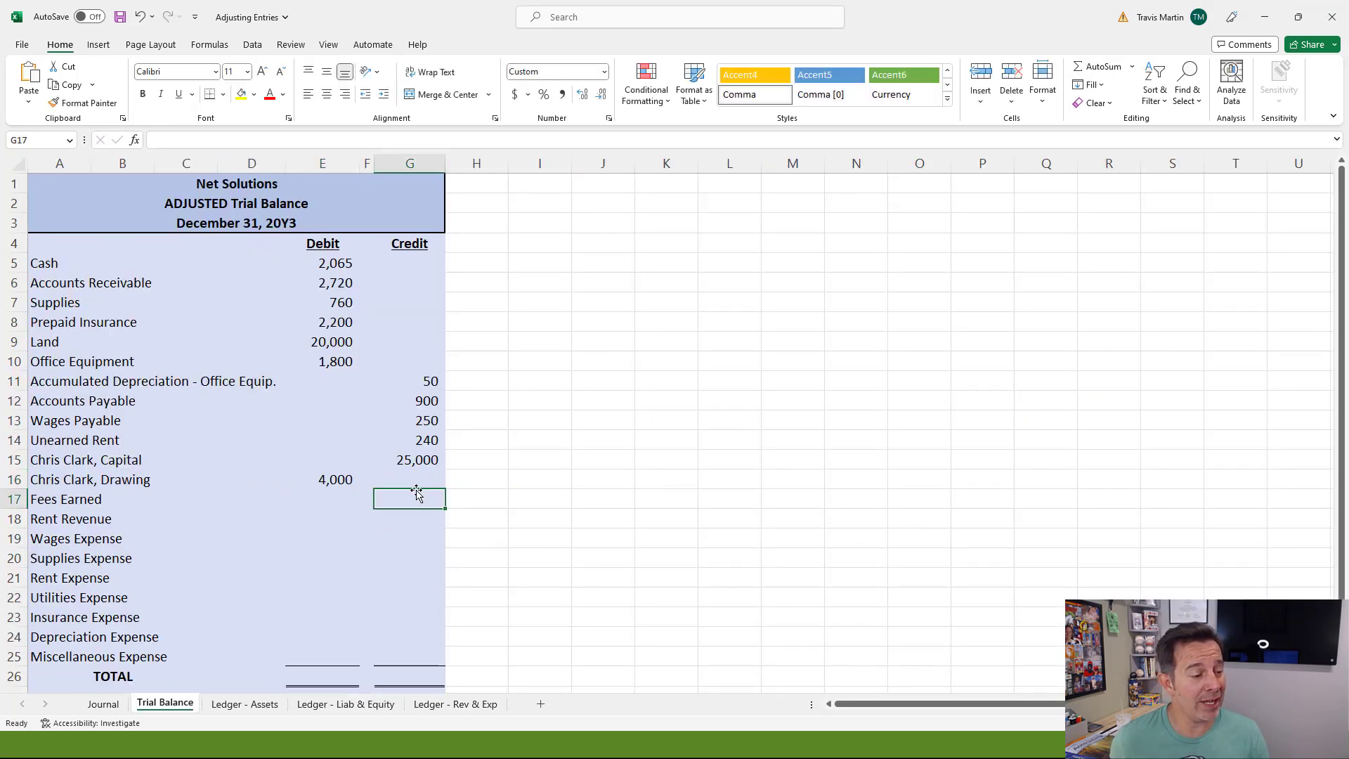
text(=)
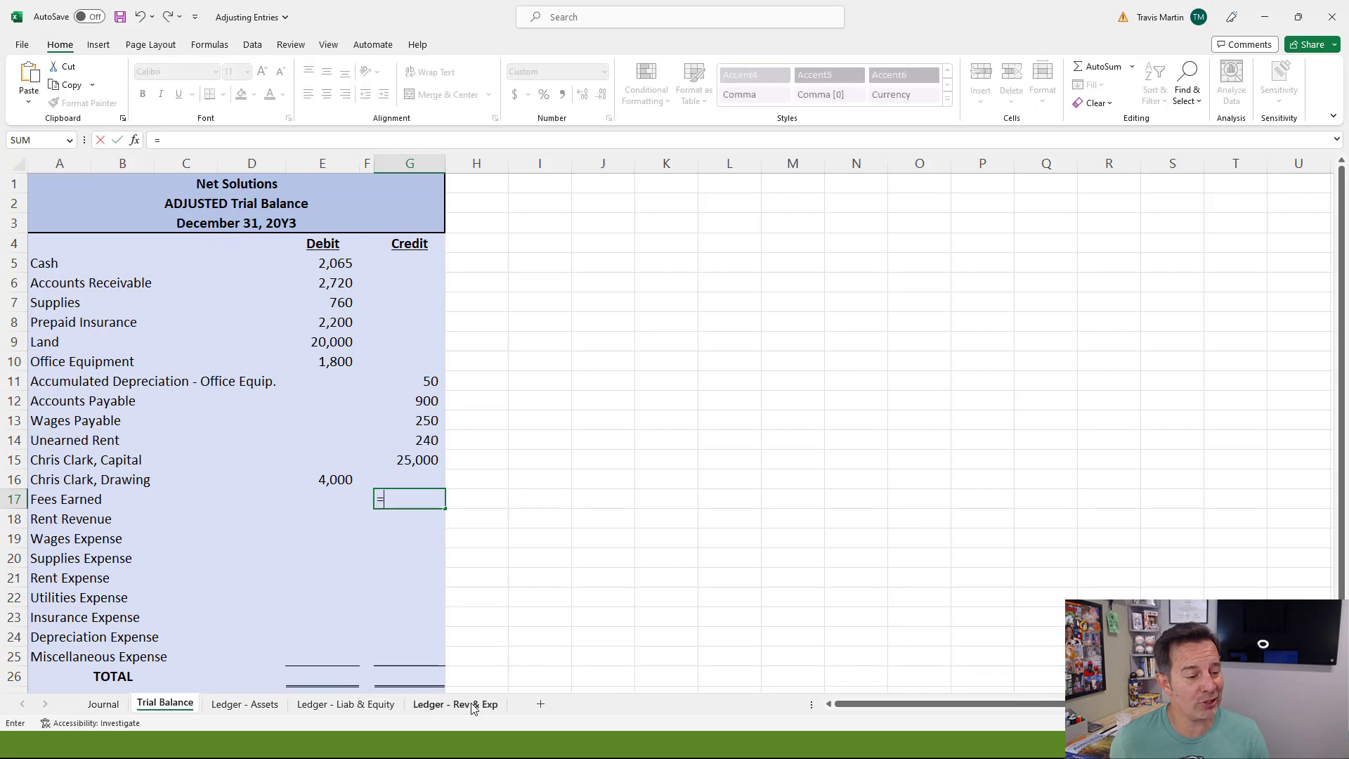
click(456, 704)
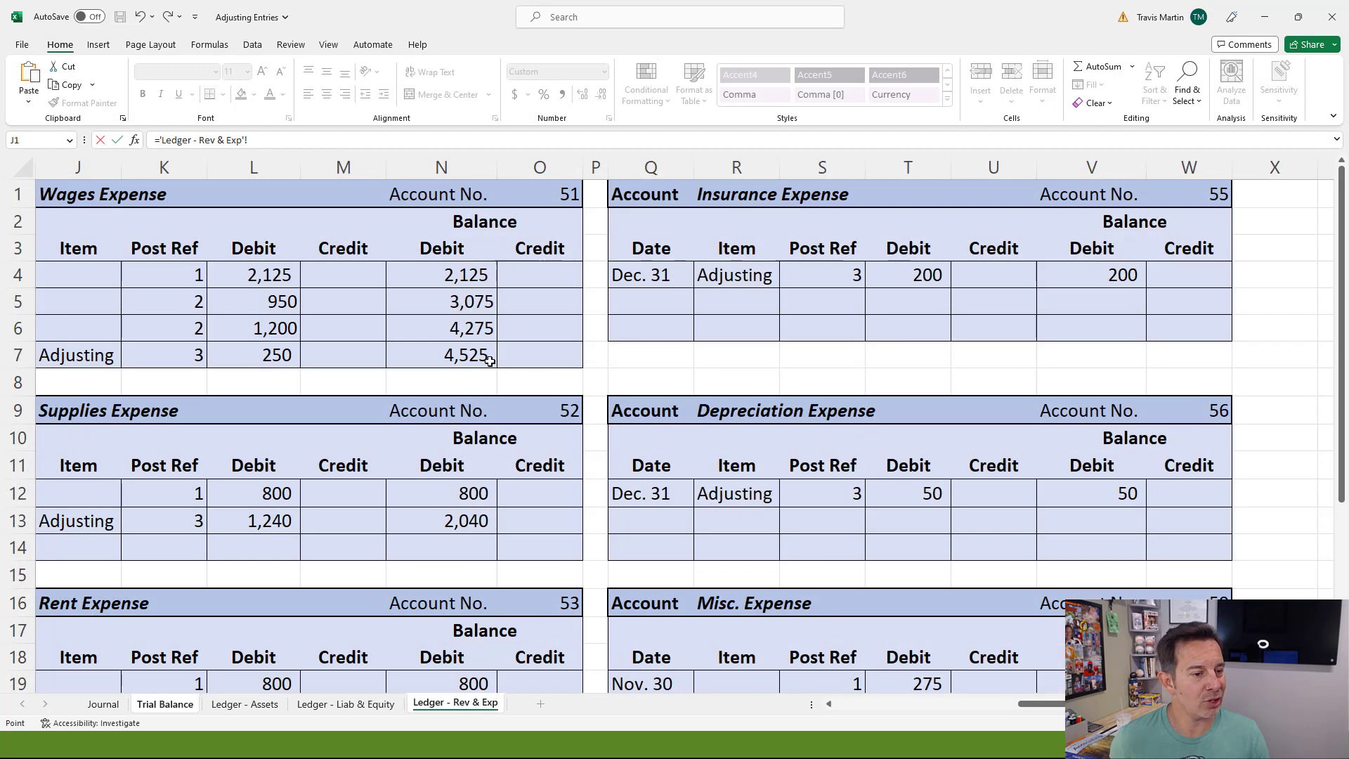
click(970, 702)
click(633, 417)
key(Return)
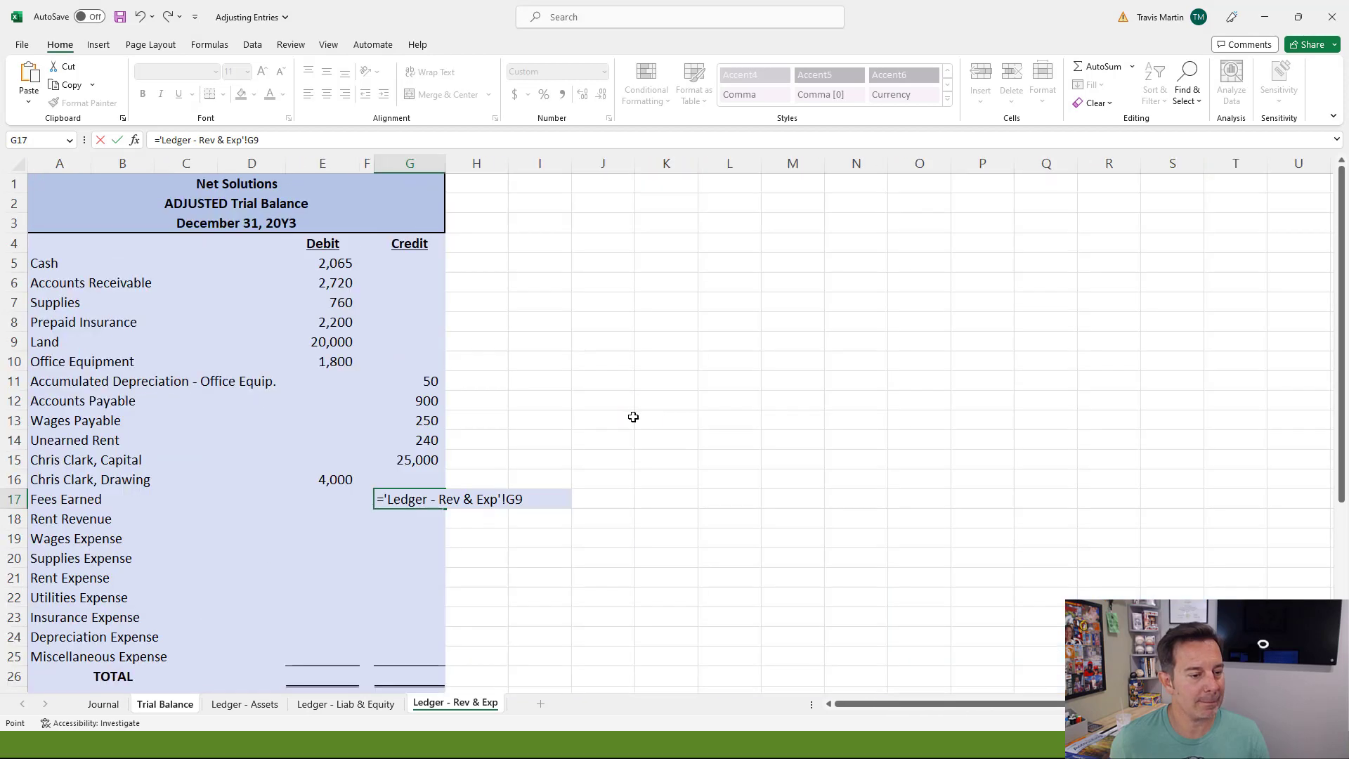
click(352, 518)
click(417, 520)
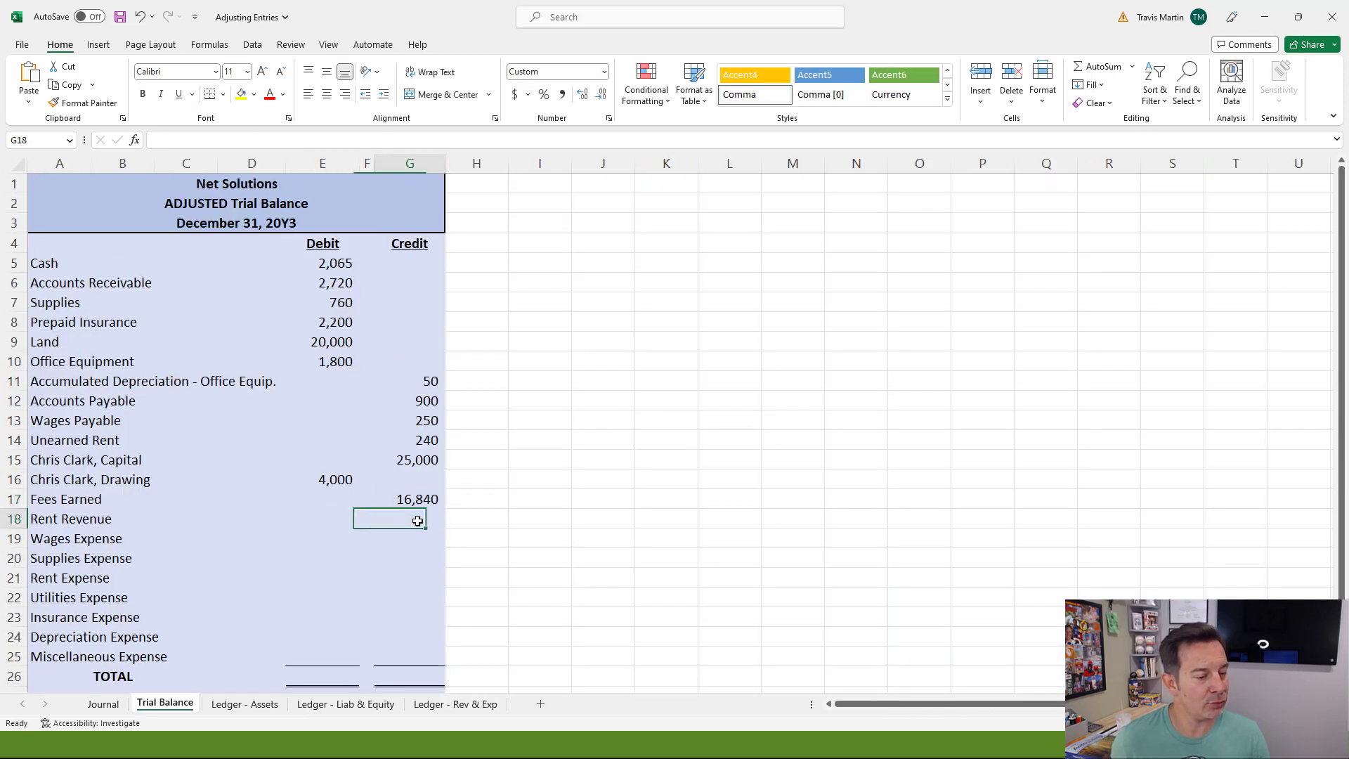
text(=)
click(456, 703)
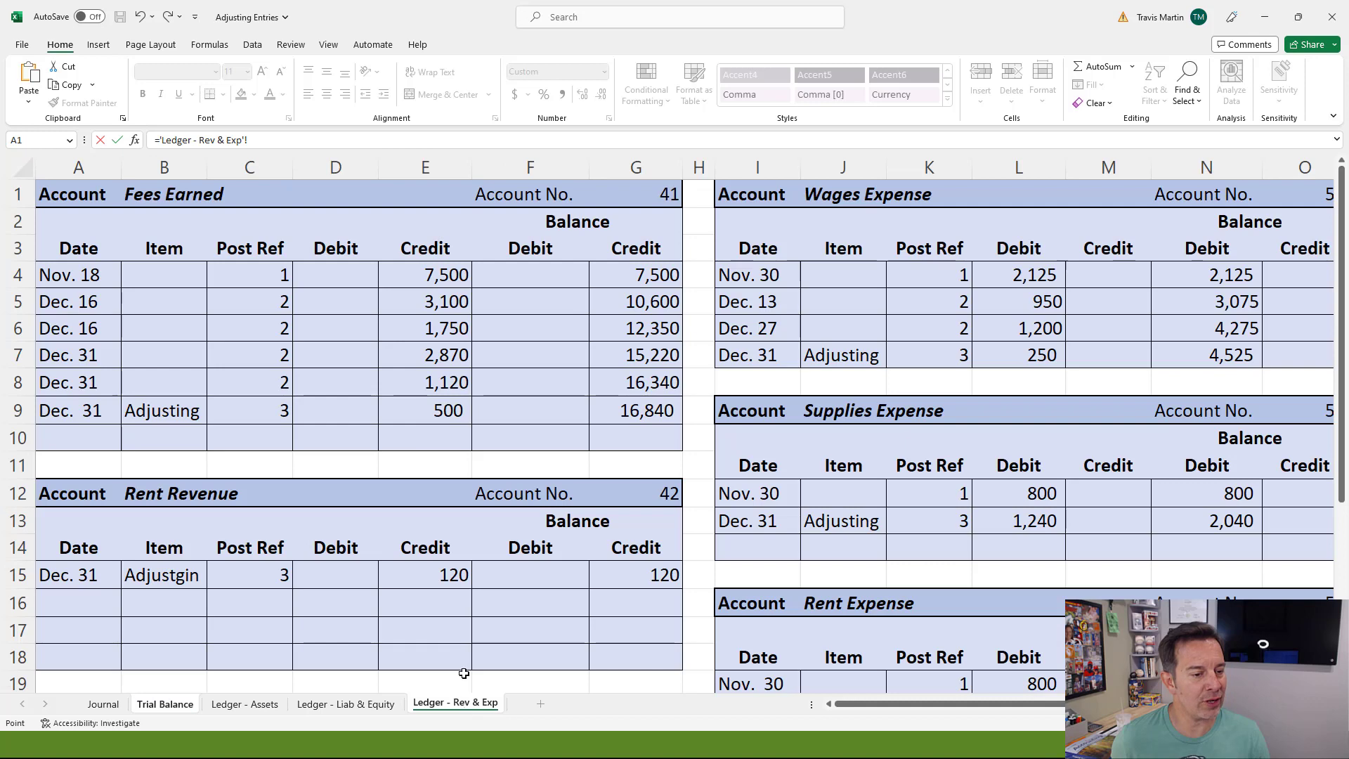
click(628, 573)
key(Return)
Step: Link Wages (4,525), Supplies (2,040) and Rent Expense (1,600) to their ledger balances
click(318, 538)
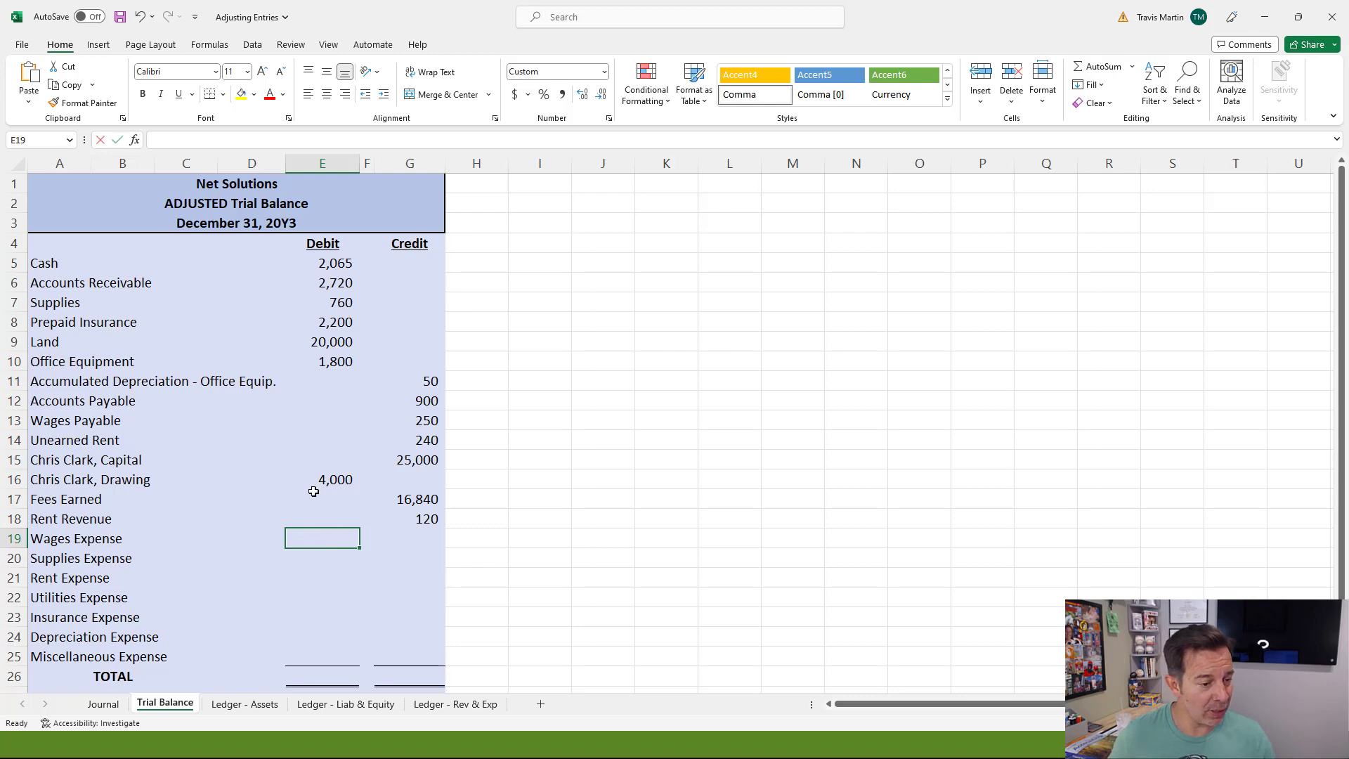
text(=)
click(456, 703)
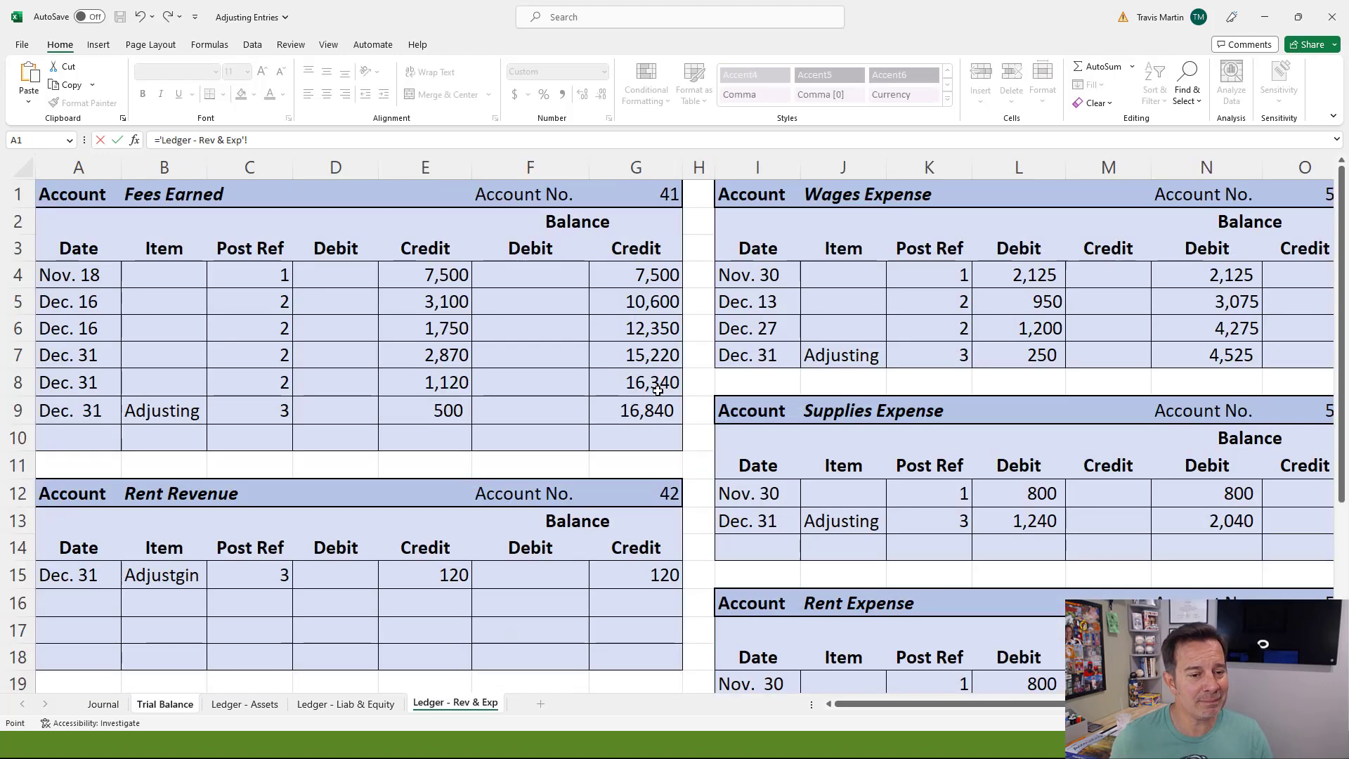
click(1234, 355)
key(Return)
text(=)
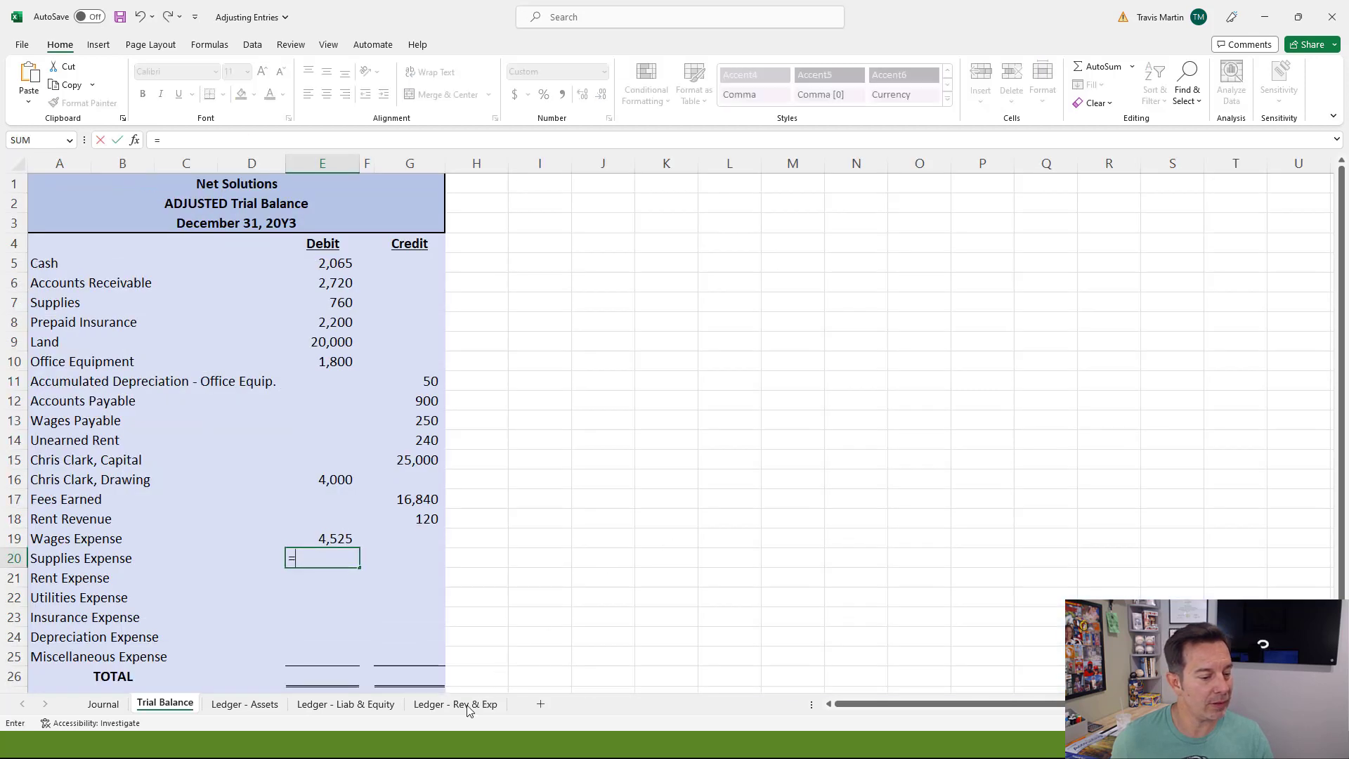
click(431, 707)
click(1226, 523)
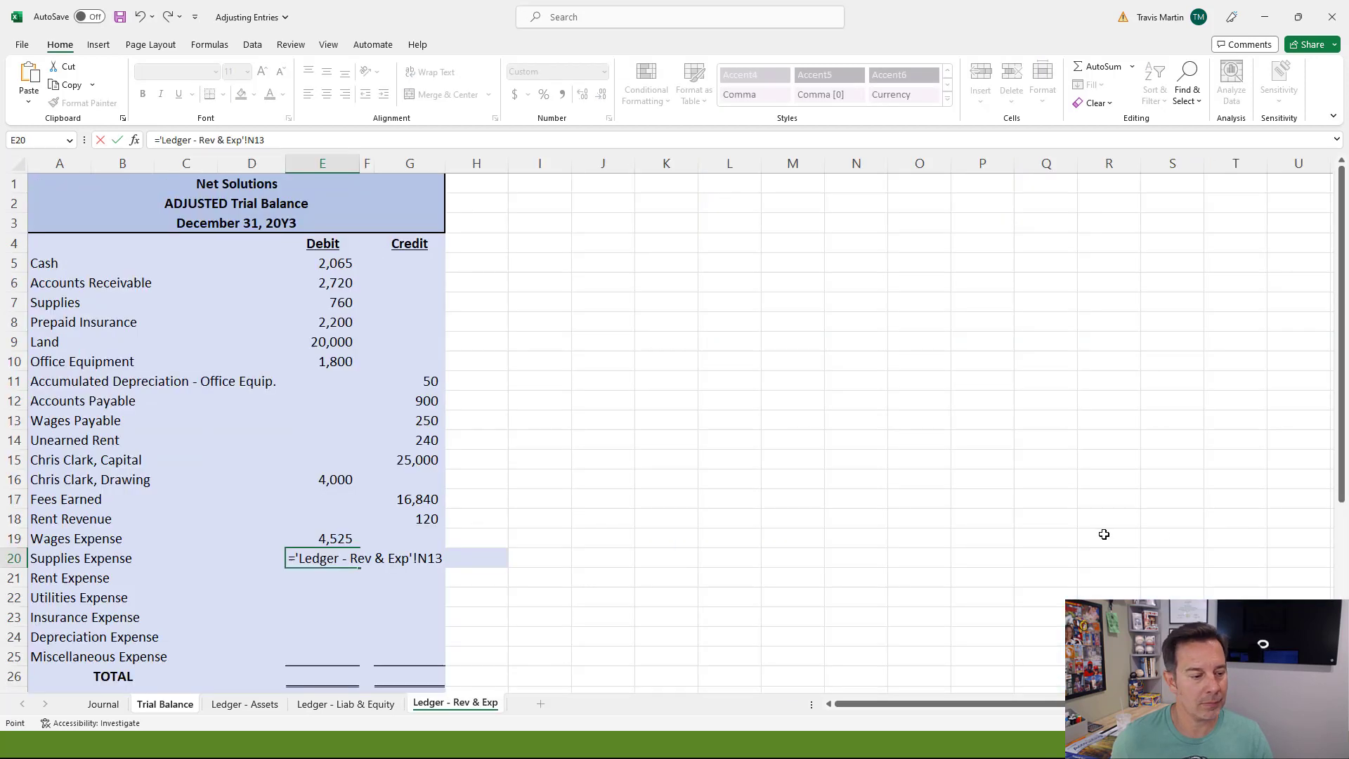
key(Return)
text(=)
click(455, 703)
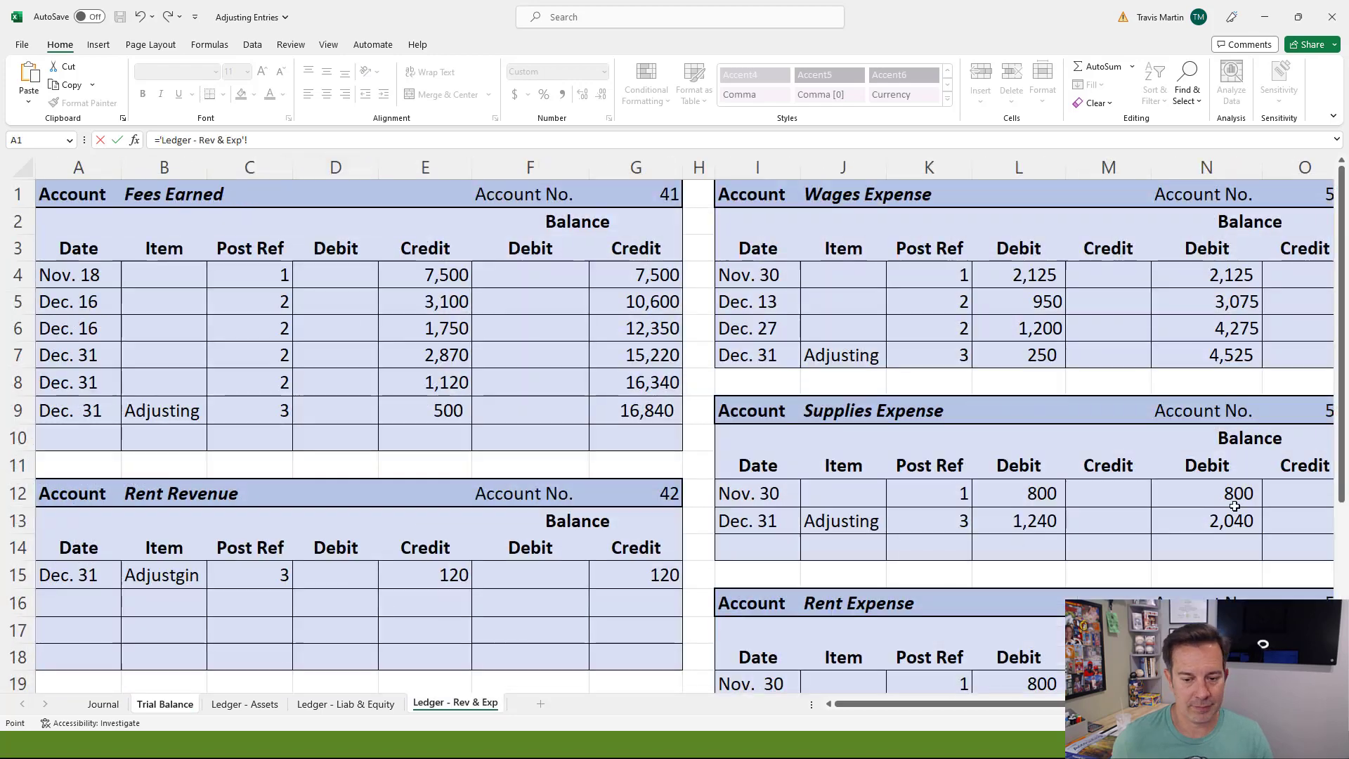
scroll(1235, 506, down, 3)
click(1234, 470)
key(Return)
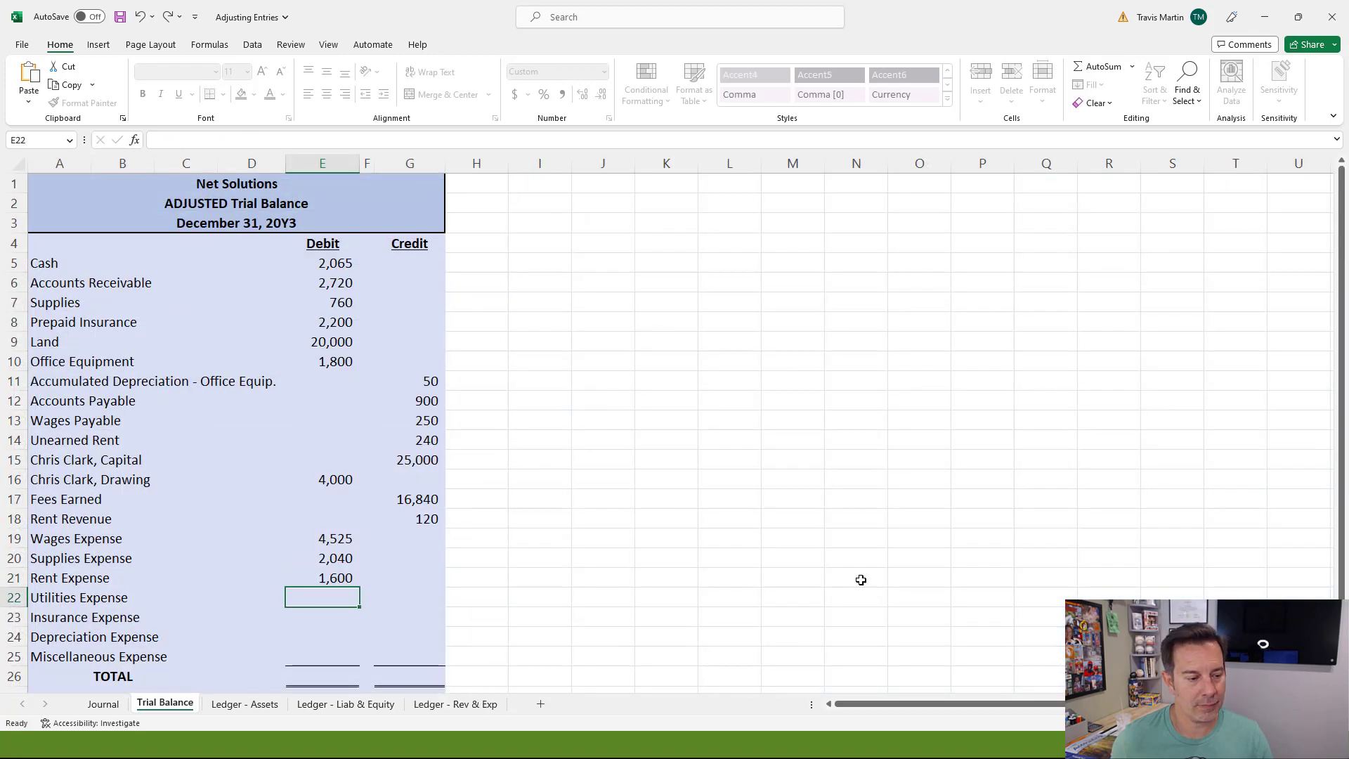
Step: Link Utilities Expense (985) and Insurance Expense (200) to their ledger balances
text(=)
click(450, 703)
scroll(1206, 596, down, 2)
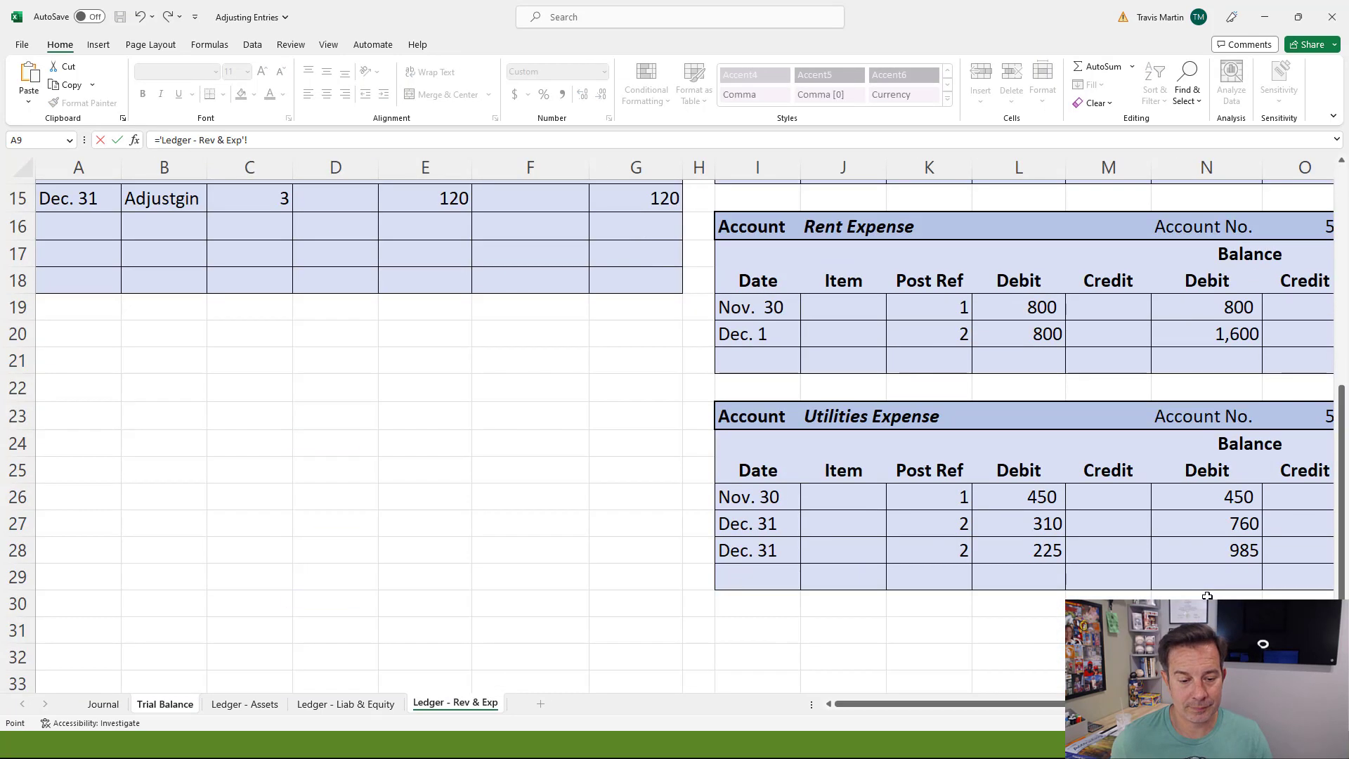
click(1245, 551)
key(Return)
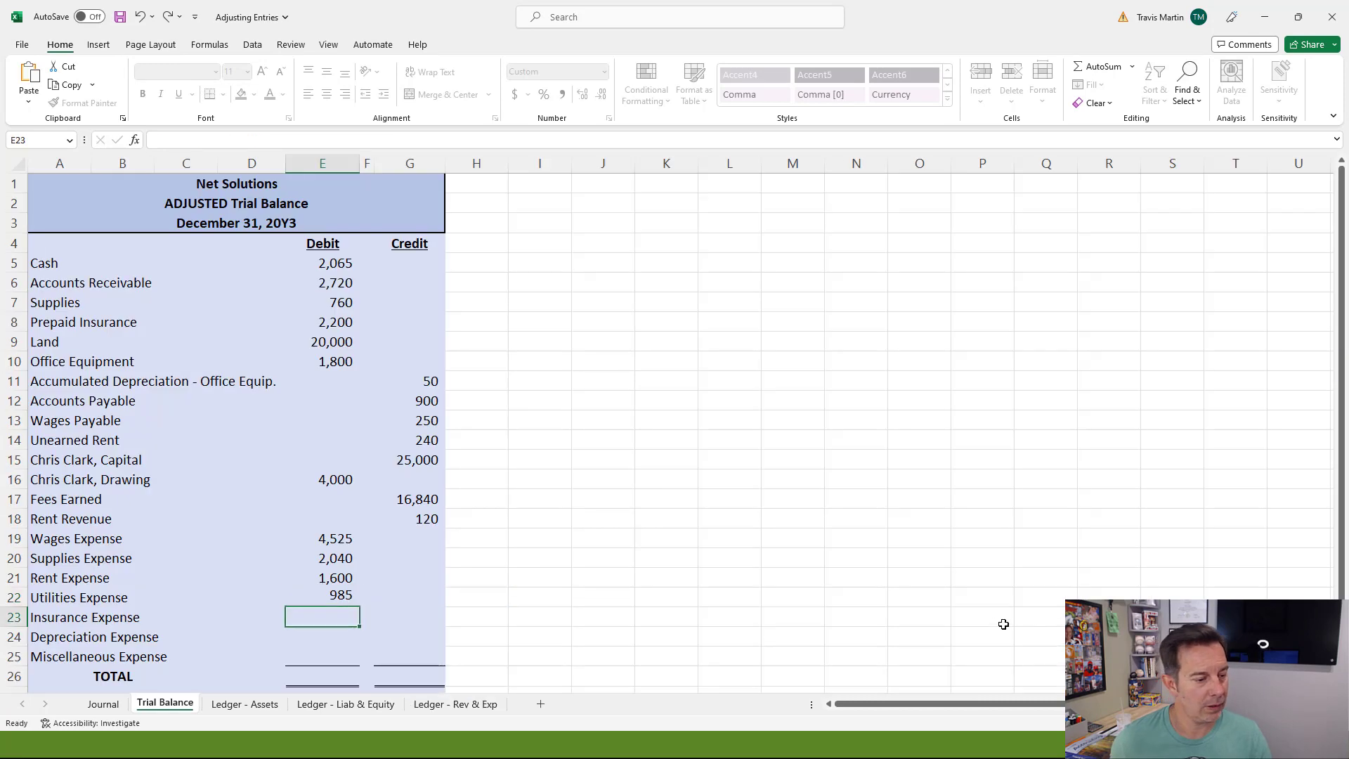
text(=)
click(450, 704)
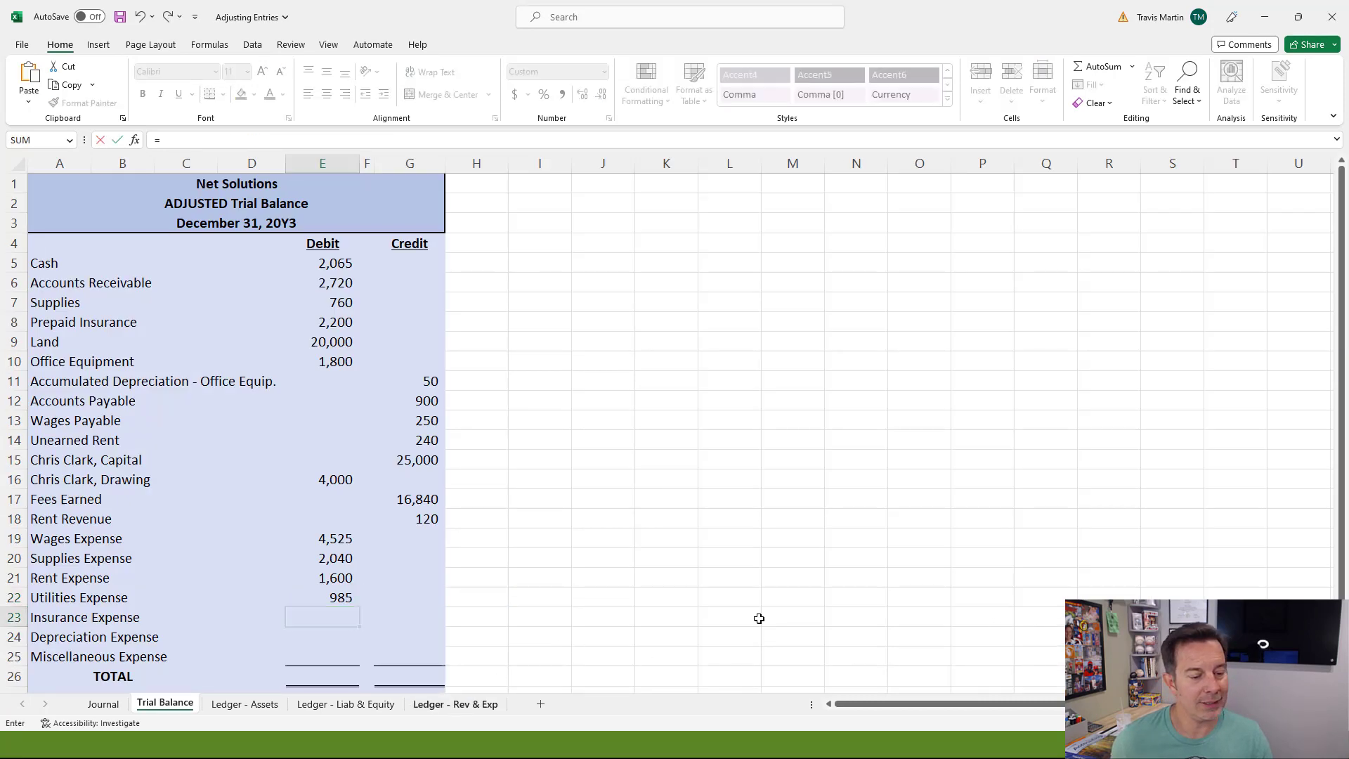
scroll(1180, 475, right, 5)
scroll(1180, 476, up, 4)
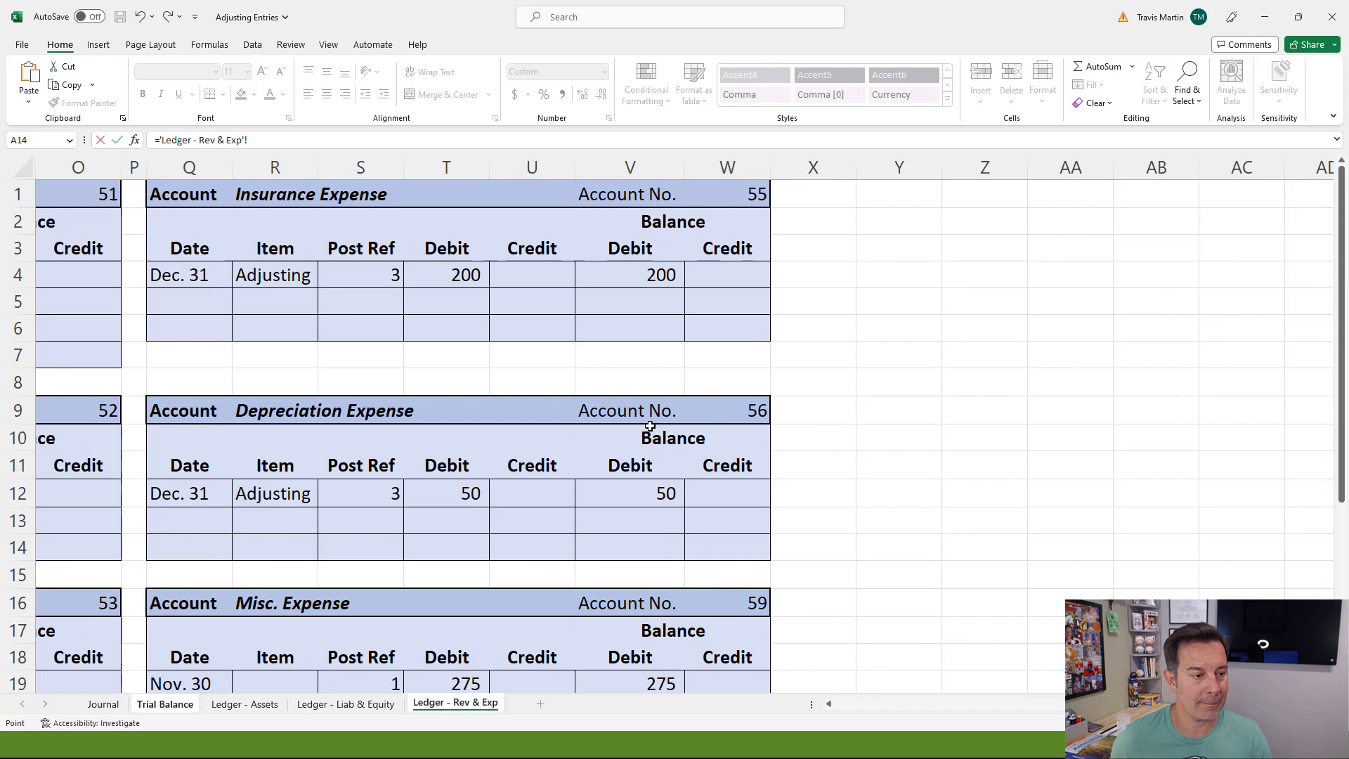
click(653, 274)
key(Escape)
Step: Link Depreciation Expense (50) and Miscellaneous Expense (455) to their ledger balances
text(=)
click(453, 703)
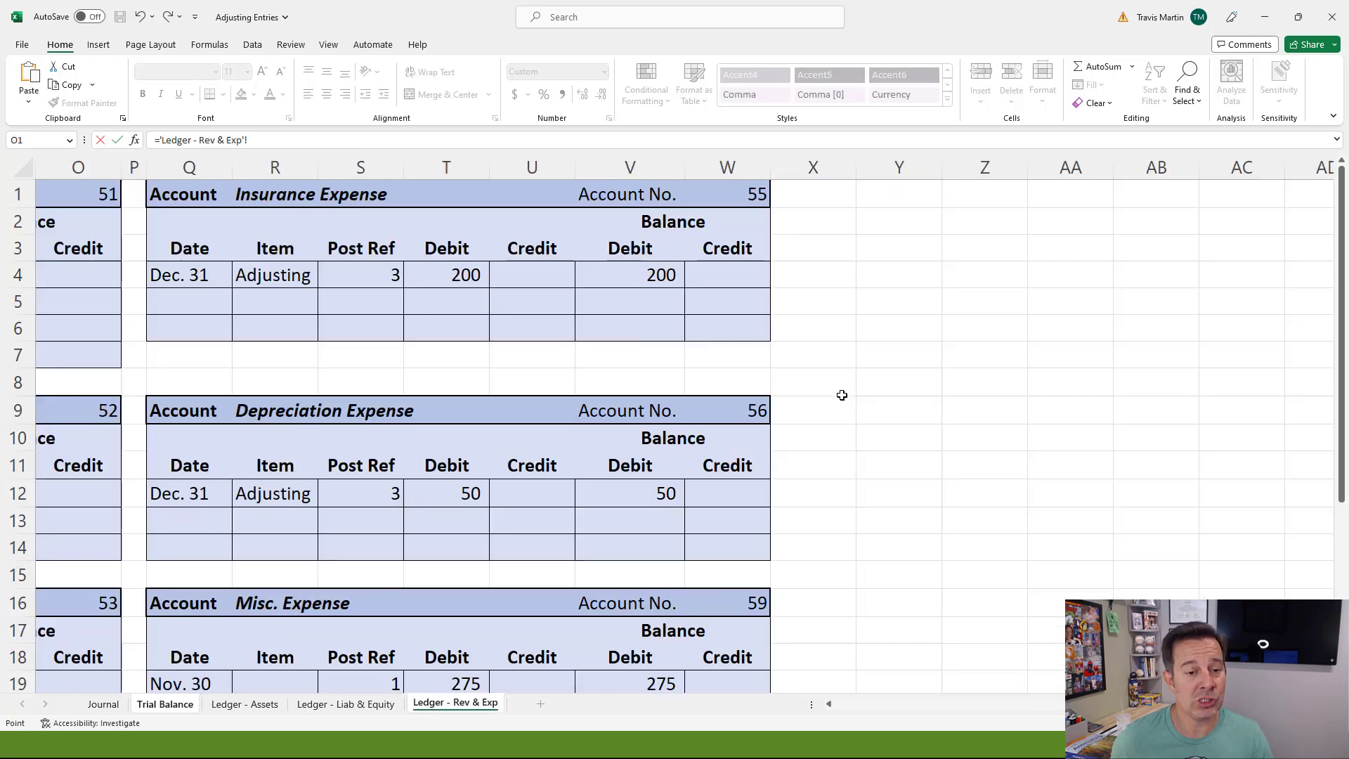
click(659, 493)
key(Return)
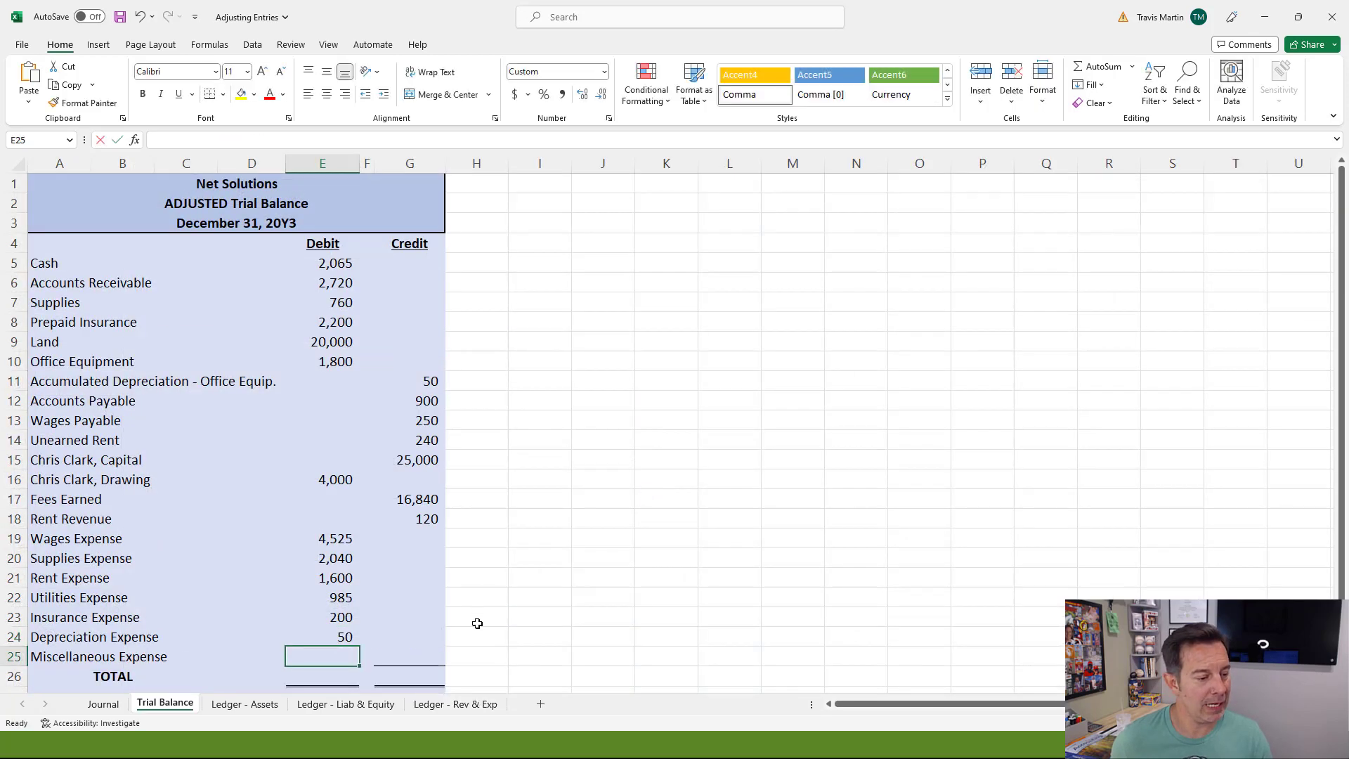
text(=)
click(453, 703)
scroll(647, 542, down, 2)
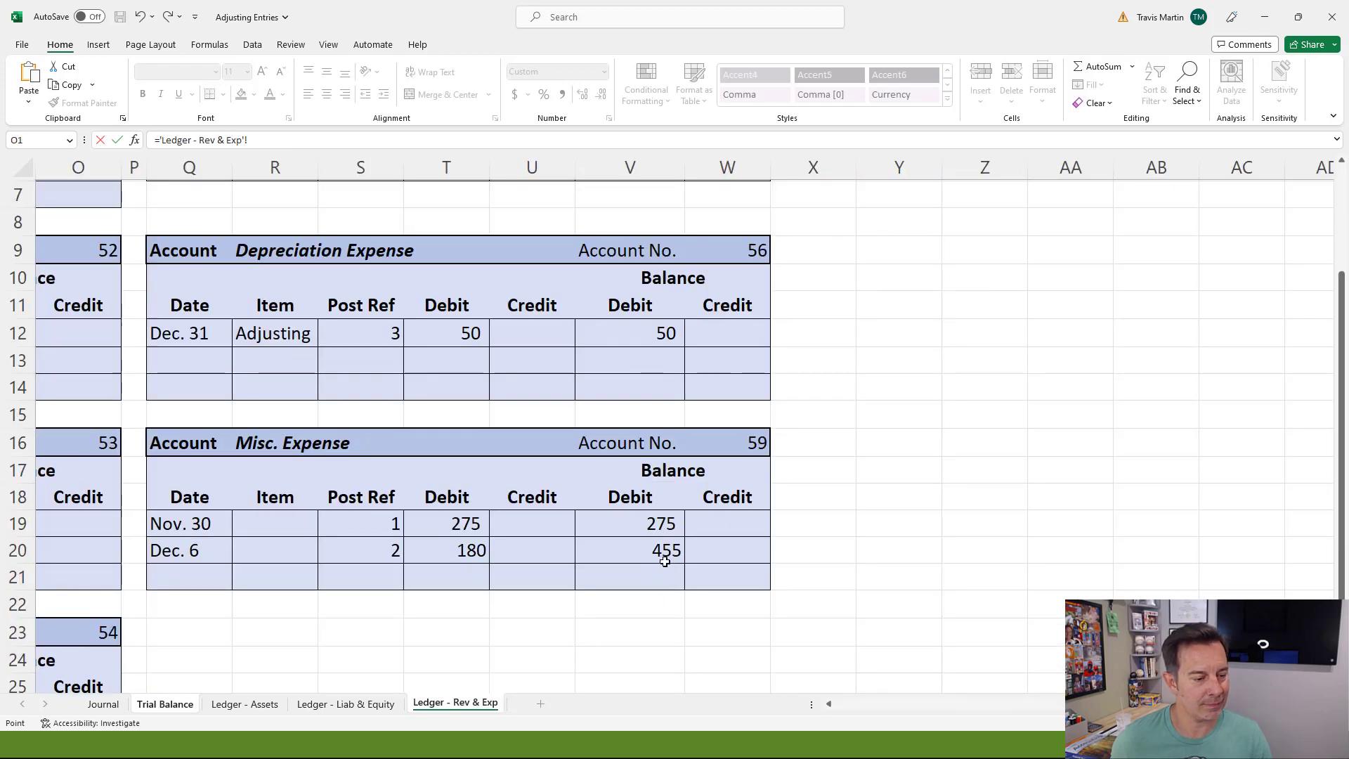
click(664, 555)
key(Return)
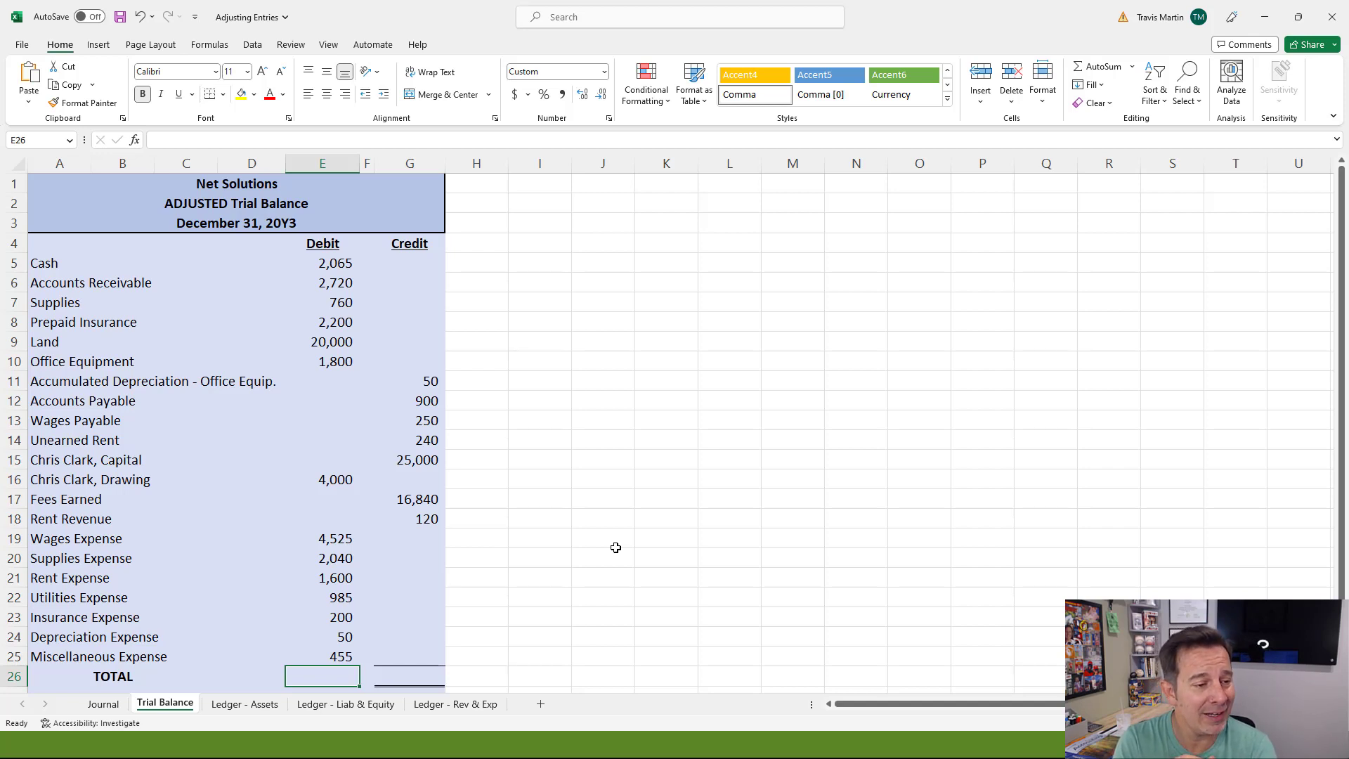
Step: Check the Cash debit formula, then select the Debit TOTAL cell E26
click(335, 262)
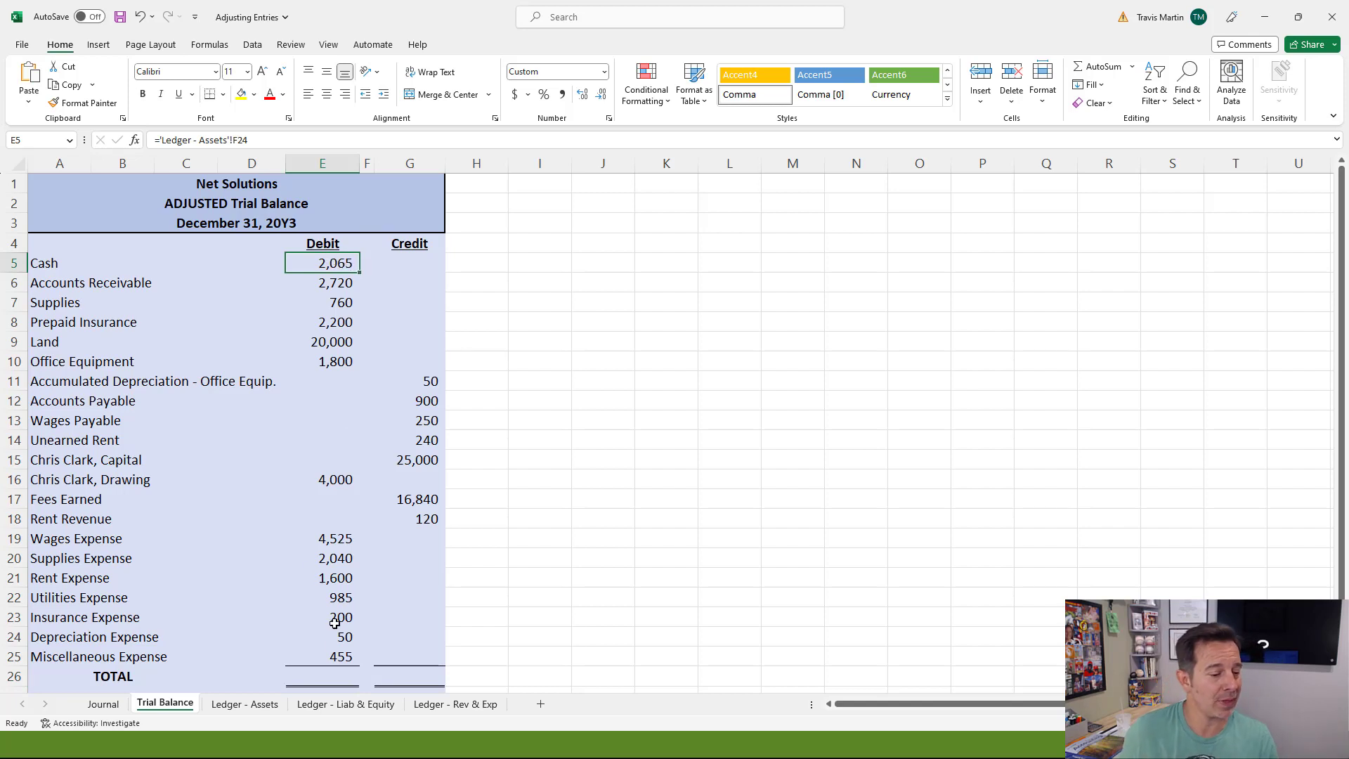
click(331, 675)
scroll(652, 518, down, 1)
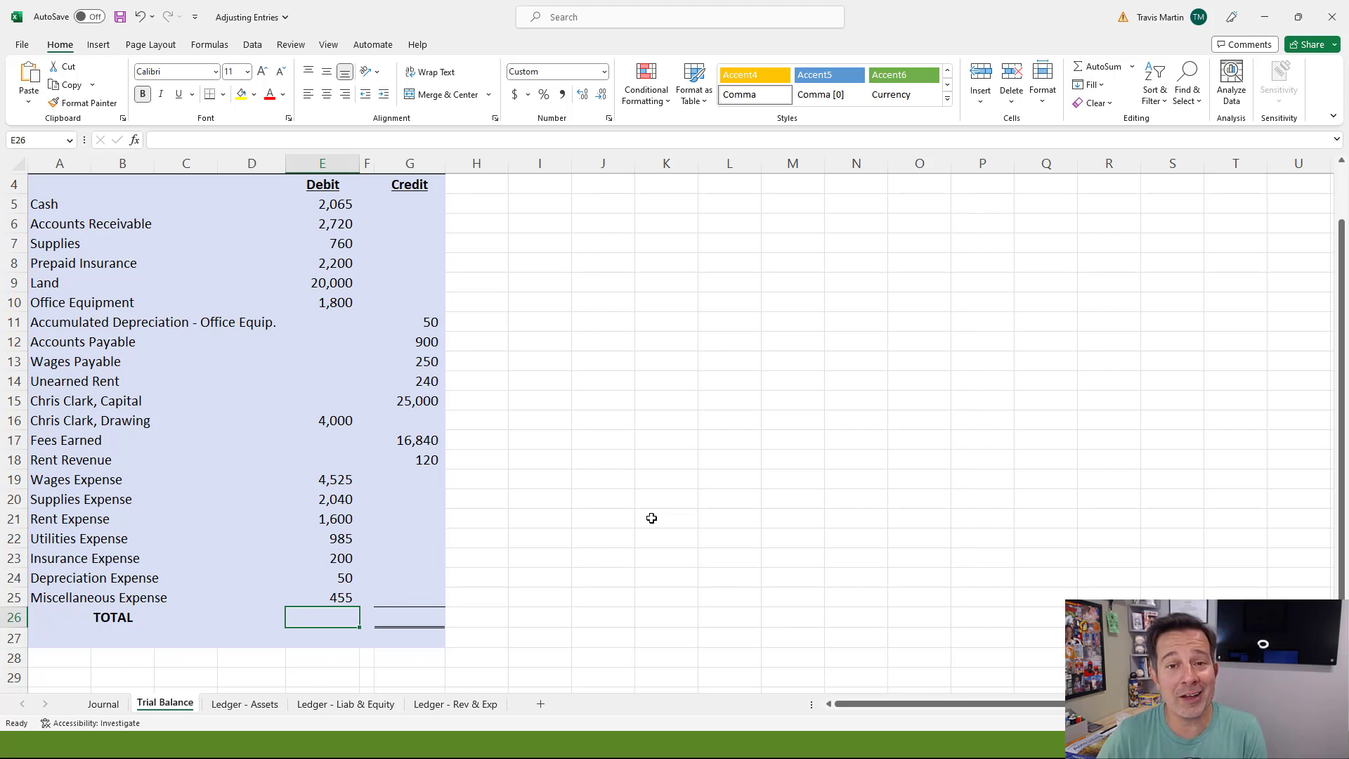
Step: Total the Debit column in E26 with =SUM(E5:E25)
text(=sun)
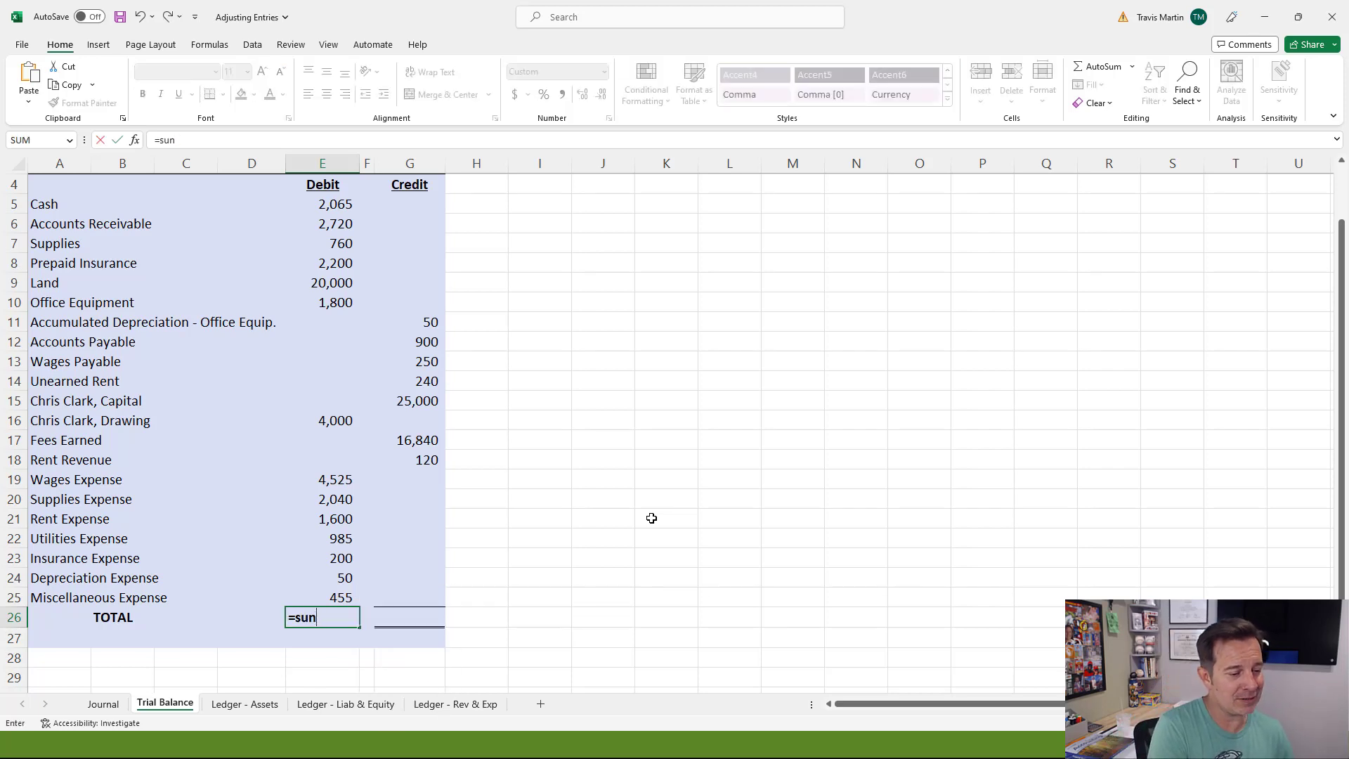
key(BackSpace)
text(m()
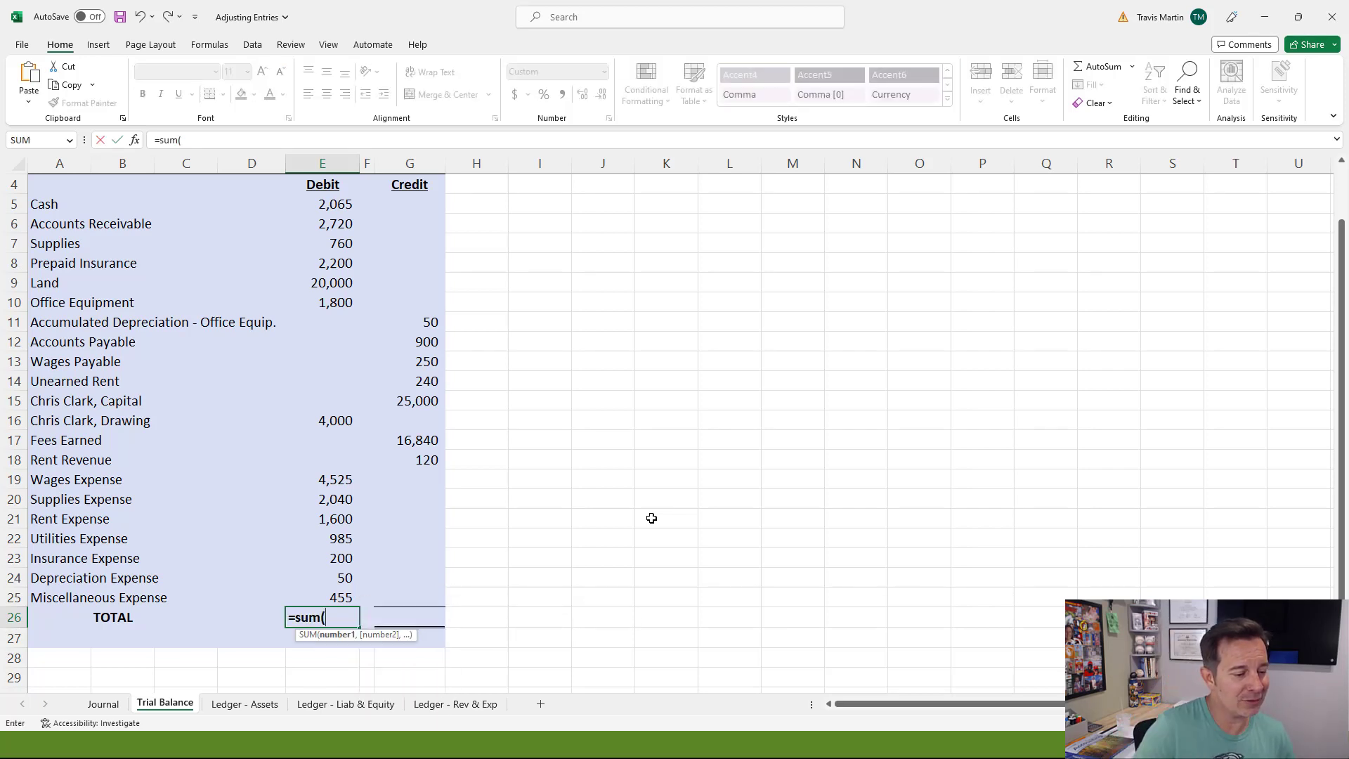
drag(344, 204, 318, 610)
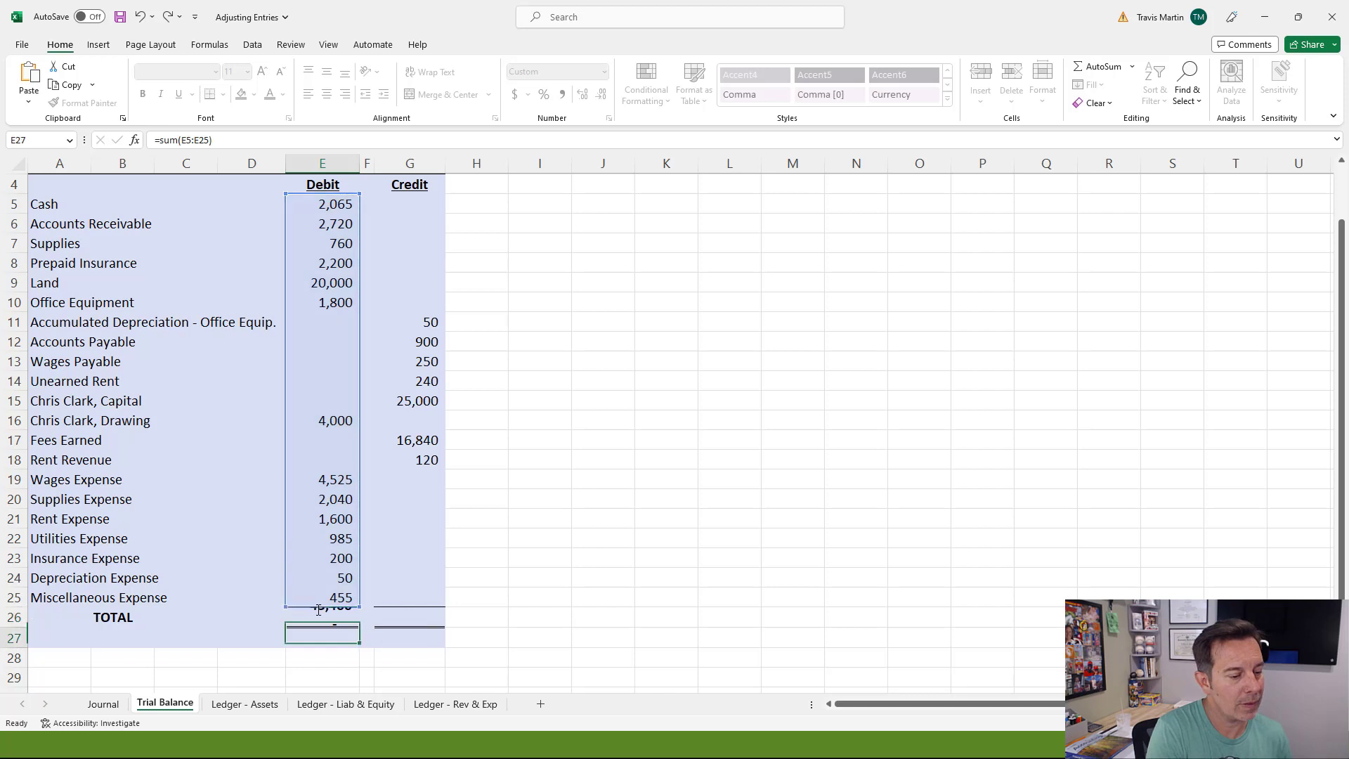
key(Tab)
key(Tab)
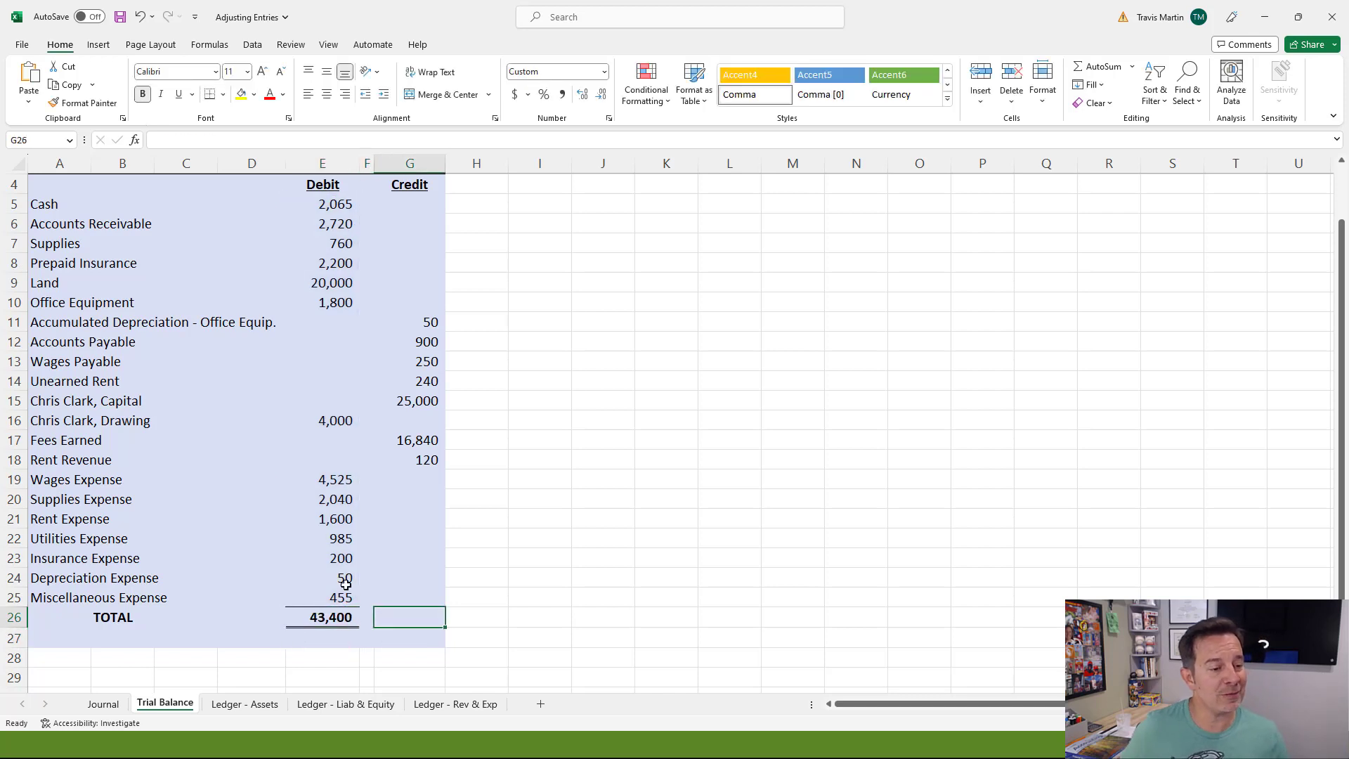
Step: Total the Credit column in G26 with =SUM(G5:G25), both showing 43,400
text(=sum()
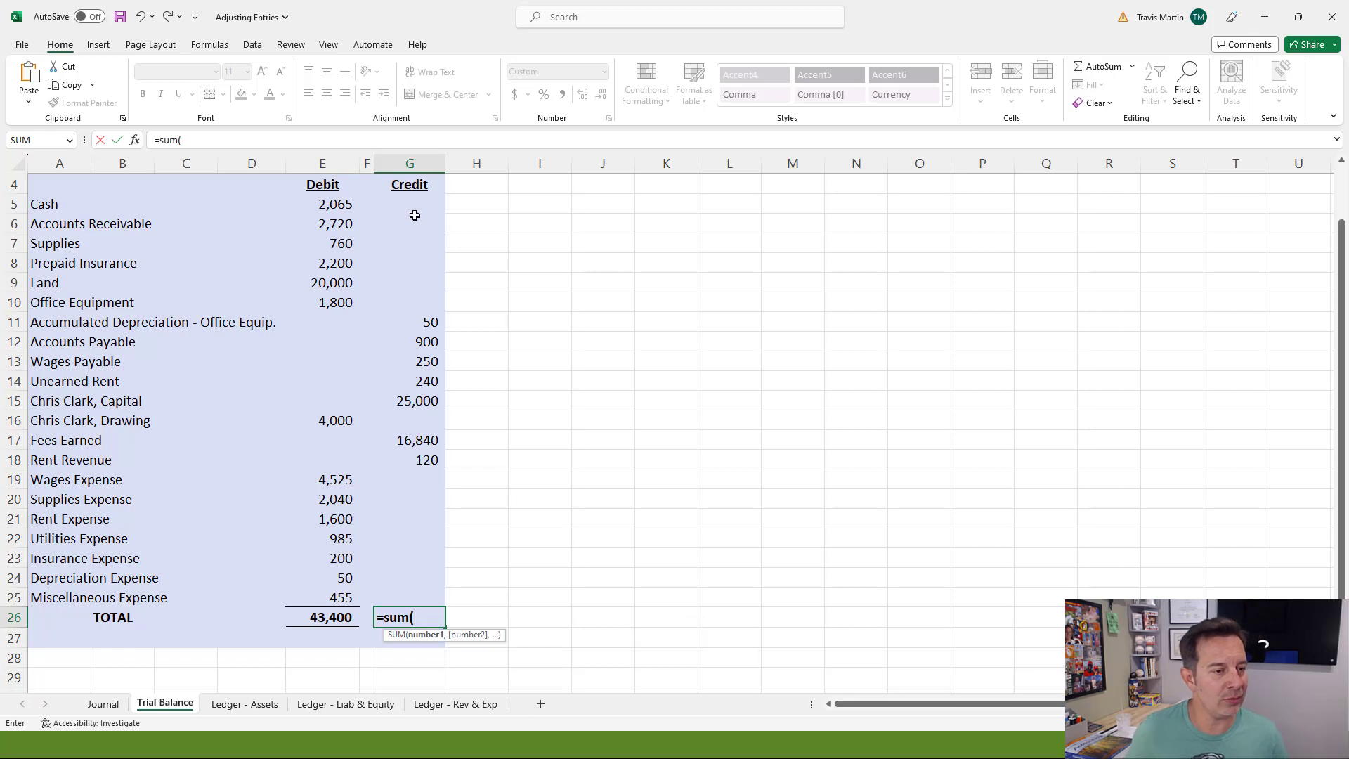
drag(415, 205, 412, 592)
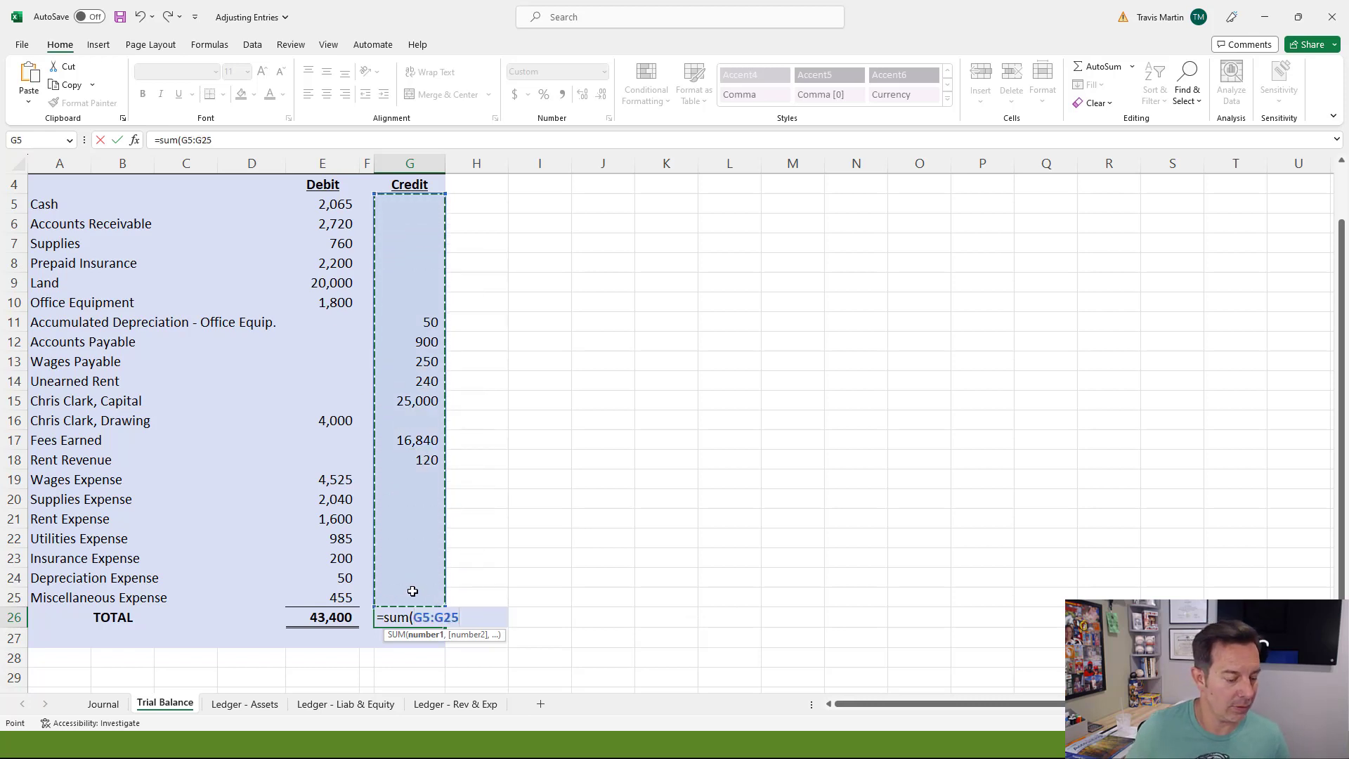
key(Return)
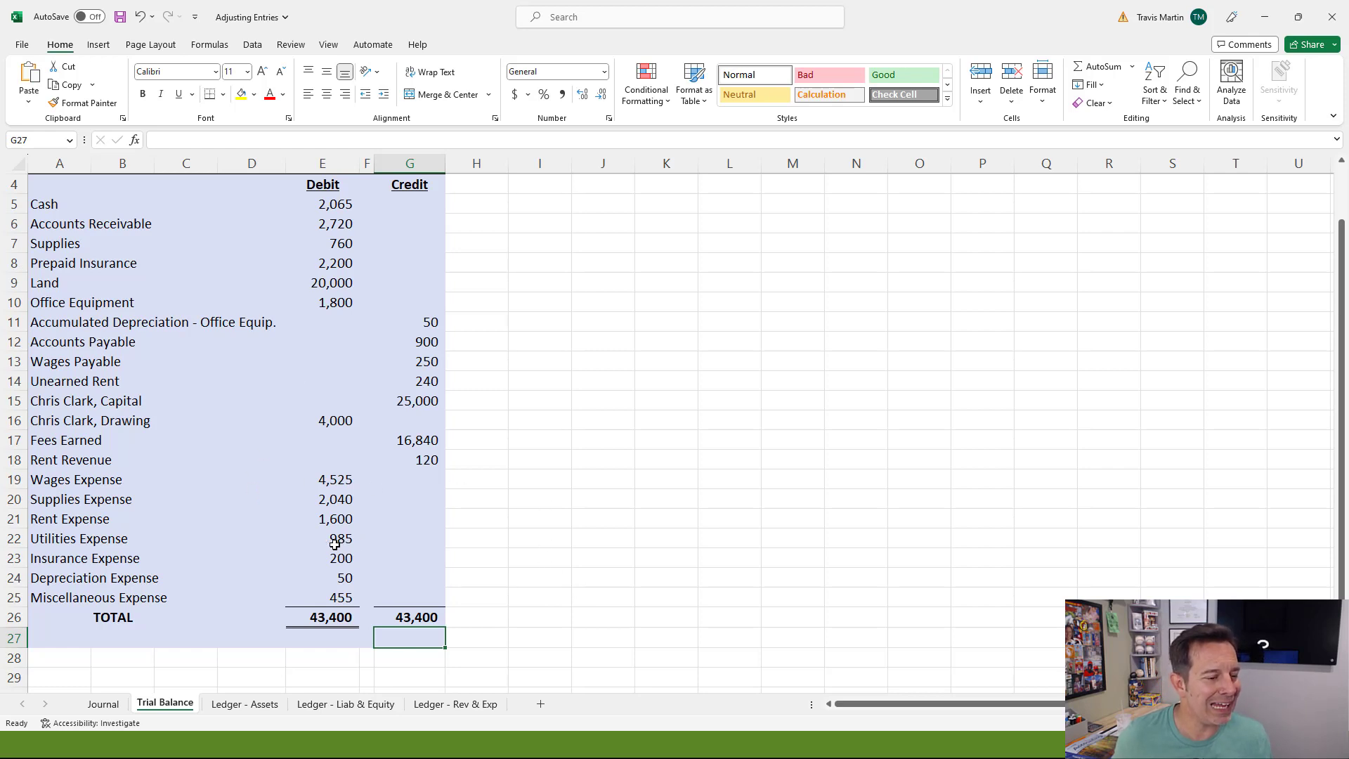
Step: Overwrite the Supplies debit in E7 with 670
click(337, 247)
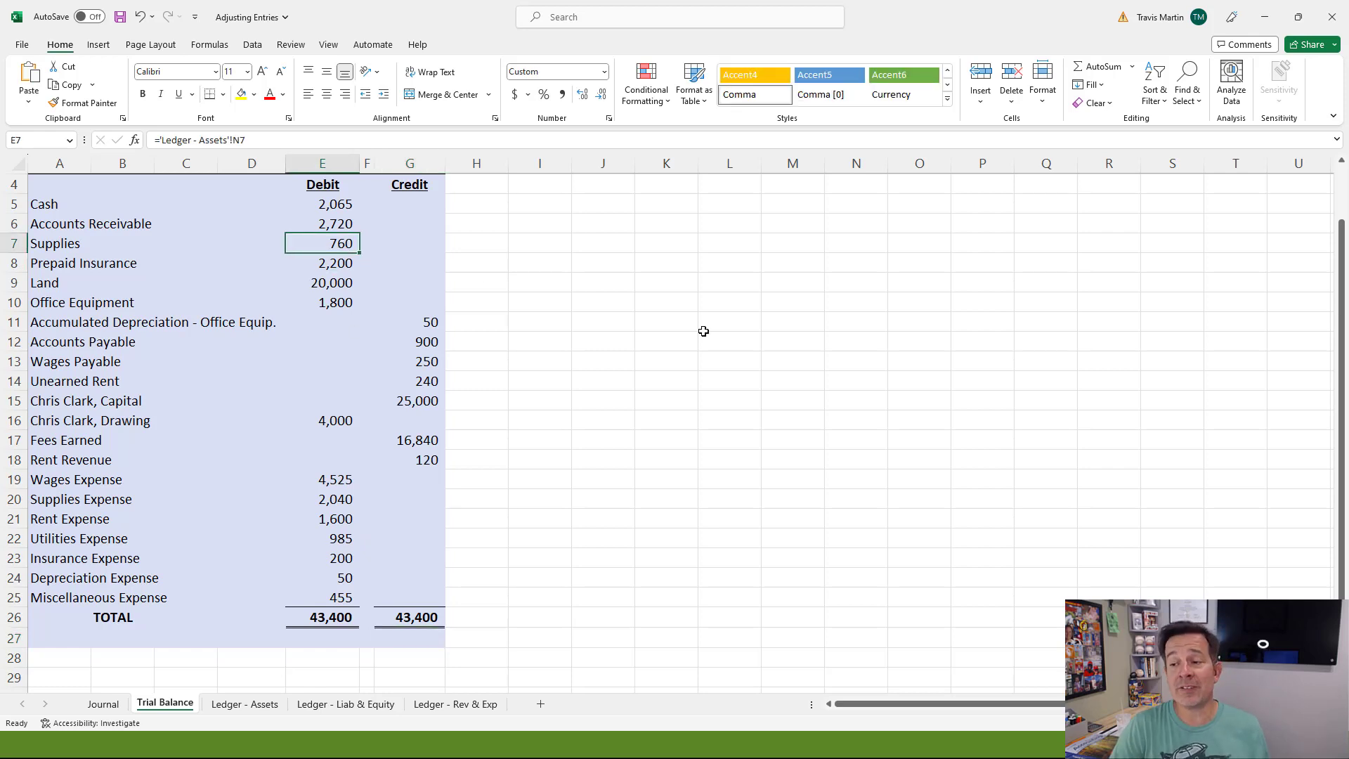
text(670)
key(Return)
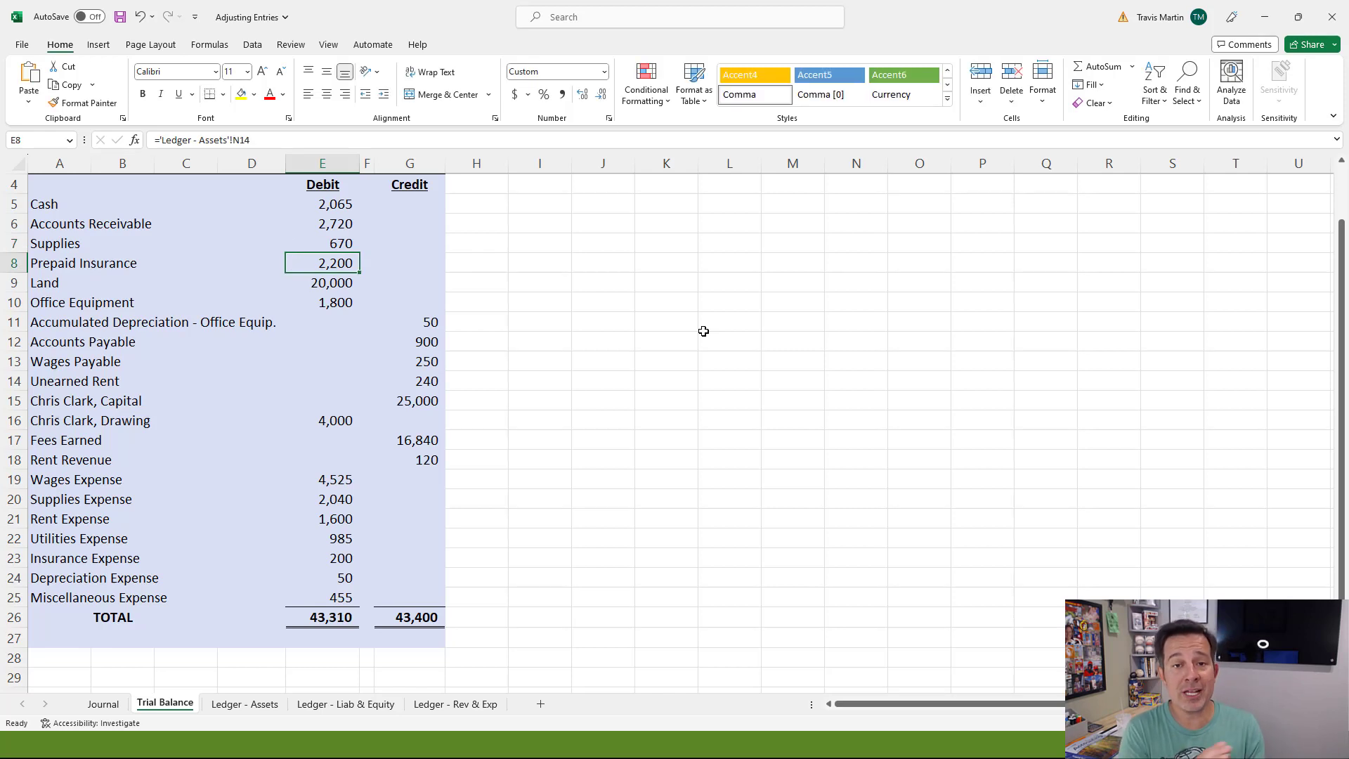
Step: Enter =G26-E26 in I26, showing the 90 difference between the totals
click(325, 616)
click(422, 619)
click(347, 618)
click(541, 617)
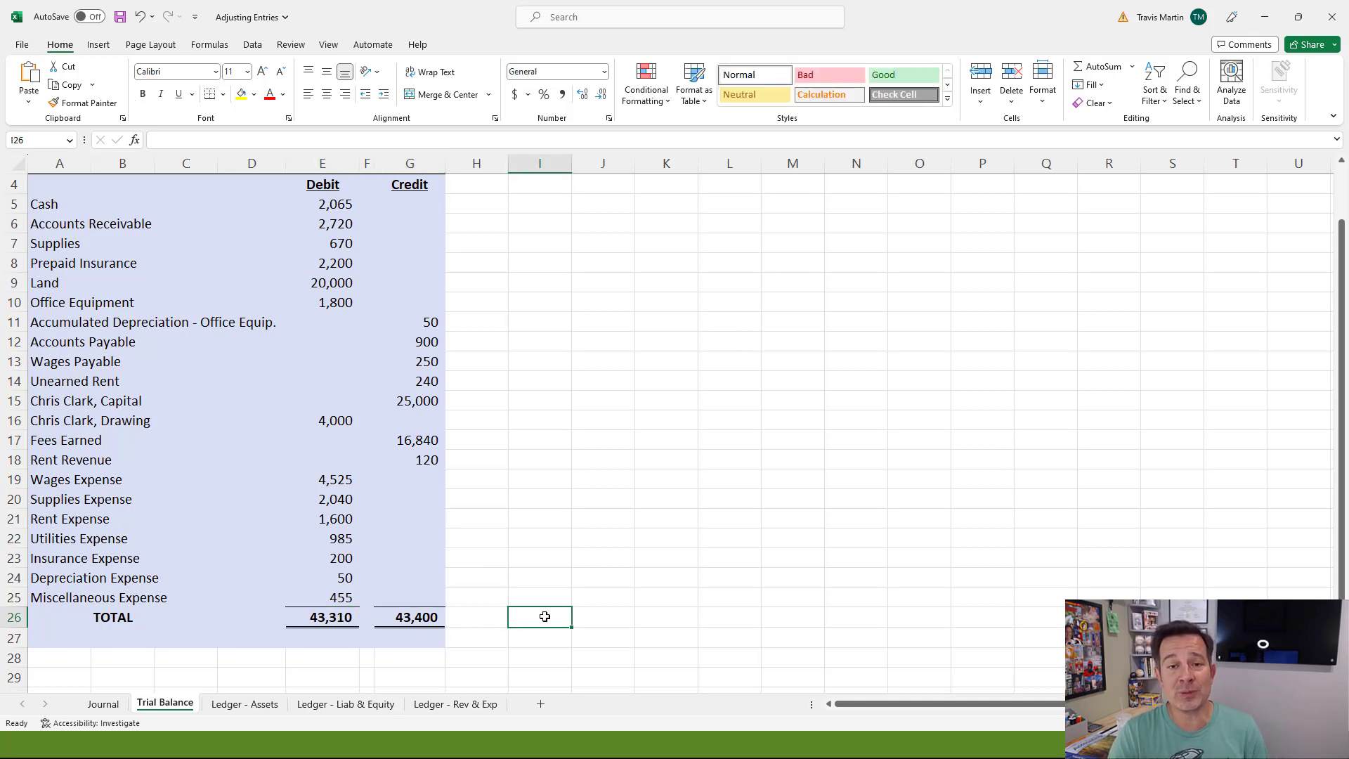
text(=)
key(Left)
key(Left)
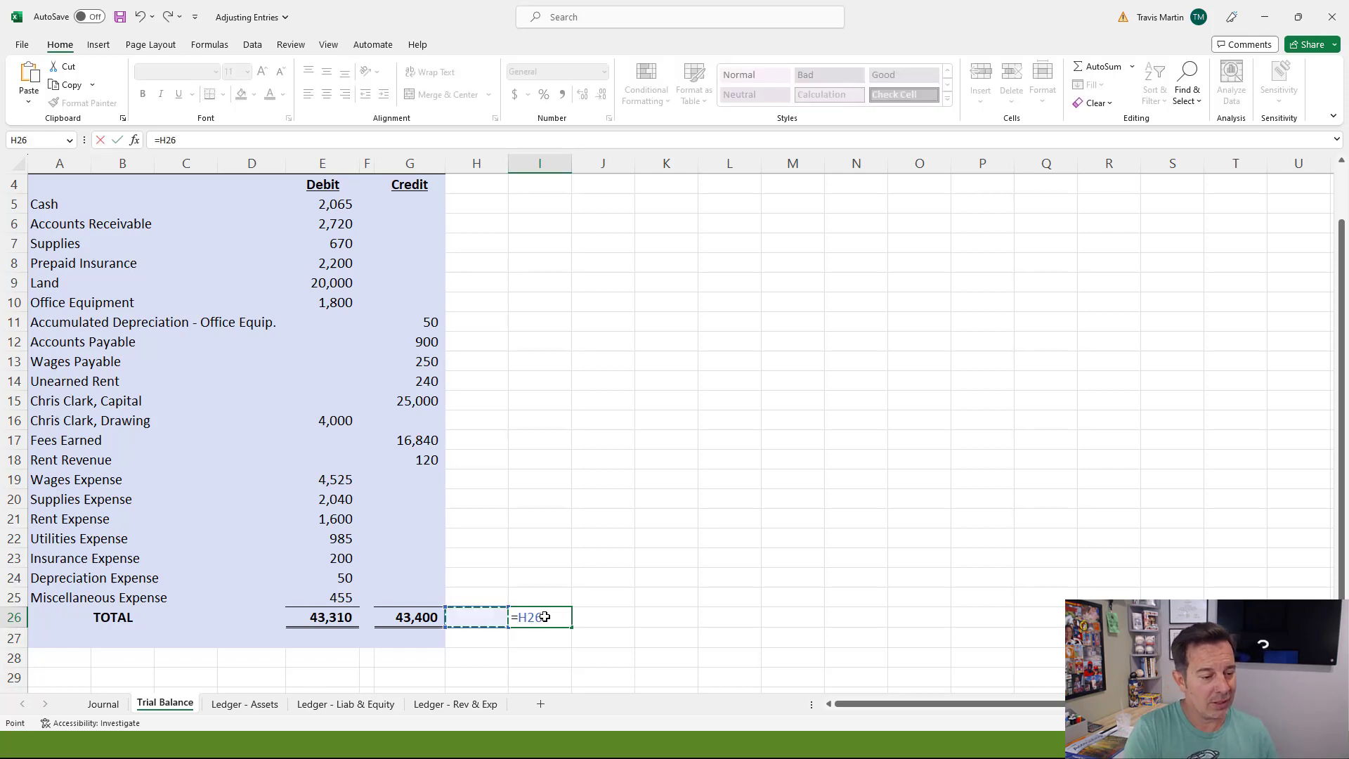
text(-)
key(Left)
key(Left)
key(Left)
key(Left)
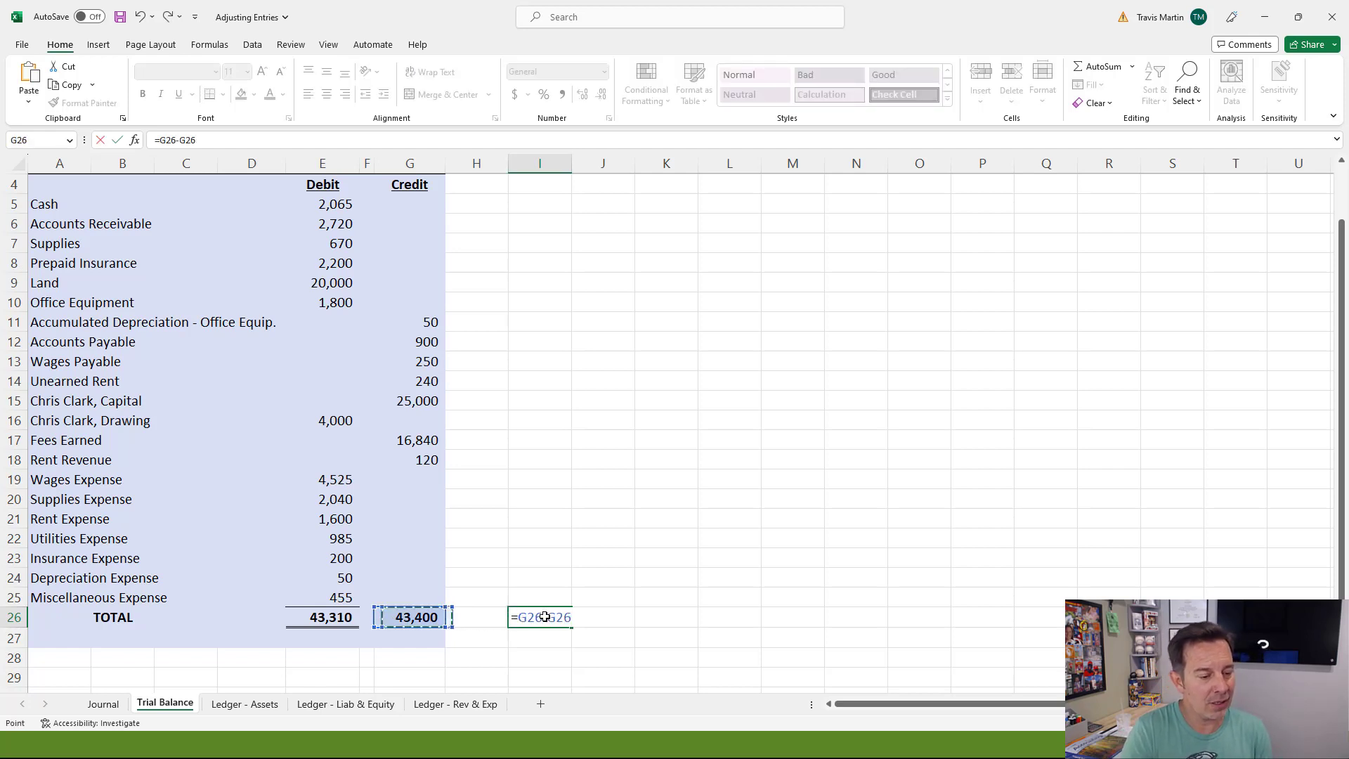
key(Return)
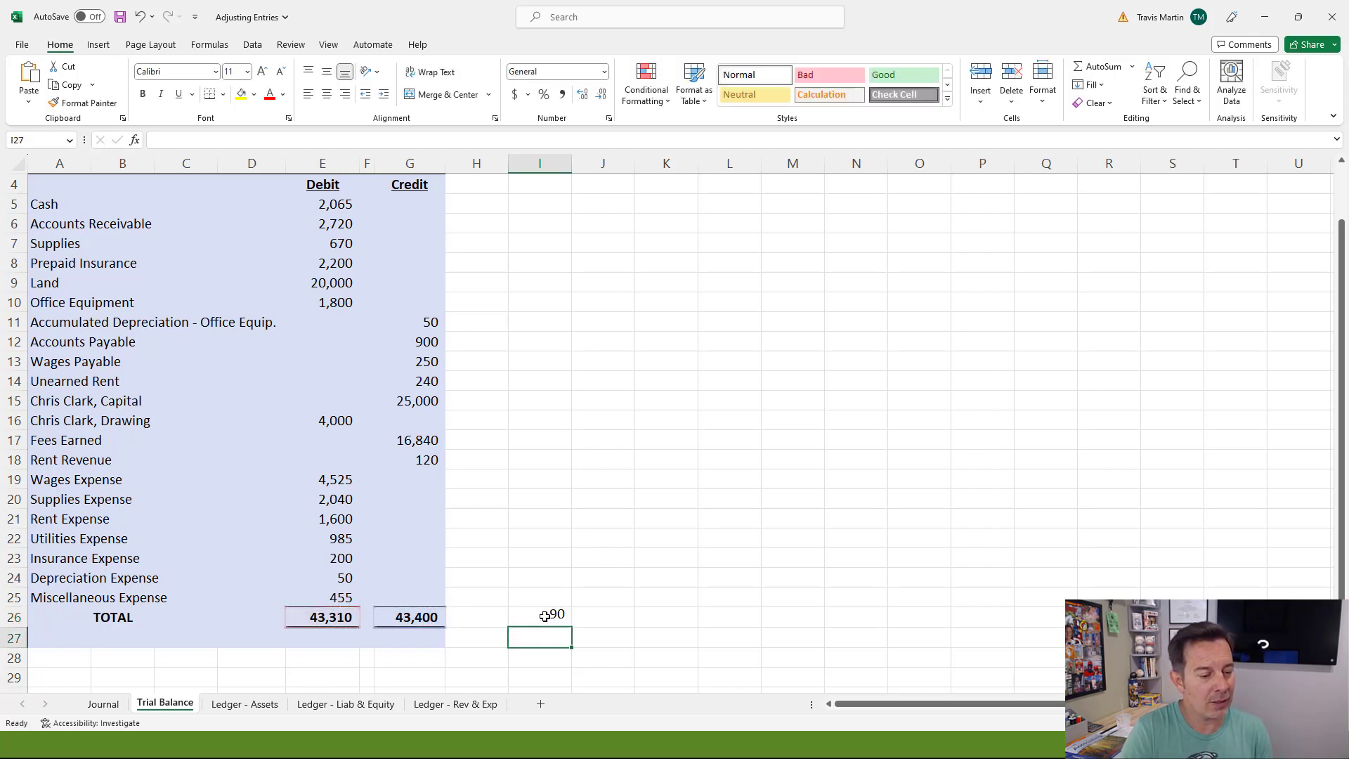
click(737, 479)
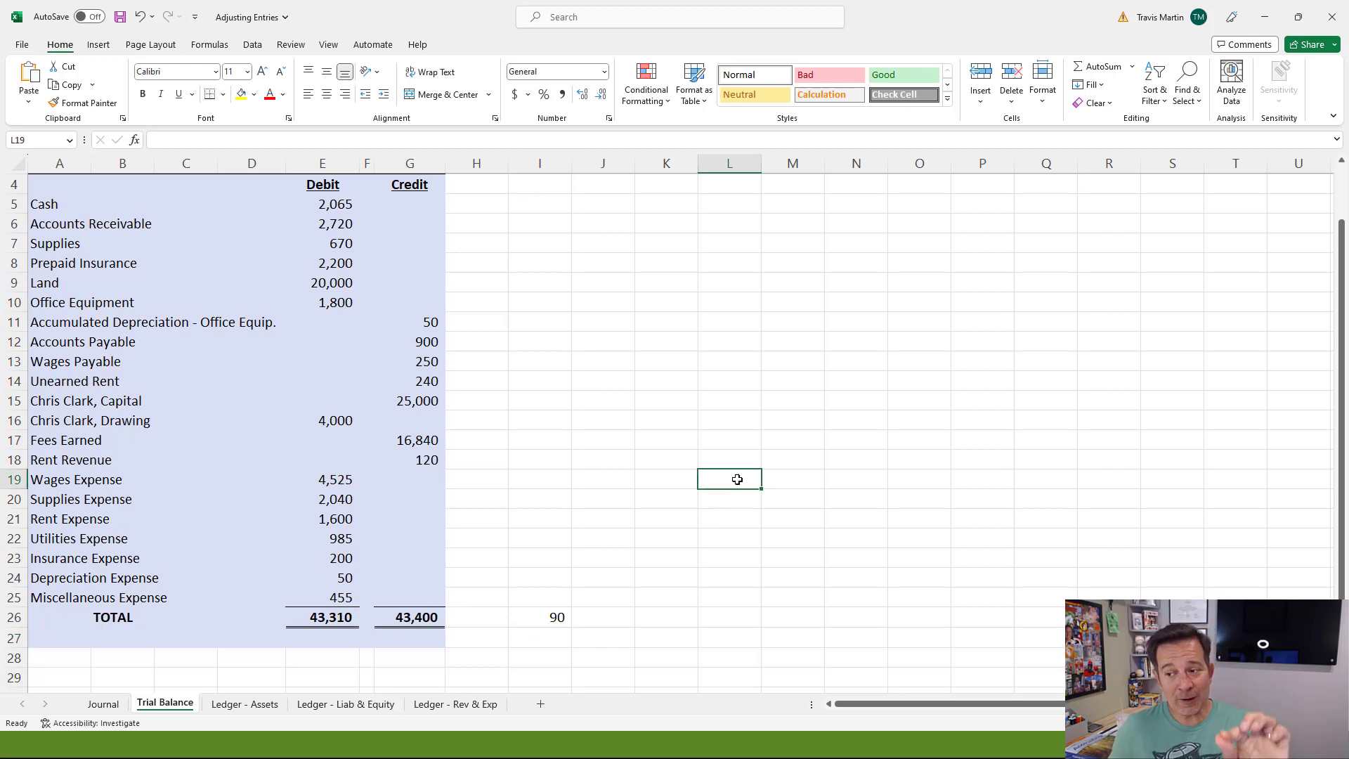
Step: Enter =I26/9 in J26 to divide the 90 difference by 9
click(433, 617)
click(620, 618)
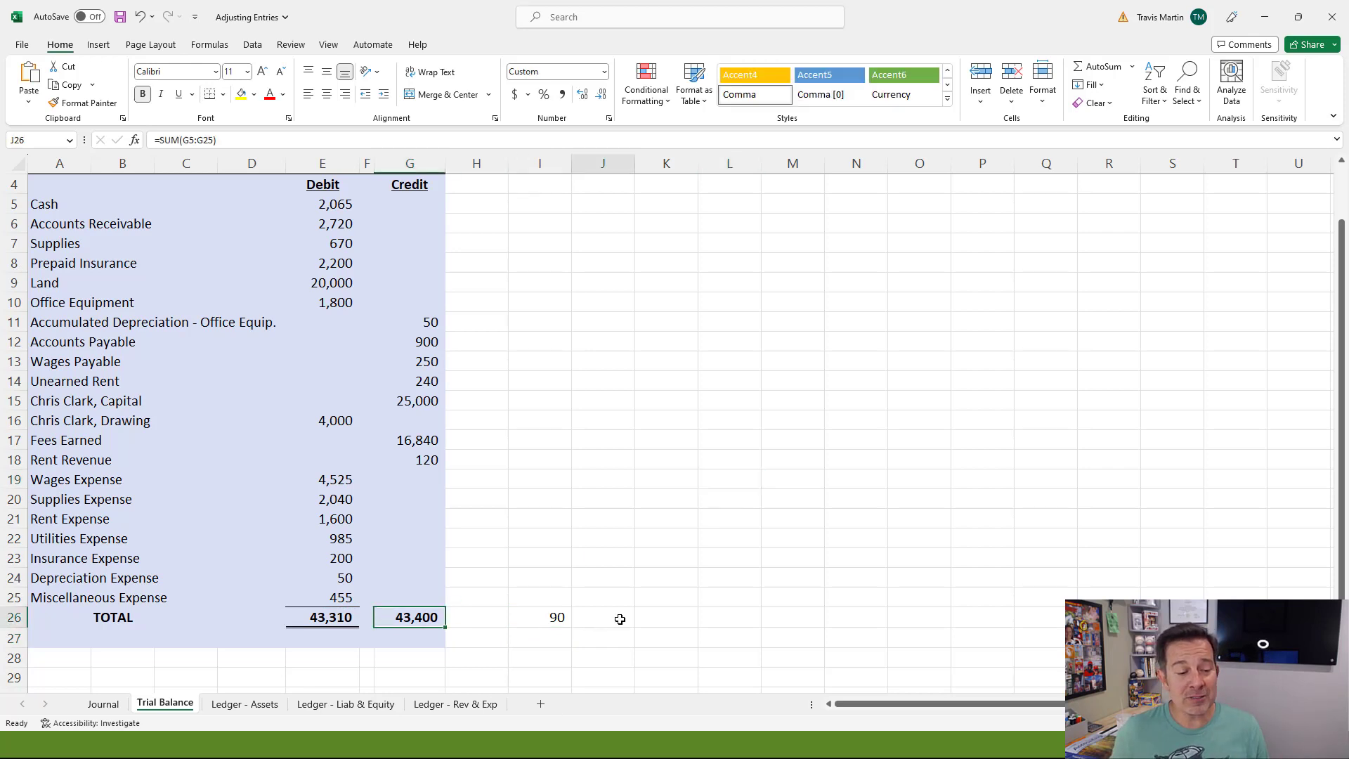
text(=)
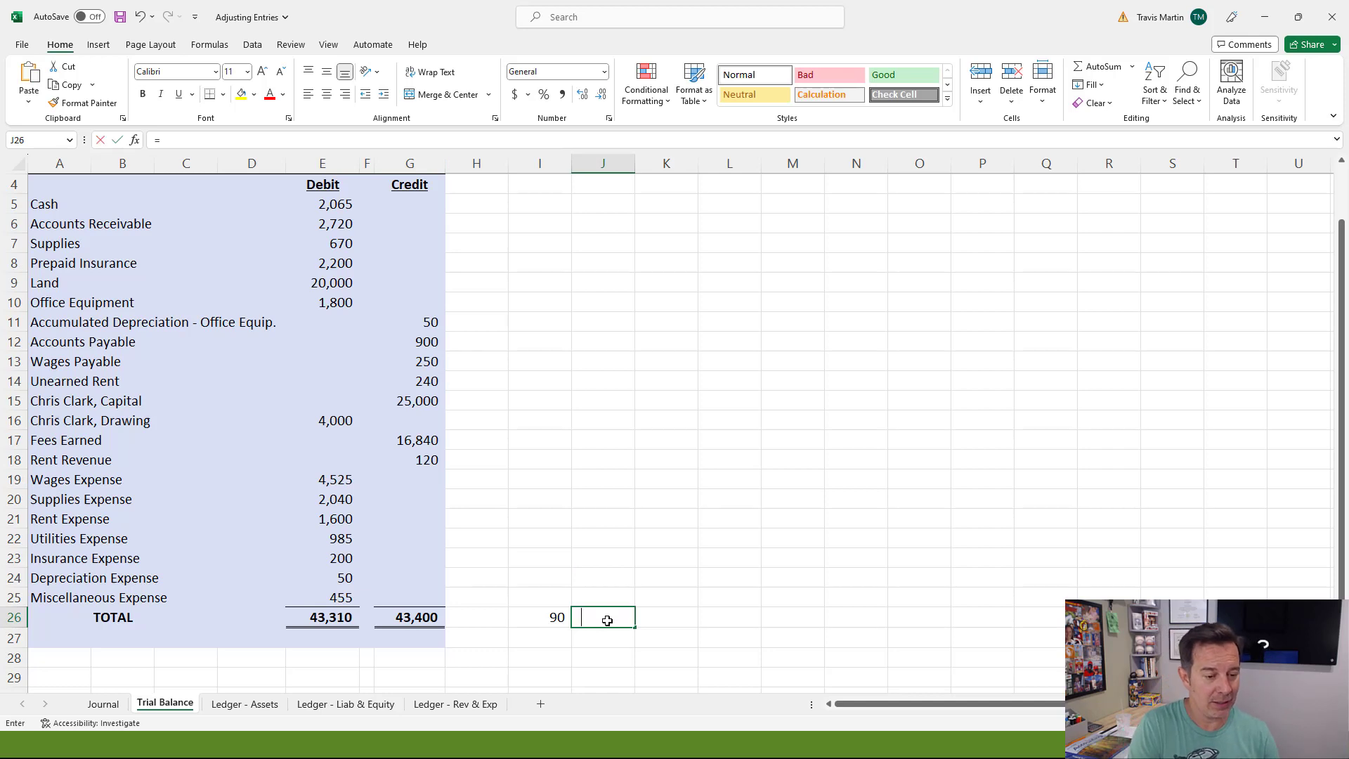
key(Left)
text(/)
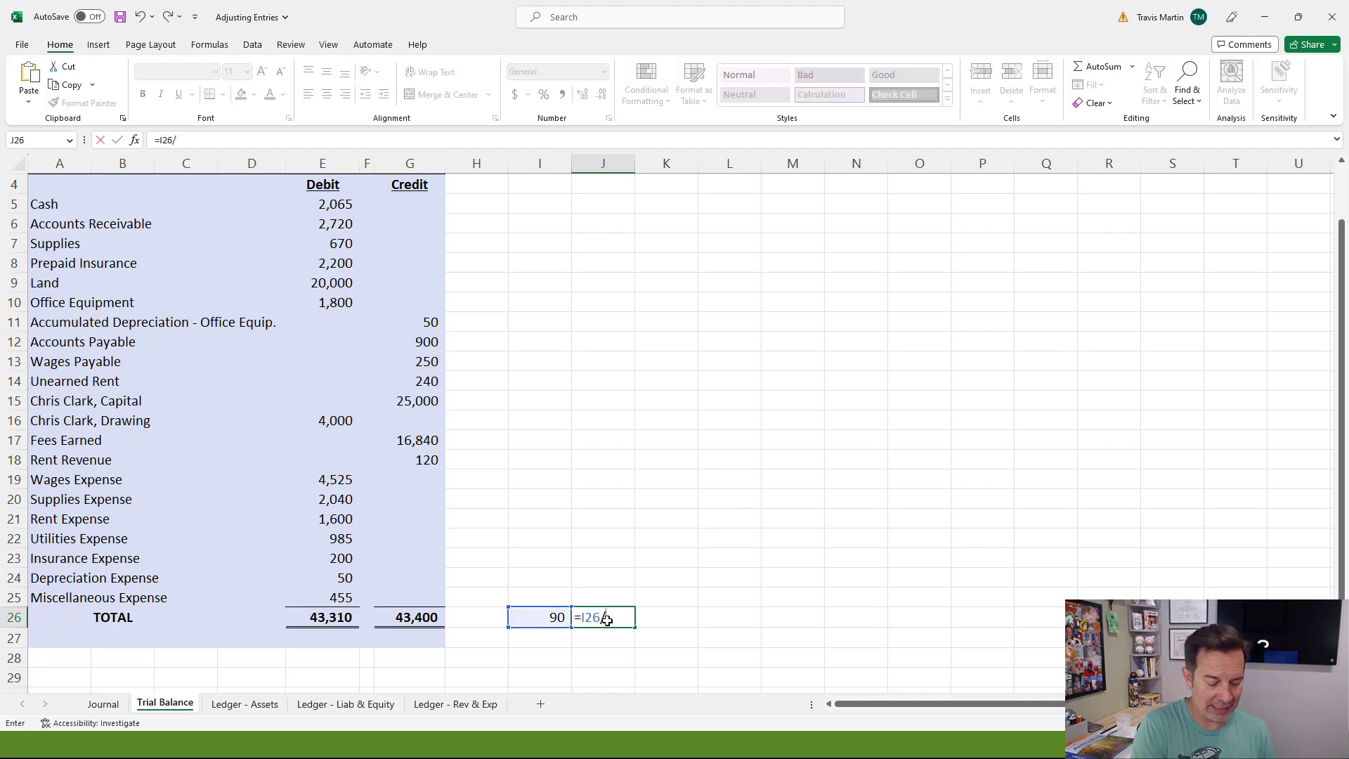
text(9)
key(Return)
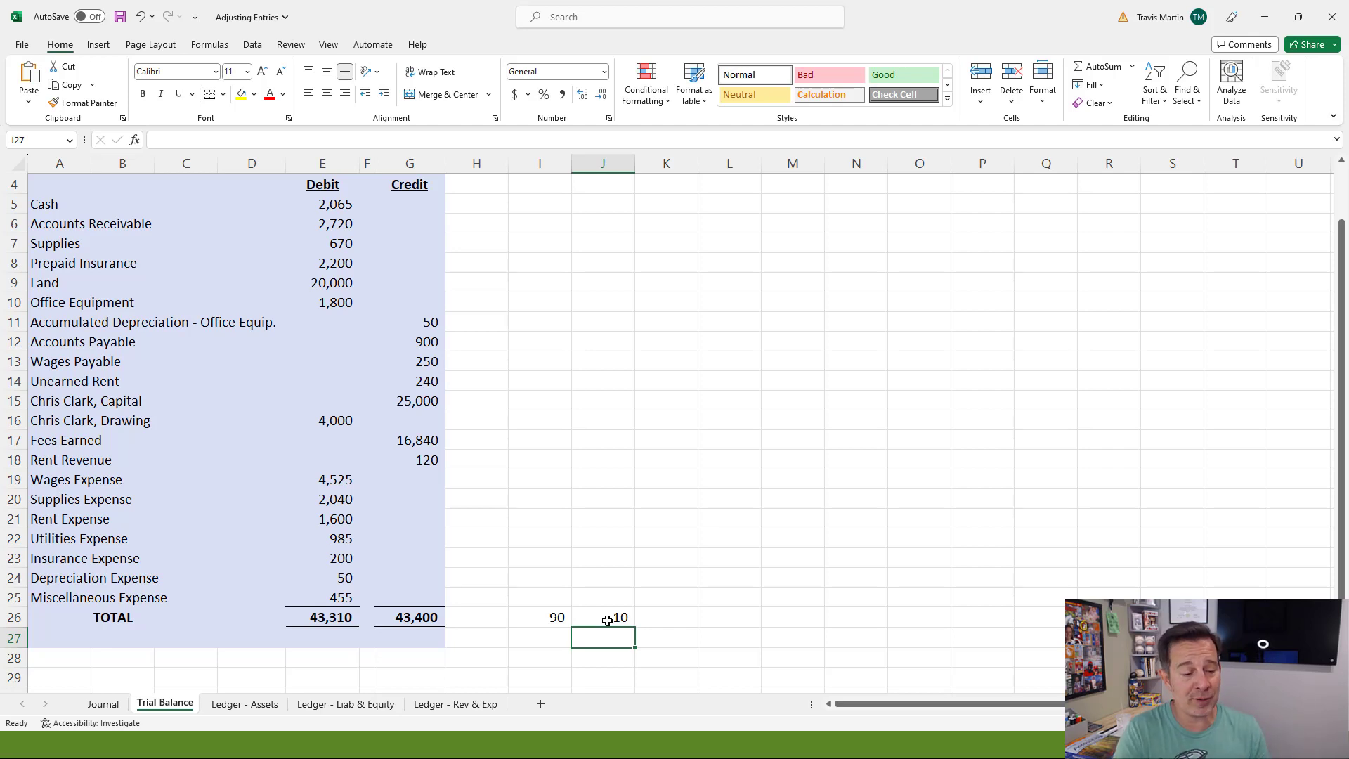
Step: Clear the divide-by-9 result of 10 from J26
click(607, 621)
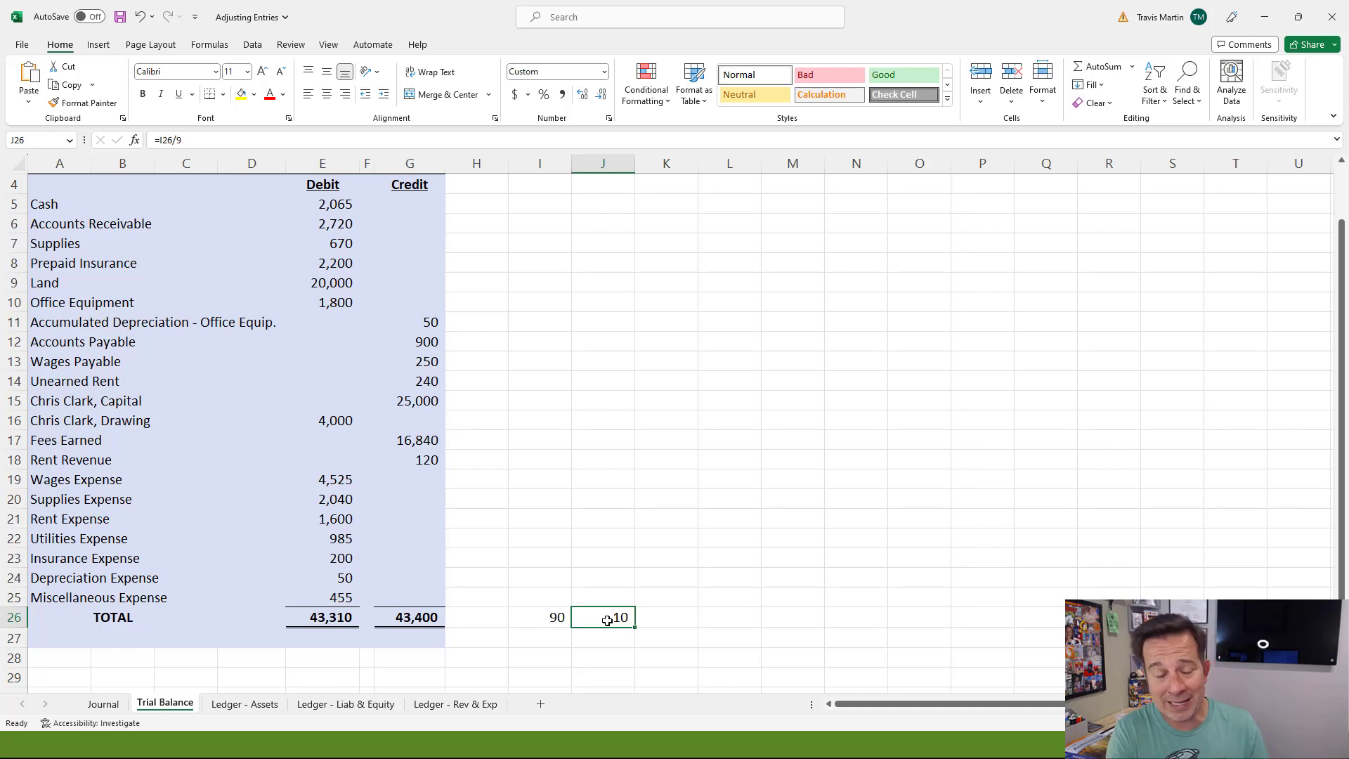
key(Delete)
key(Left)
Step: Clear the 90 difference and restore Supplies to its linked 760 balance
key(Delete)
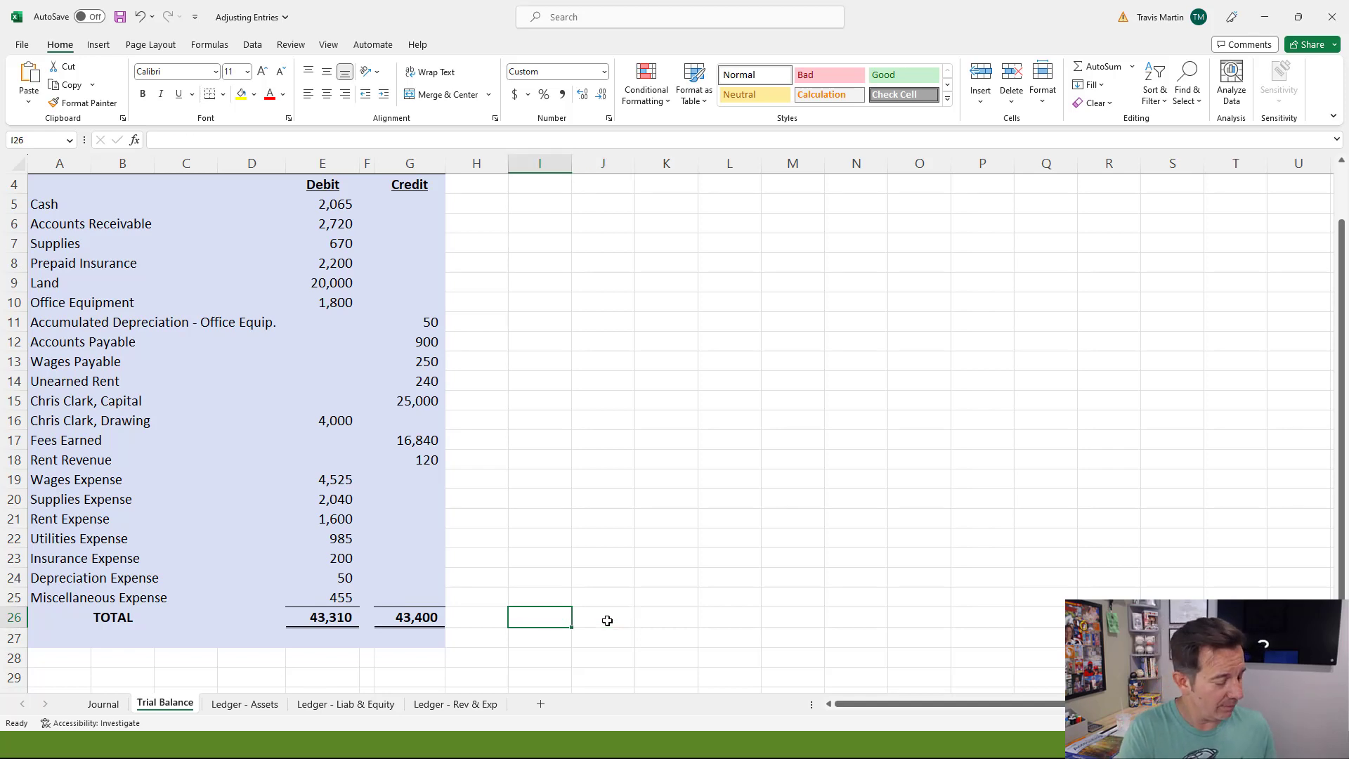
key(ctrl+z)
key(ctrl+z)
key(ctrl+y)
key(ctrl+y)
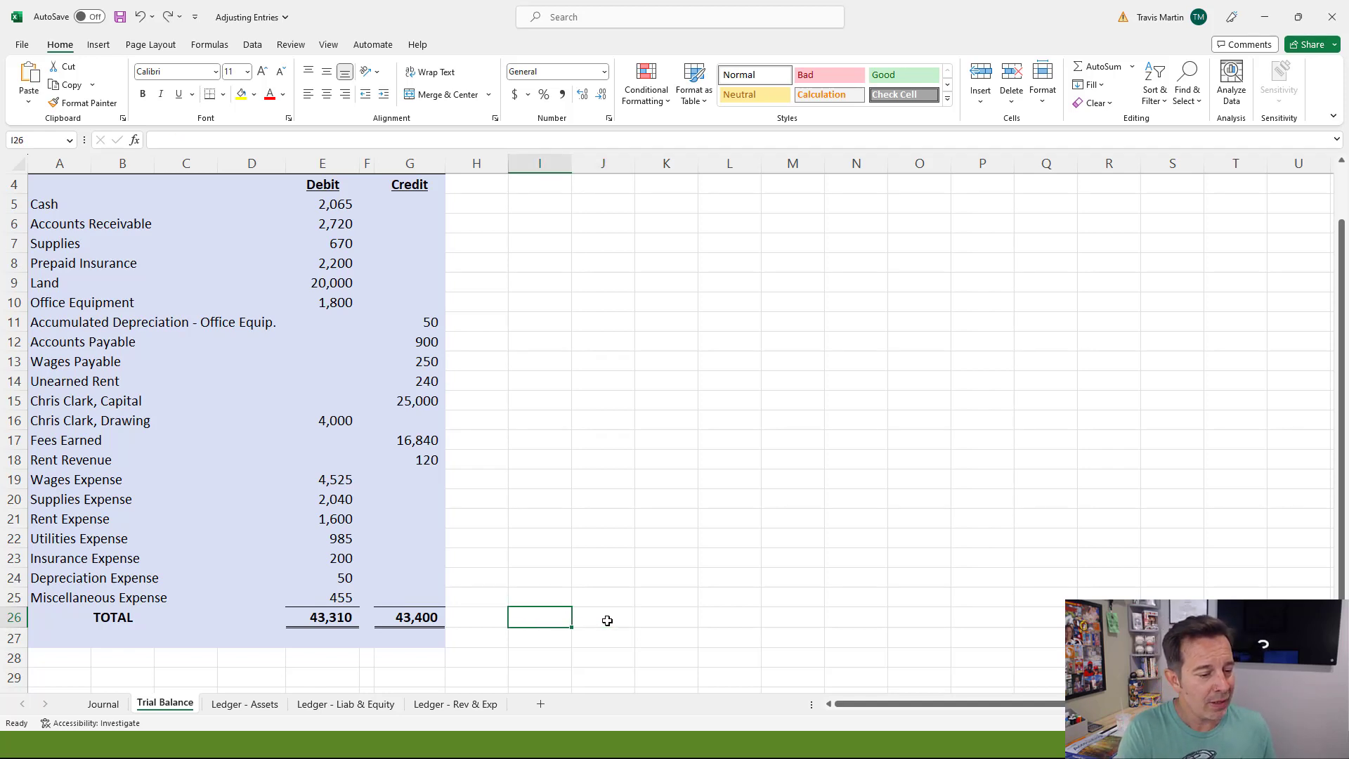
key(ctrl+y)
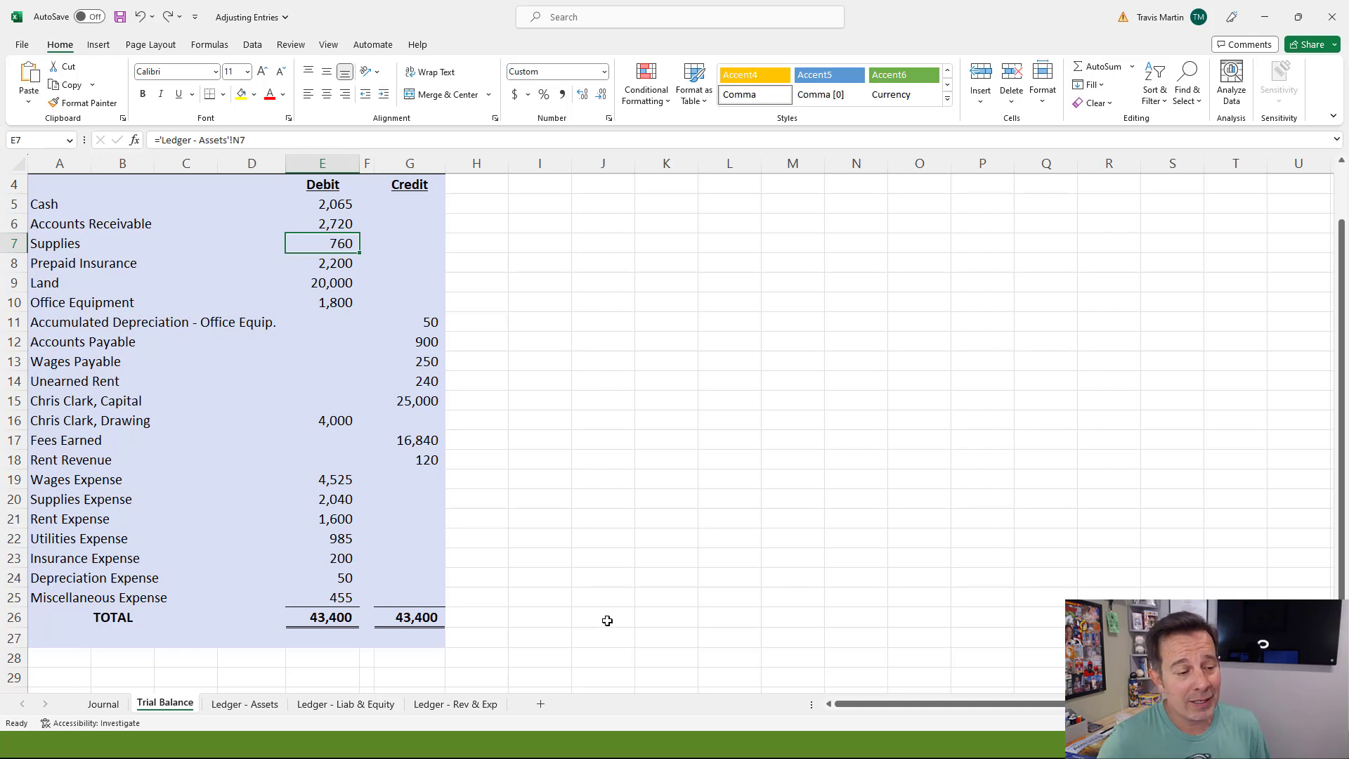
Step: Check the E26 and G26 SUM formulas now both total 43,400
click(319, 621)
click(415, 616)
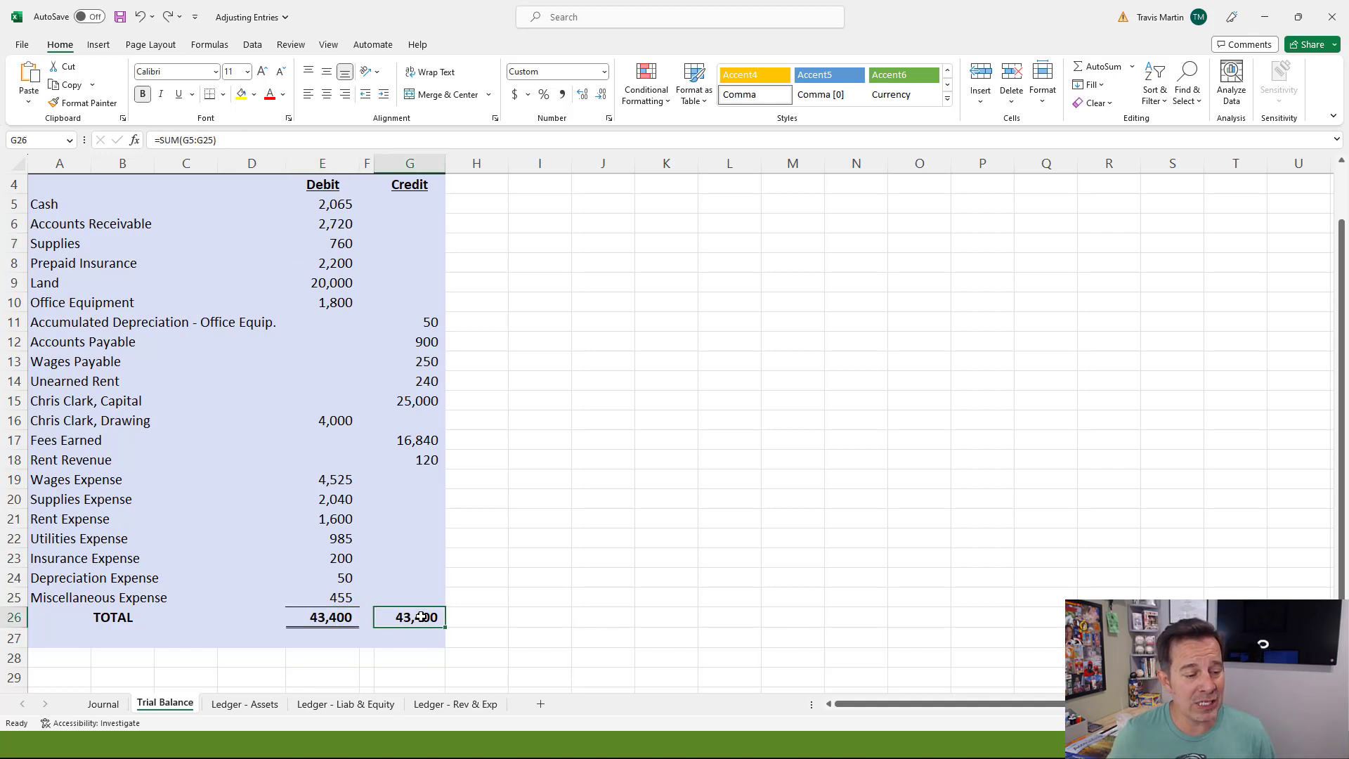
key(Left)
key(Left)
click(390, 624)
click(512, 589)
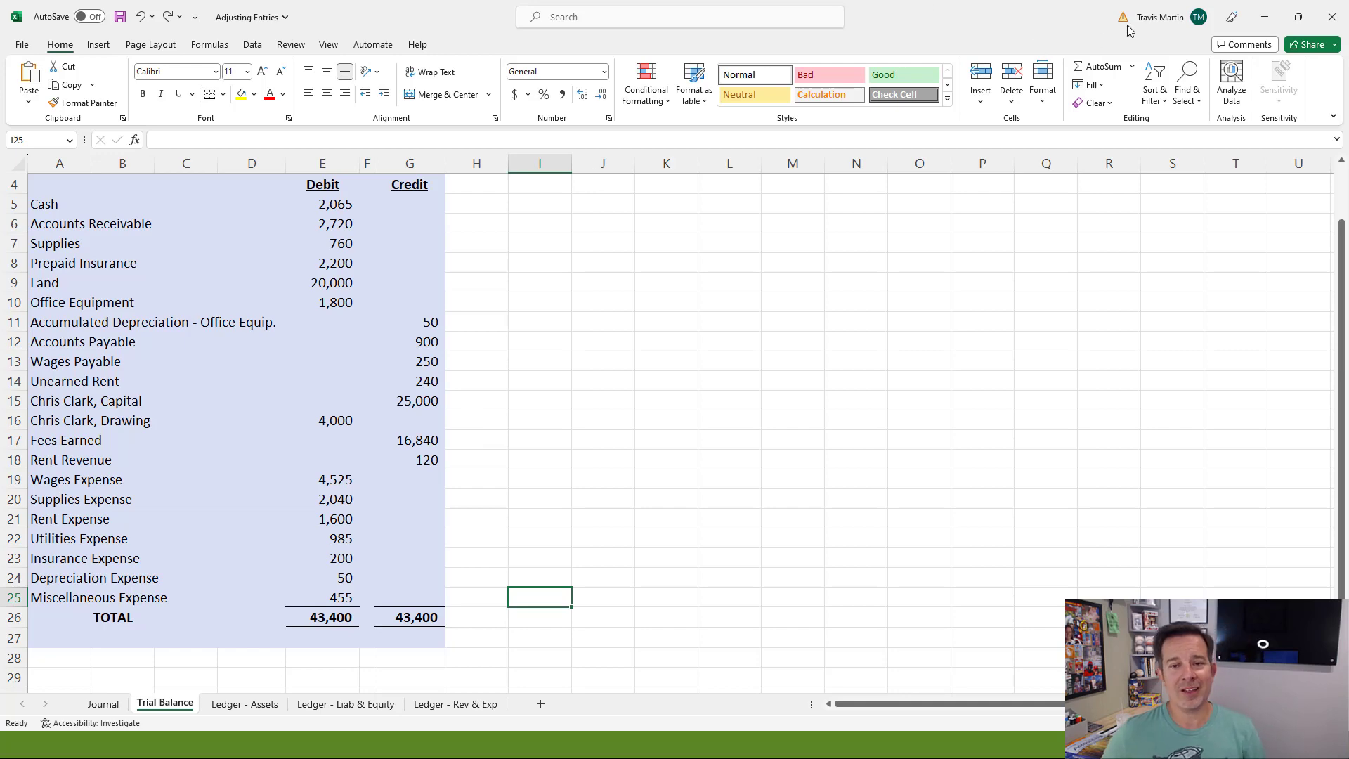
Step: Return to the Adjusted Trial Balance slide and reveal its NEXT TIME box
click(1264, 16)
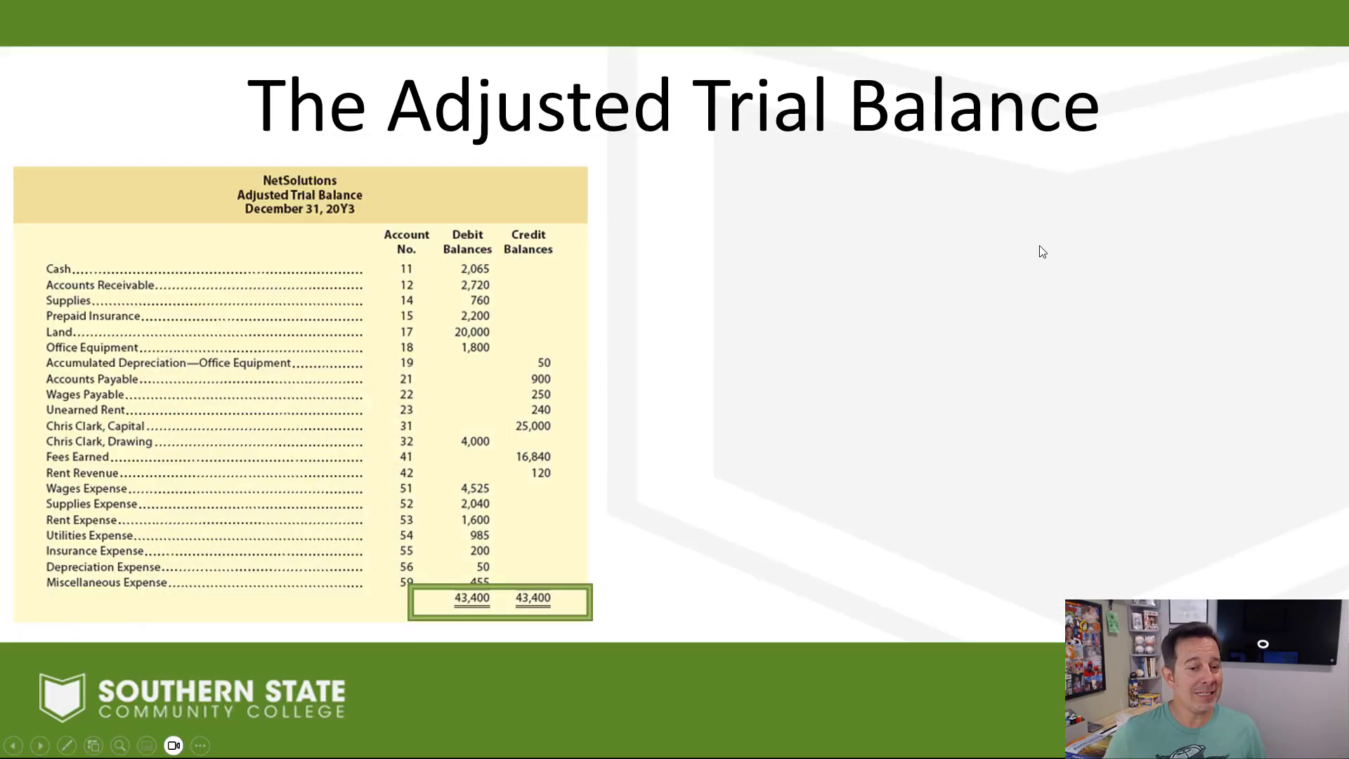
click(1042, 251)
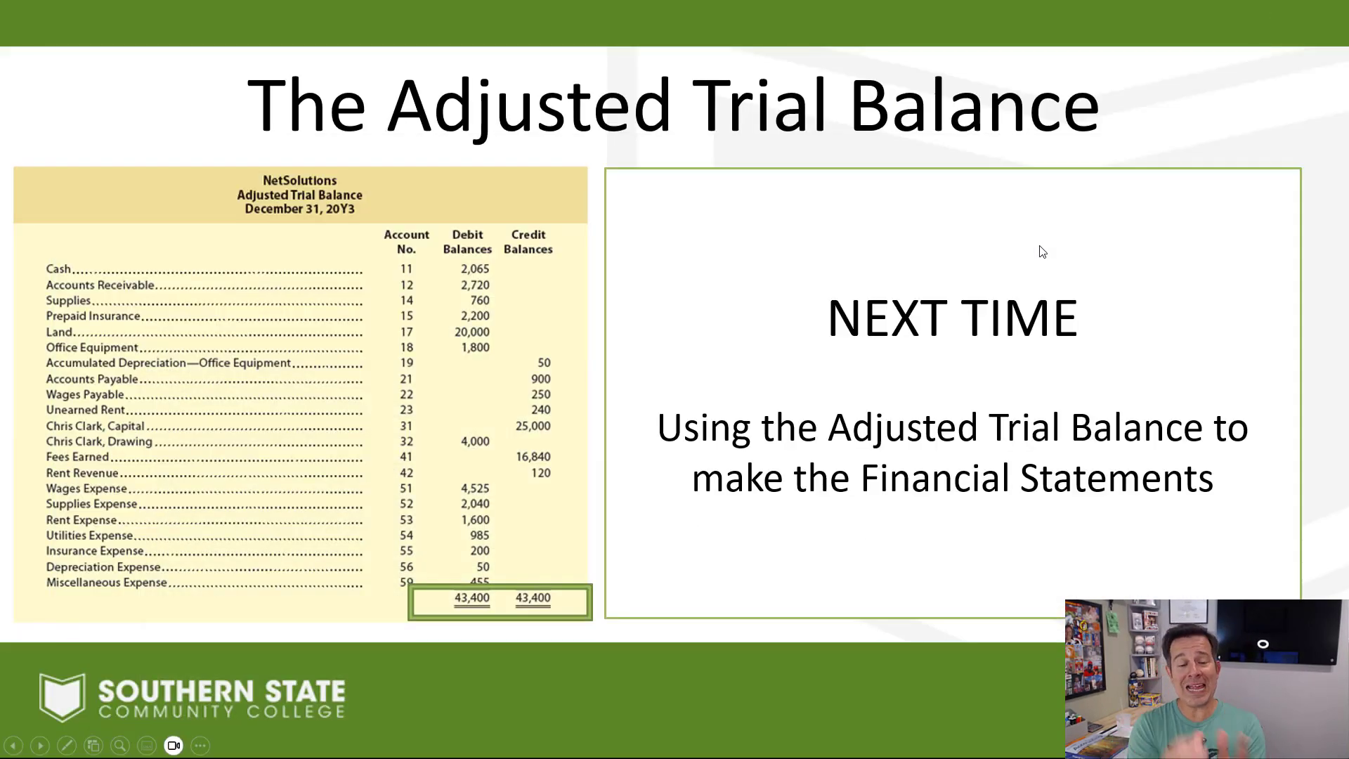